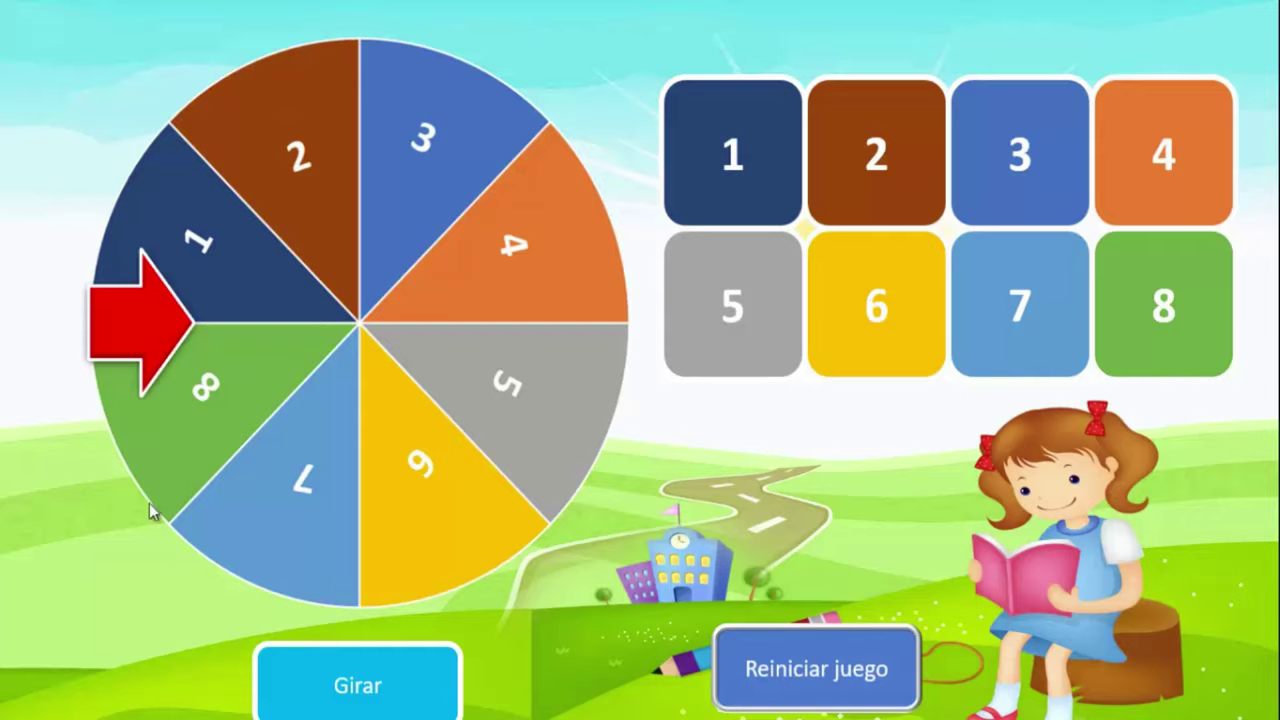
Step: In the slideshow, spin the wheel, pick tile 5 and advance to the Pregunta 5 slide
left_click(348, 688)
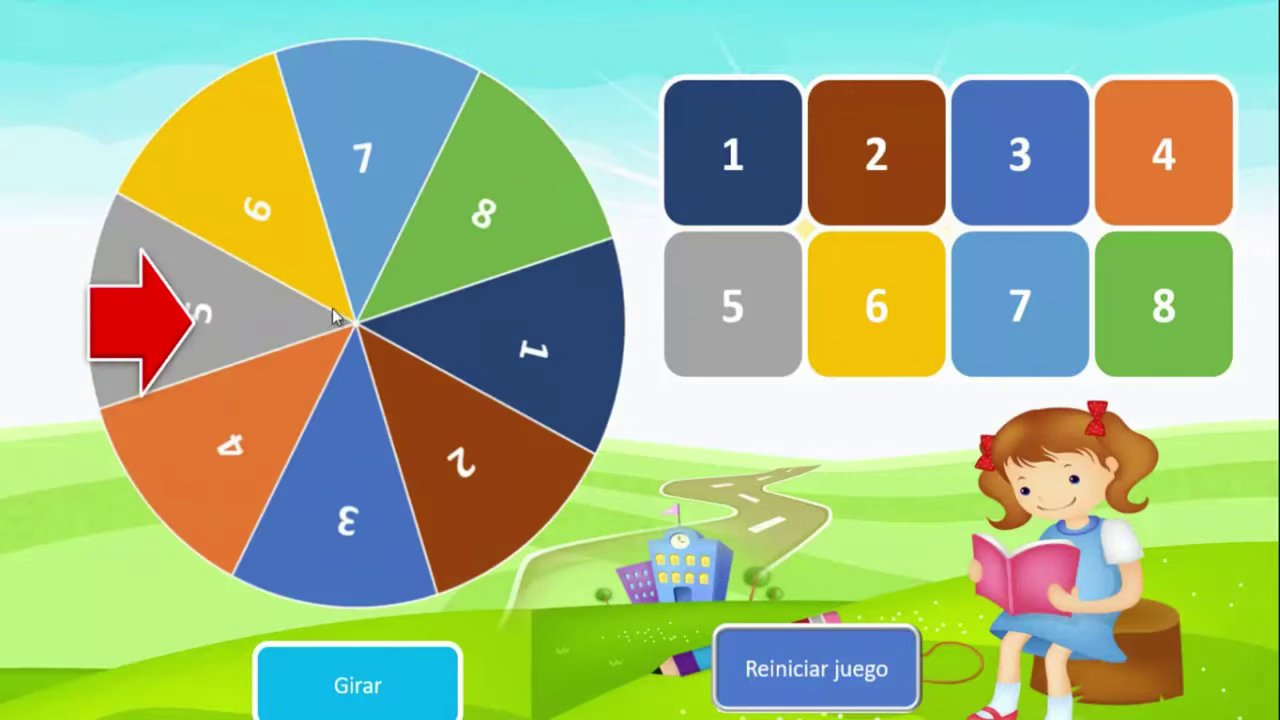
left_click(712, 306)
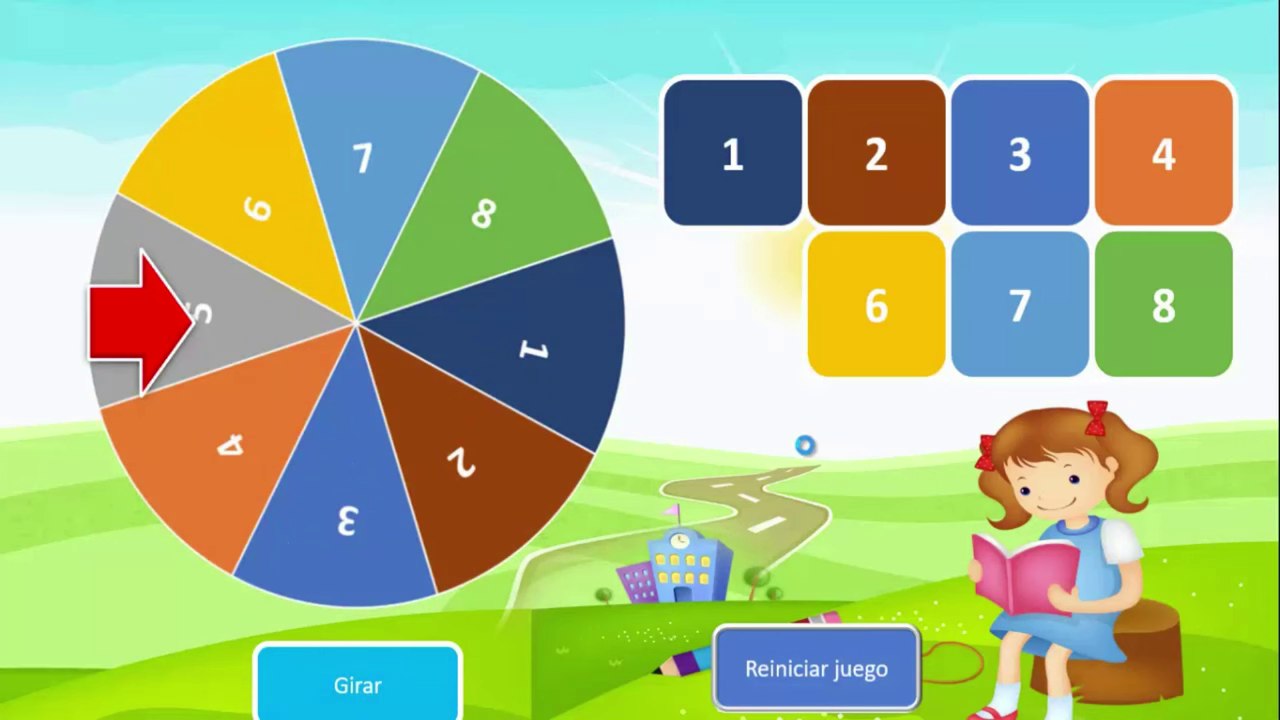
left_click(792, 450)
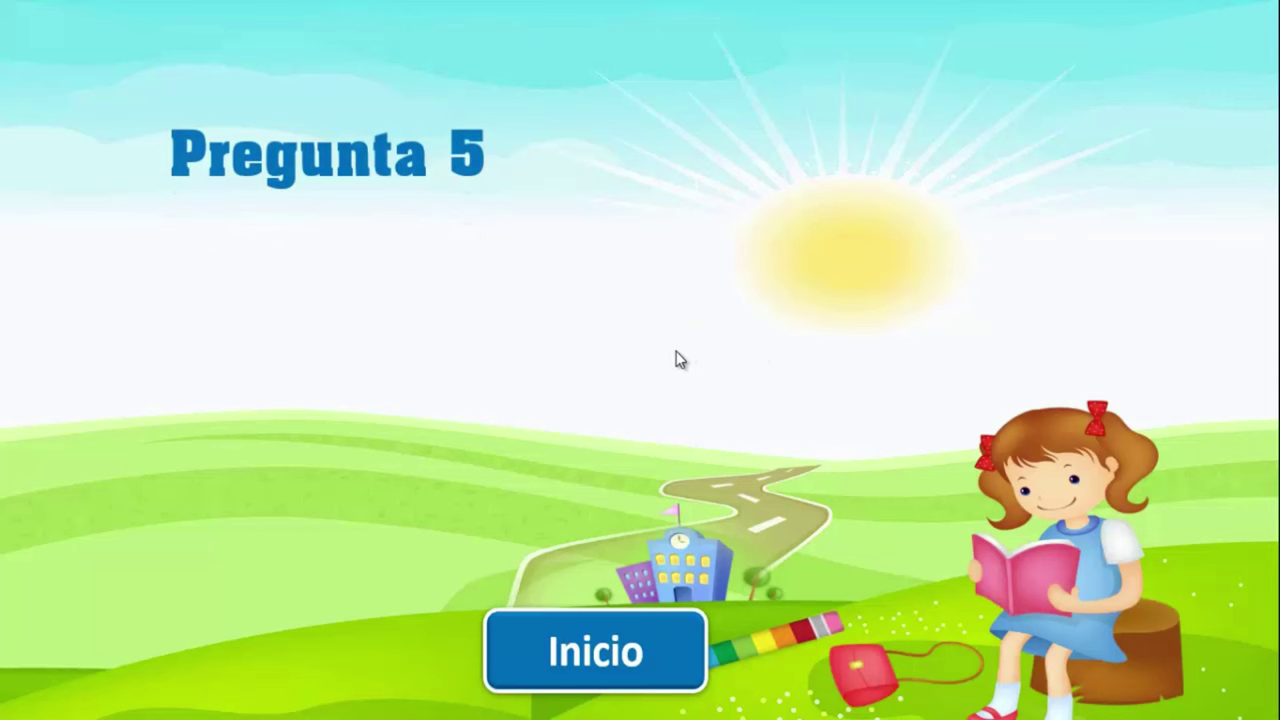
Step: Return to the roulette, spin again, open question 7 and go back via Inicio
left_click(588, 628)
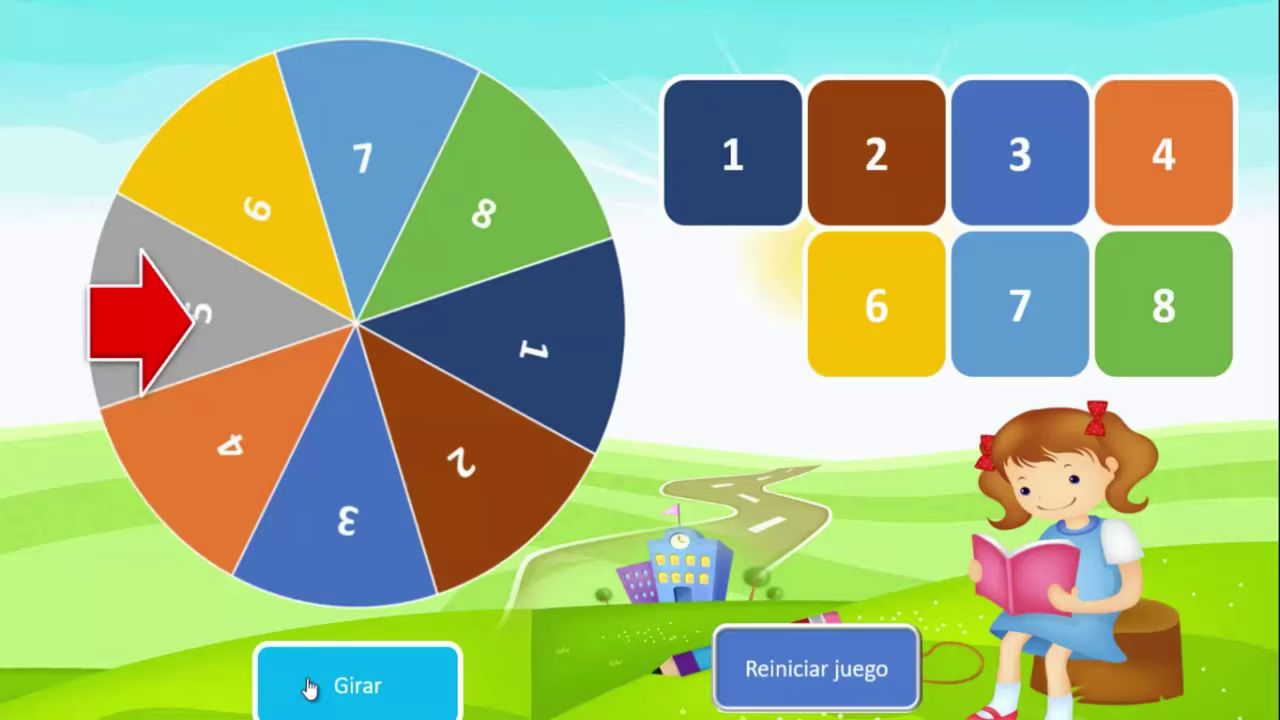
left_click(351, 688)
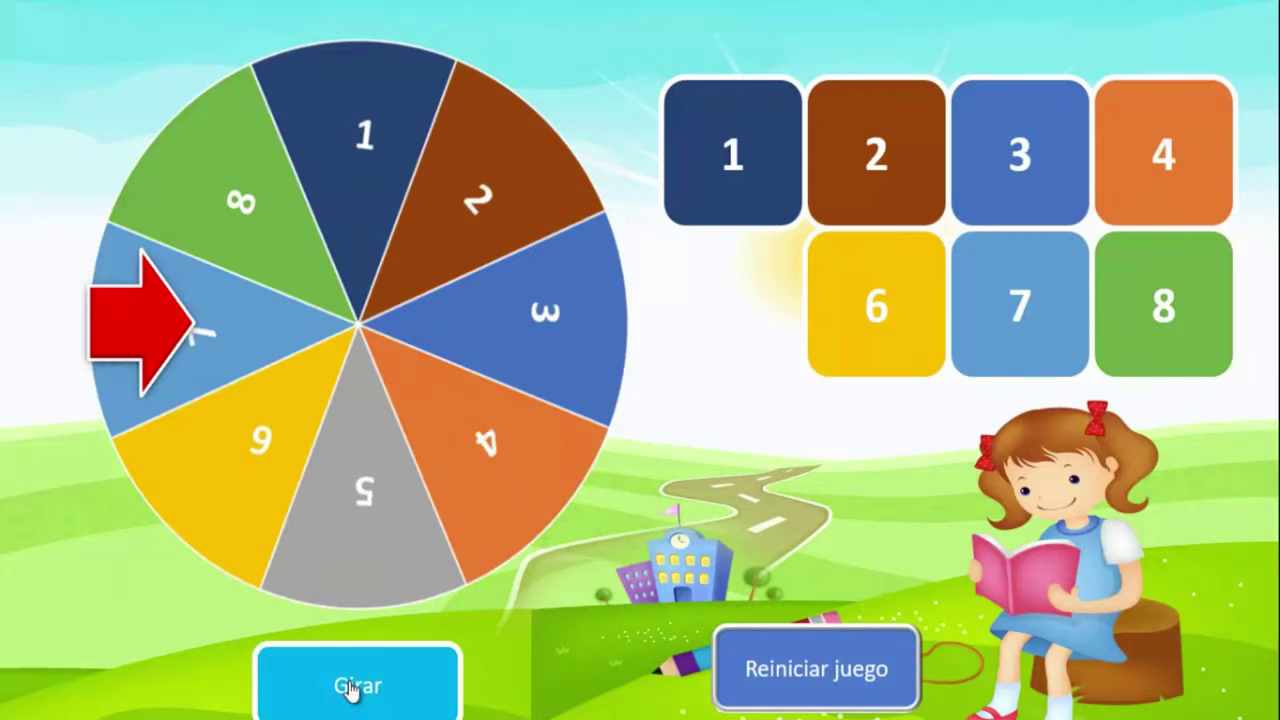
left_click(1058, 276)
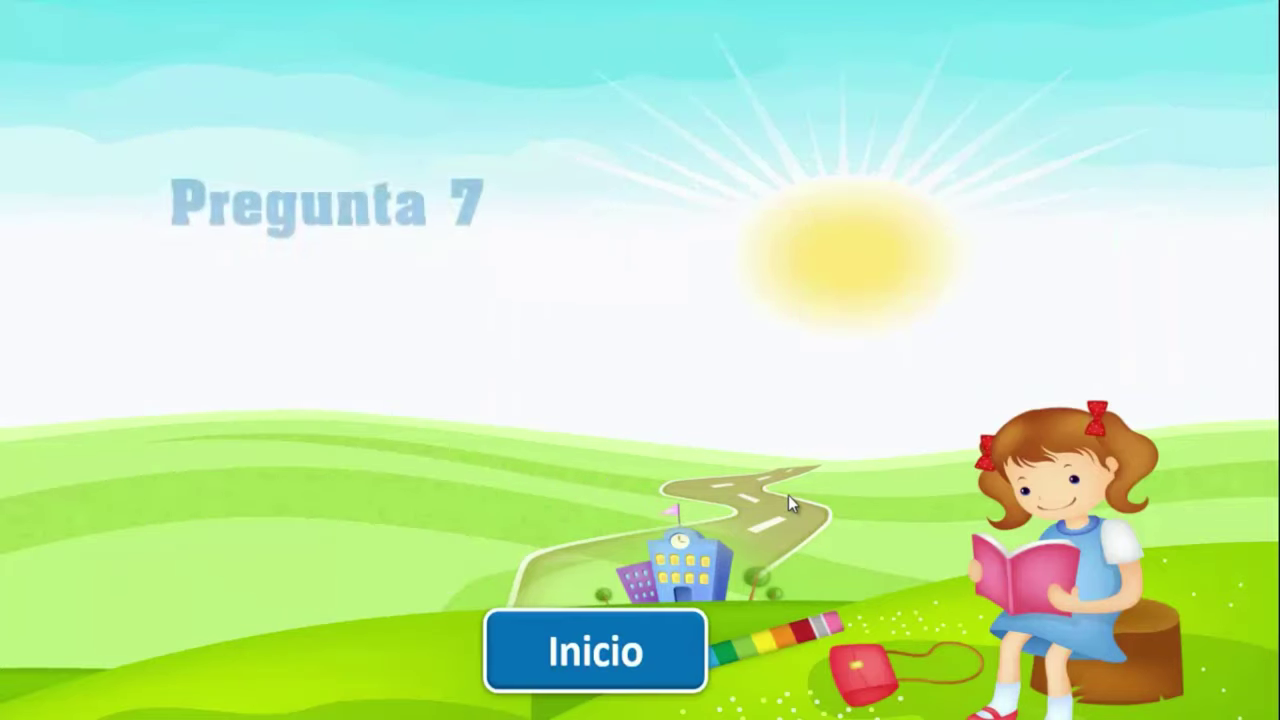
left_click(588, 643)
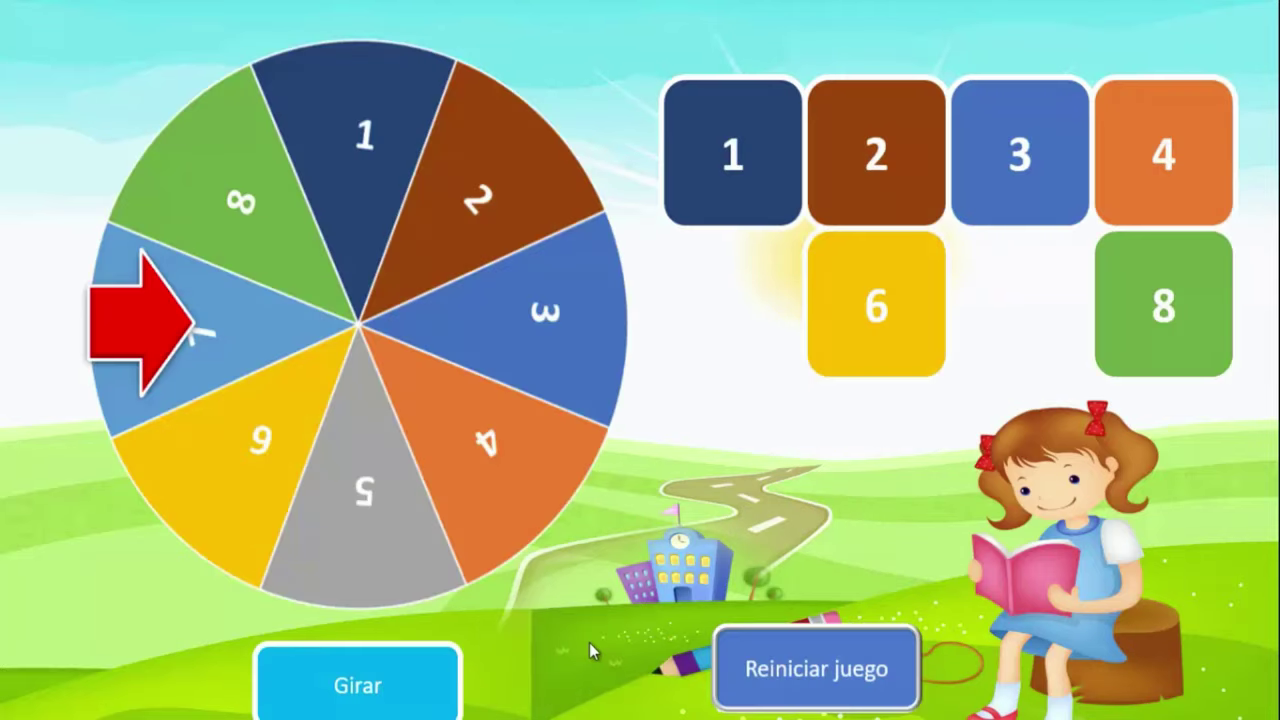
Step: Spin twice more, open question 1, return, then reset the game with Reiniciar juego and exit the show
left_click(388, 680)
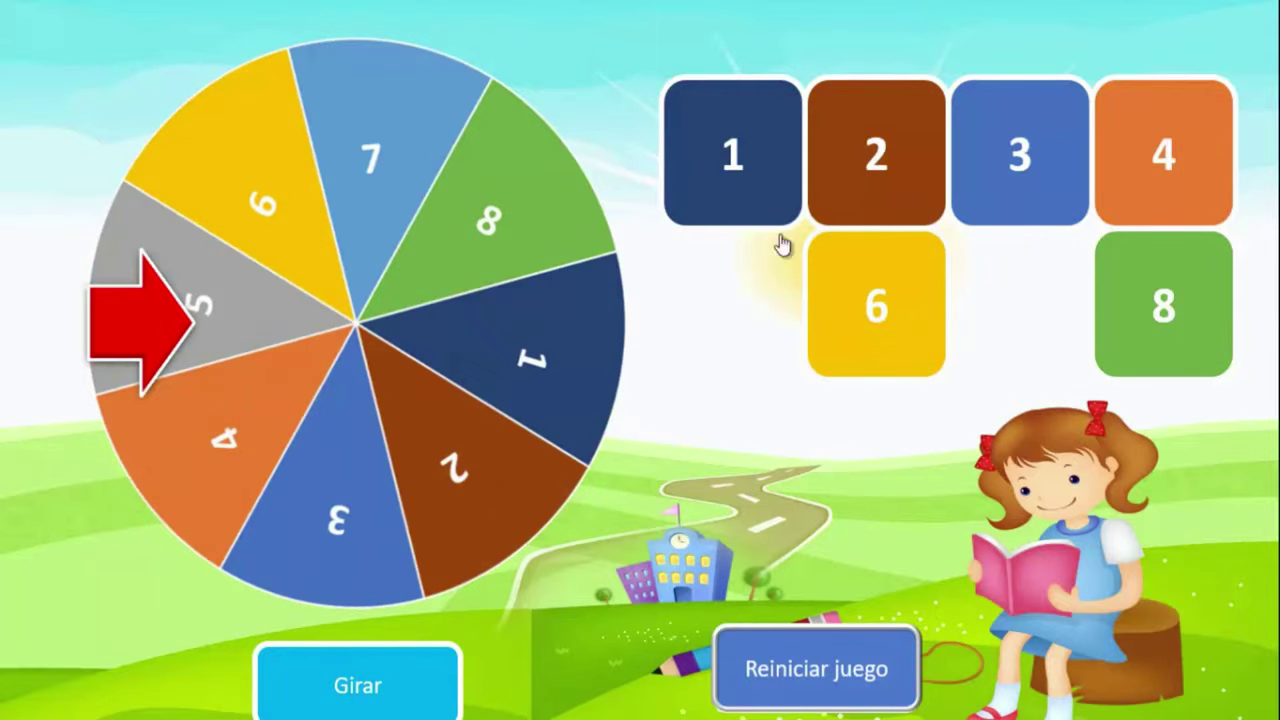
left_click(362, 677)
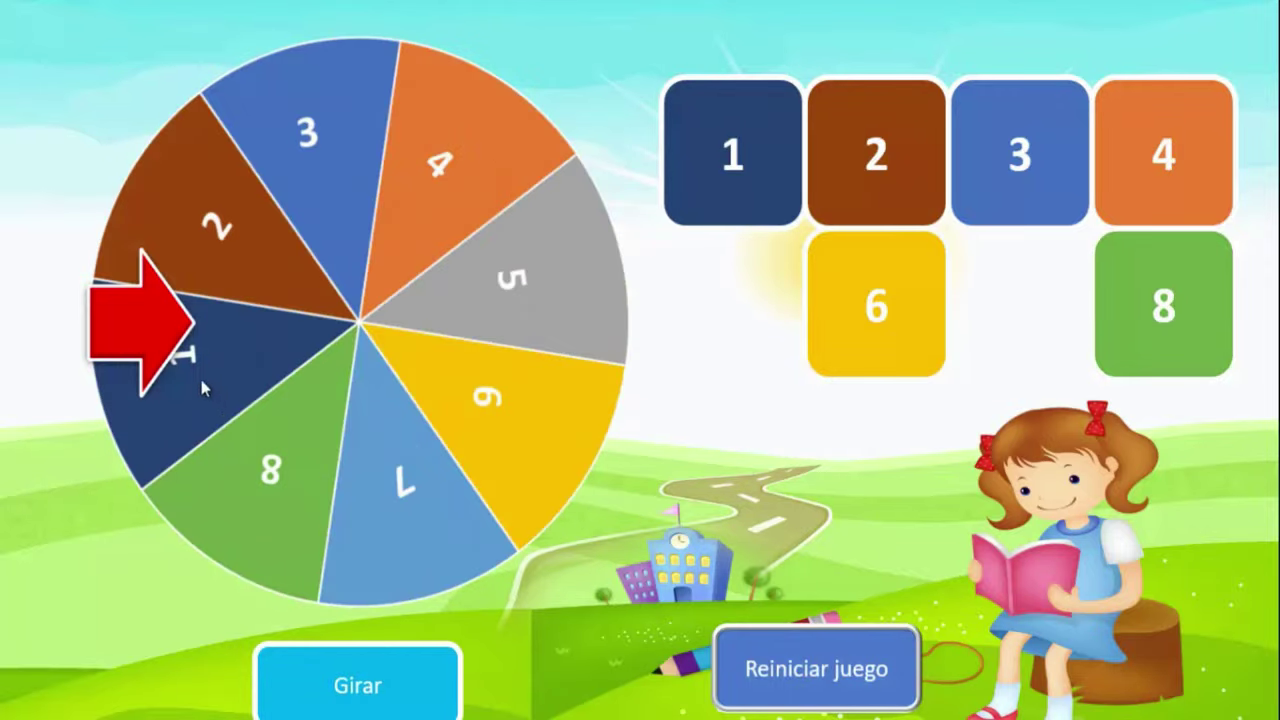
left_click(746, 140)
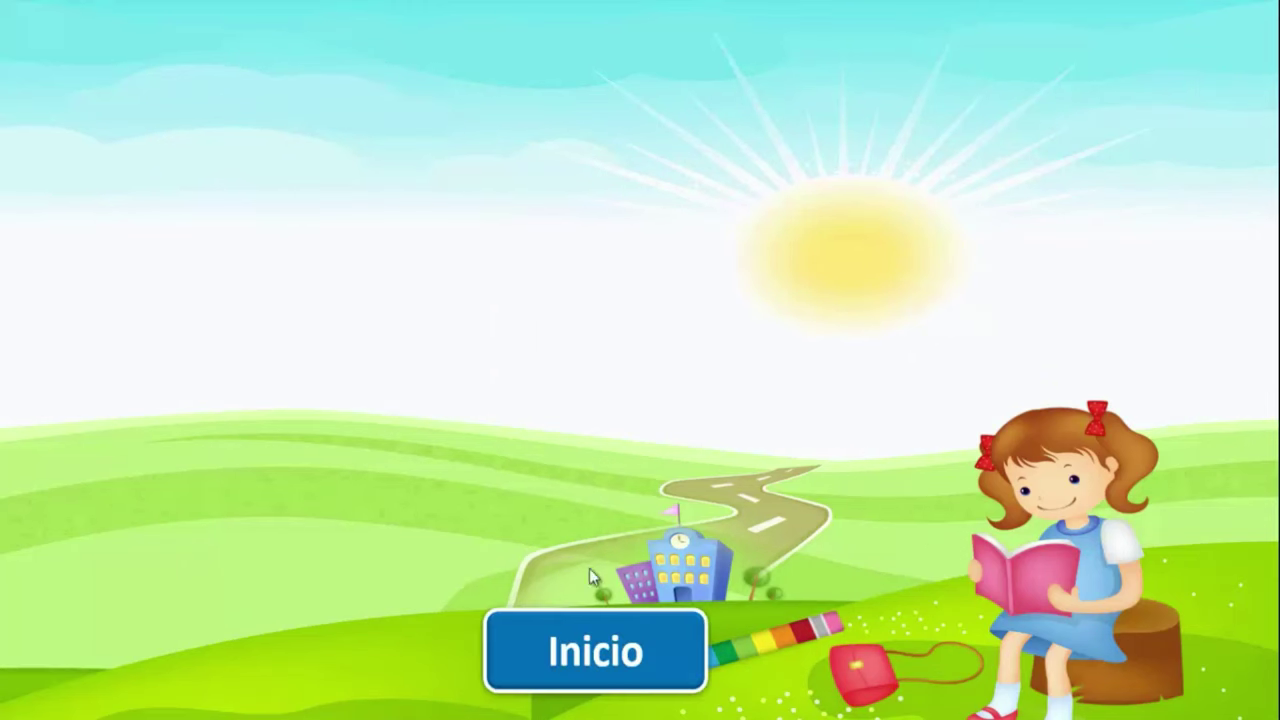
left_click(569, 664)
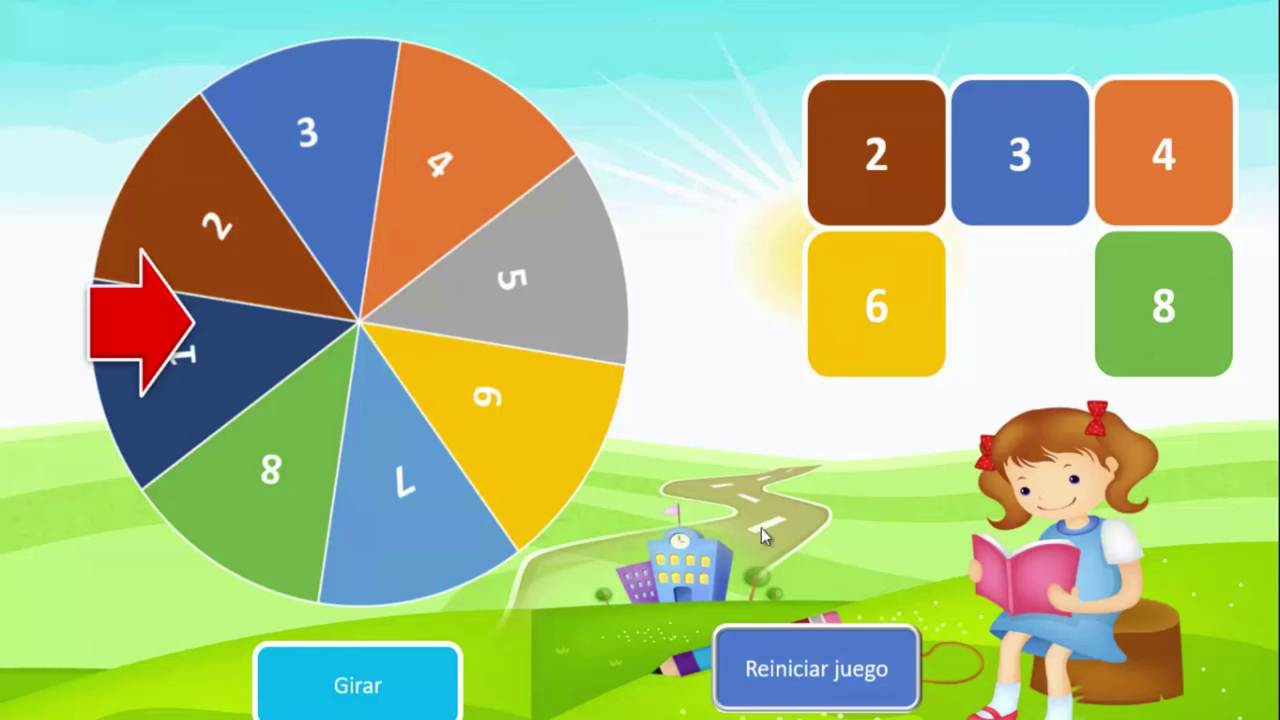
left_click(787, 660)
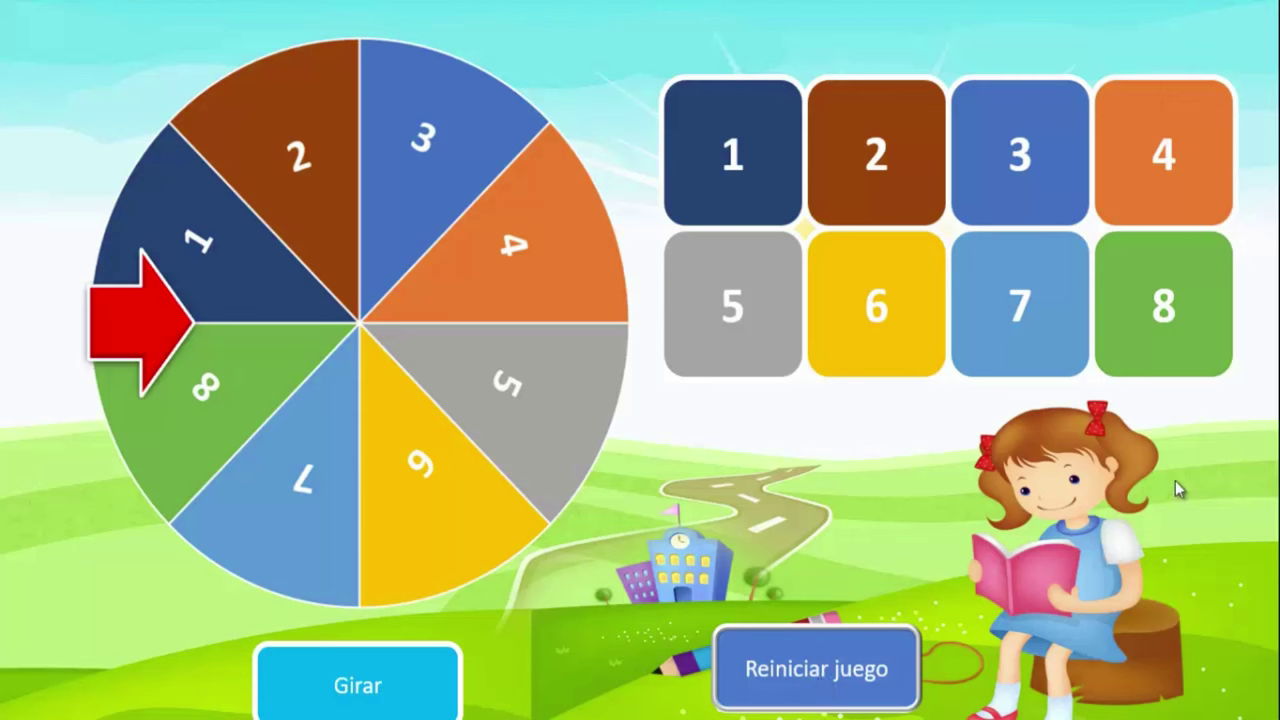
key("Escape")
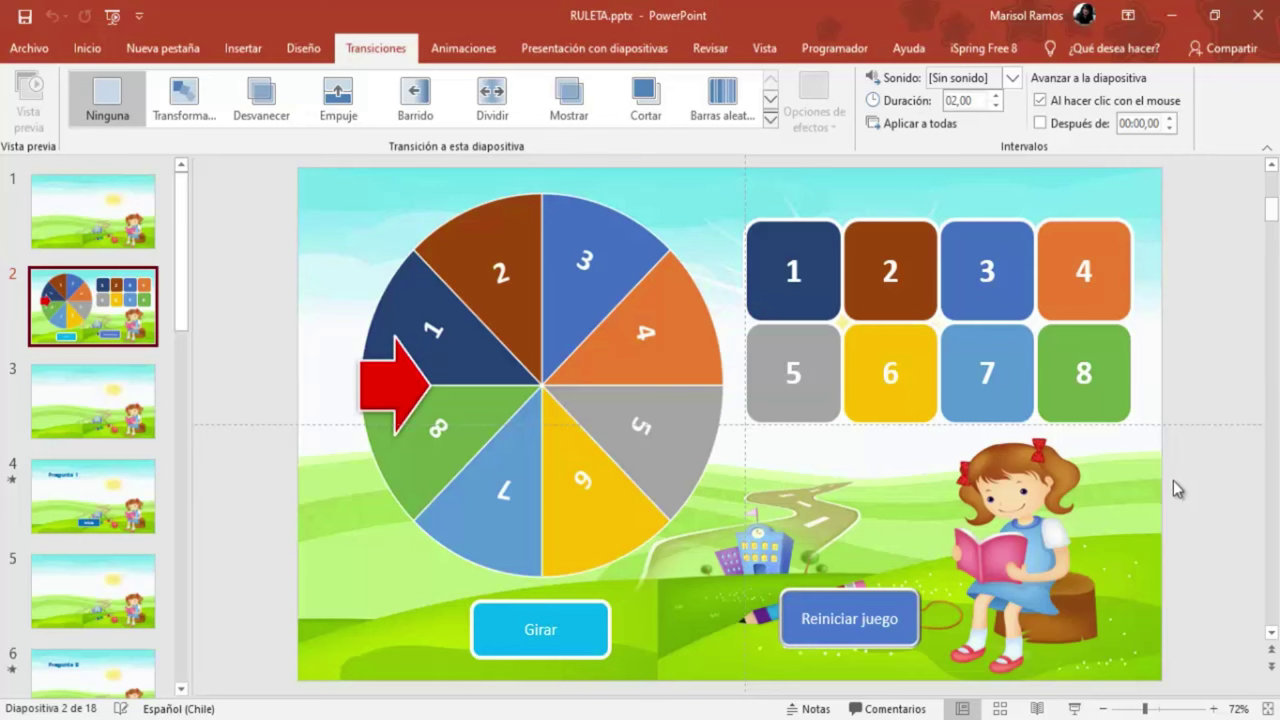
Step: Switch to JUEGO RULETA BASE.pptx, select slide 1 and show the Presentación con diapositivas tools
mouse_move(480, 715)
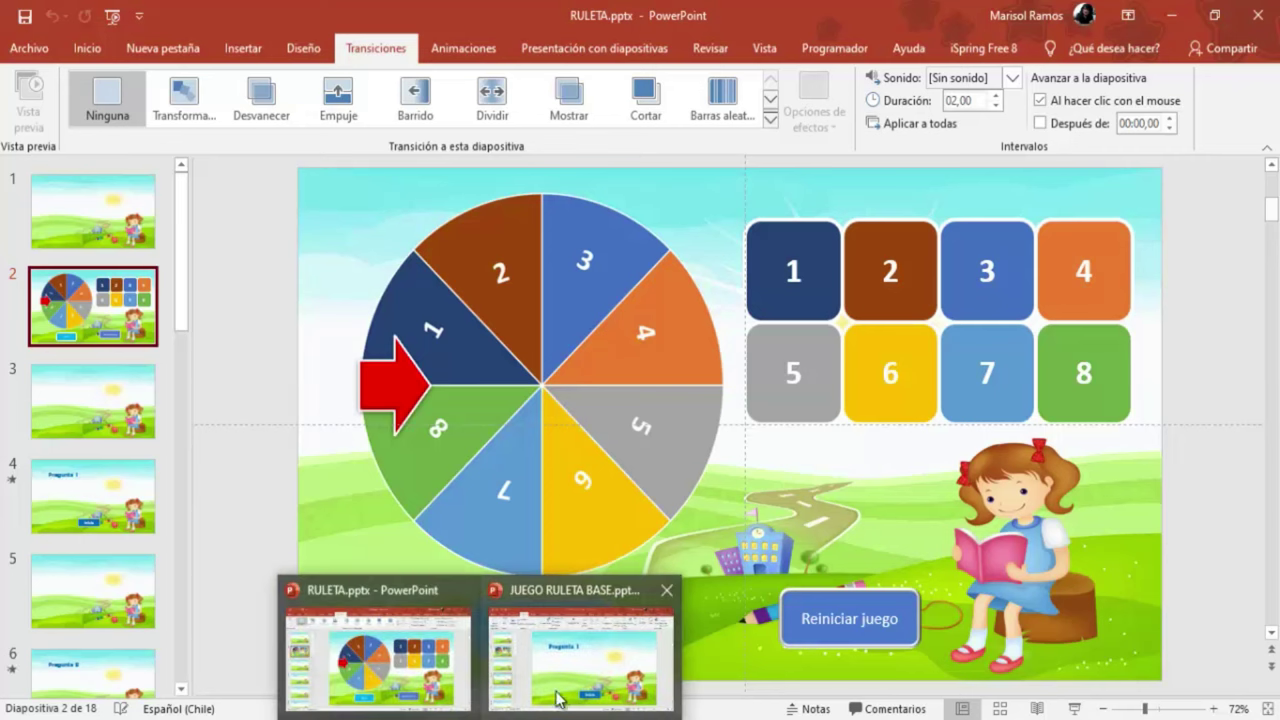
left_click(562, 695)
left_click(72, 220)
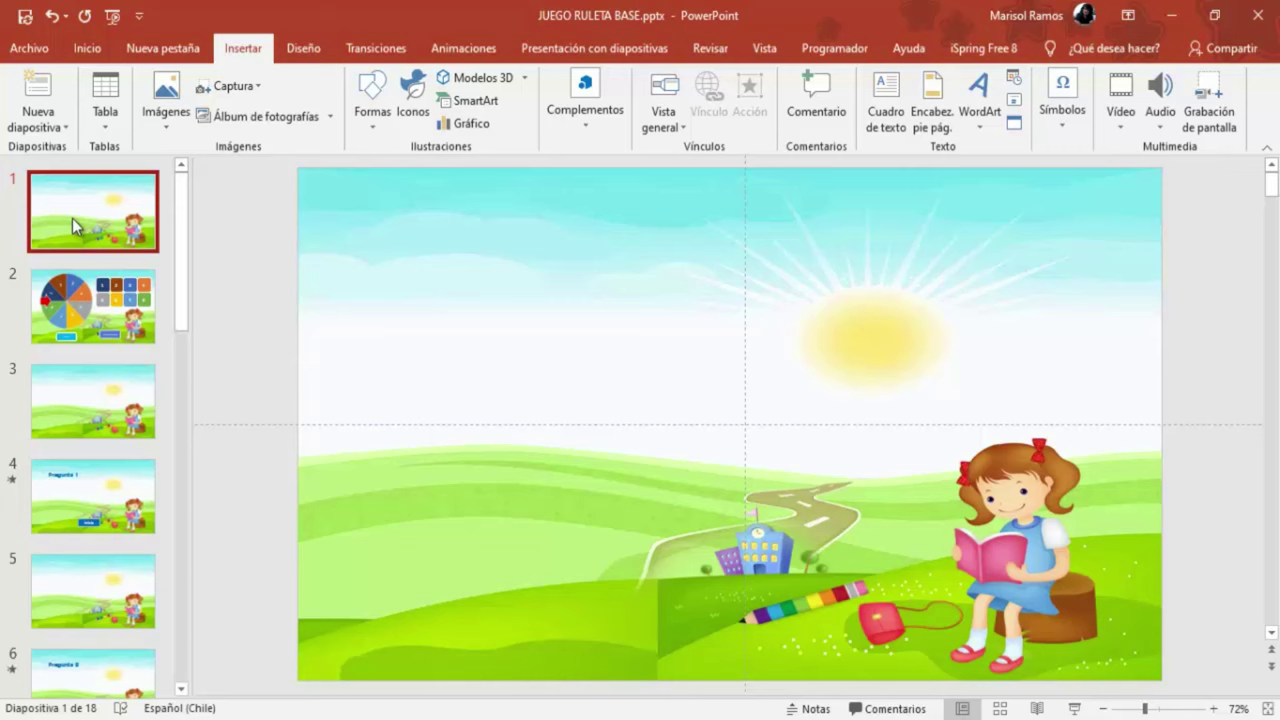
left_click(576, 54)
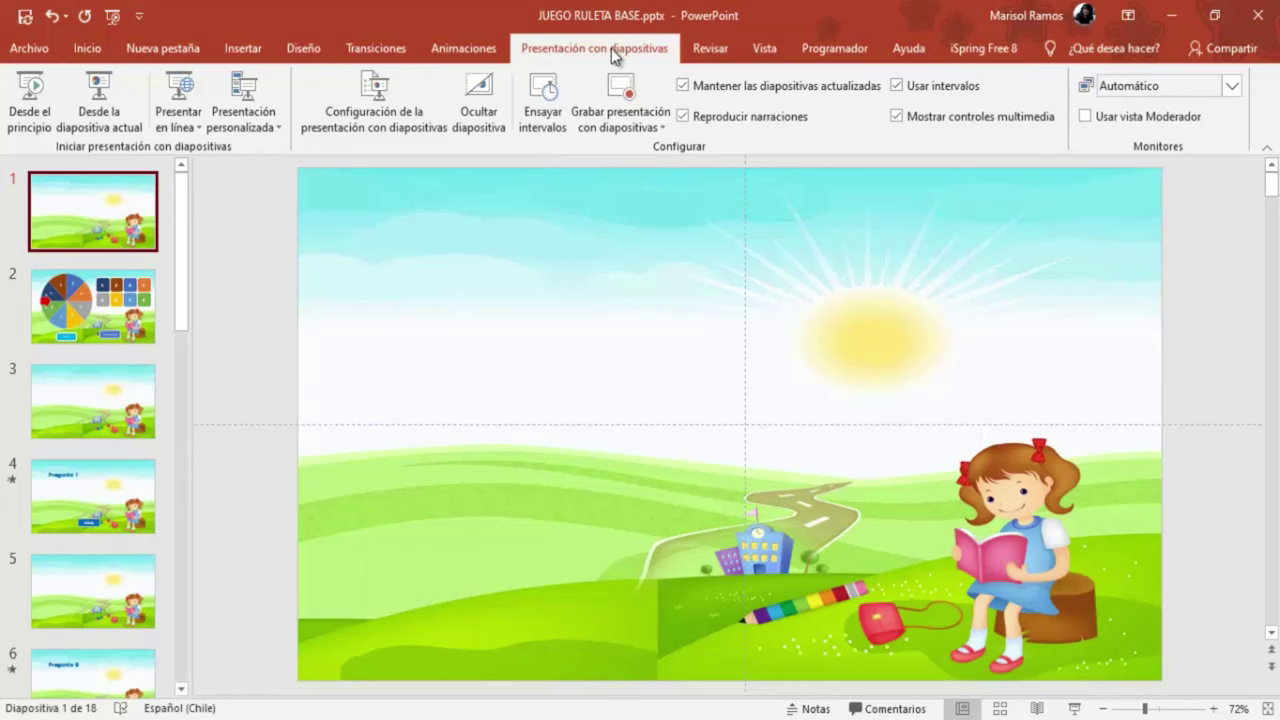
Step: Set the show type to Examinada en exposición (pantalla completa), then select roulette slide 2
left_click(371, 94)
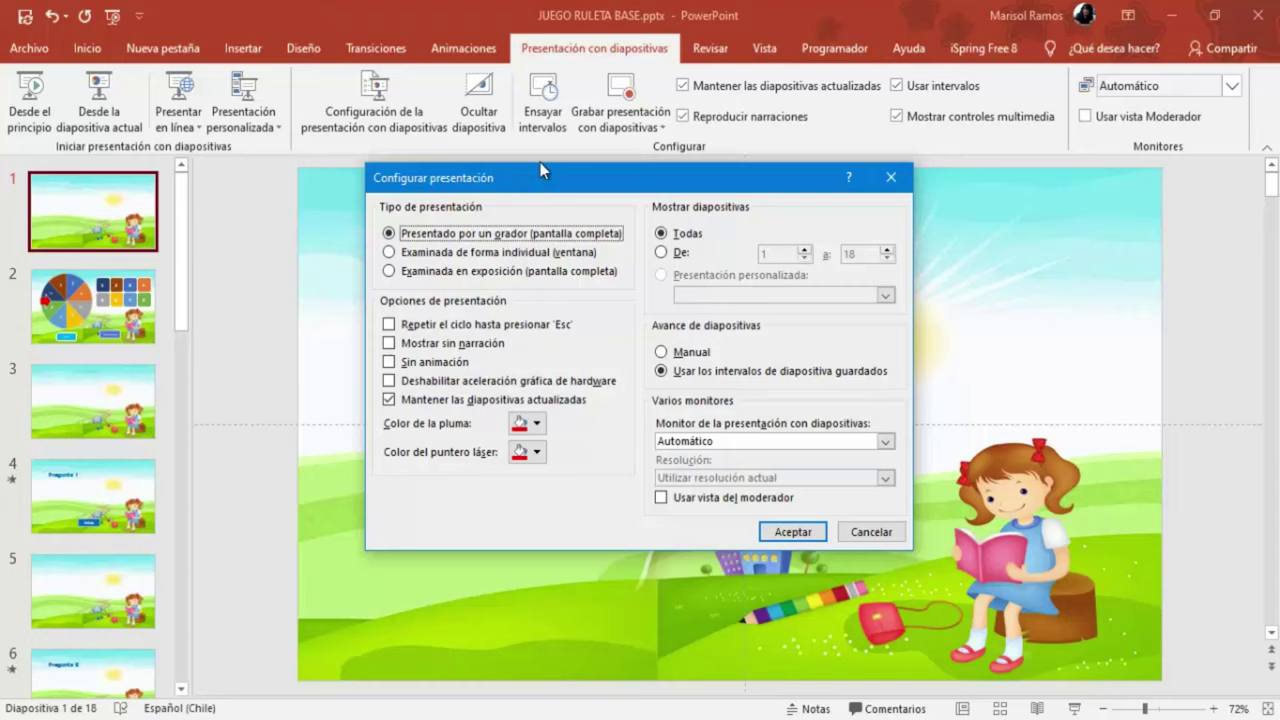
left_click_drag(540, 163, 594, 90)
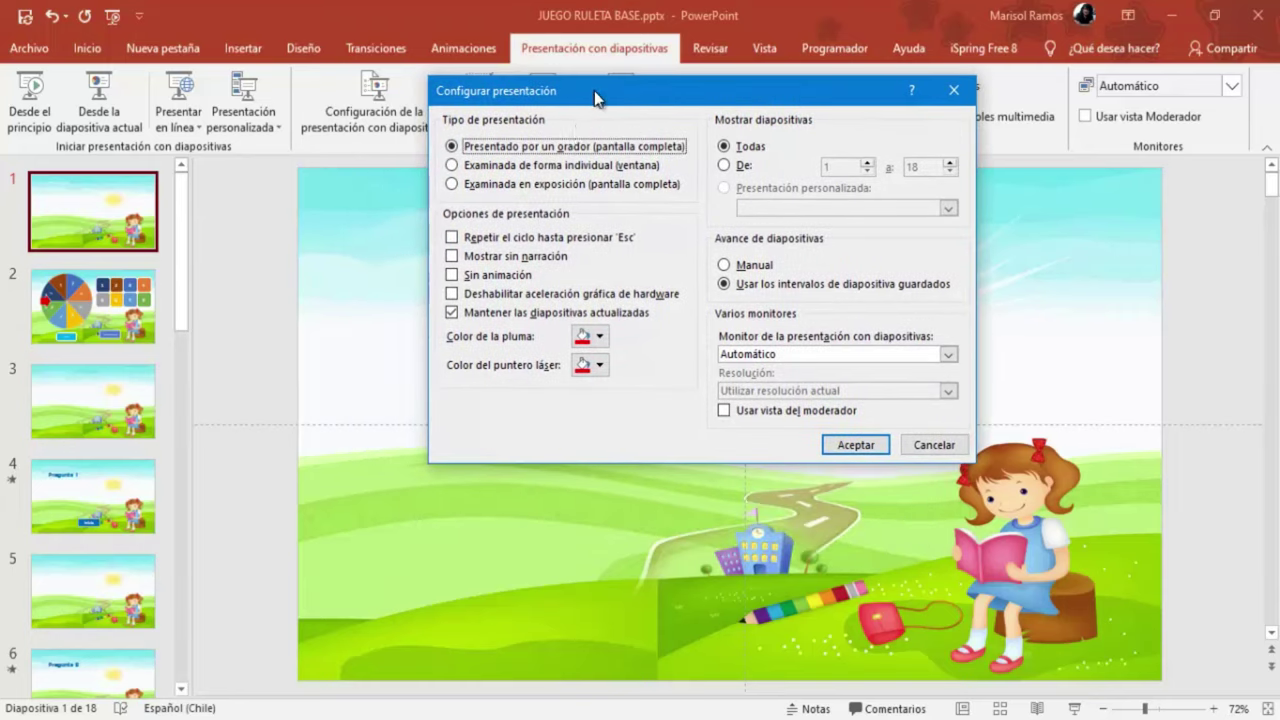
left_click(452, 184)
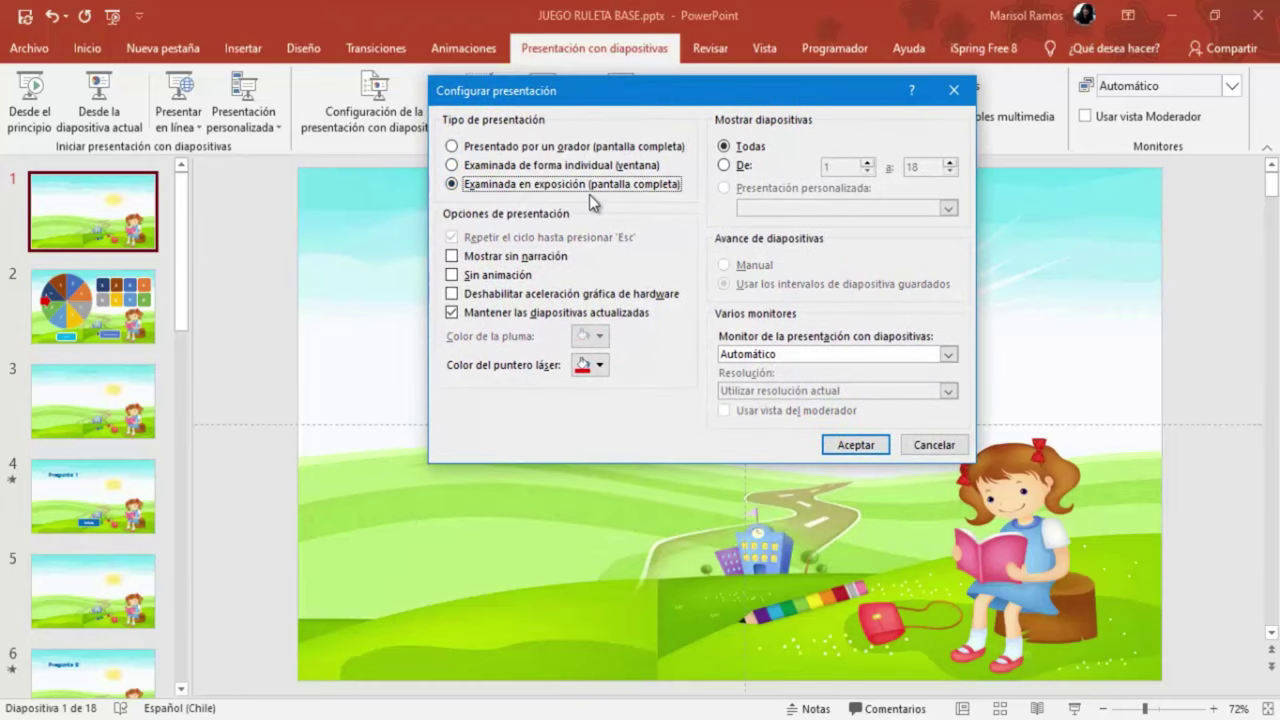
left_click(856, 445)
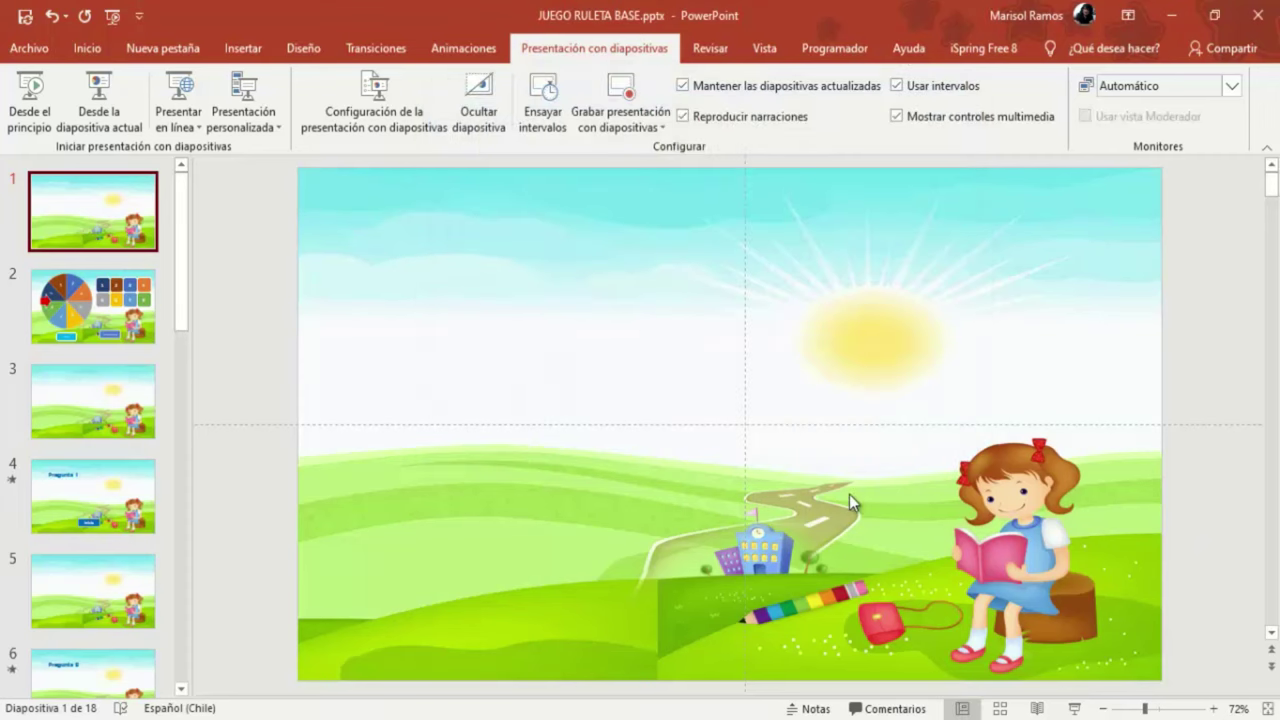
left_click(89, 304)
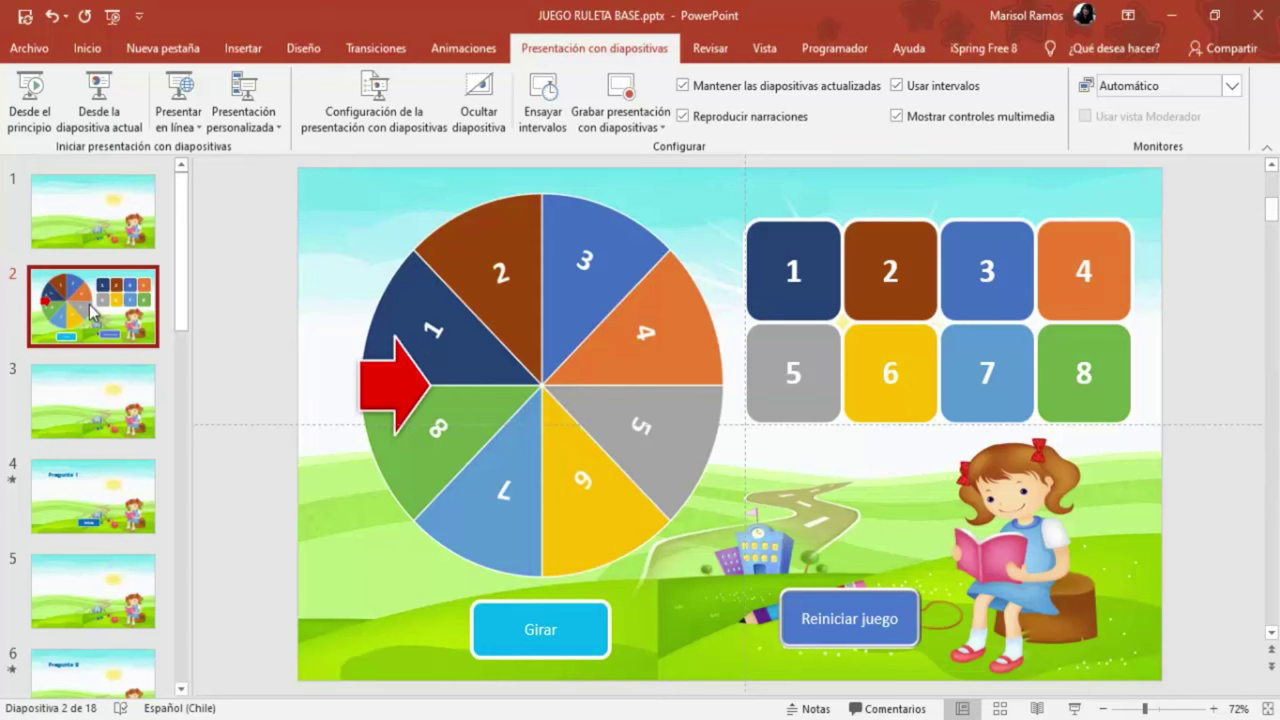
Step: Apply the Girar emphasis animation to the roulette wheel on slide 2
left_click(444, 248)
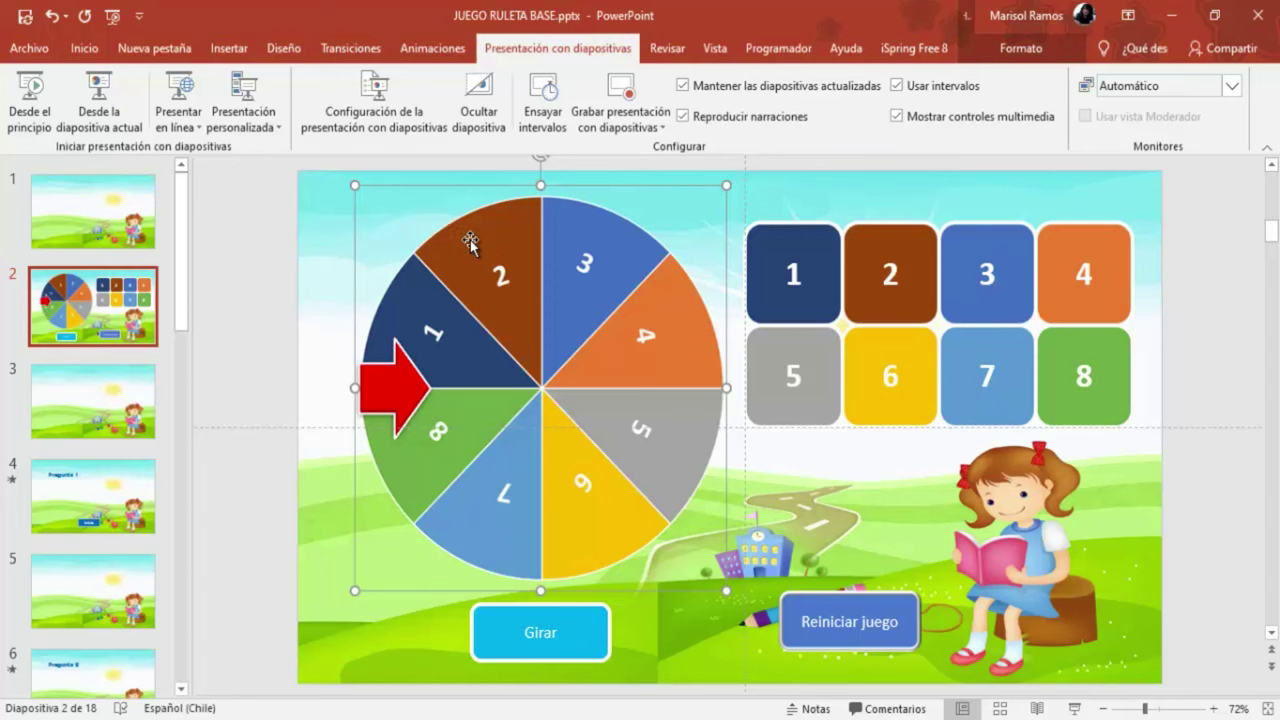
left_click(425, 49)
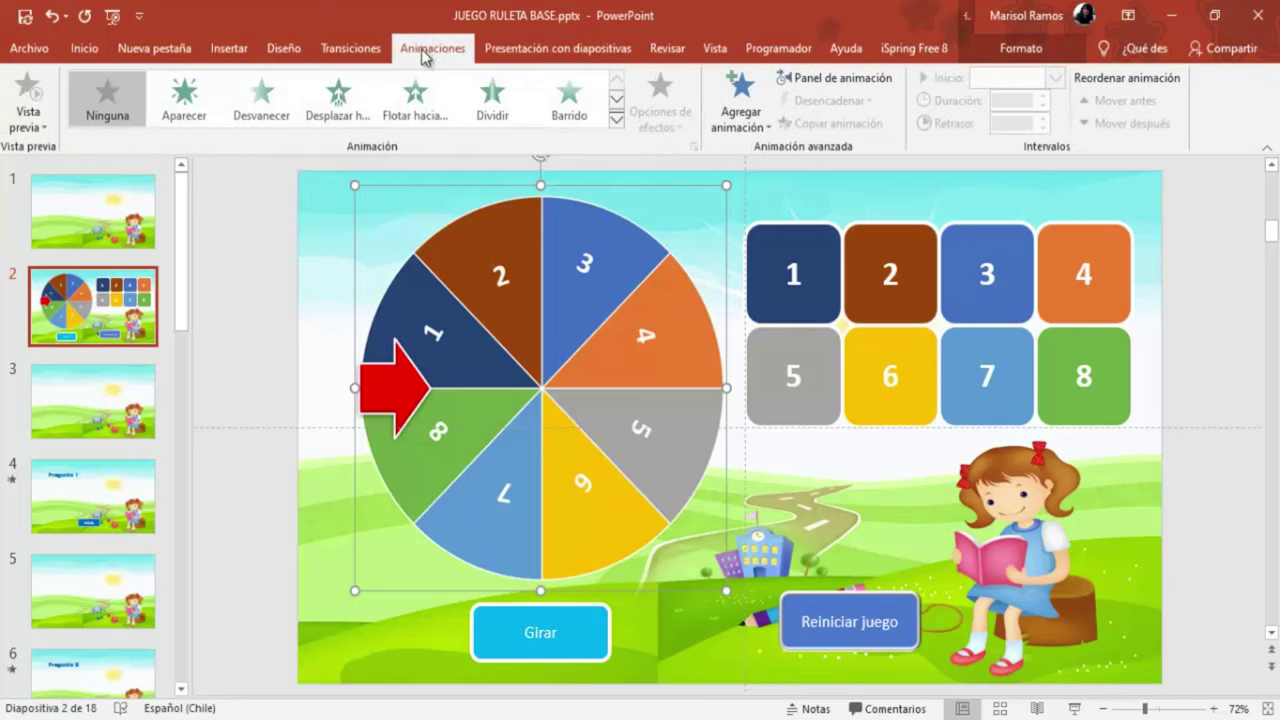
left_click(618, 120)
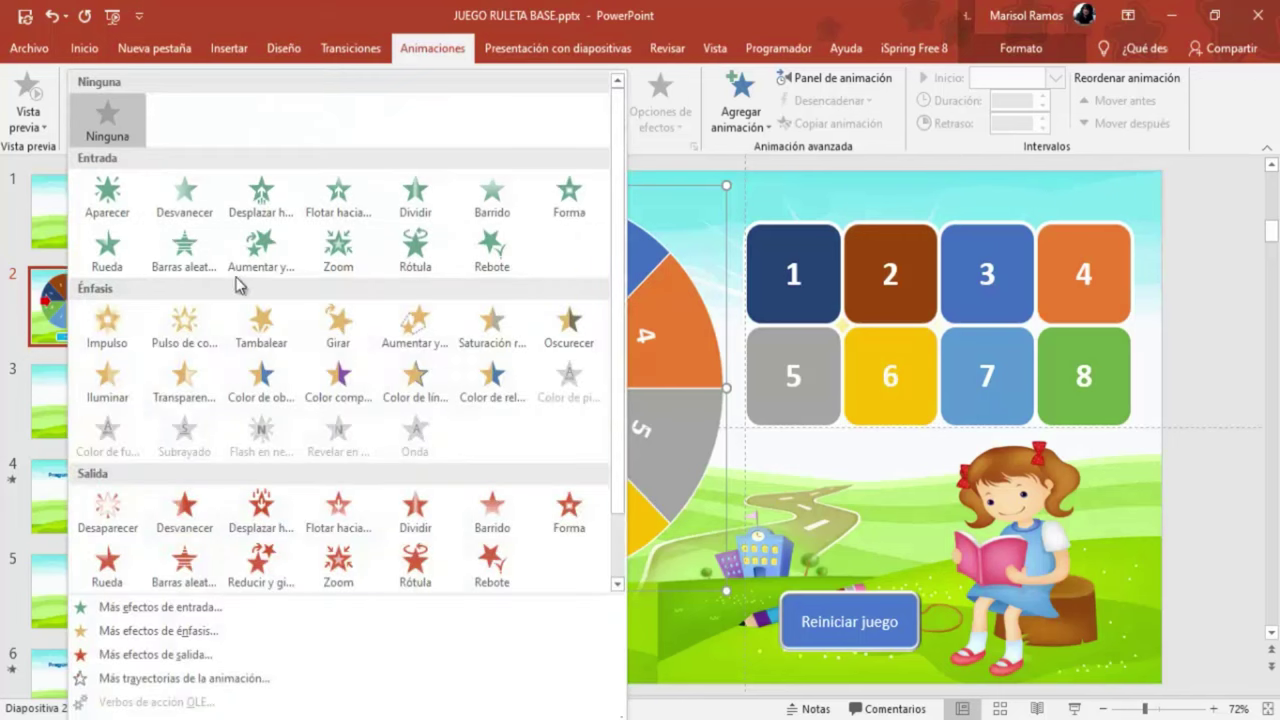
left_click(331, 323)
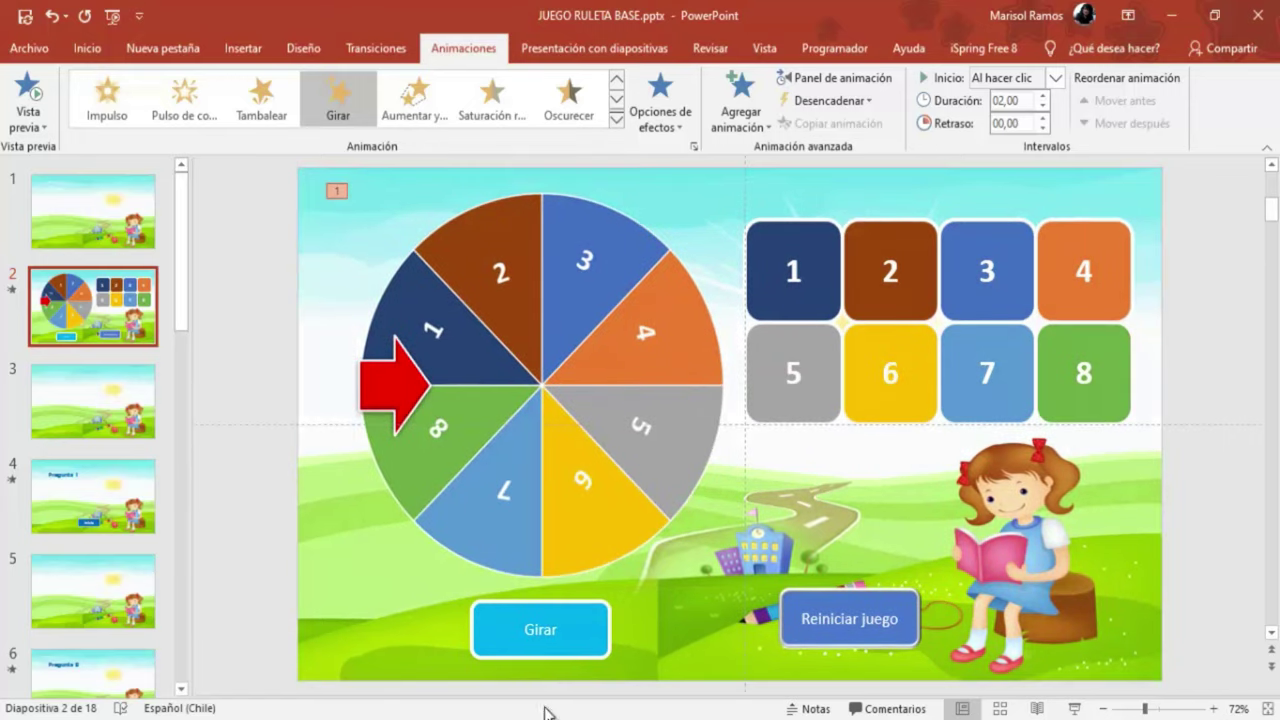
Step: Identify the Girar button as the GIRAR object in the slide's object list
left_click(486, 611)
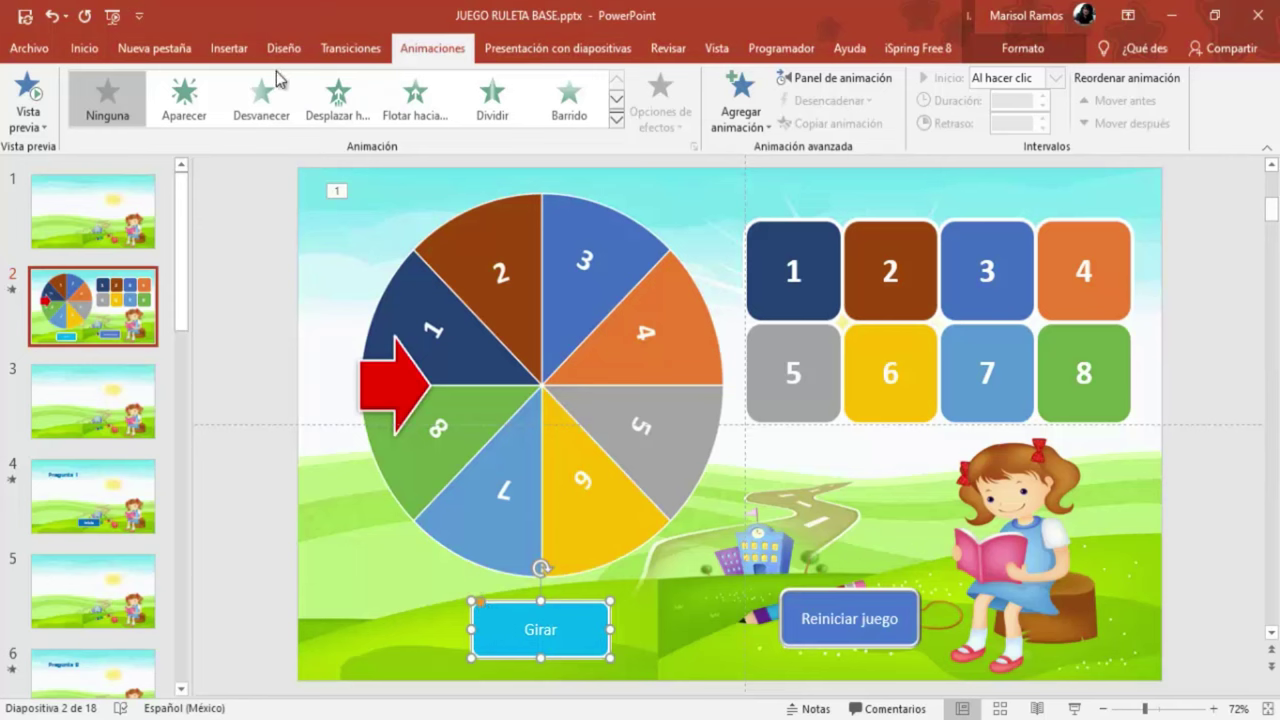
left_click(987, 52)
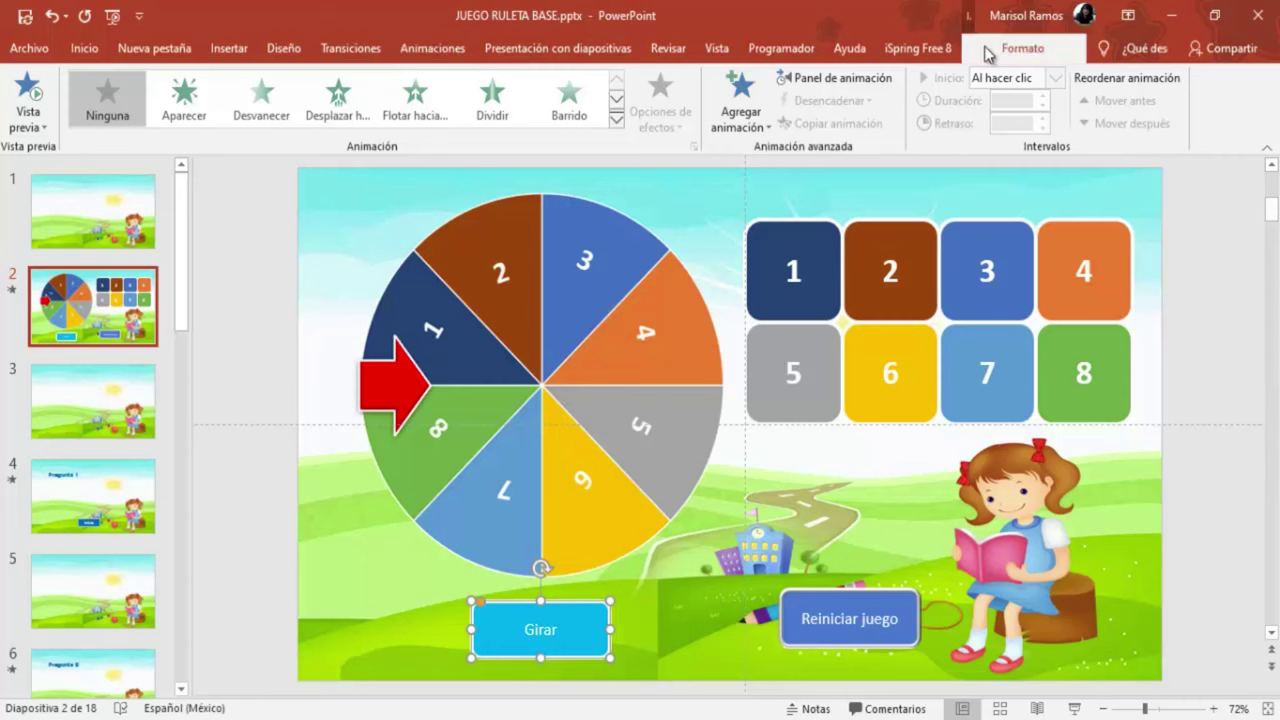
left_click(926, 118)
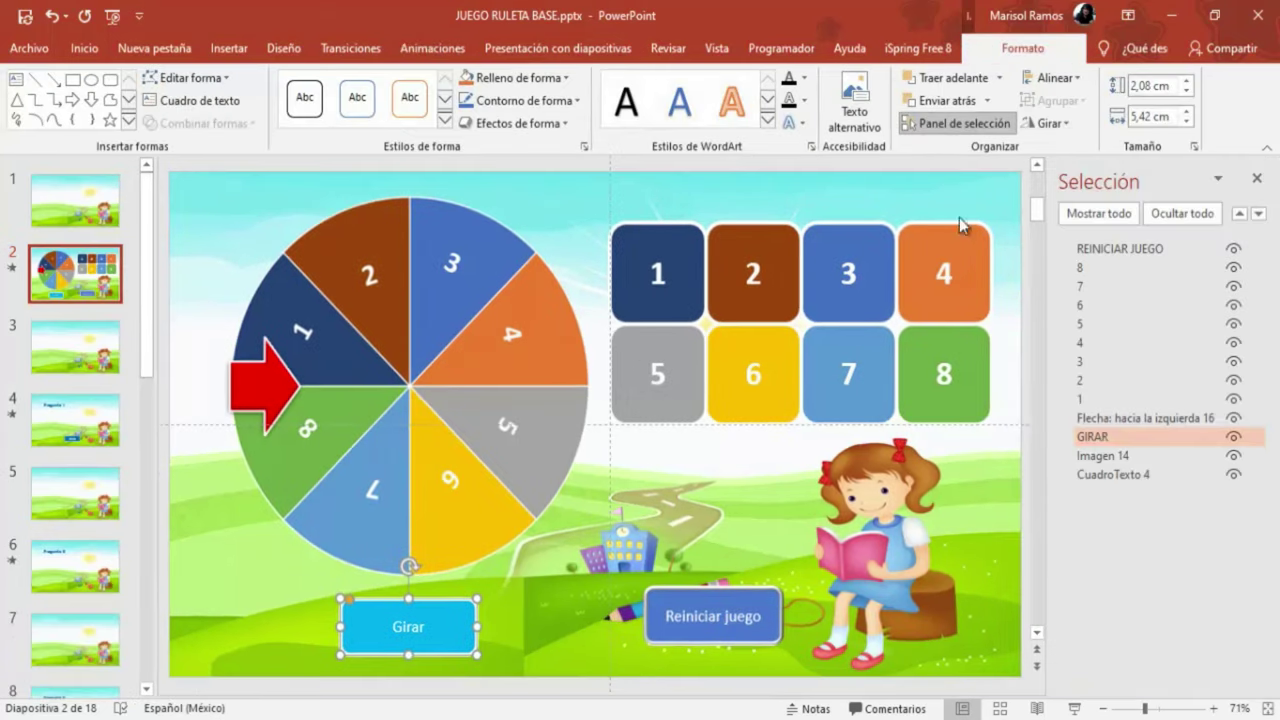
left_click(1108, 447)
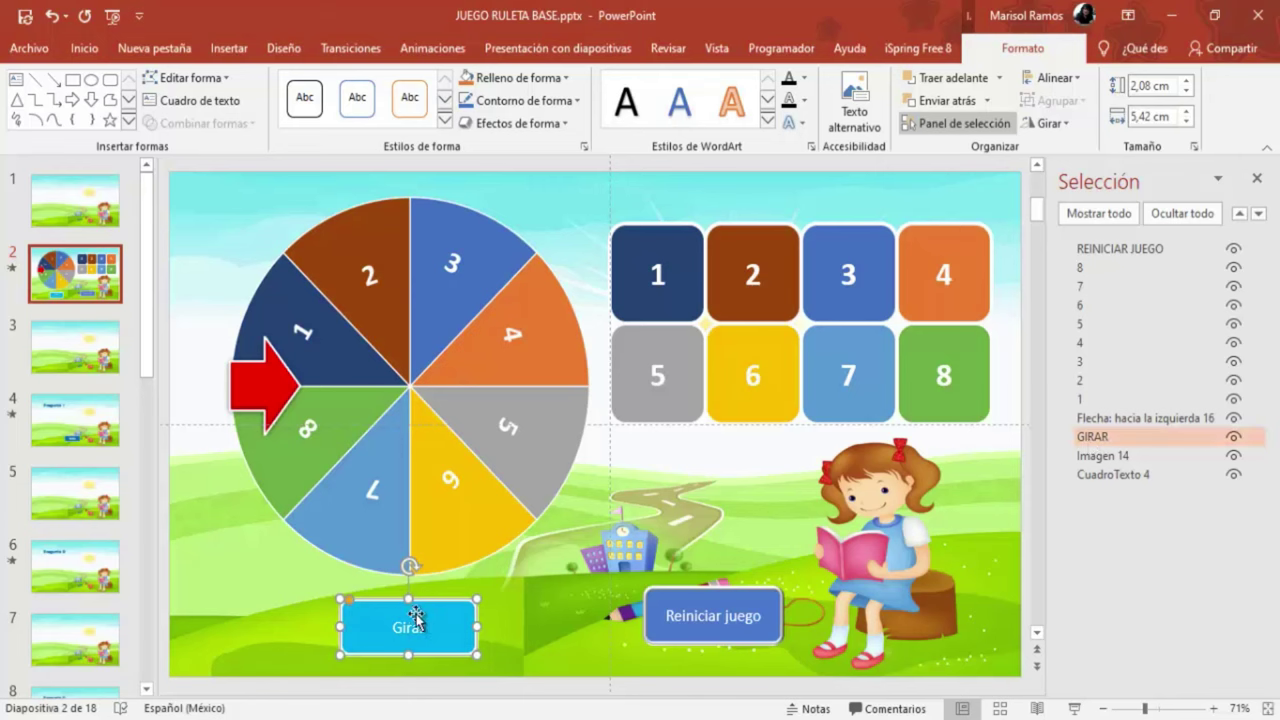
left_click(491, 610)
Step: Select the wheel image Imagen 14 and bring up its spin animation's trigger options
left_click(359, 231)
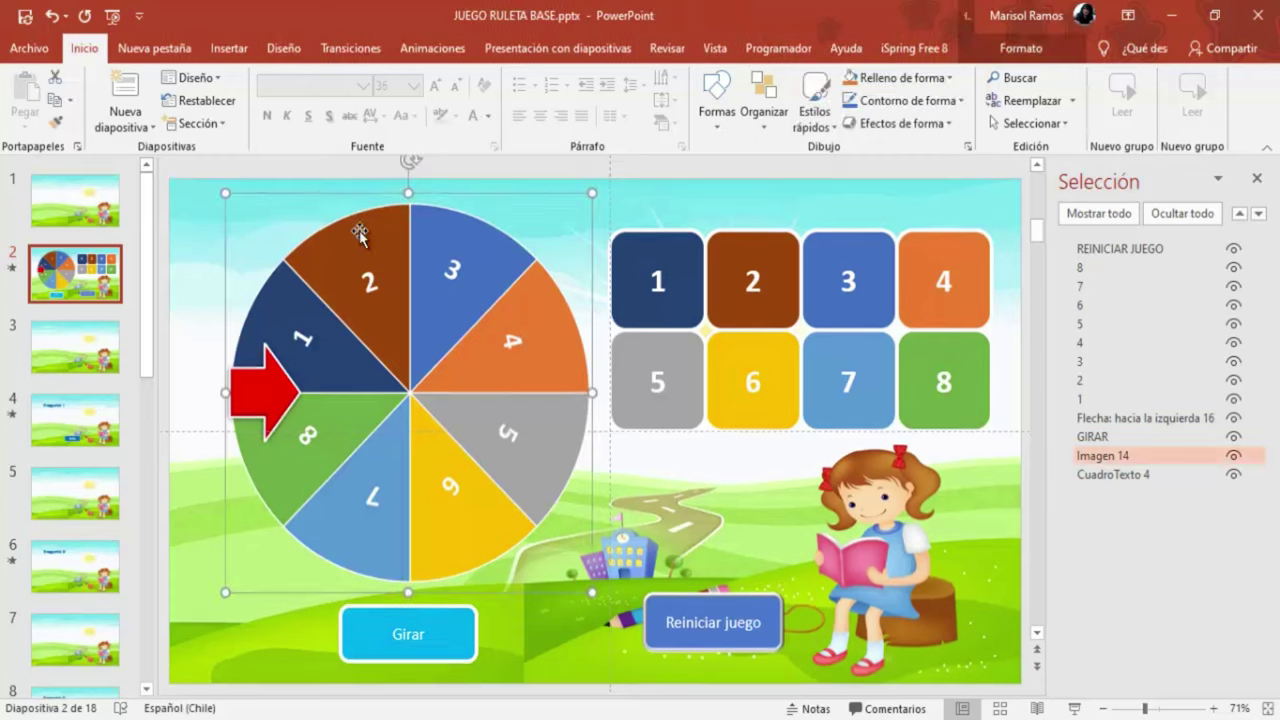
left_click(432, 48)
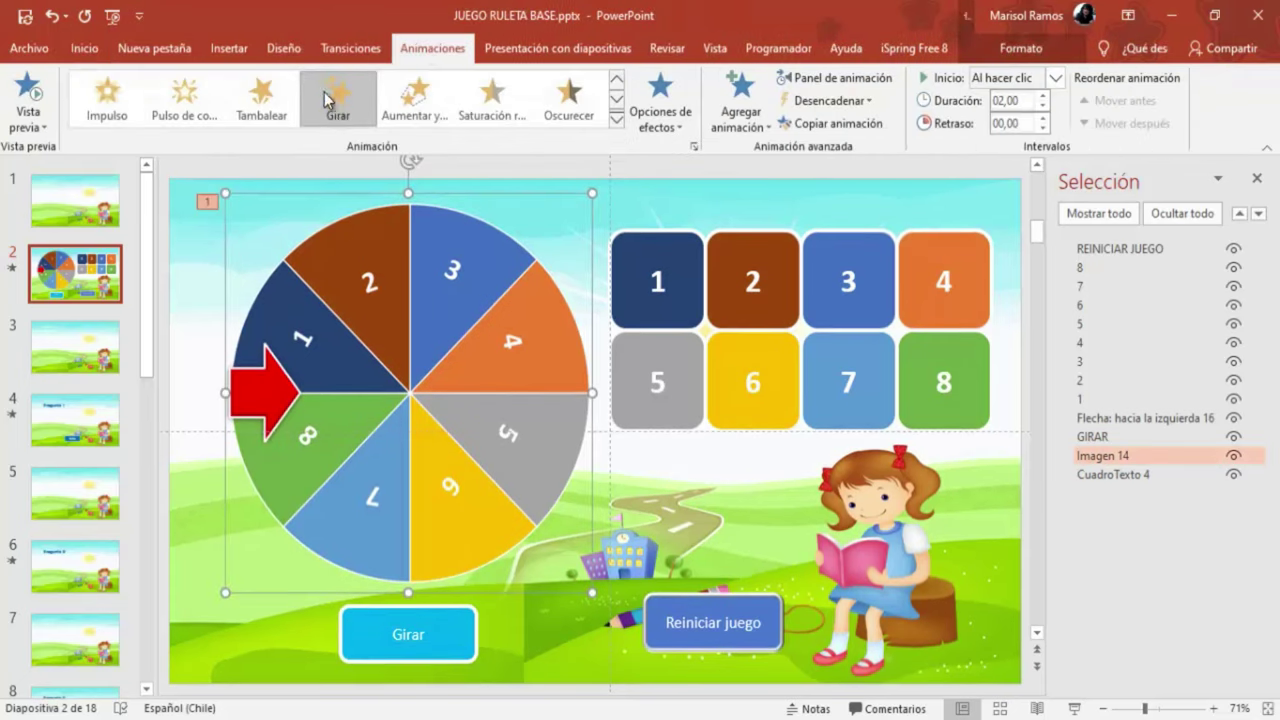
left_click(871, 103)
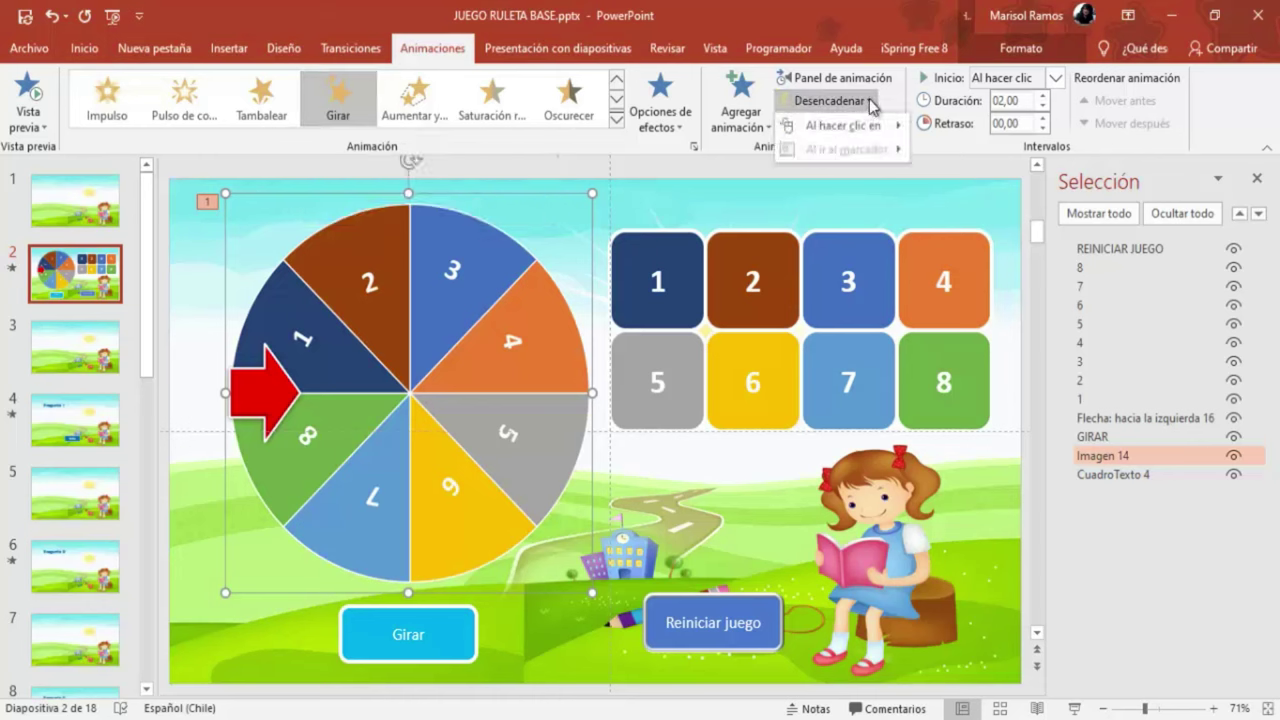
Step: Trigger the wheel's spin on clicking GIRAR, starting Con la anterior, and show the animation pane
mouse_move(855, 126)
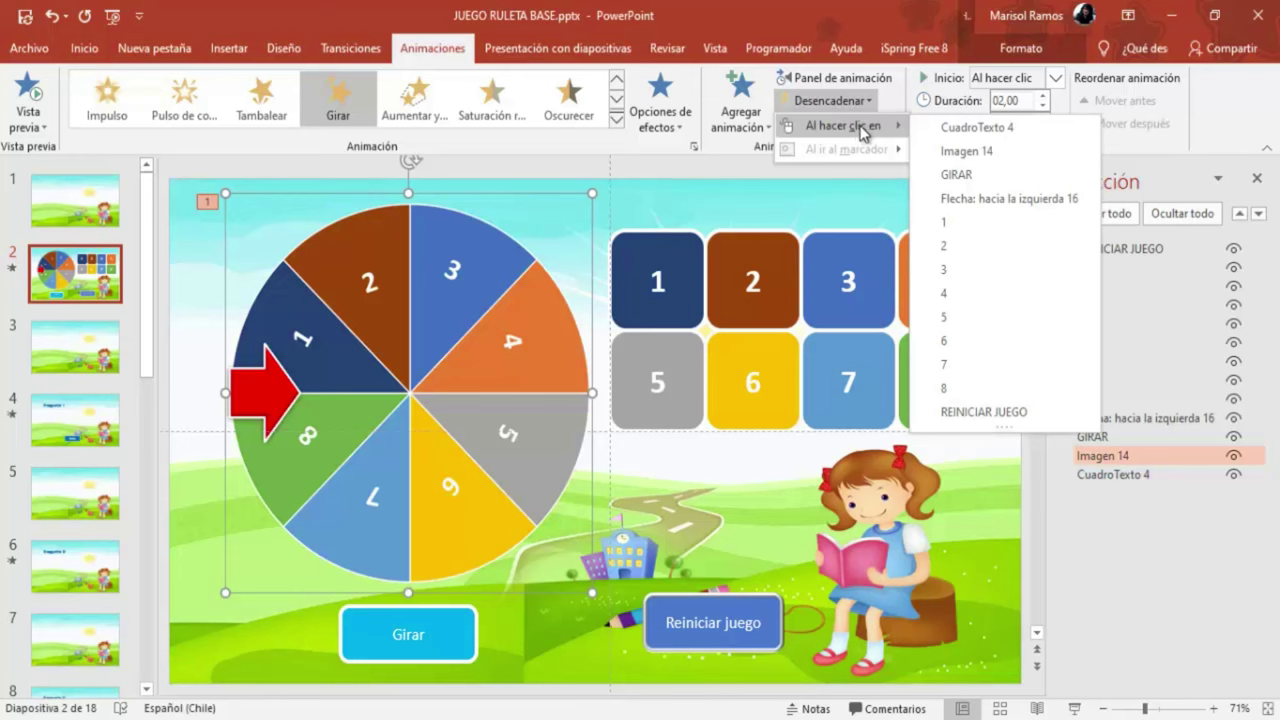
left_click(946, 176)
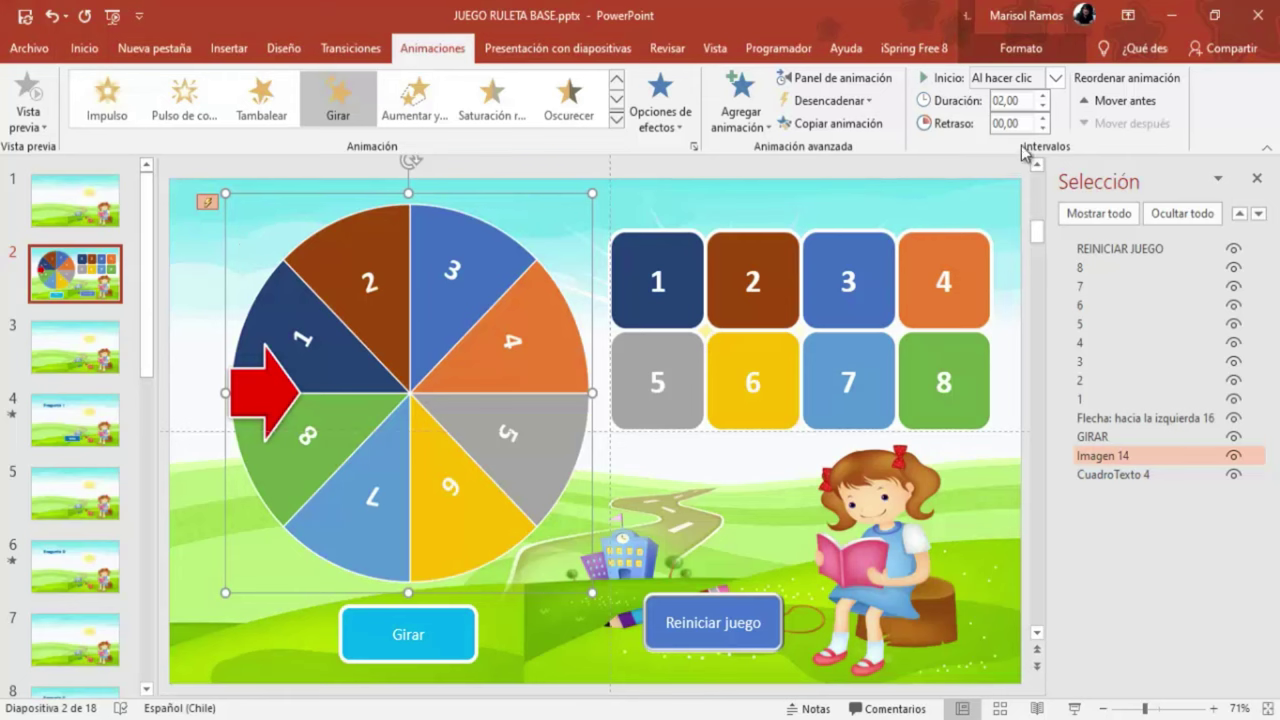
left_click(1055, 78)
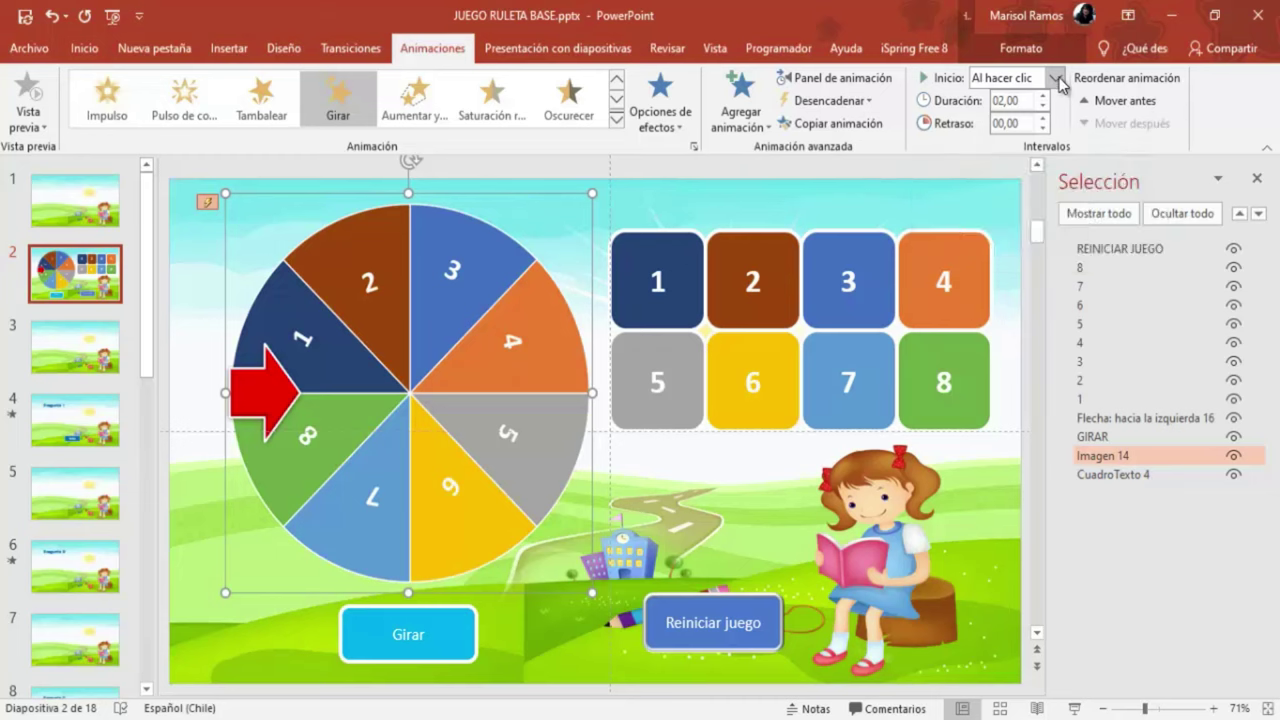
left_click(997, 117)
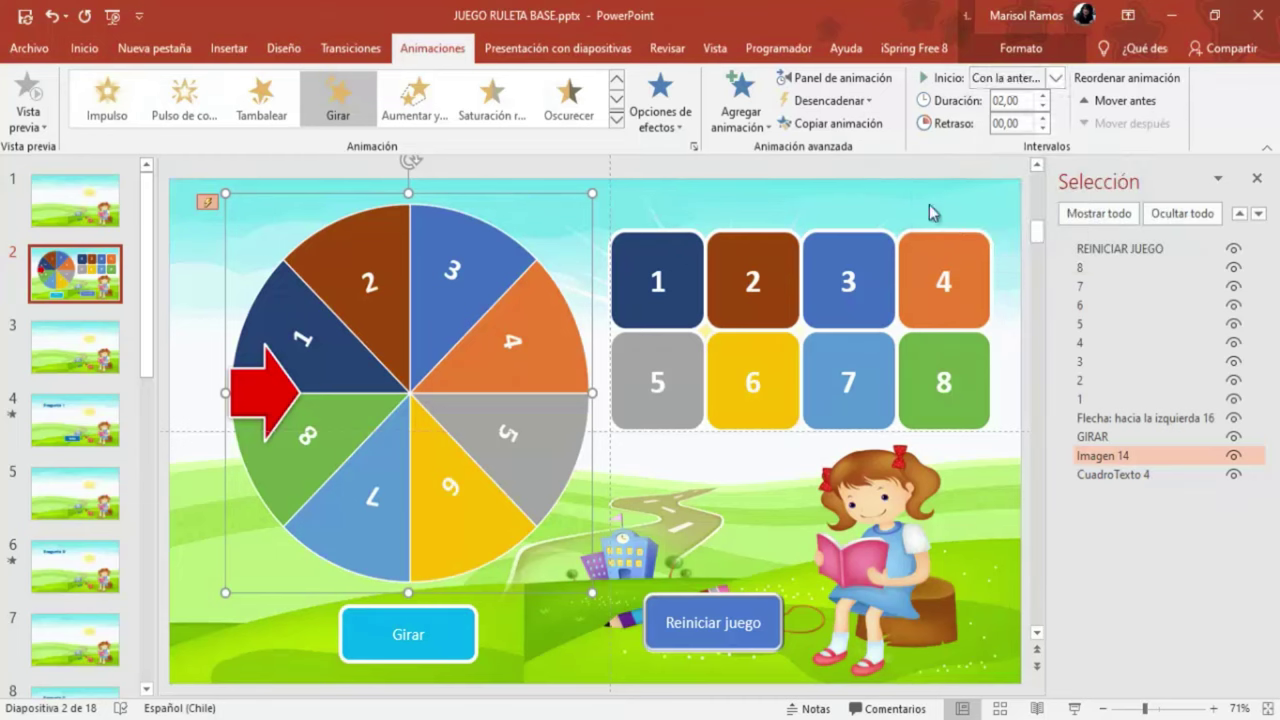
left_click(825, 79)
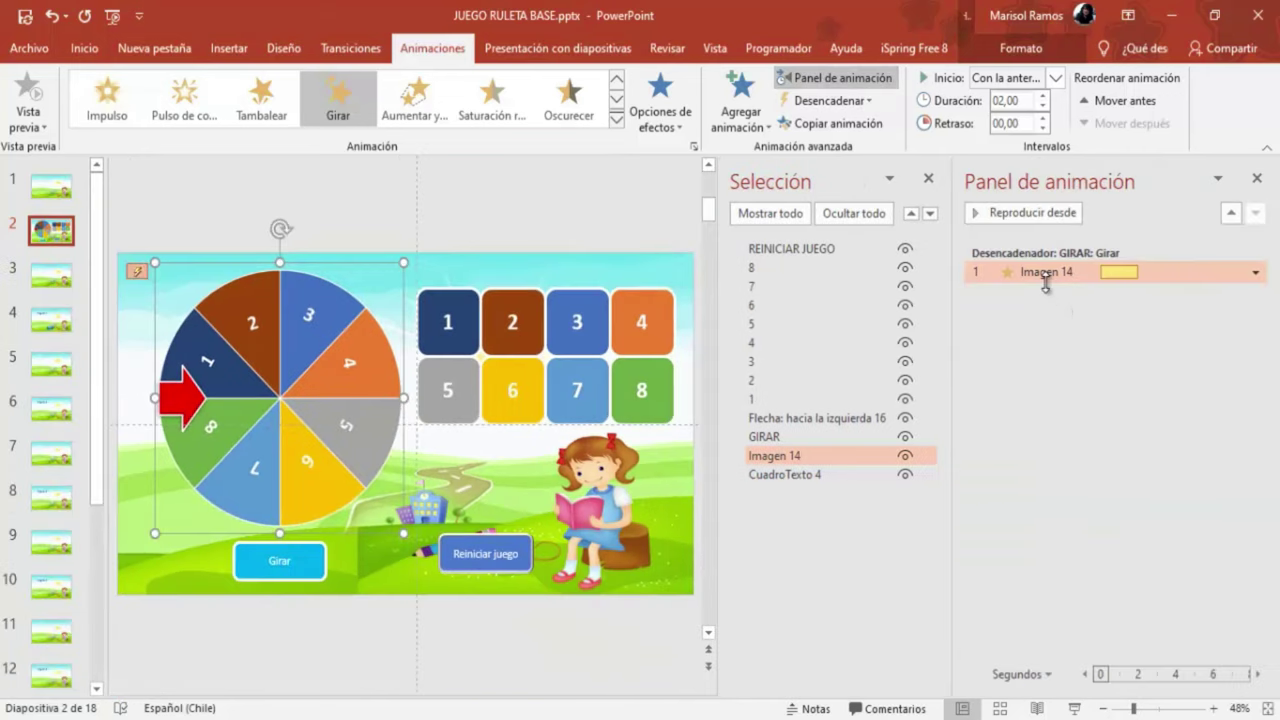
Step: Set the Imagen 14 spin timing to 0,5 seconds, repeating Hasta el siguiente clic
left_click(1255, 272)
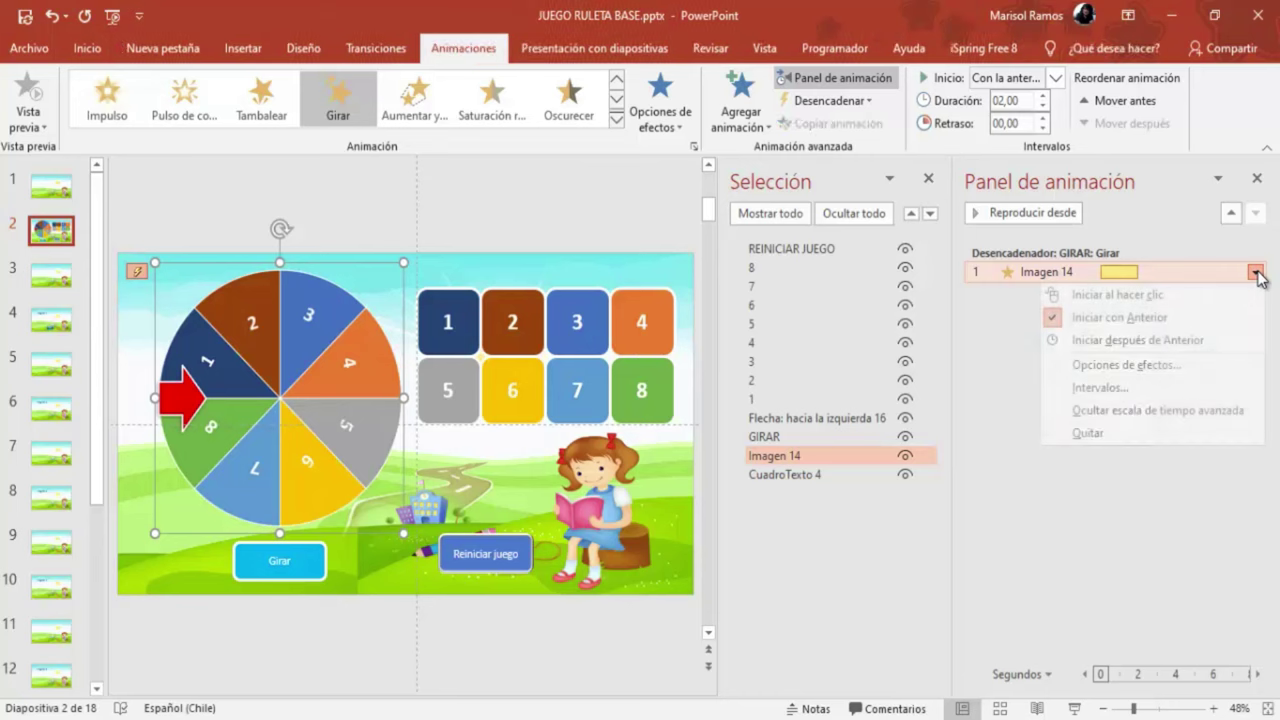
left_click(1100, 388)
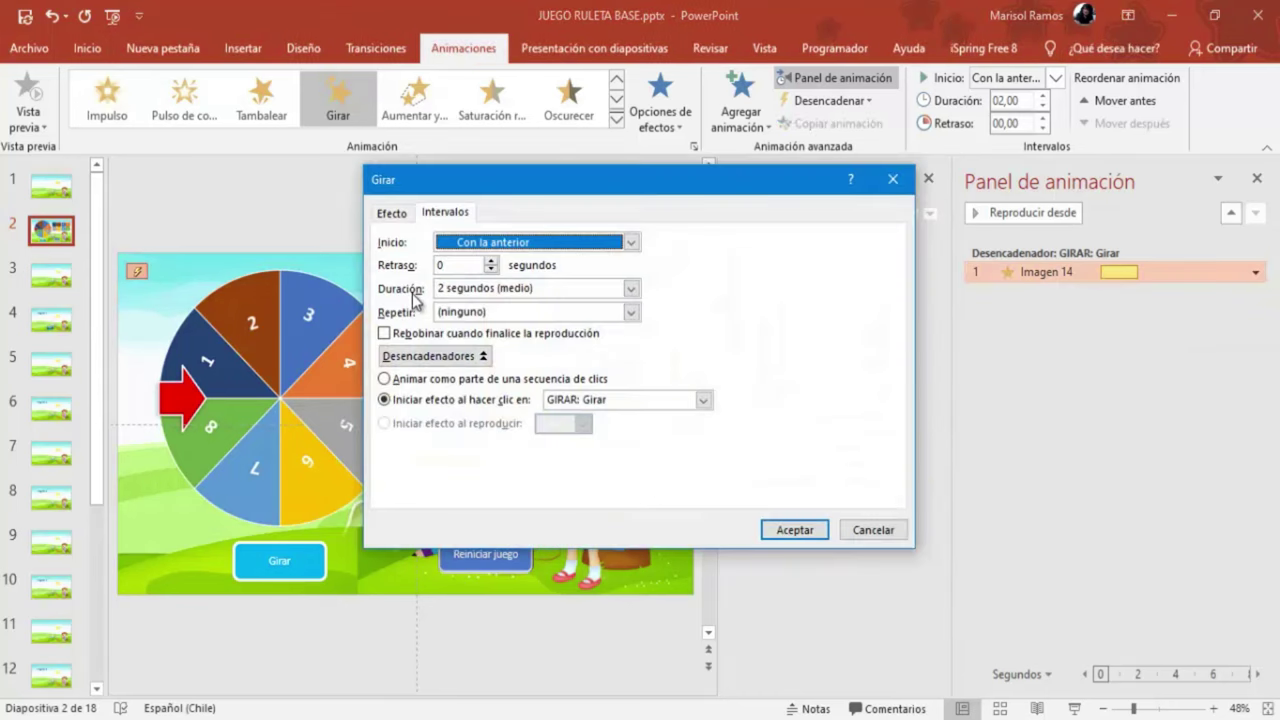
left_click(632, 289)
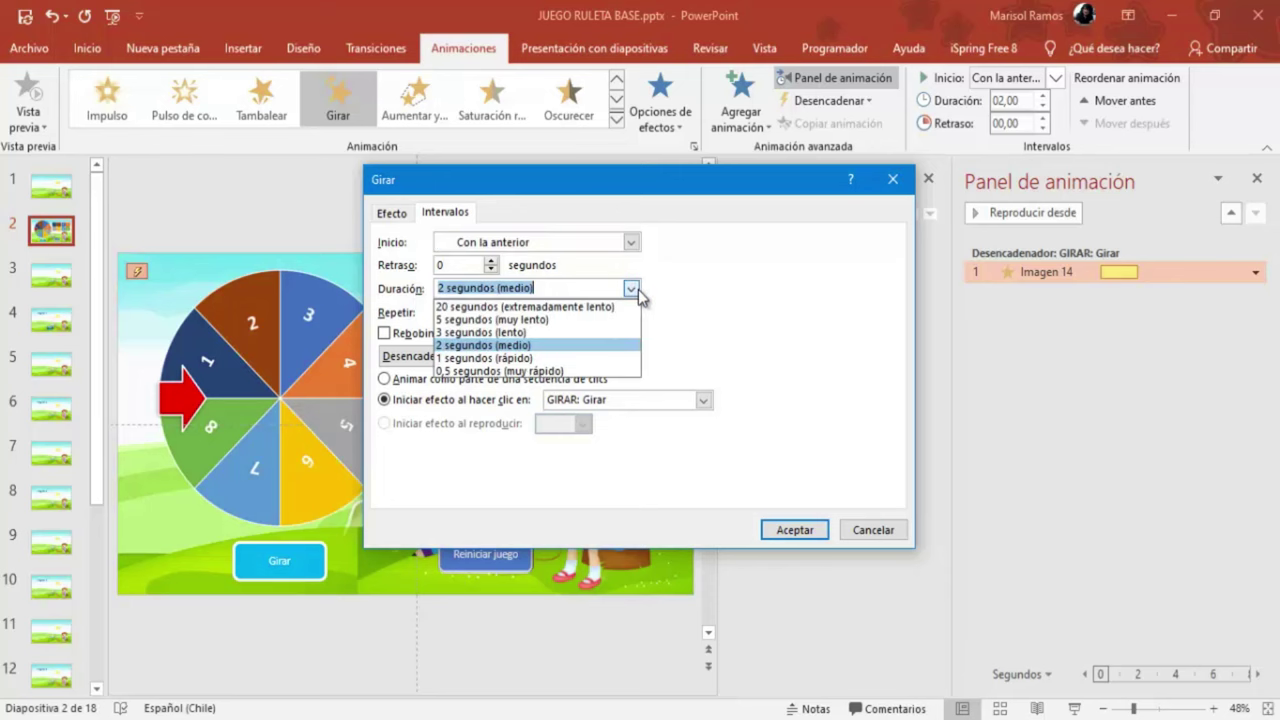
left_click(477, 372)
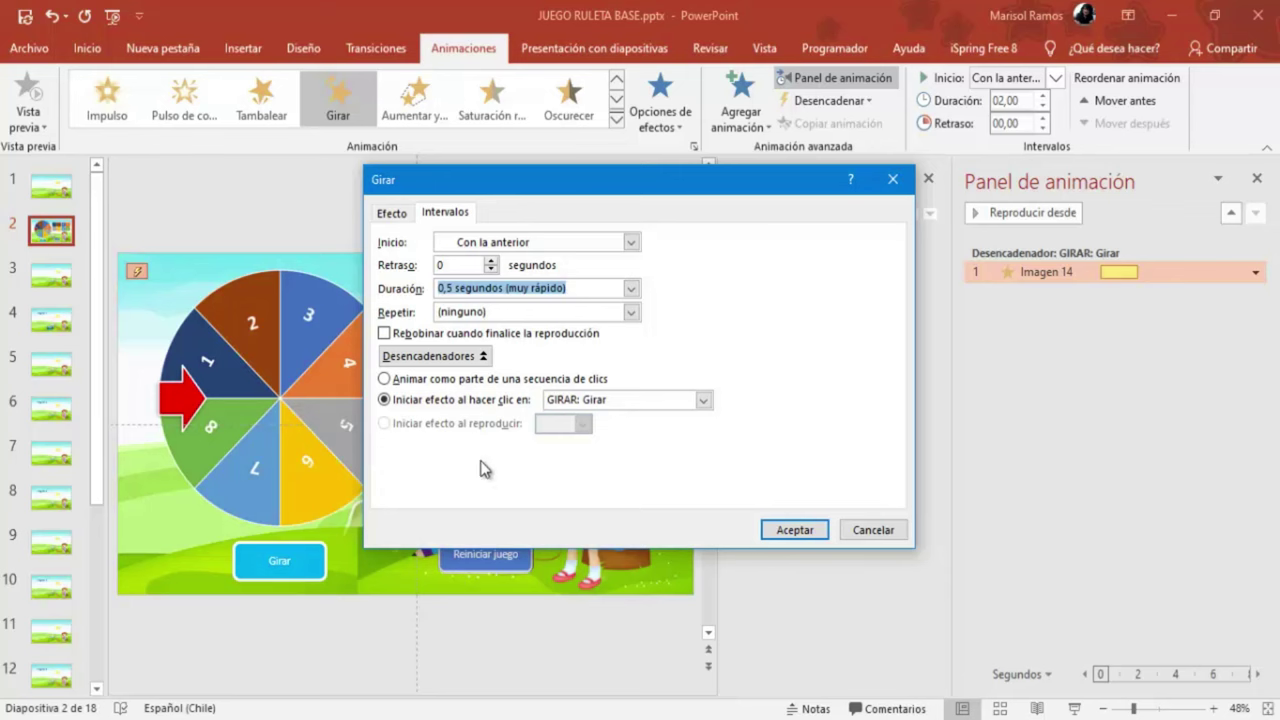
left_click(632, 313)
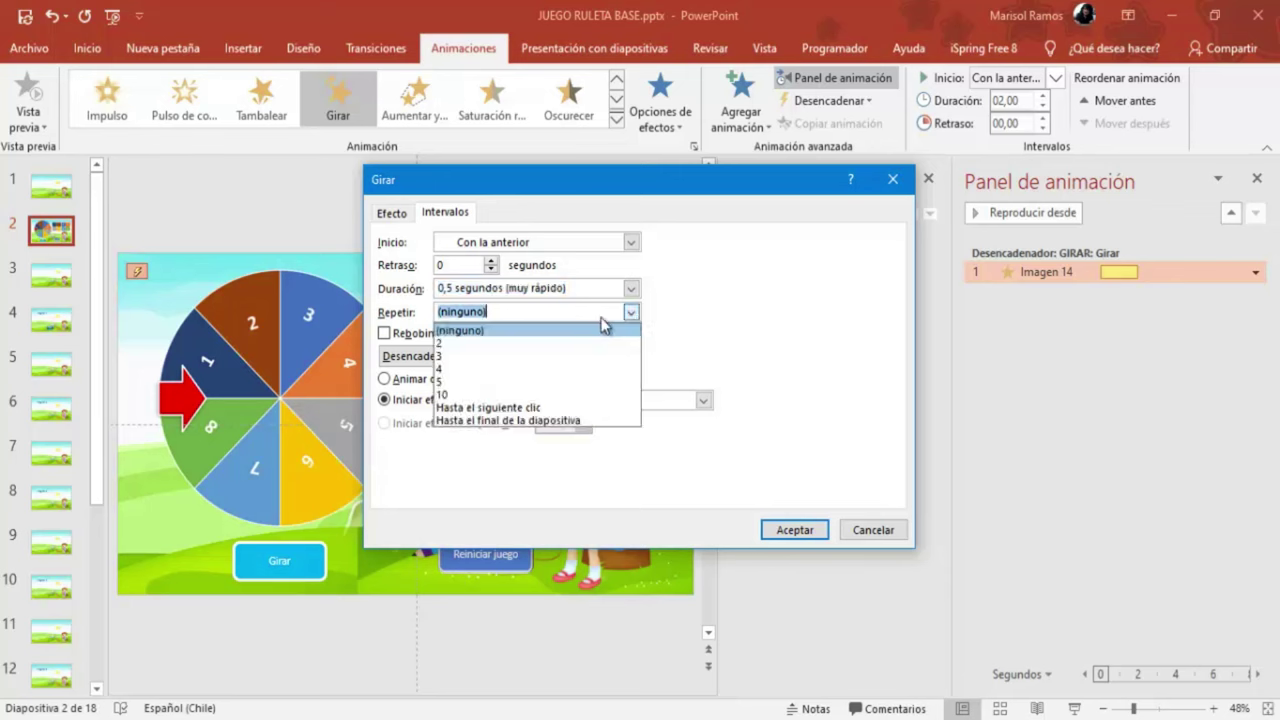
left_click(487, 408)
left_click(806, 529)
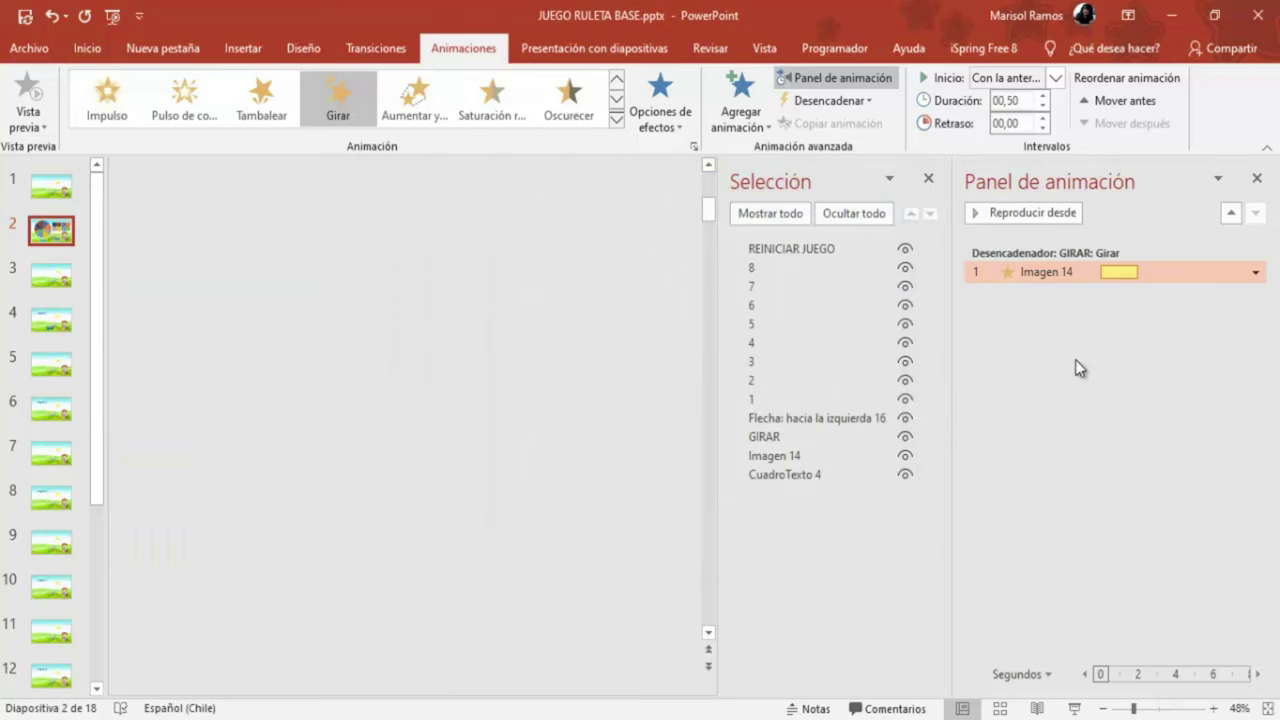
Step: Close the object list and animation pane, then start the slideshow from slide 2
left_click(929, 180)
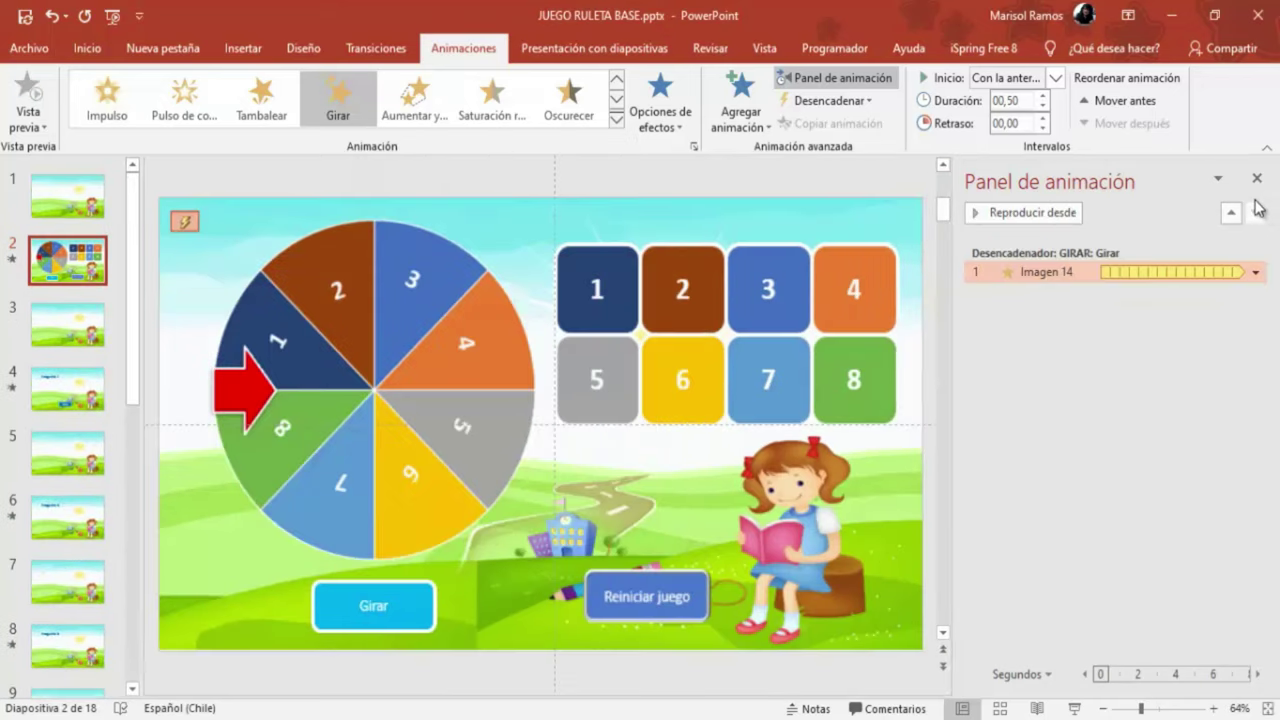
left_click(1257, 178)
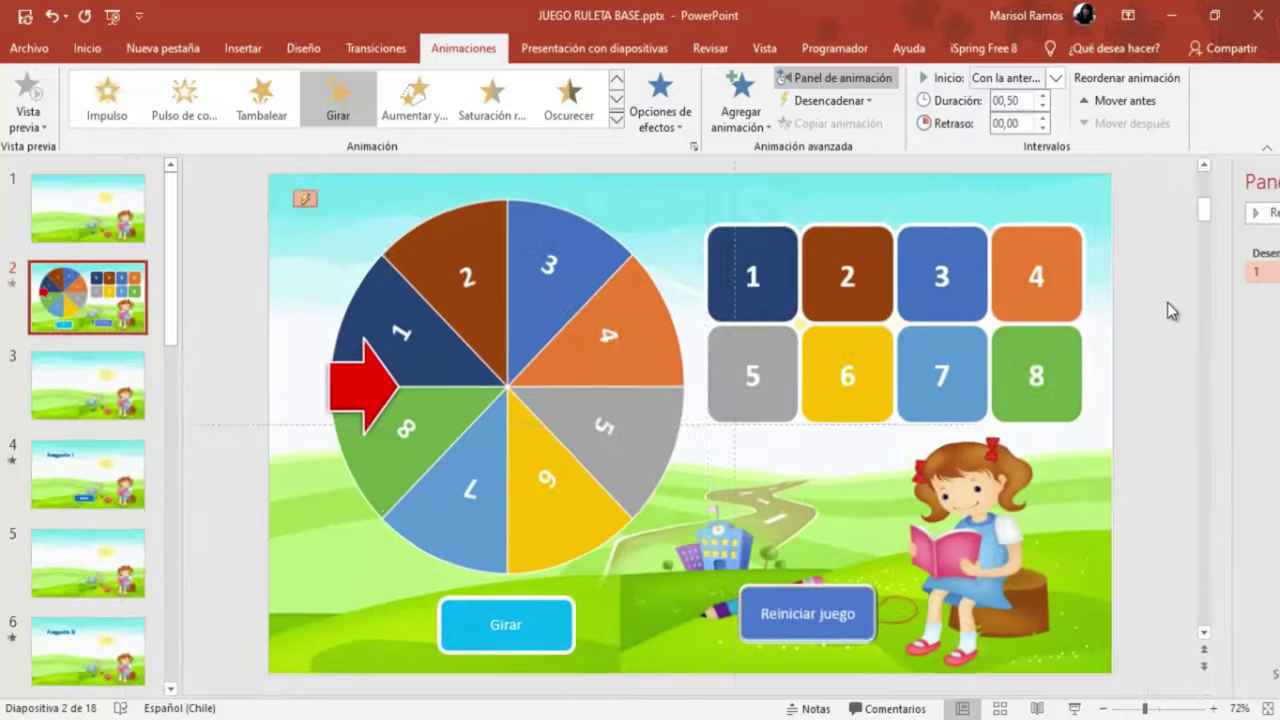
left_click(1075, 710)
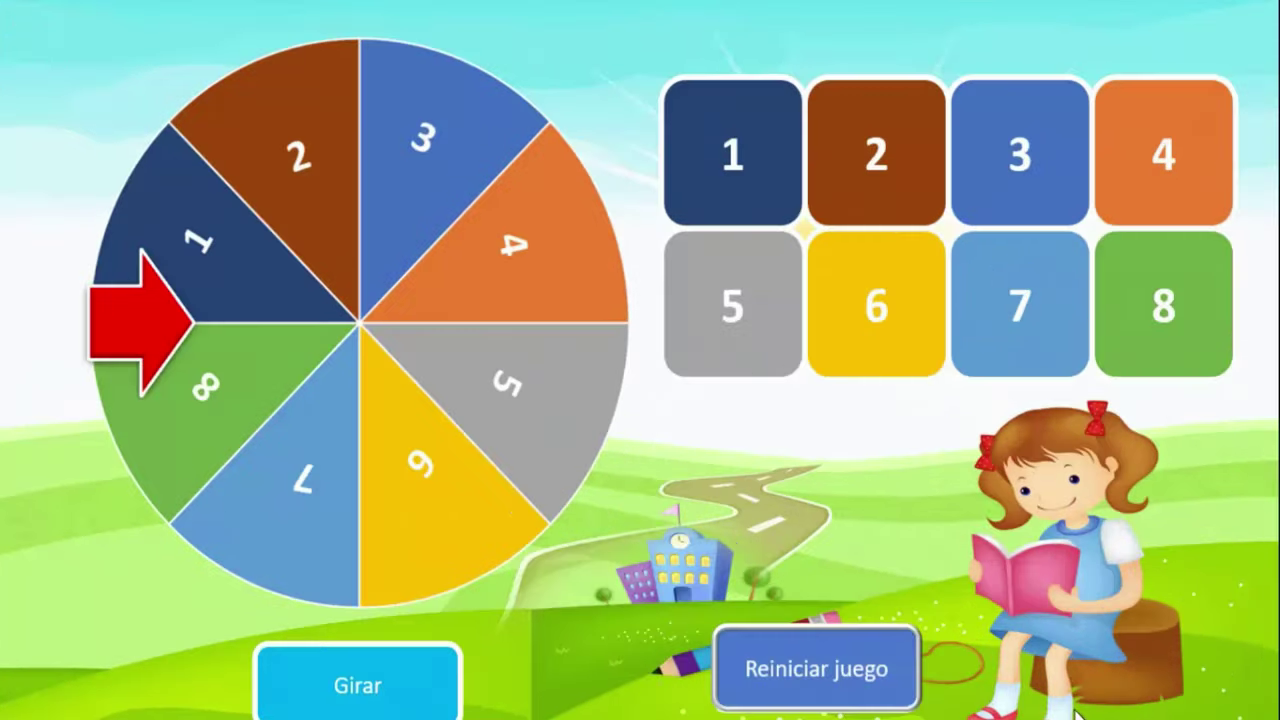
Step: Test the Girar spin in the show, exit with Esc, and reselect the roulette wheel
left_click(356, 686)
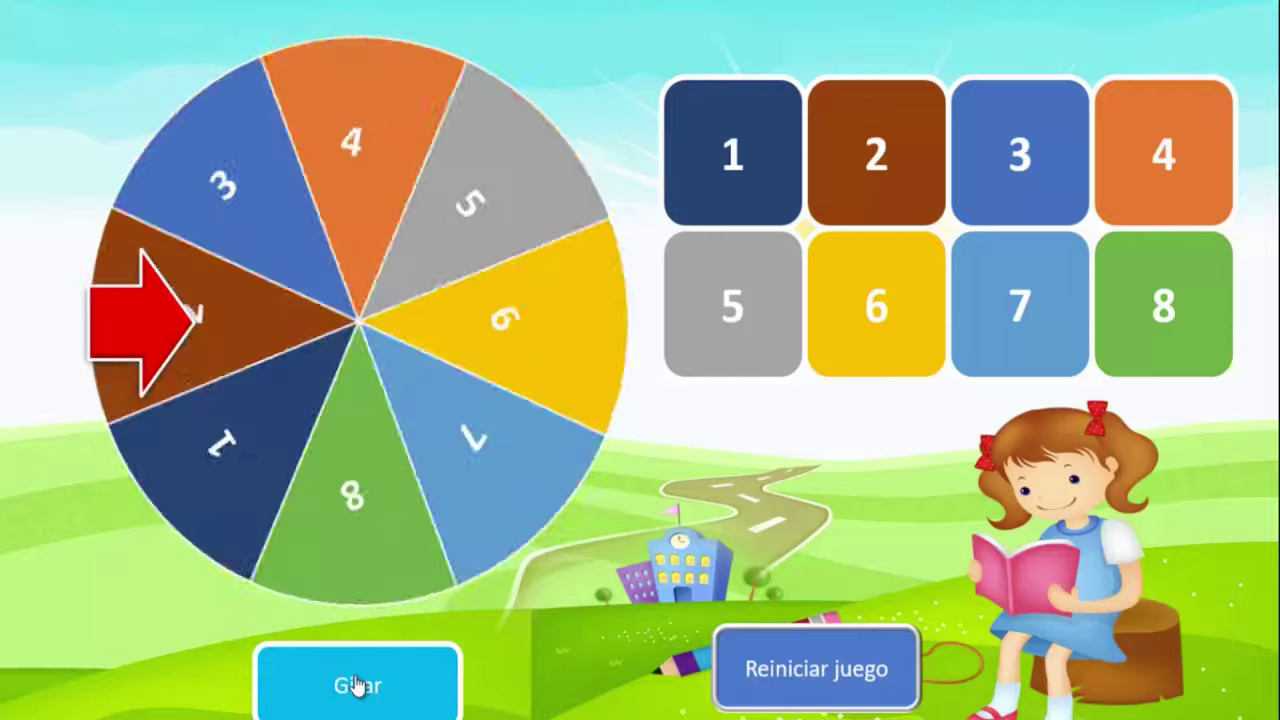
key("Escape")
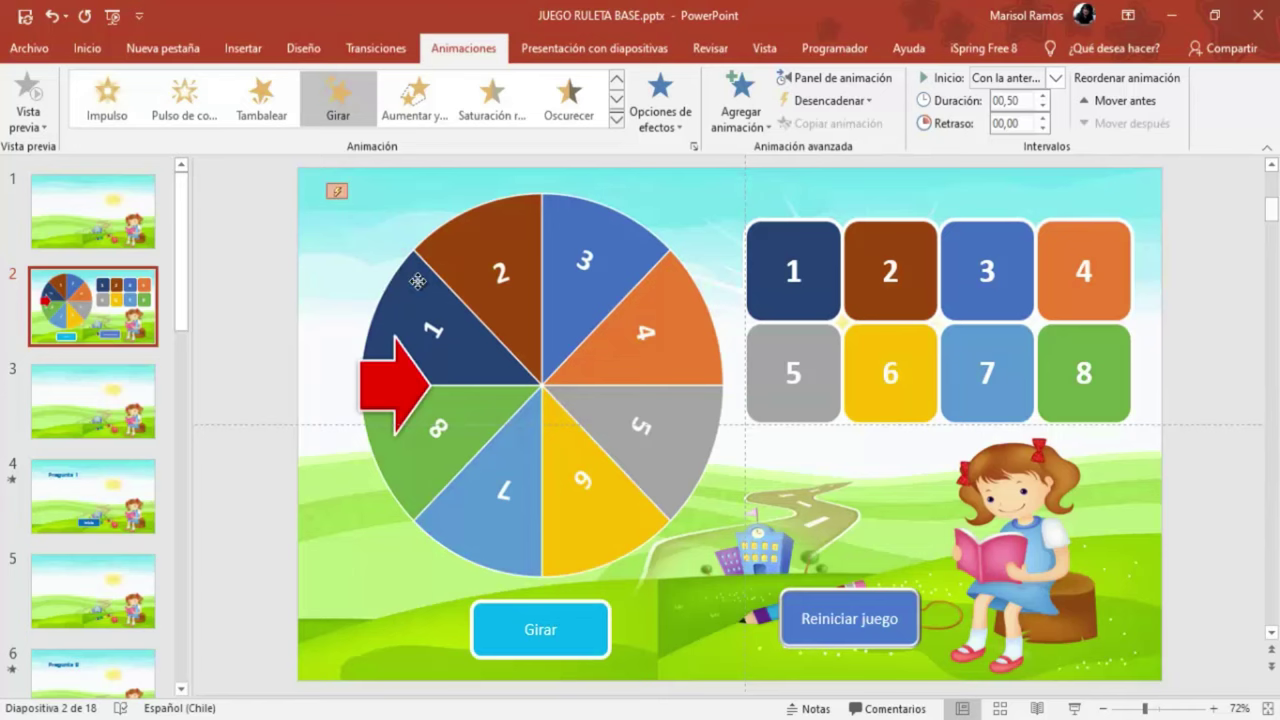
left_click(418, 283)
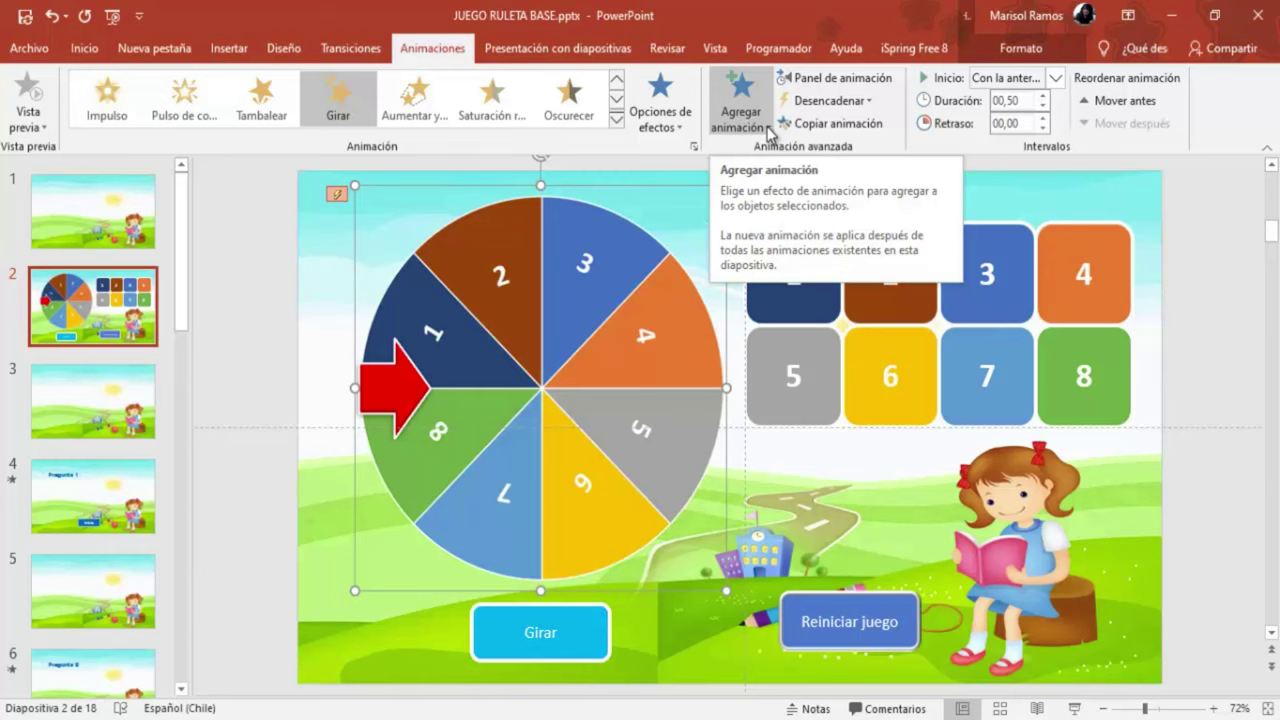
Step: Add an Aparecer entrance effect to the wheel triggered by GIRAR, then start the slideshow
left_click(770, 133)
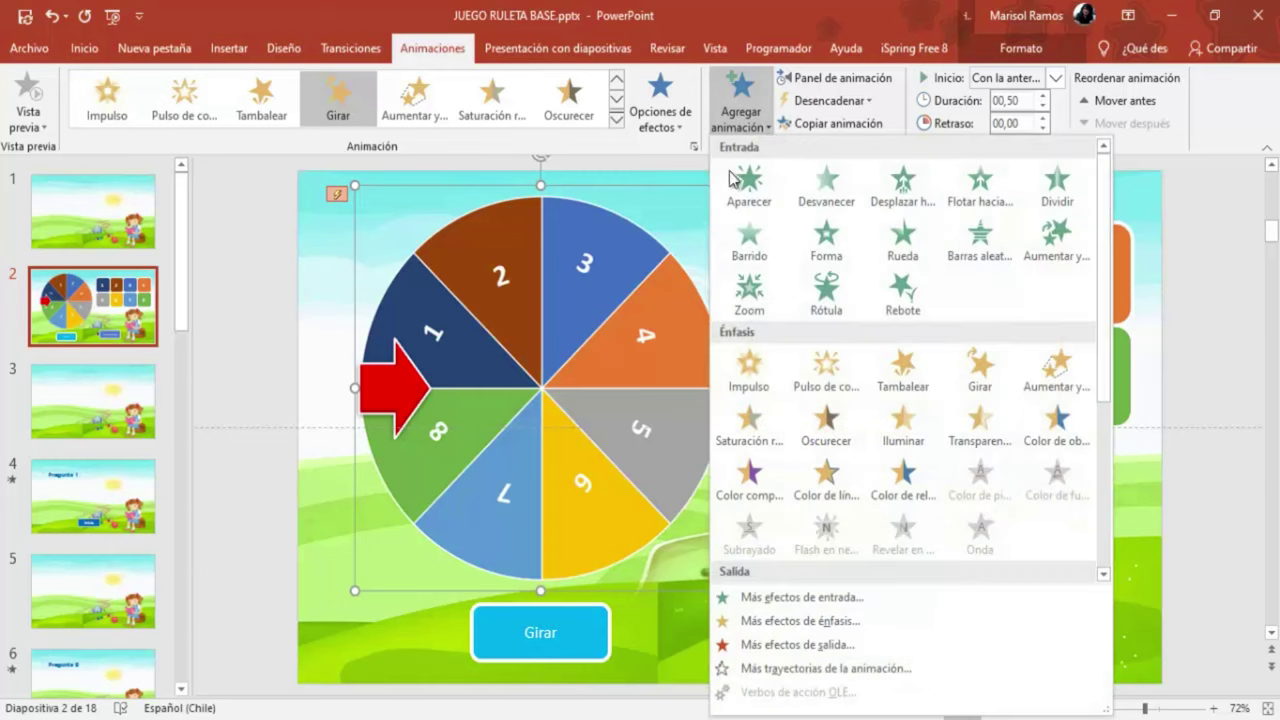
left_click(745, 182)
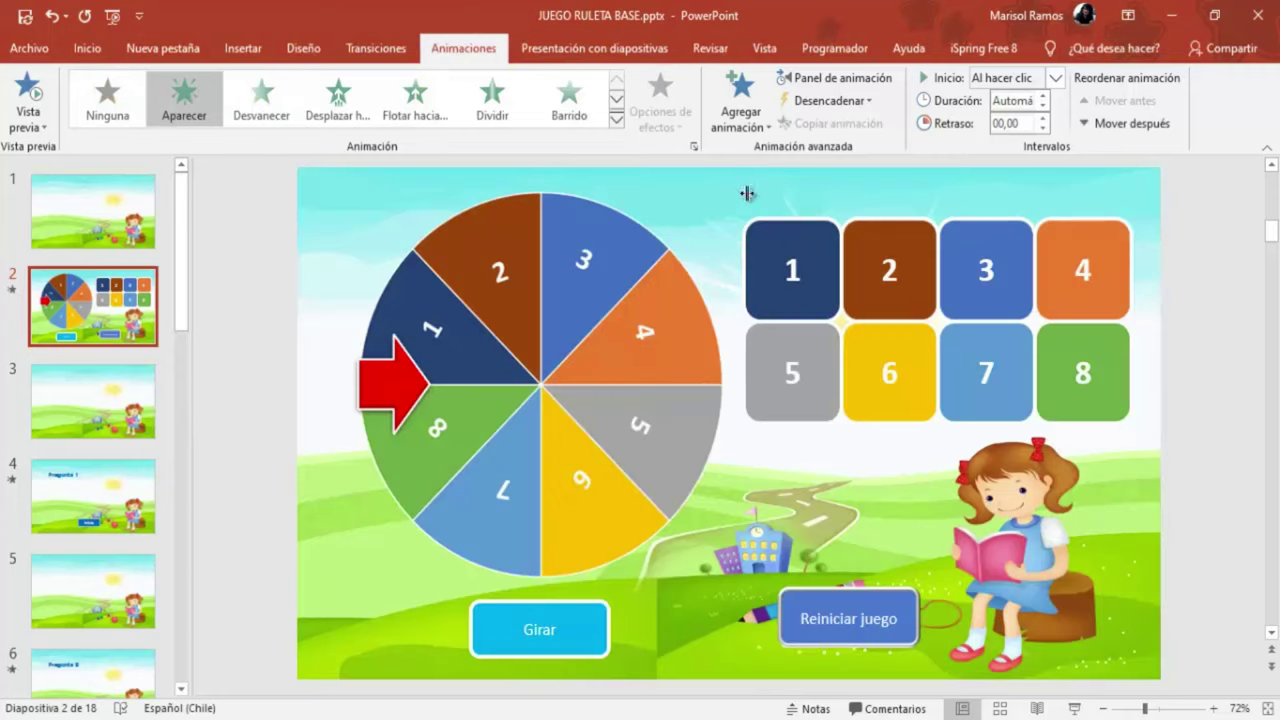
left_click(872, 101)
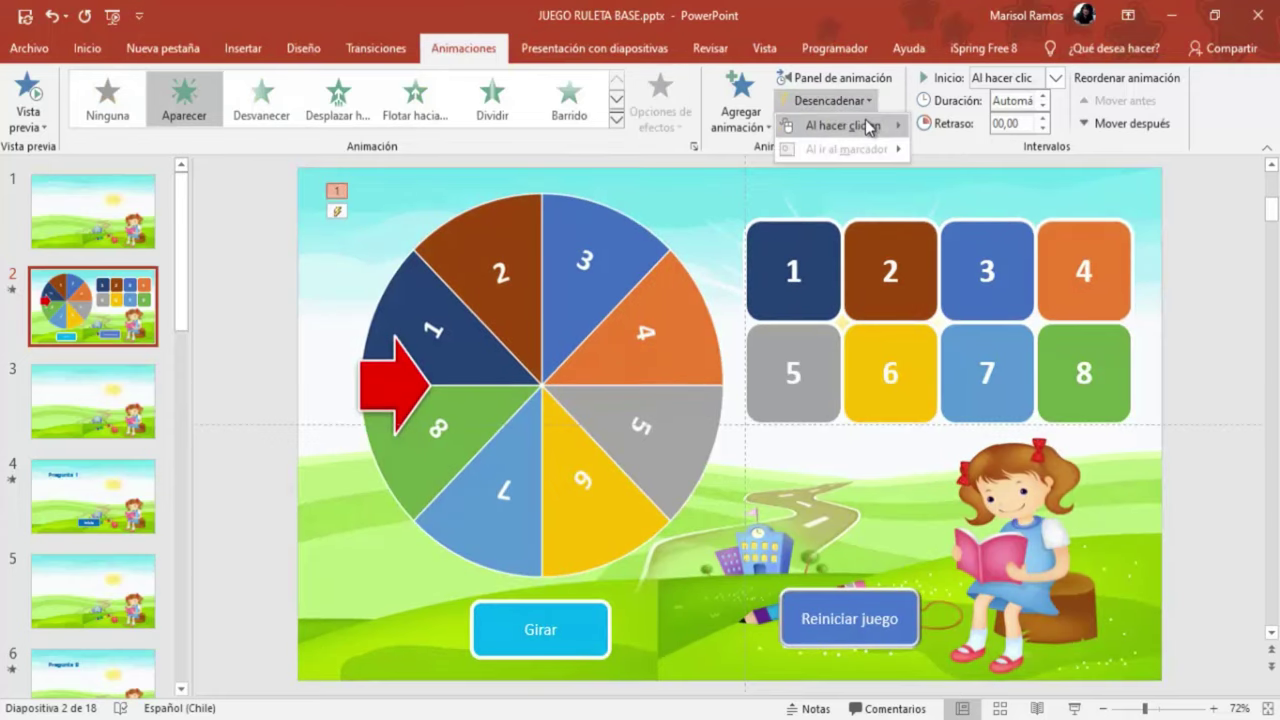
mouse_move(865, 124)
left_click(950, 176)
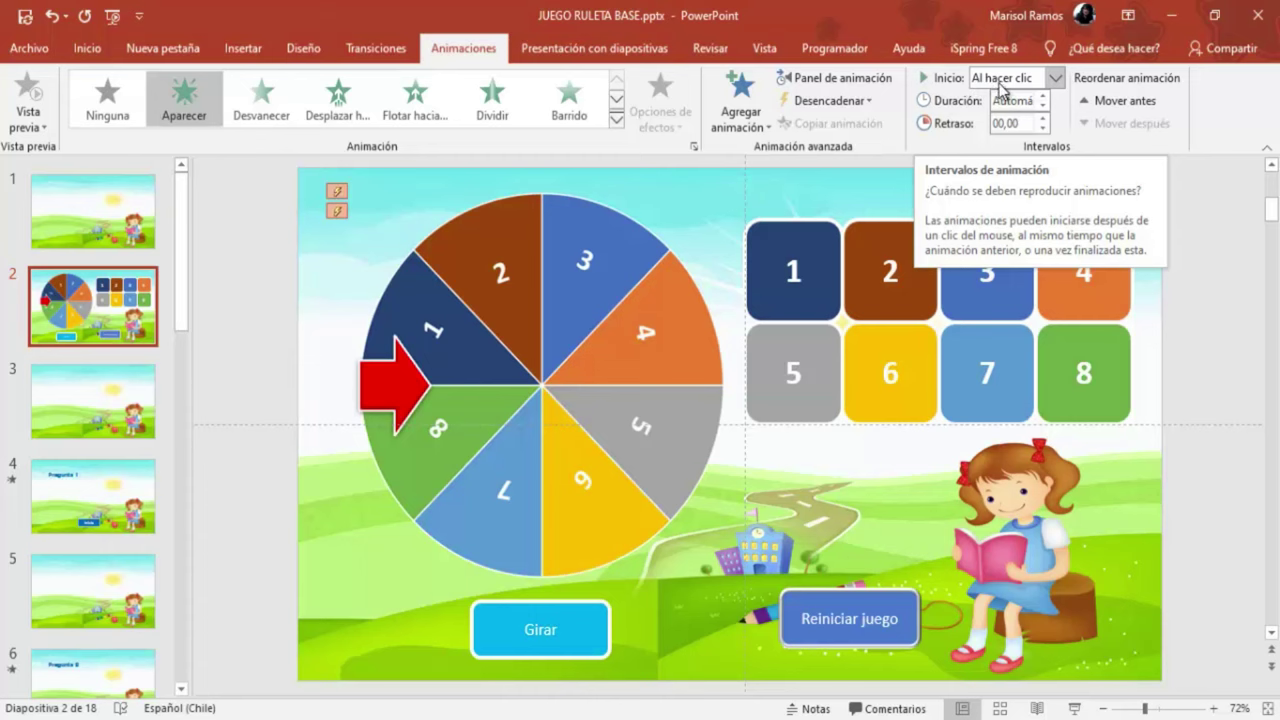
left_click(1074, 709)
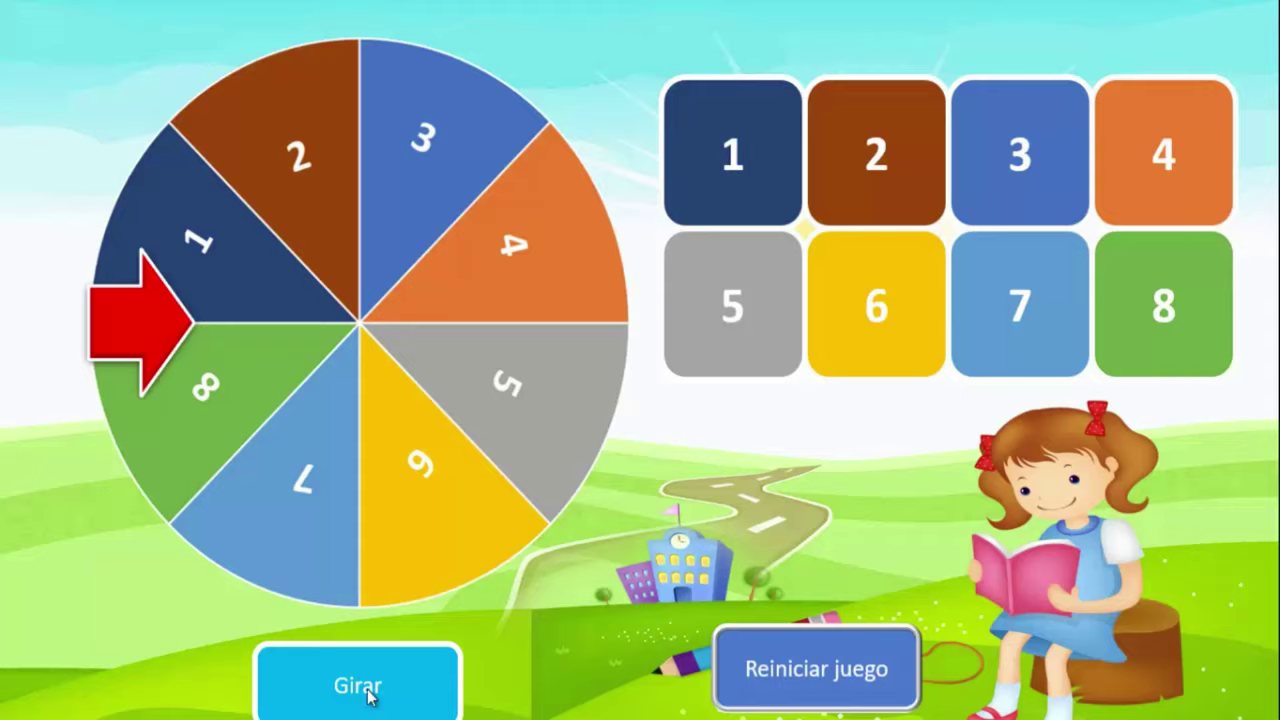
Step: Spin the wheel with Girar, stop it on 4, and exit the slideshow
left_click(368, 694)
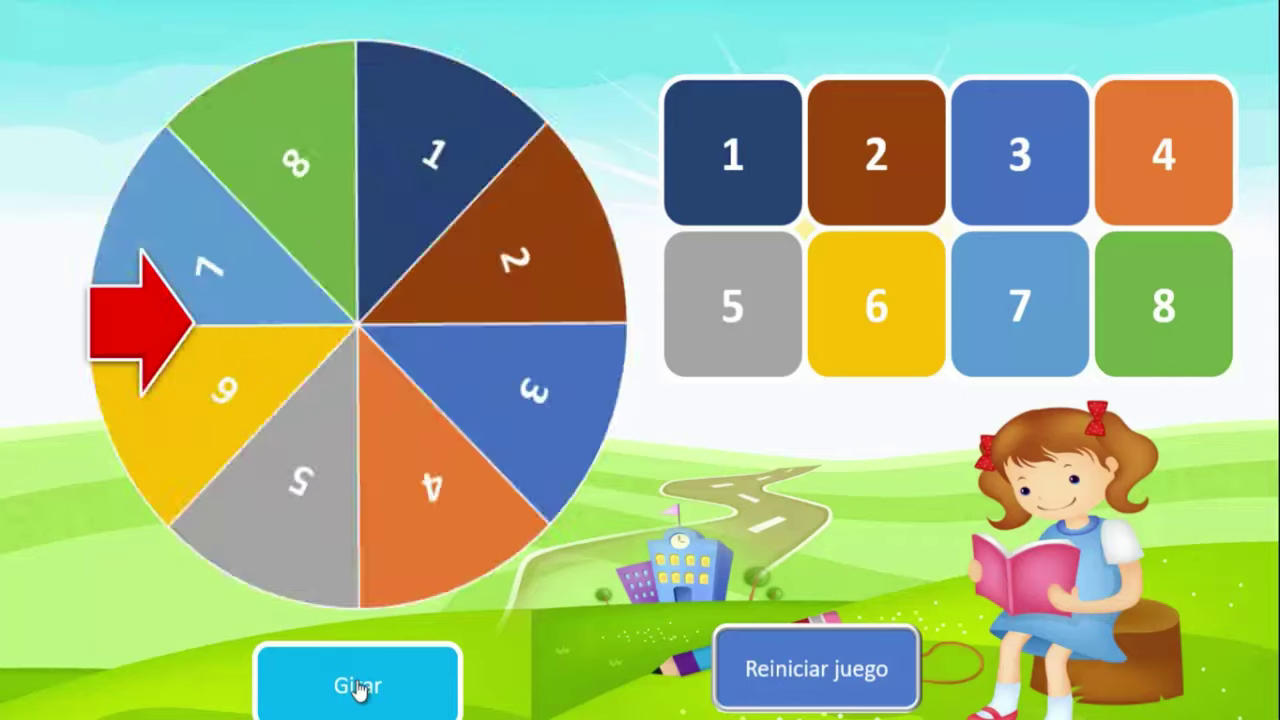
left_click(363, 686)
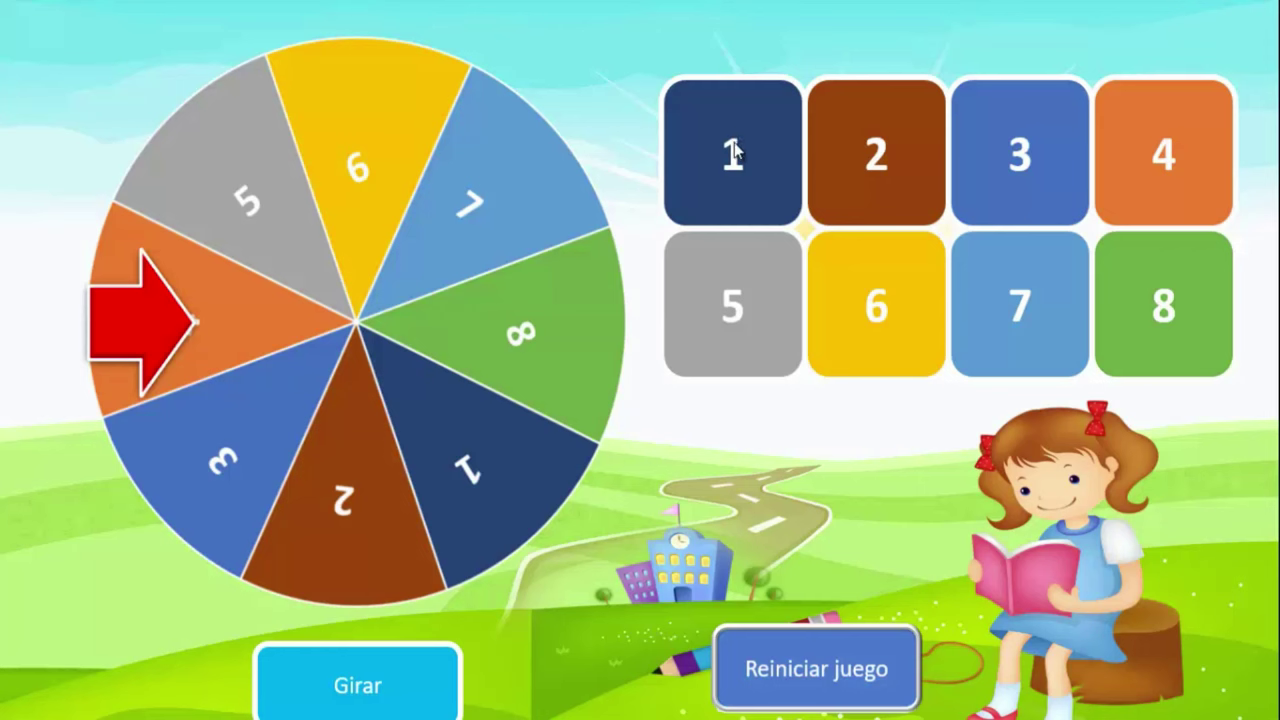
key("Escape")
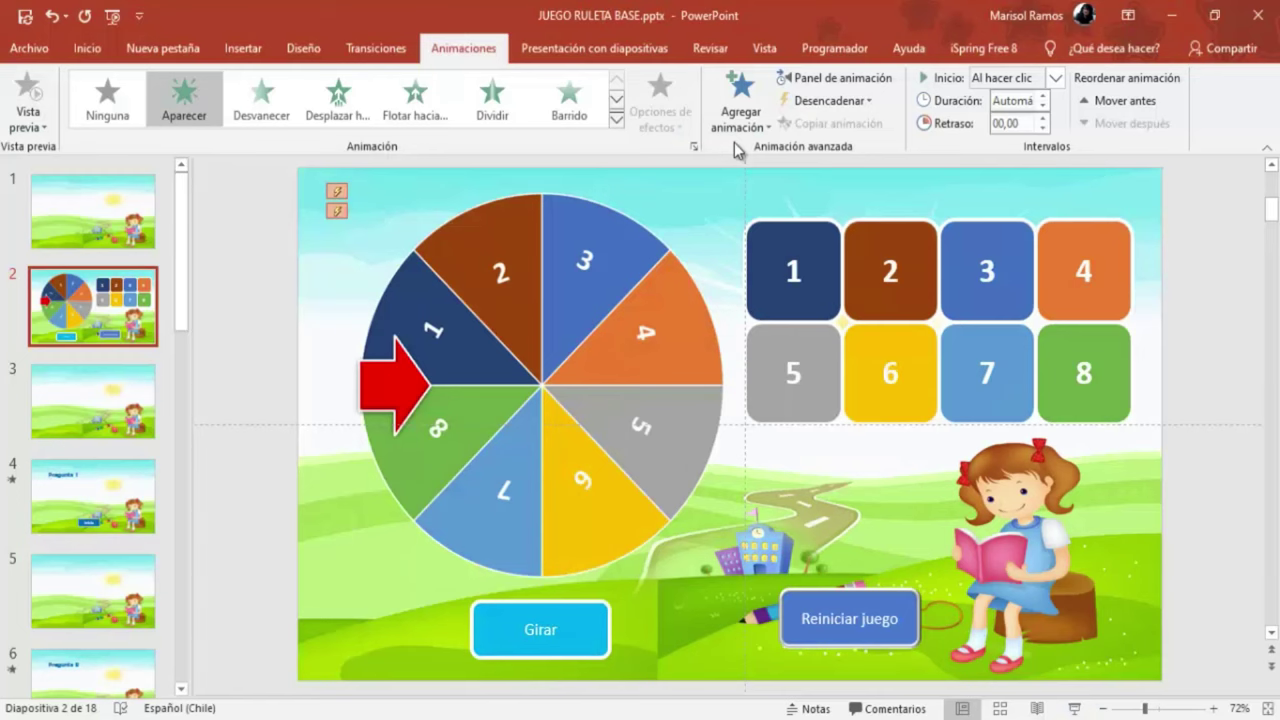
Step: Apply the Desaparecer exit effect to number tile 1
left_click(792, 232)
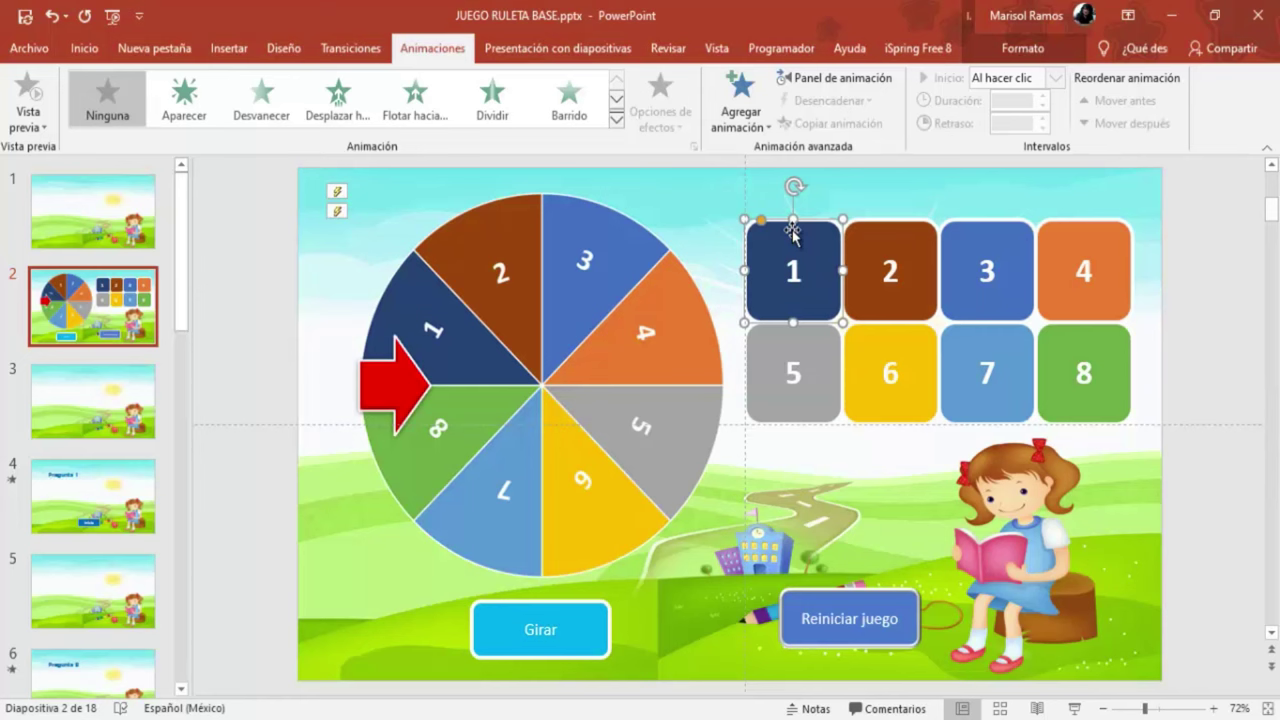
left_click(620, 119)
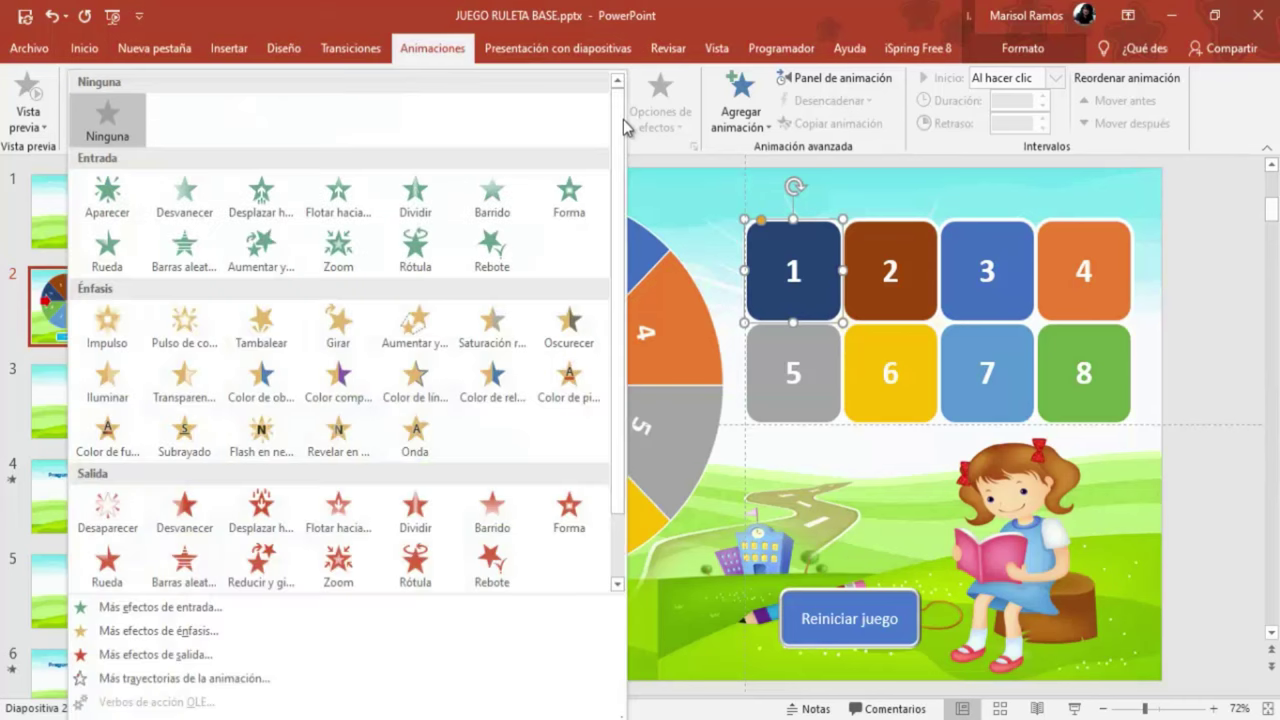
left_click(107, 507)
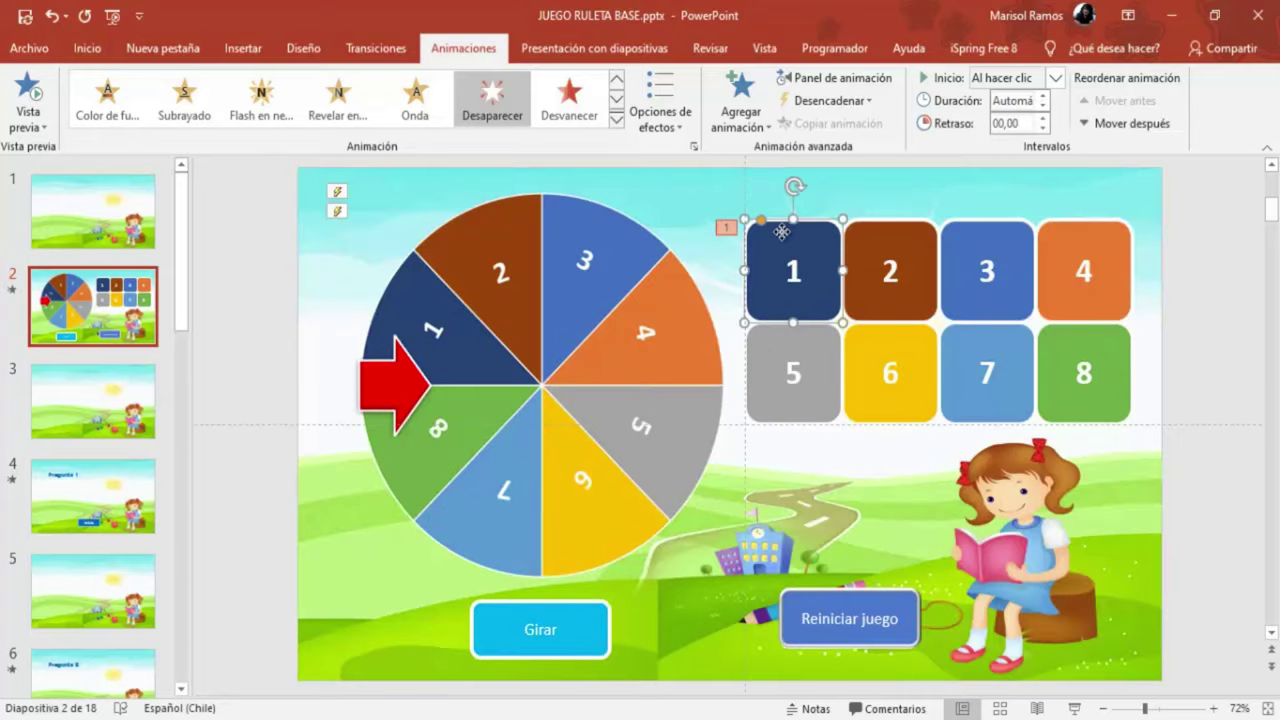
left_click(782, 234)
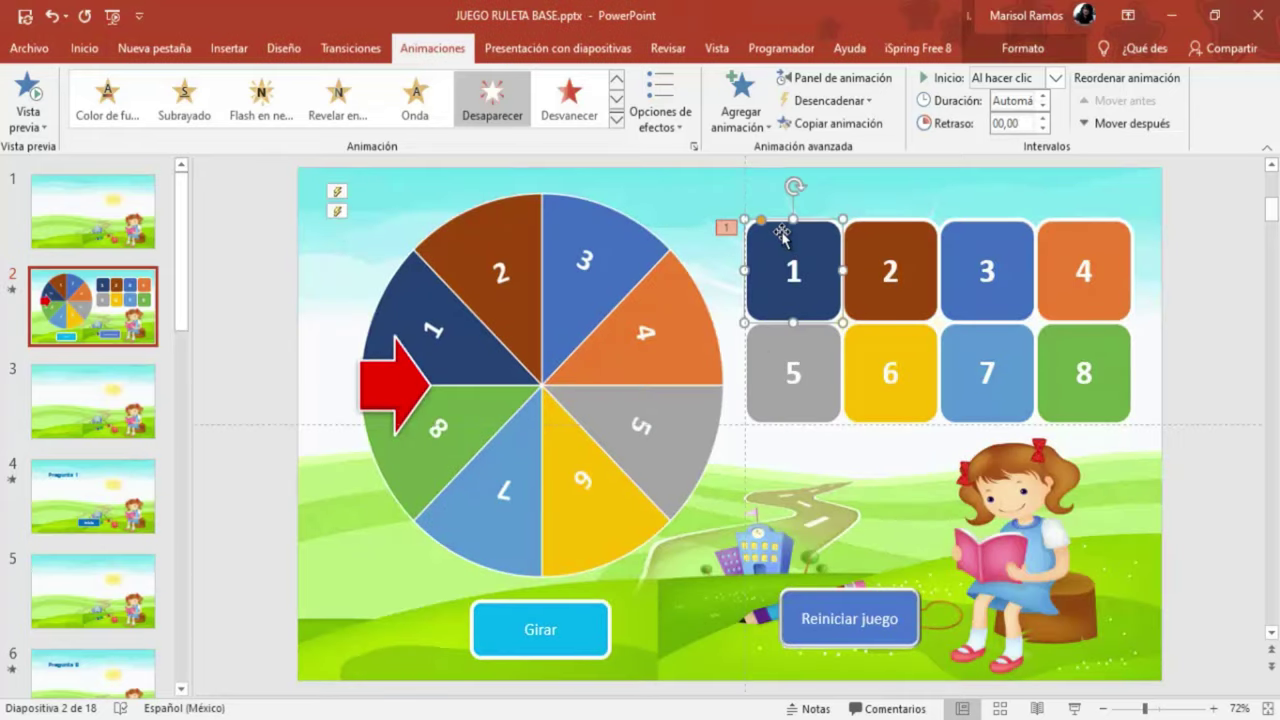
Step: Check tiles 1–5 in the slide's object list, ending with tile 1 selected
left_click(1000, 52)
left_click(980, 125)
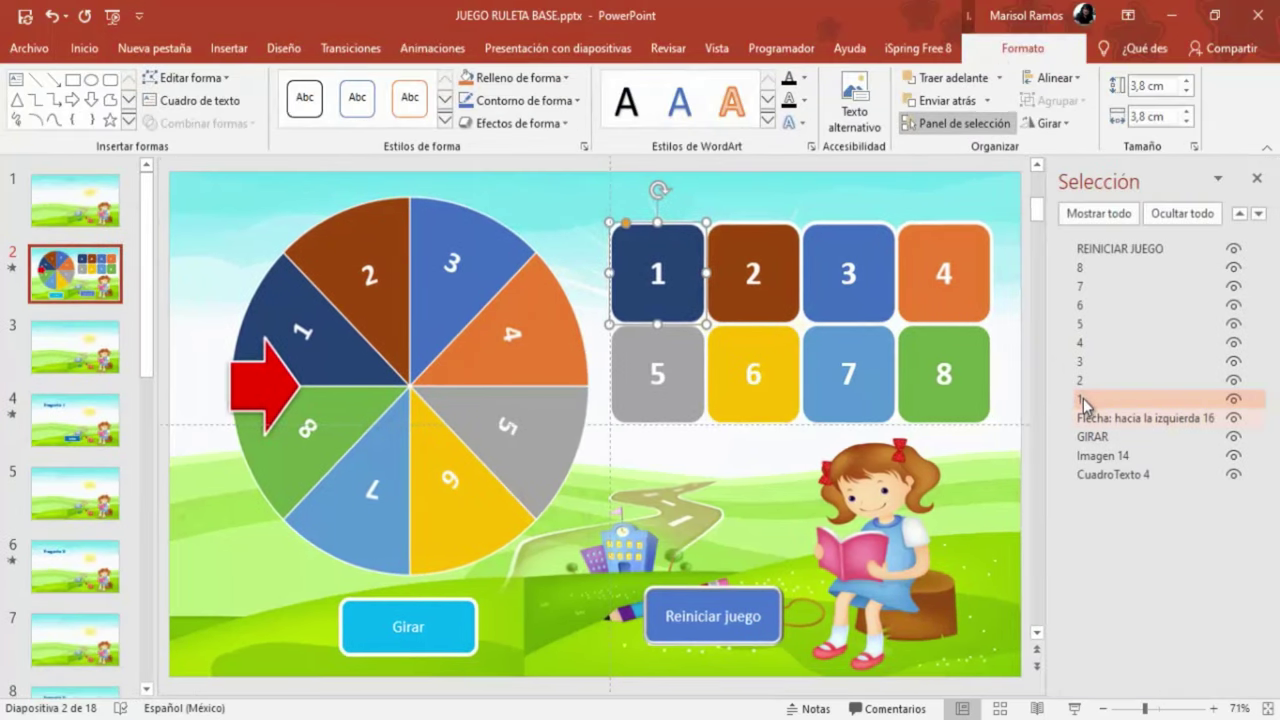
left_click(1083, 380)
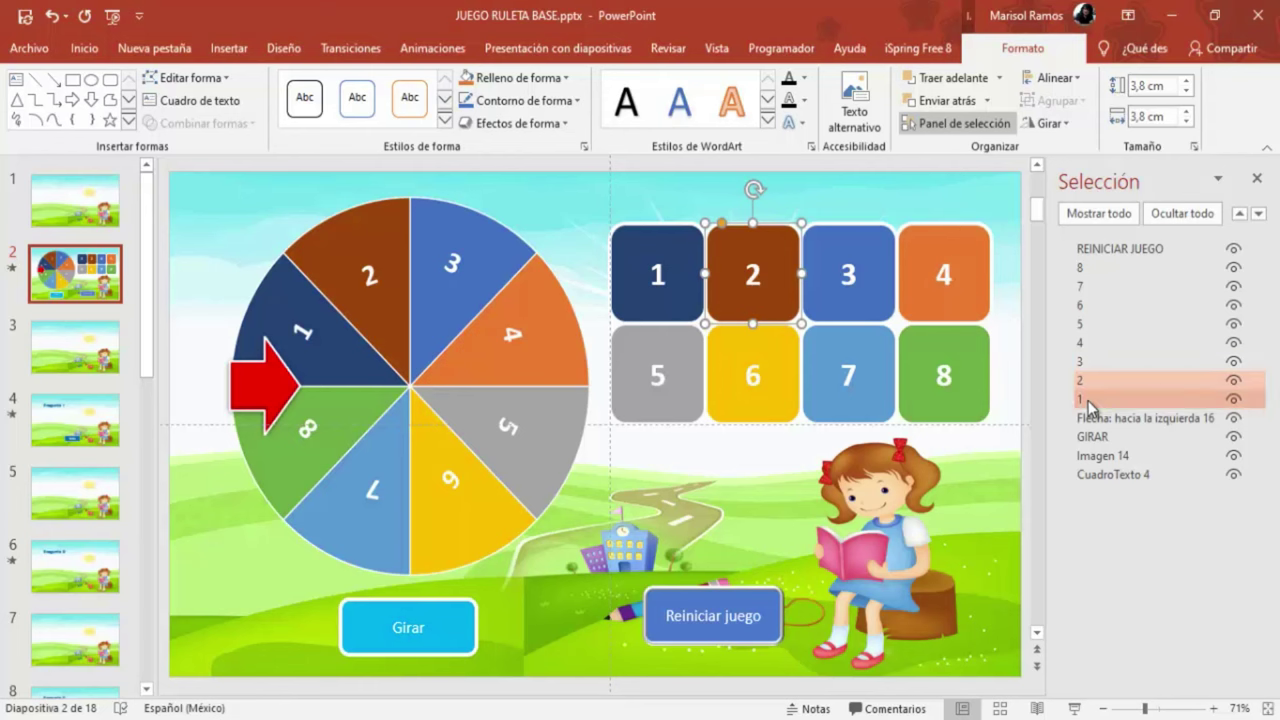
left_click(1087, 399)
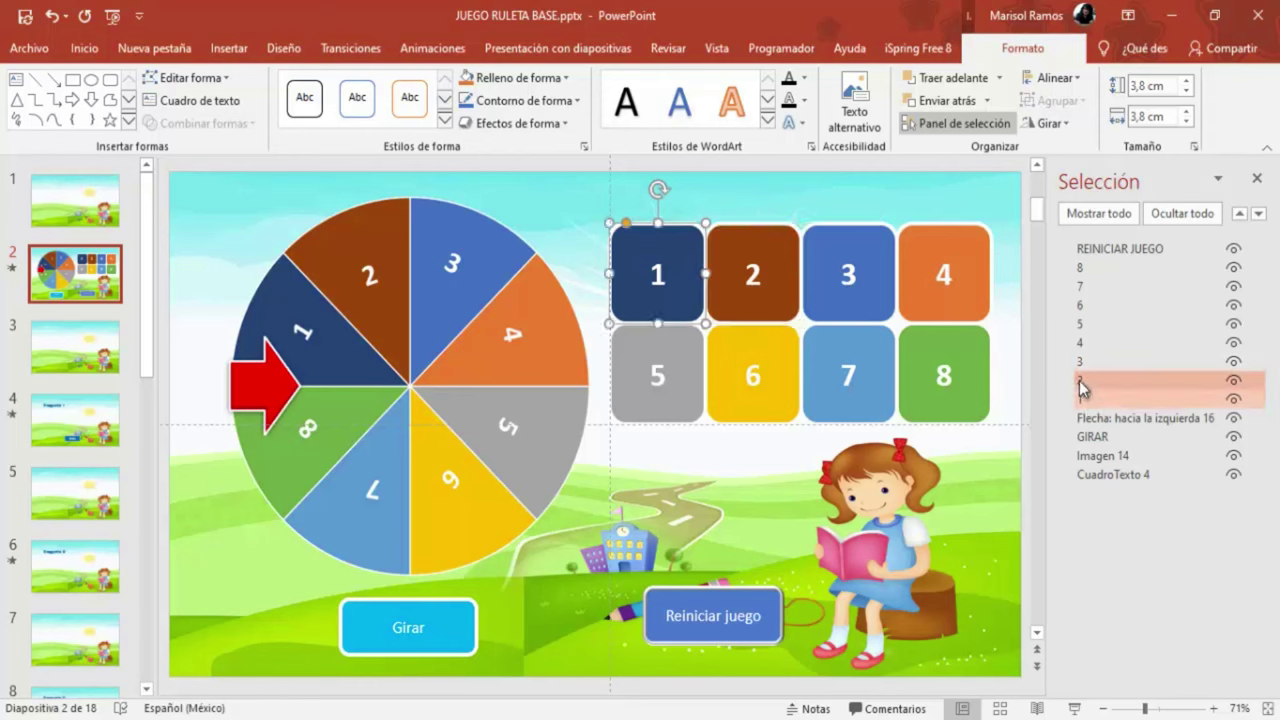
left_click(1081, 380)
left_click(1081, 361)
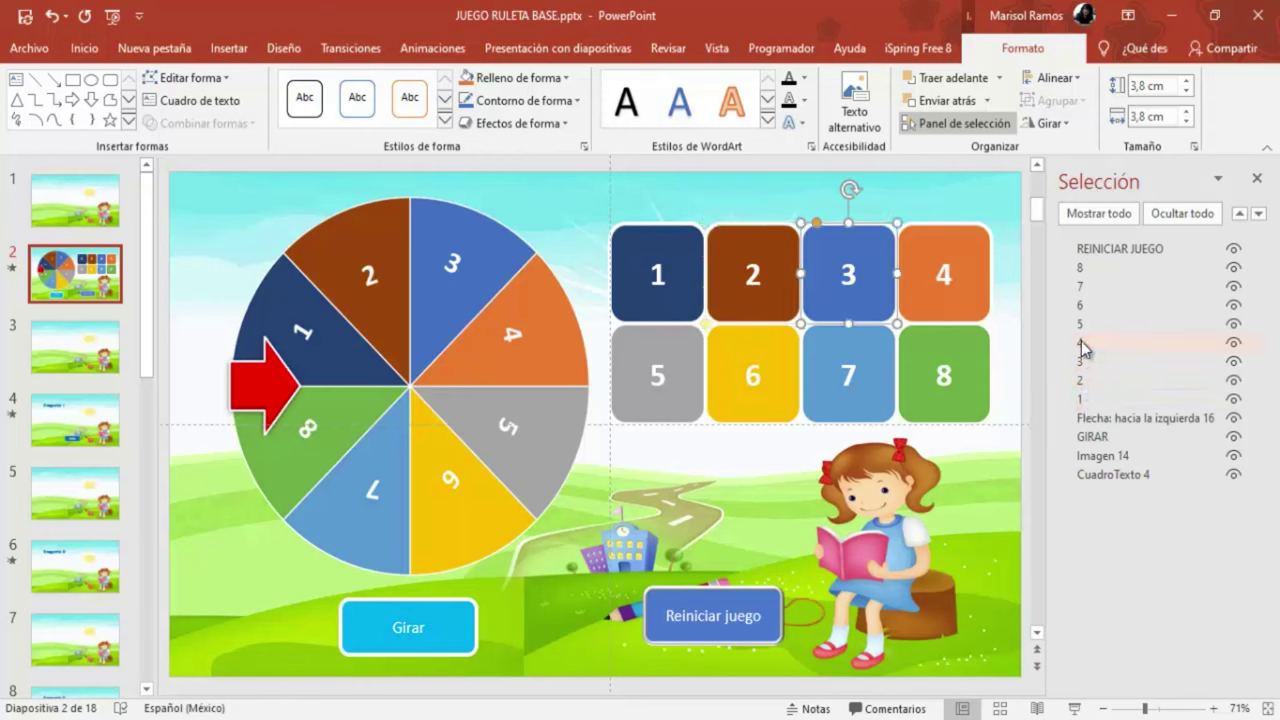
left_click(1081, 342)
left_click(1081, 324)
left_click(1086, 399)
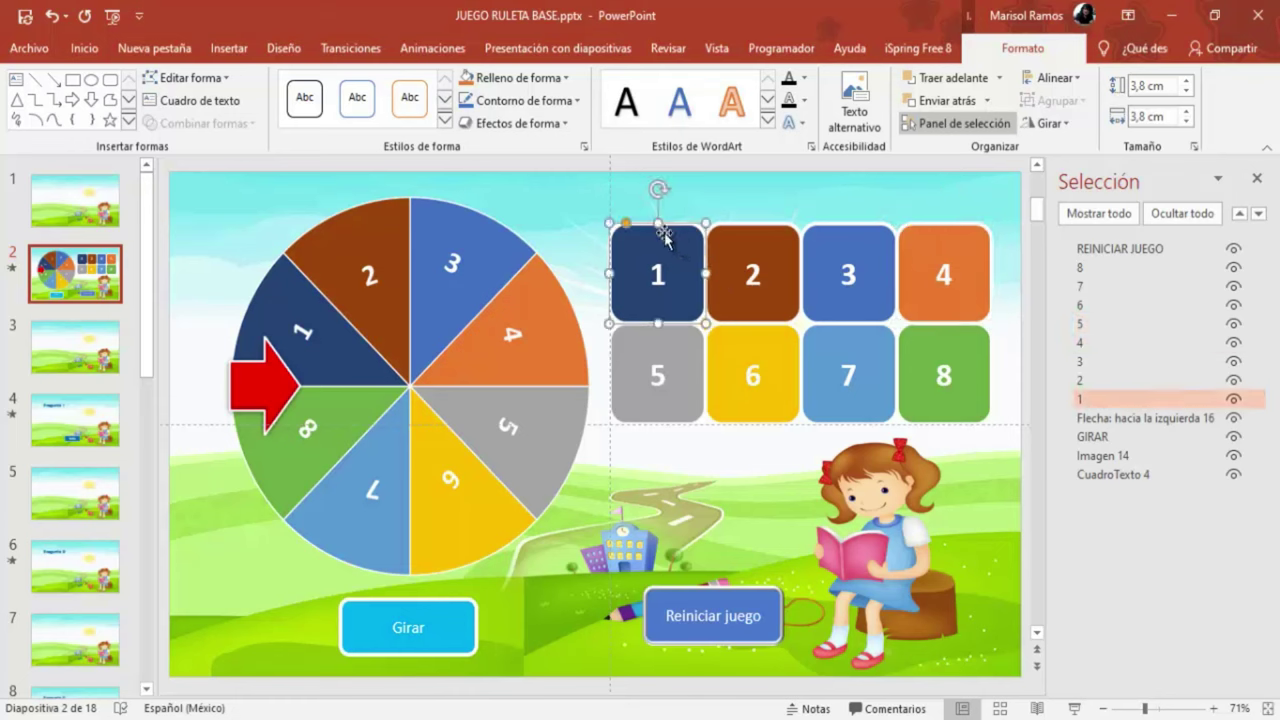
Step: Give tile 1 Desaparecer triggered by clicking tile 1 itself
left_click(419, 50)
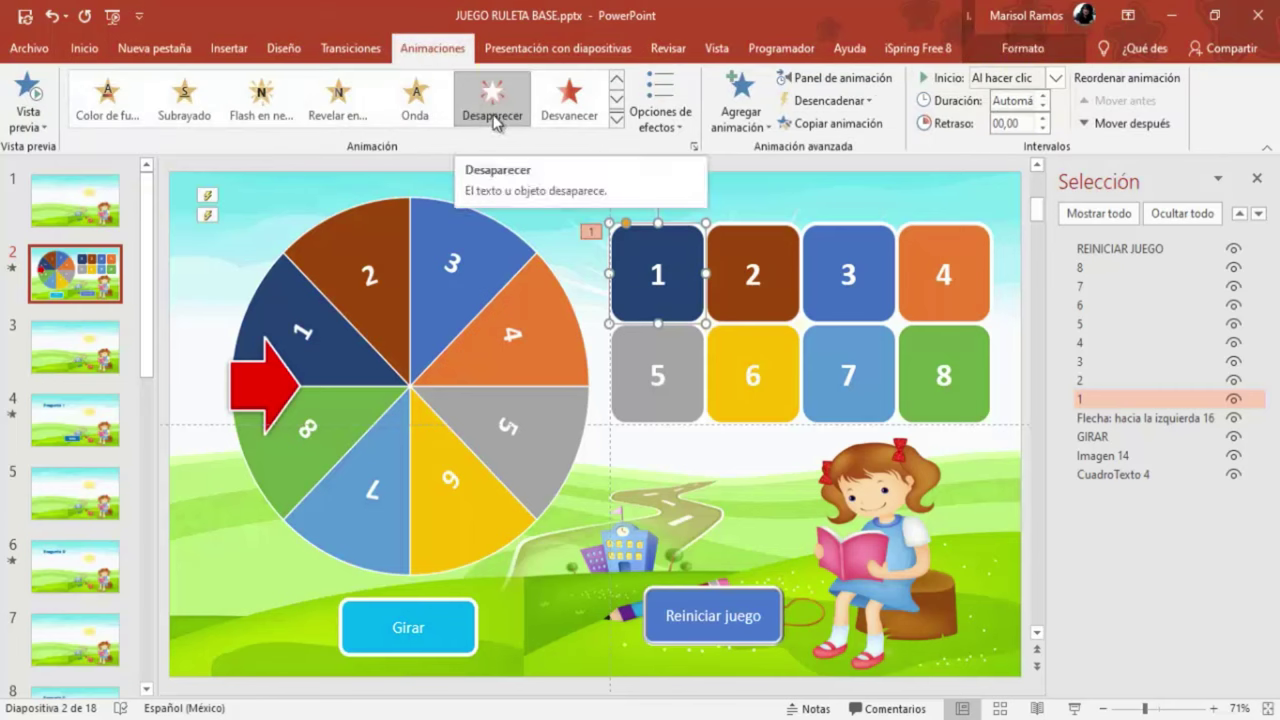
left_click(869, 103)
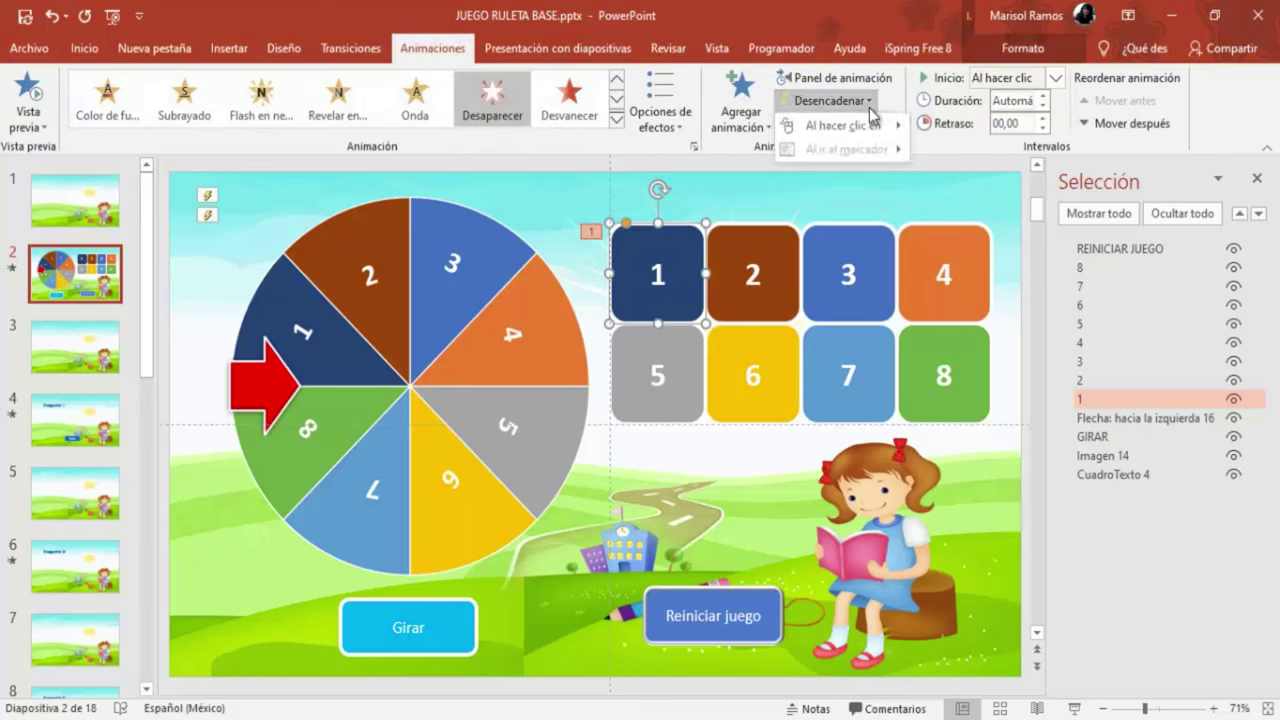
mouse_move(872, 130)
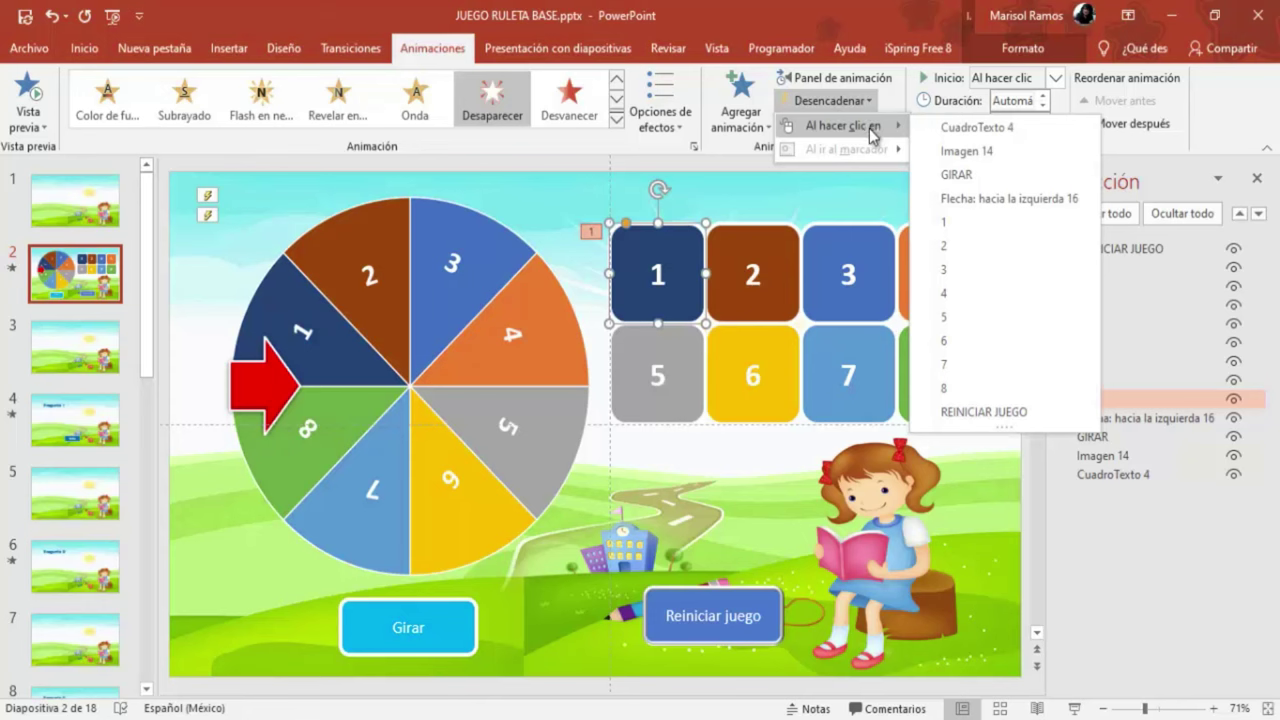
left_click(945, 221)
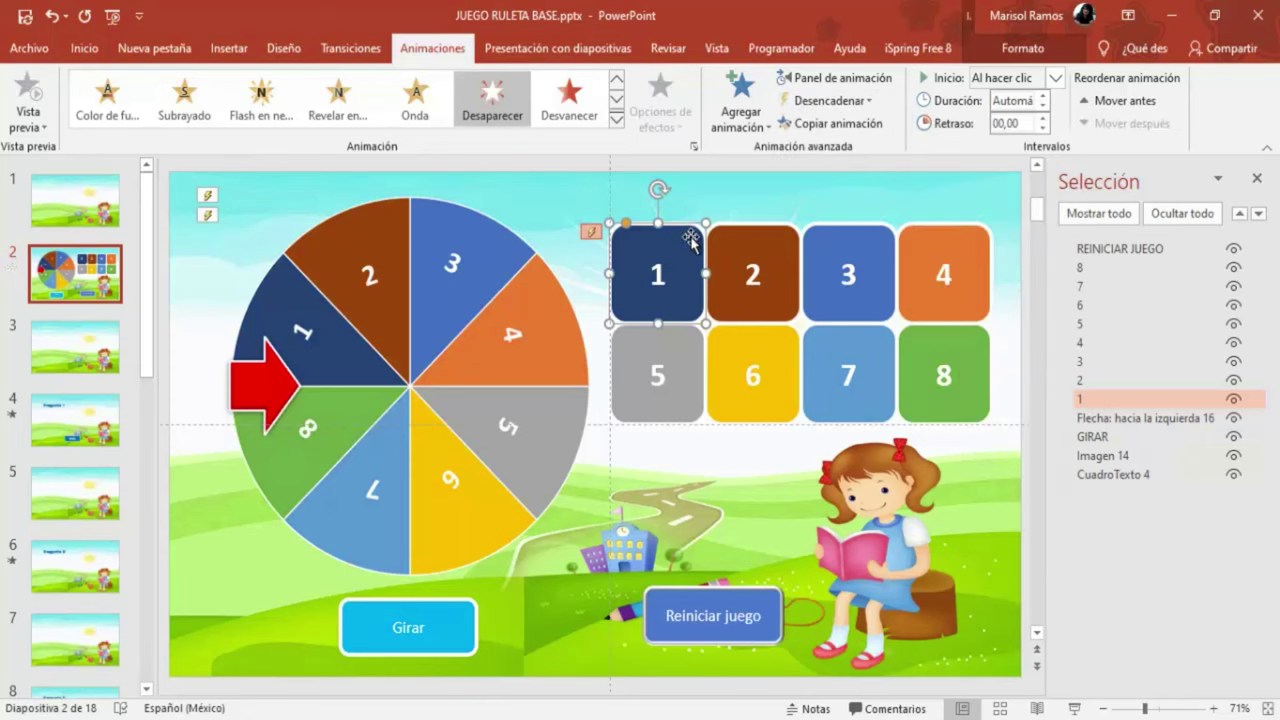
Step: Copy tile 1's animation onto tile 2 with Copiar animación
left_click(735, 200)
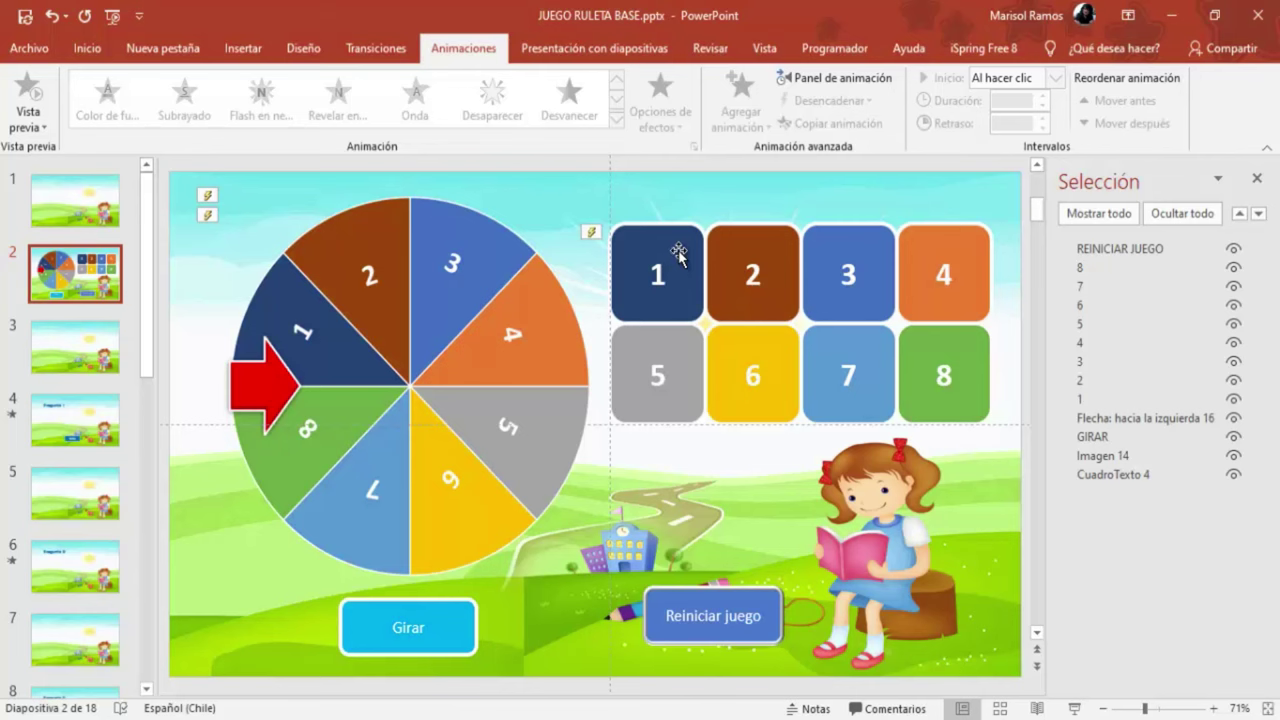
left_click(680, 250)
left_click(833, 123)
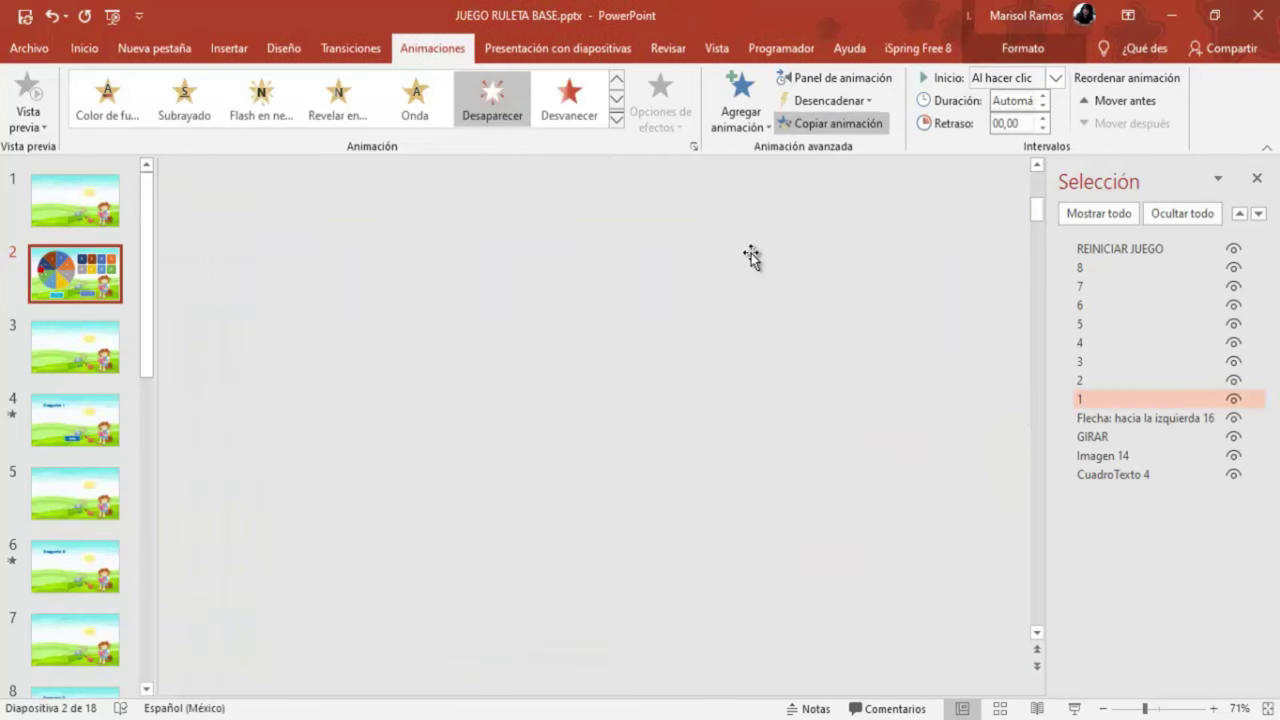
left_click(751, 256)
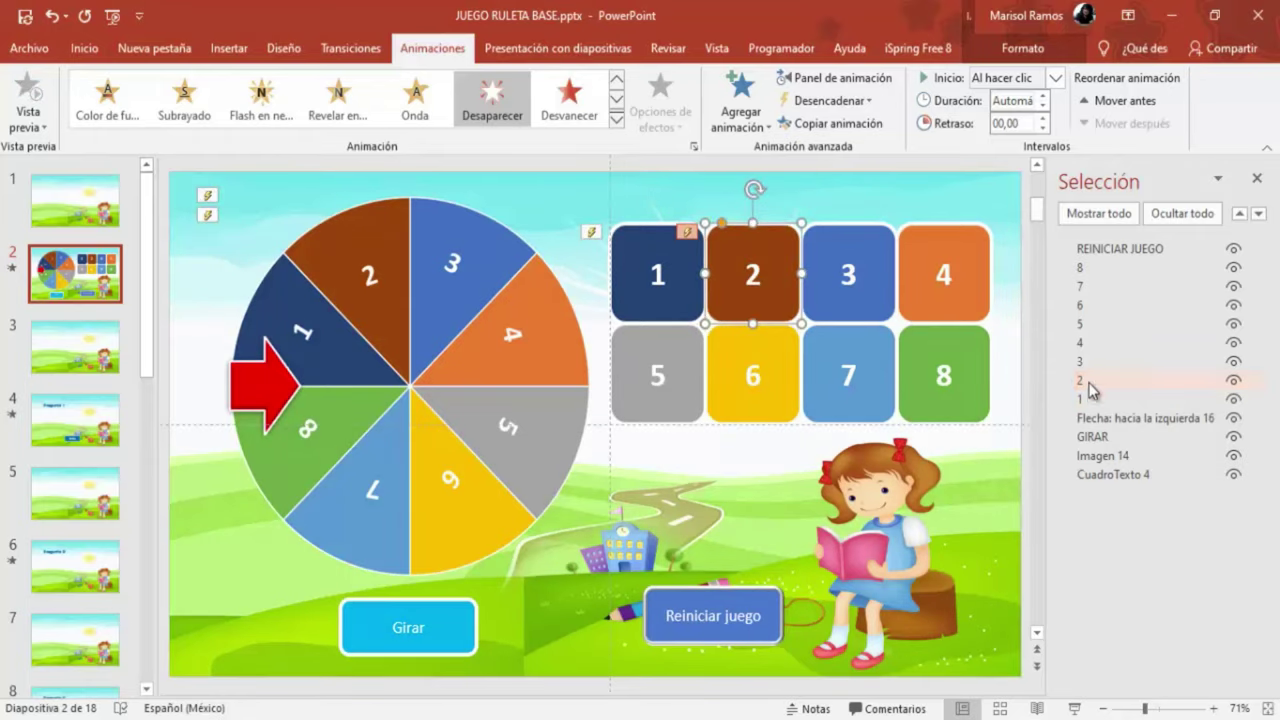
Step: Set tile 2's animation trigger to clicking tile 2
left_click(872, 101)
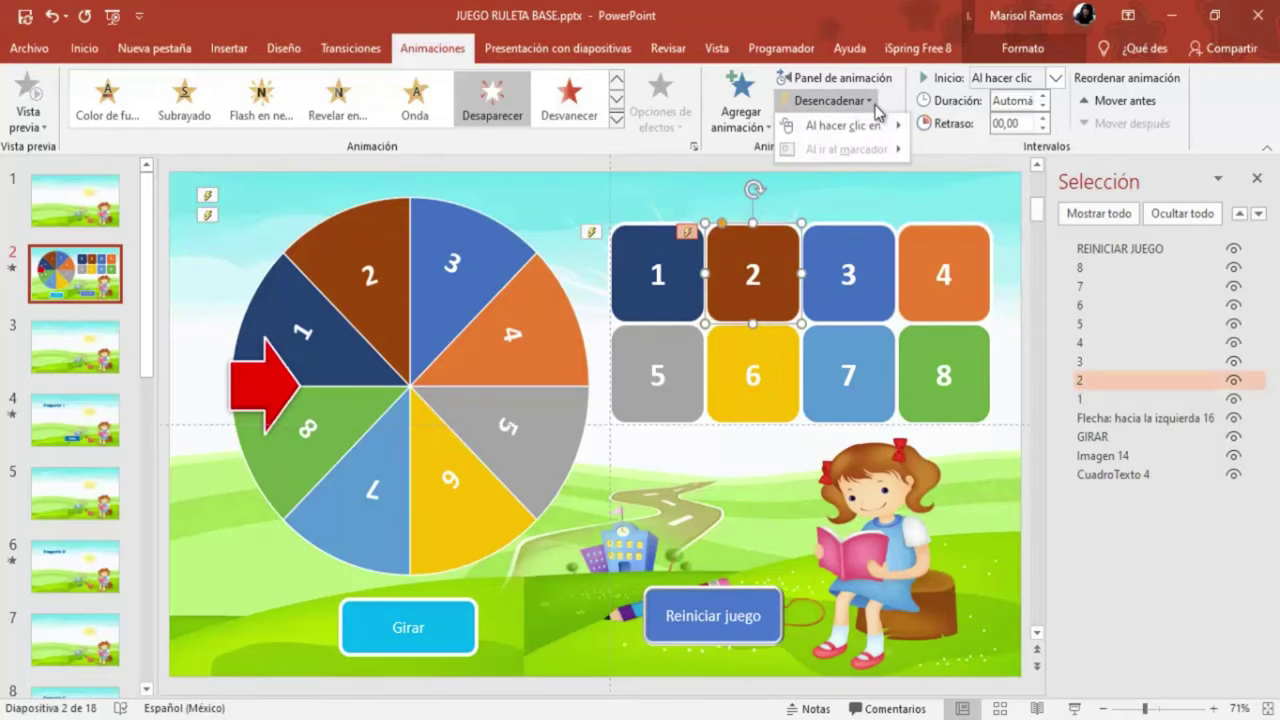
mouse_move(868, 126)
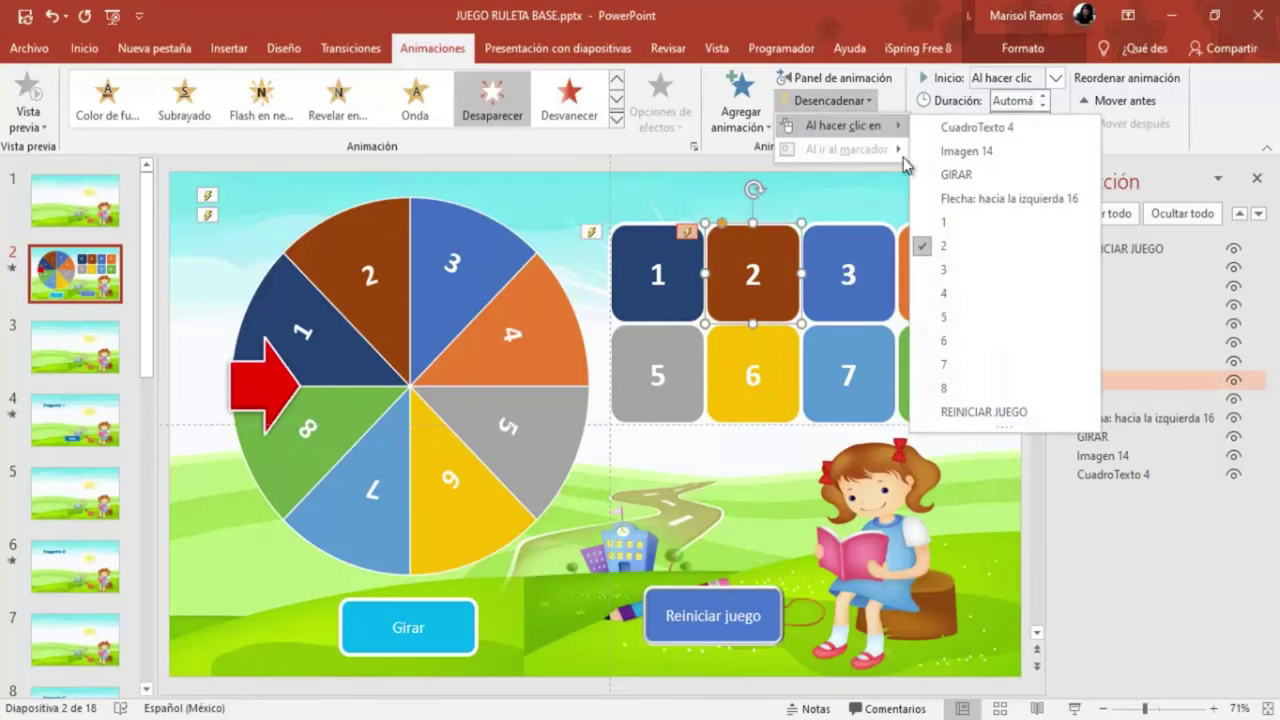
left_click(940, 247)
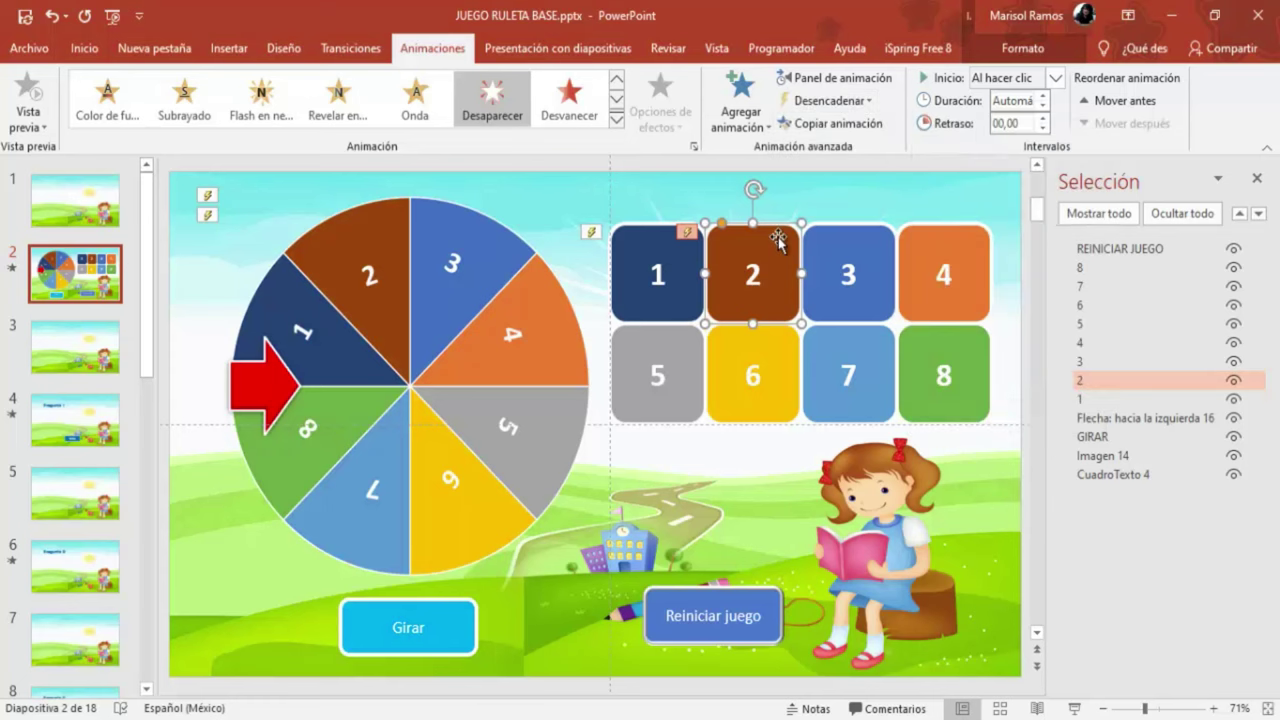
Step: Paint the click-triggered animation onto tiles 3 through 8, then start the show from this slide
left_click(838, 123)
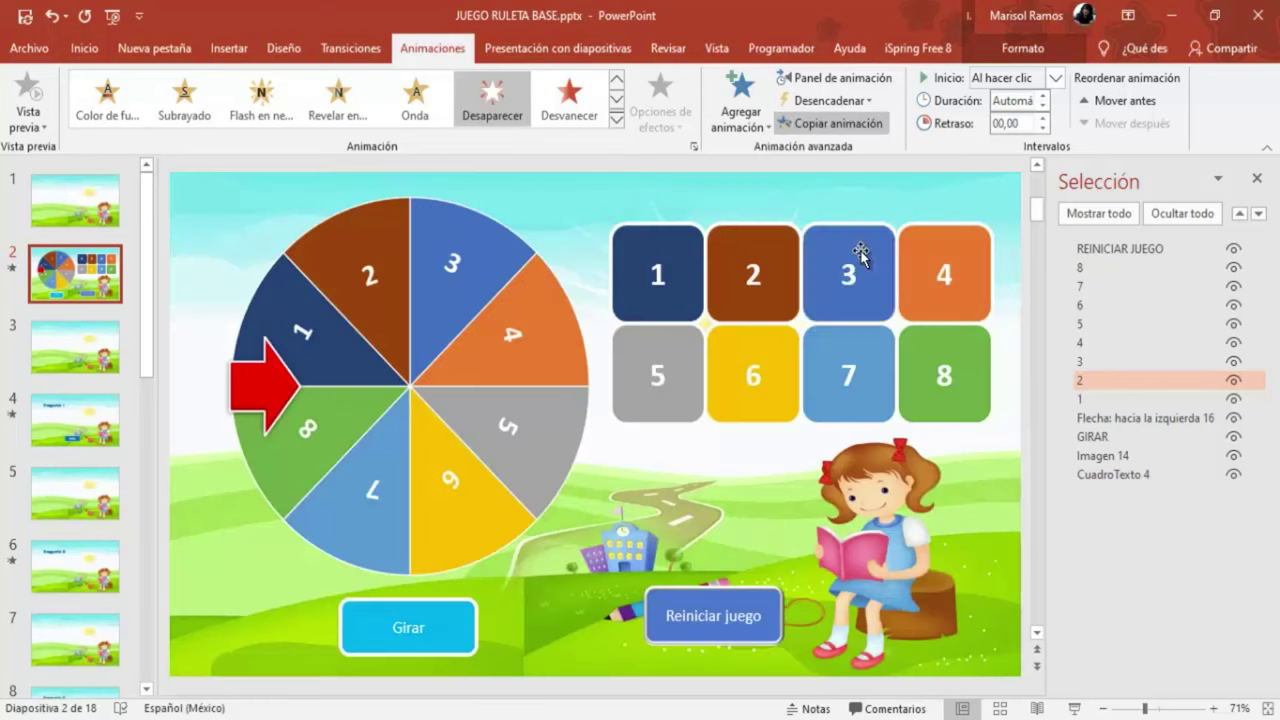
left_click(860, 253)
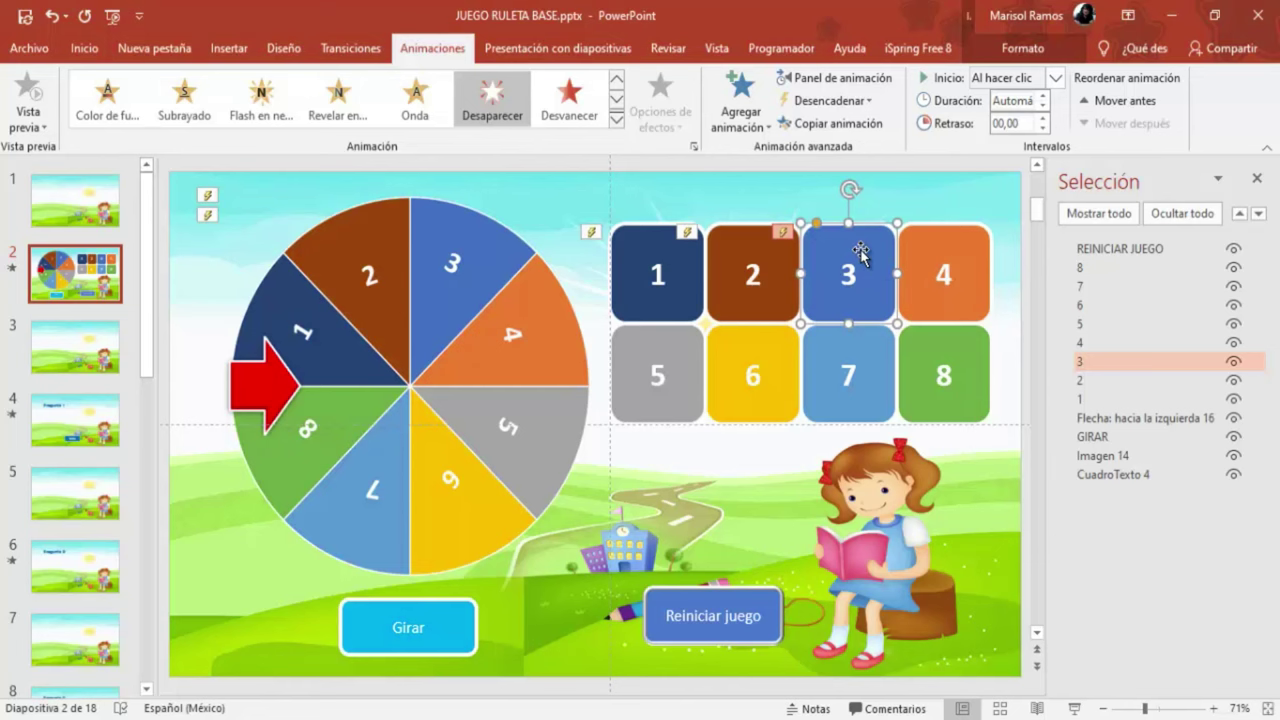
left_click(838, 123)
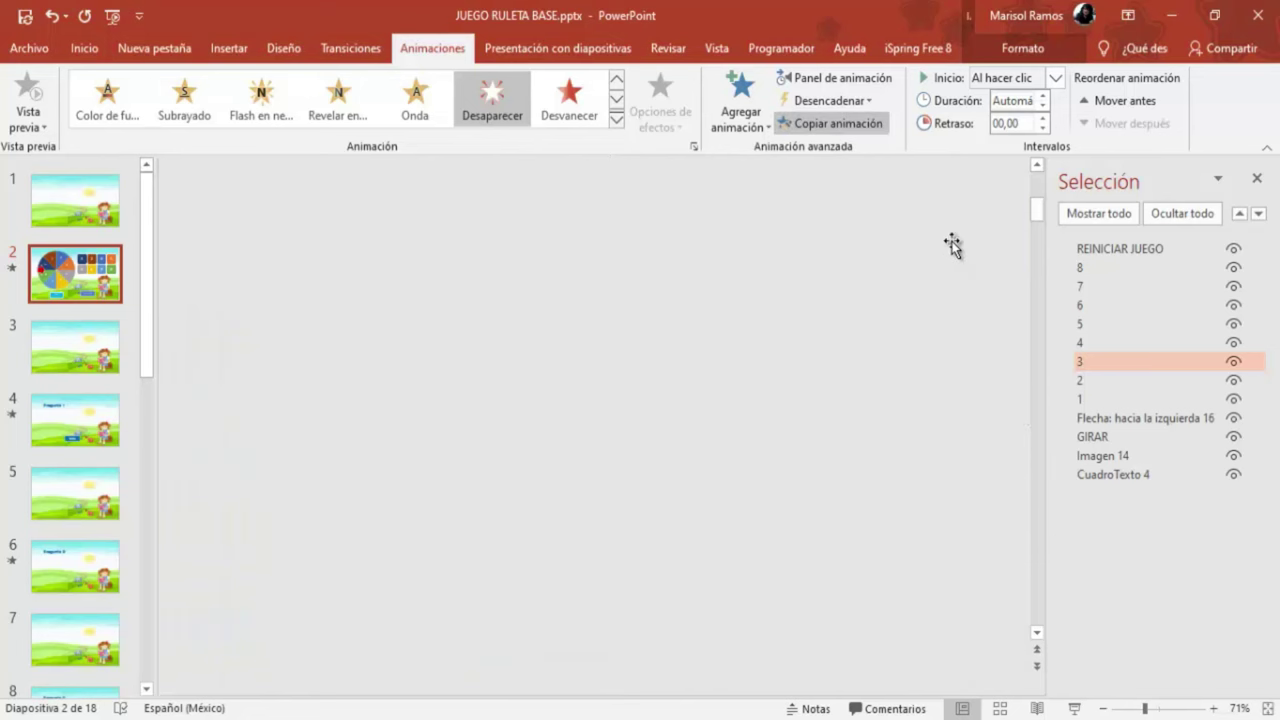
left_click(952, 244)
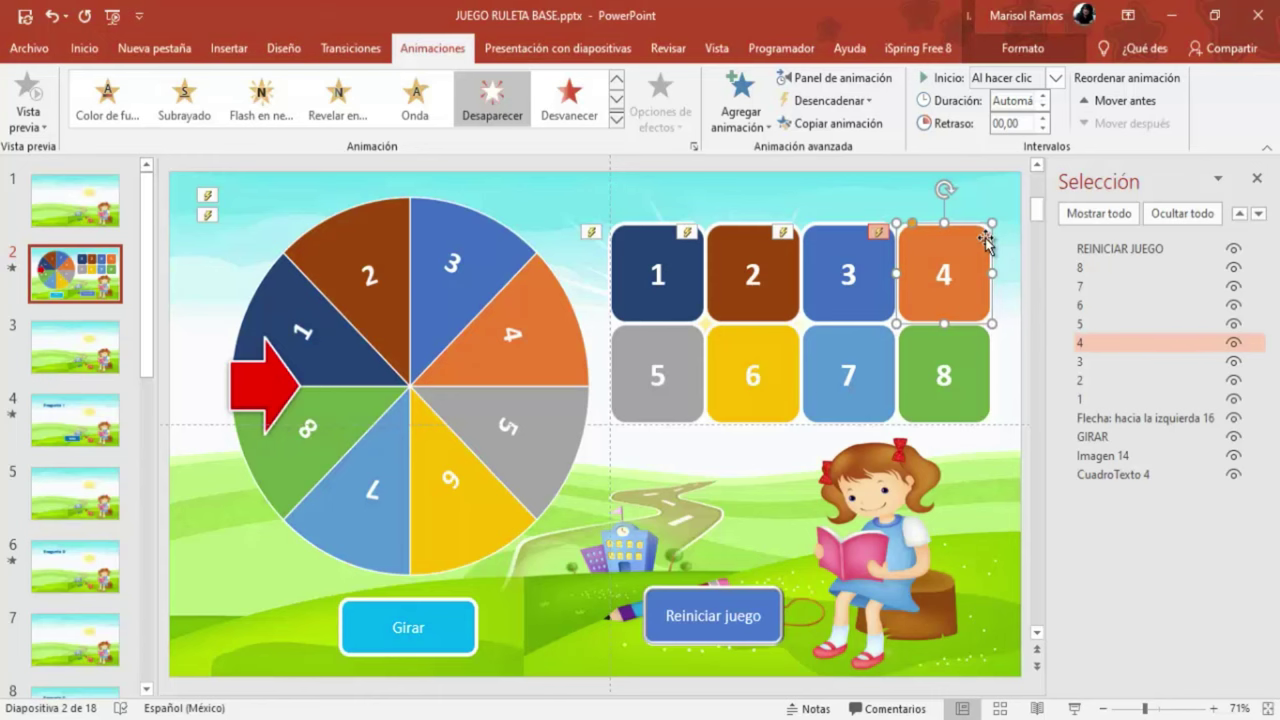
left_click(864, 131)
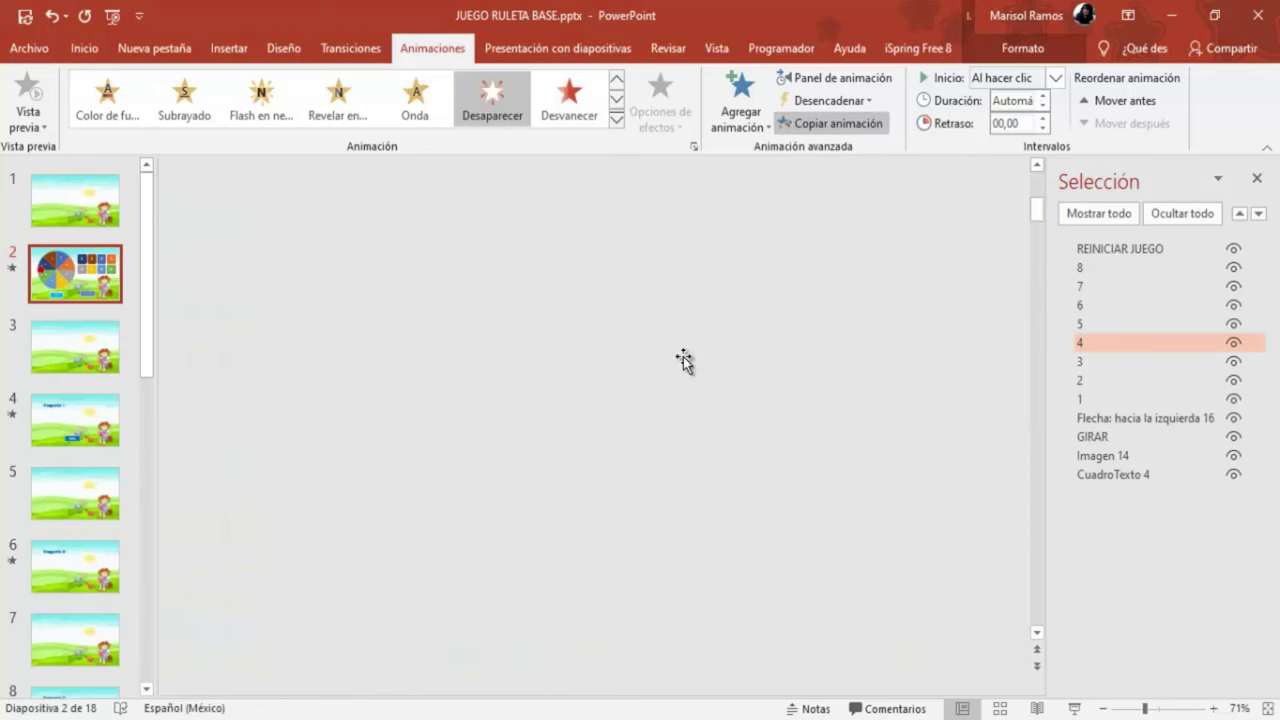
left_click(683, 361)
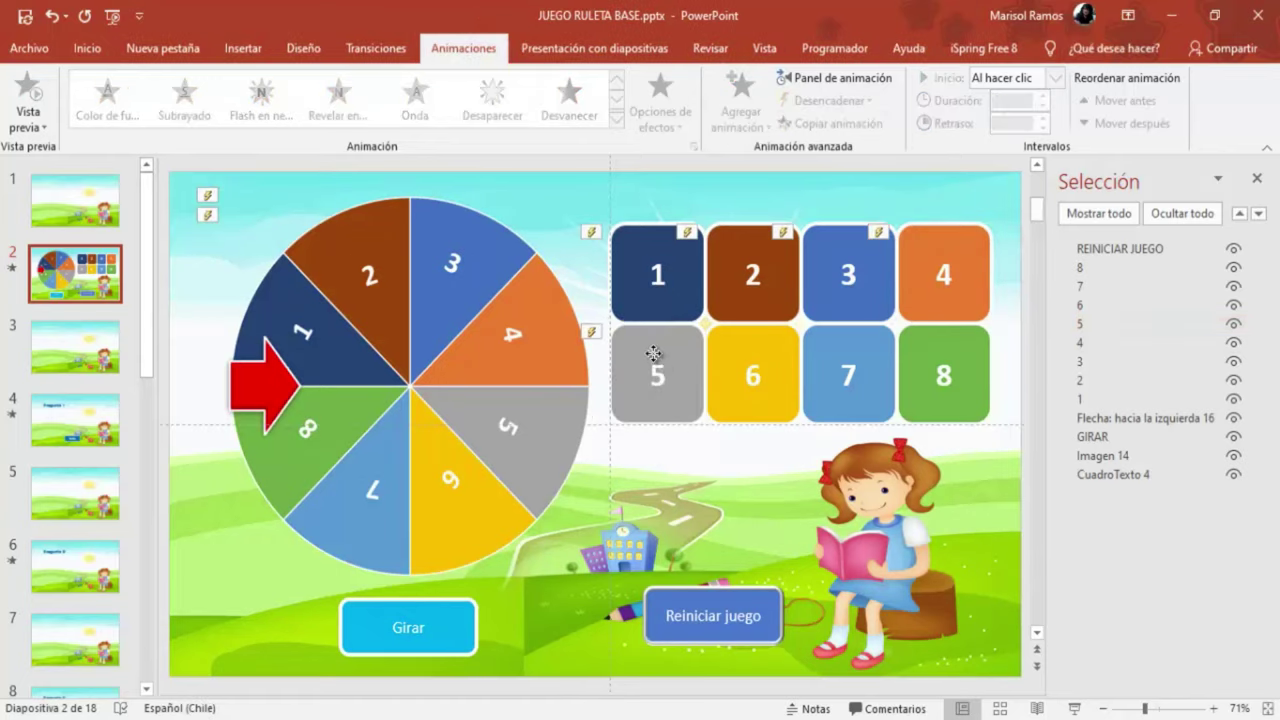
left_click(822, 123)
left_click(728, 371)
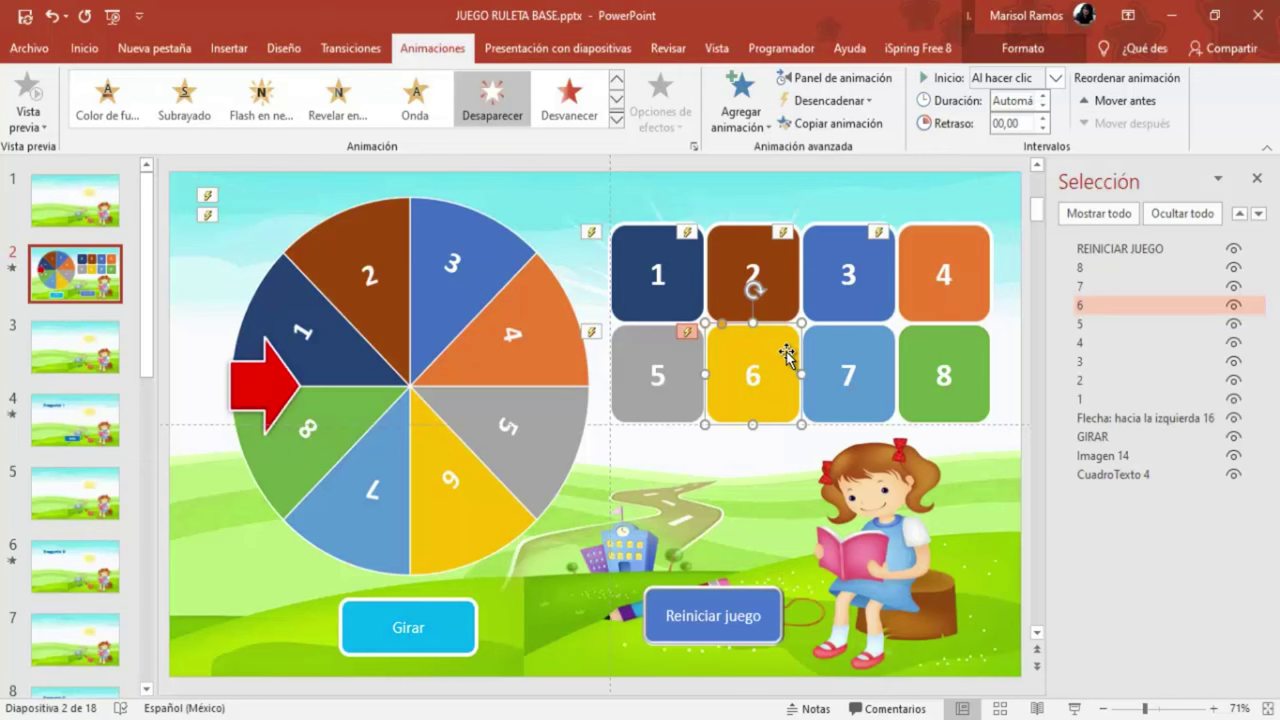
left_click(850, 124)
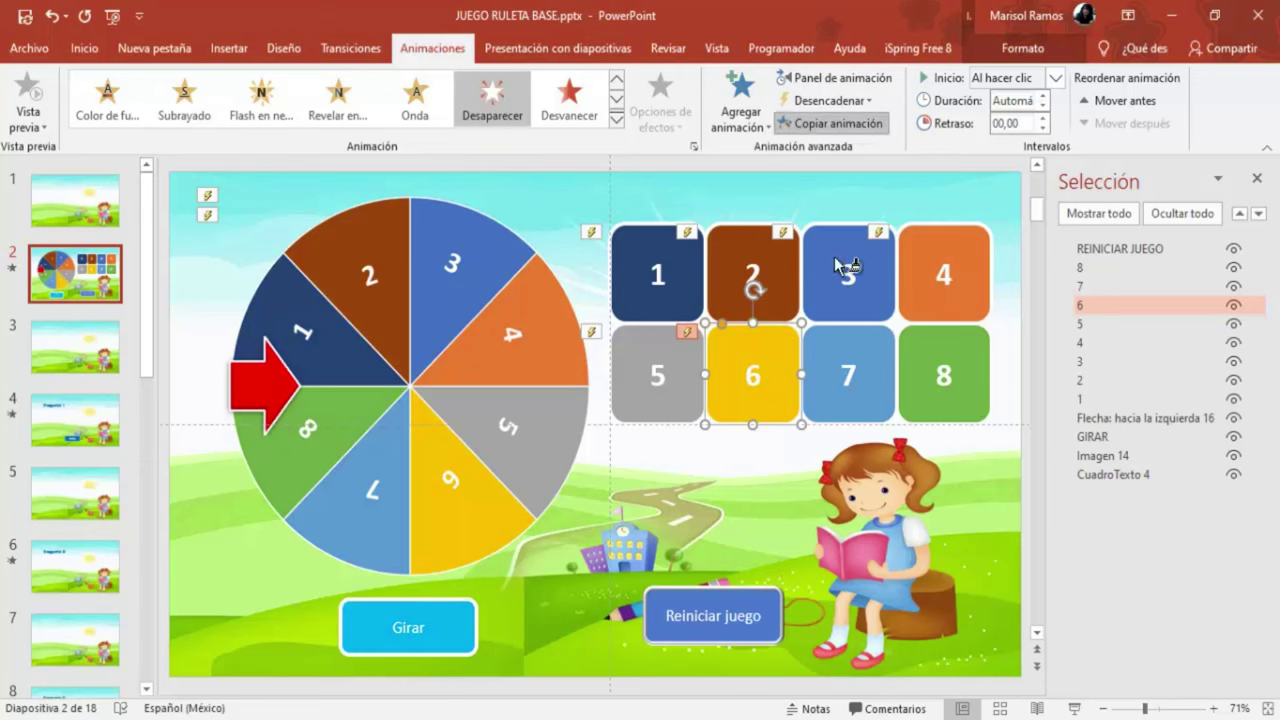
left_click(862, 364)
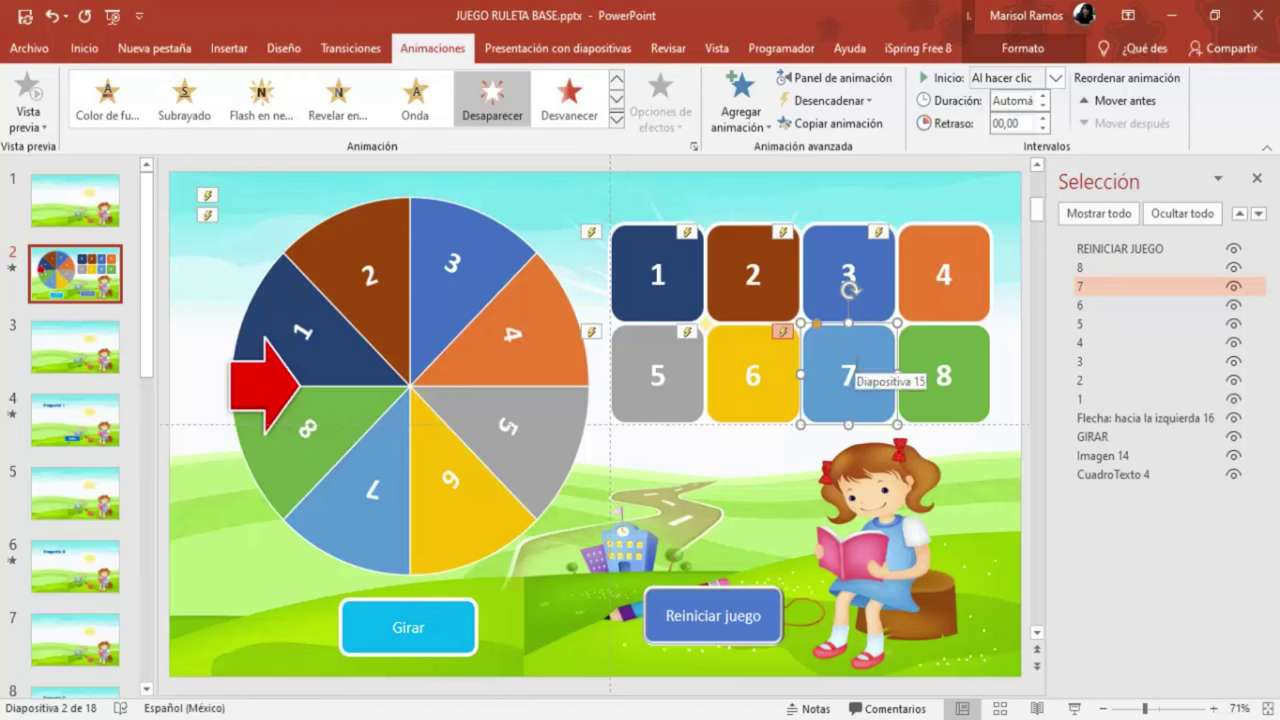
left_click(851, 126)
left_click(963, 459)
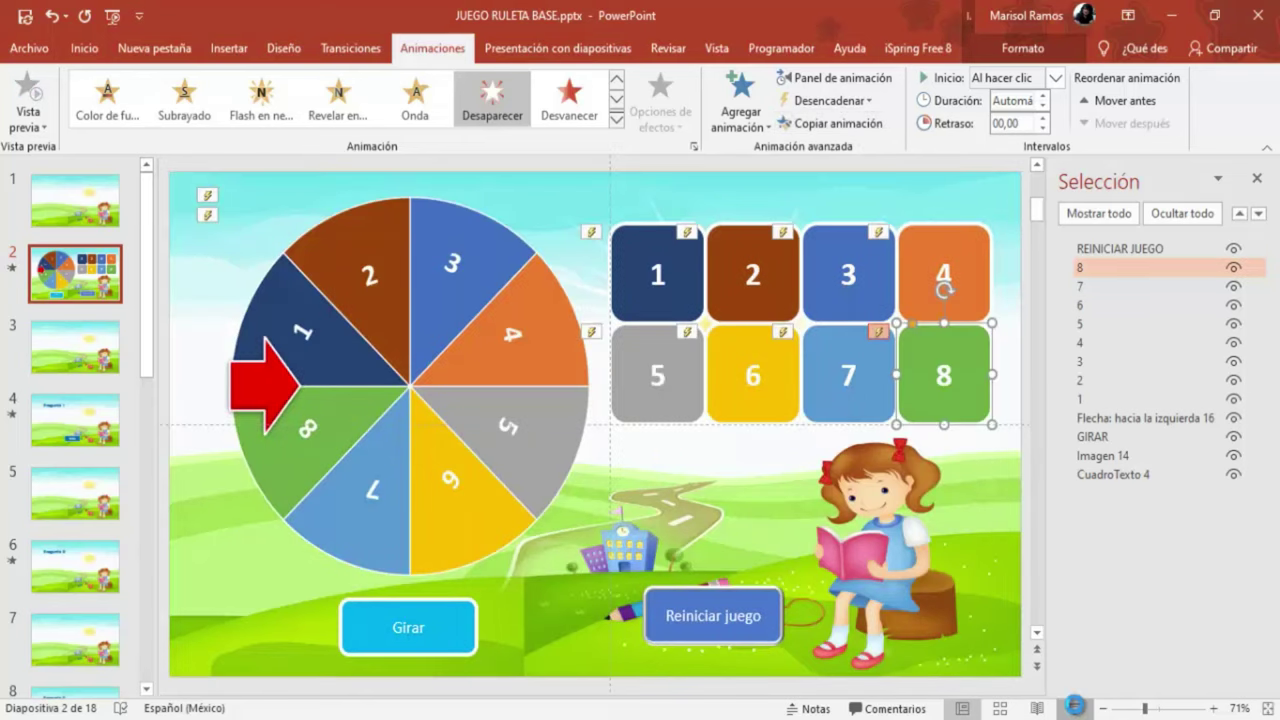
left_click(1075, 708)
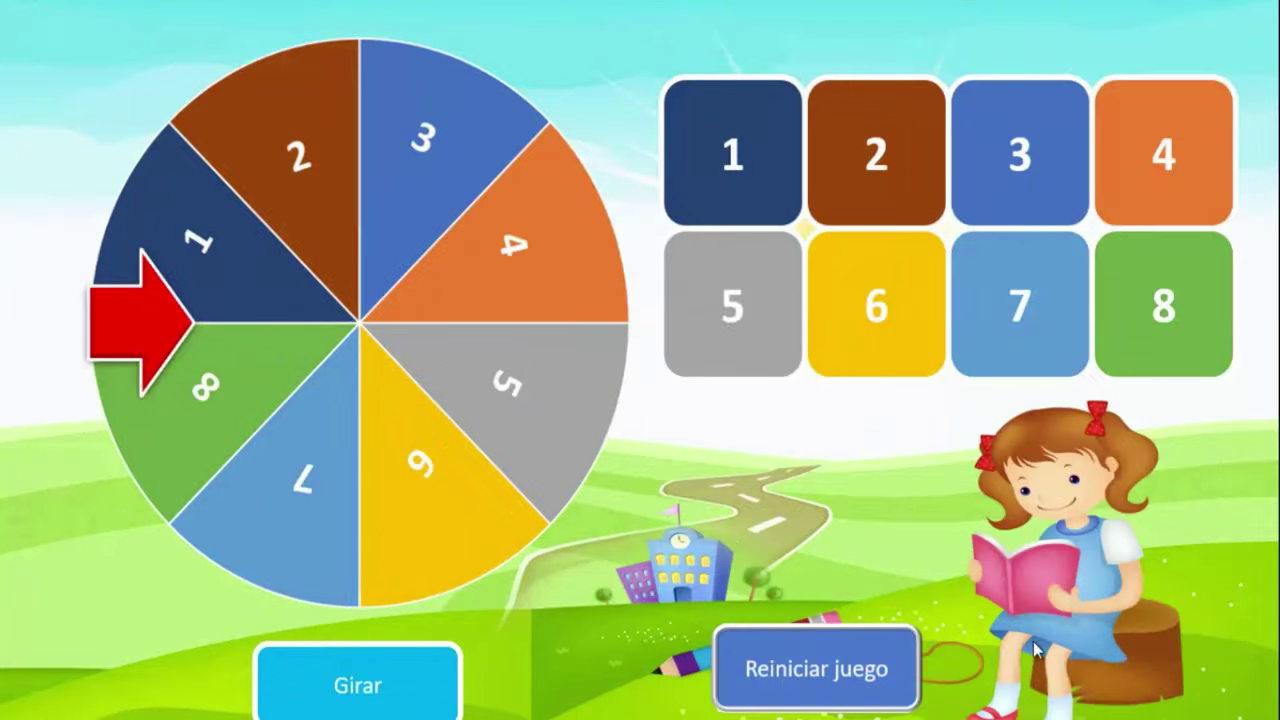
Step: Spin the wheel twice, click tiles 1 and 3 so they vanish, then exit the show
left_click(366, 684)
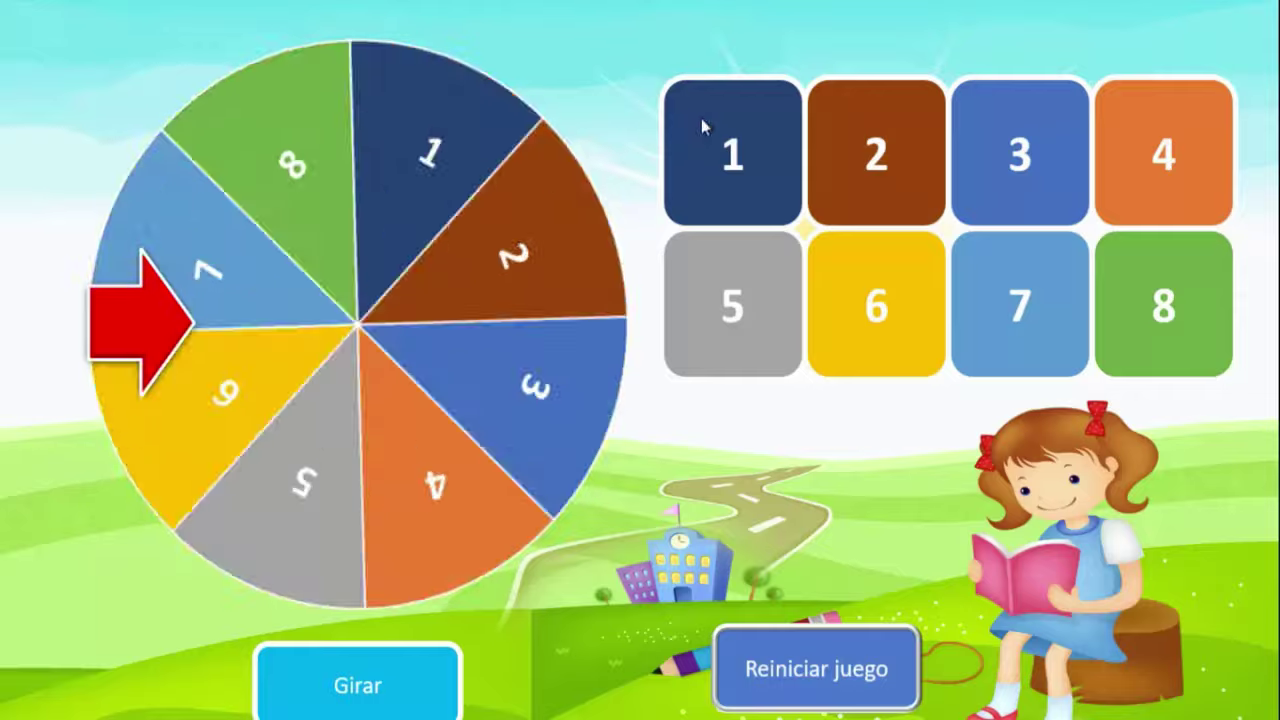
left_click(704, 124)
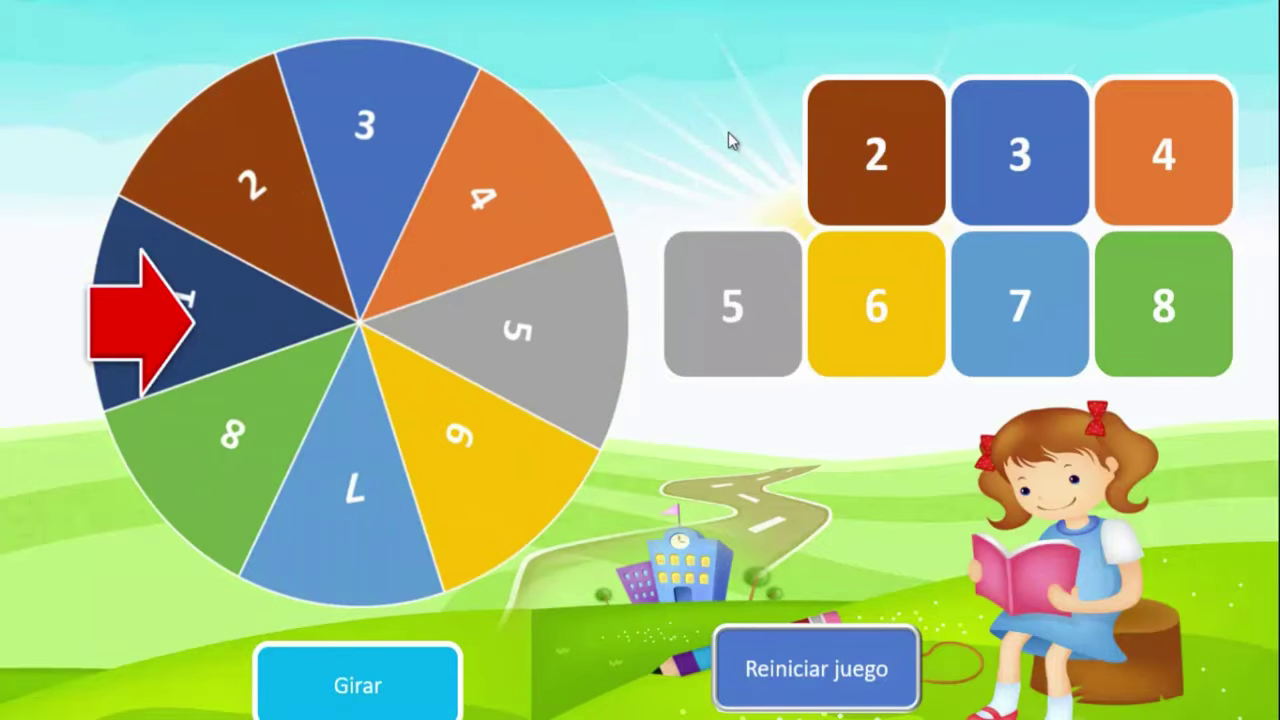
left_click(372, 682)
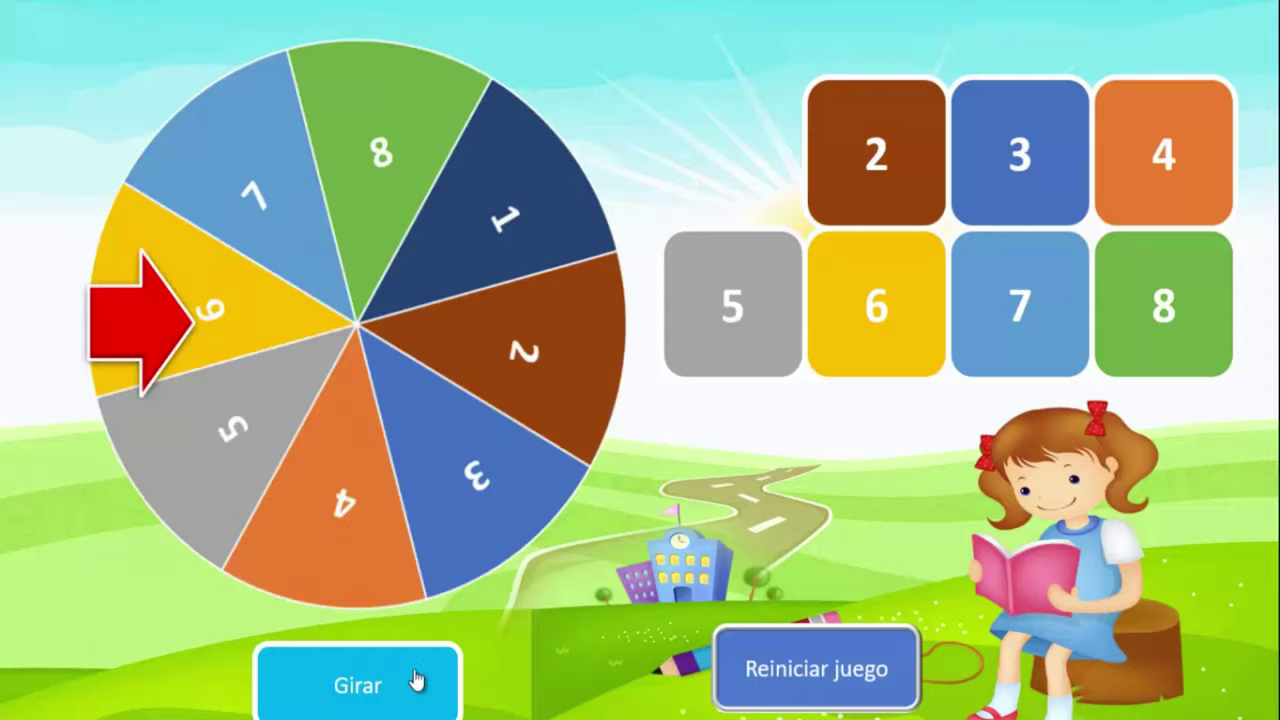
left_click(350, 686)
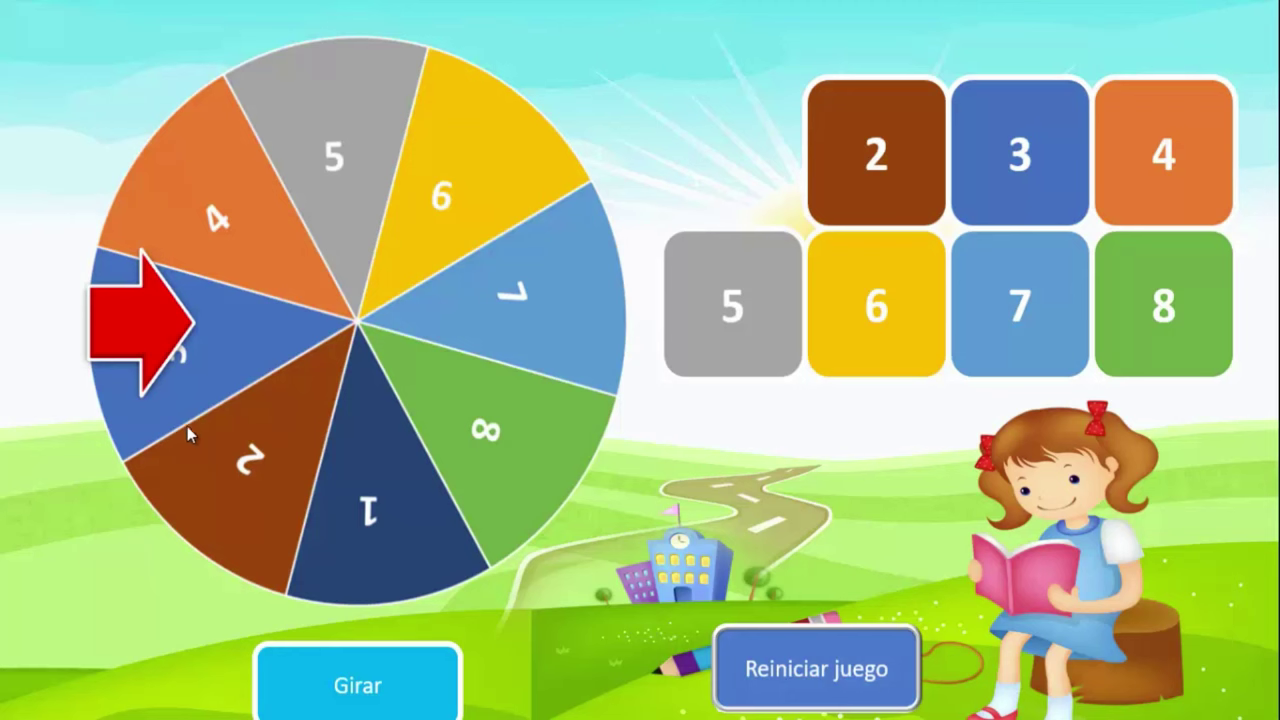
left_click(1020, 160)
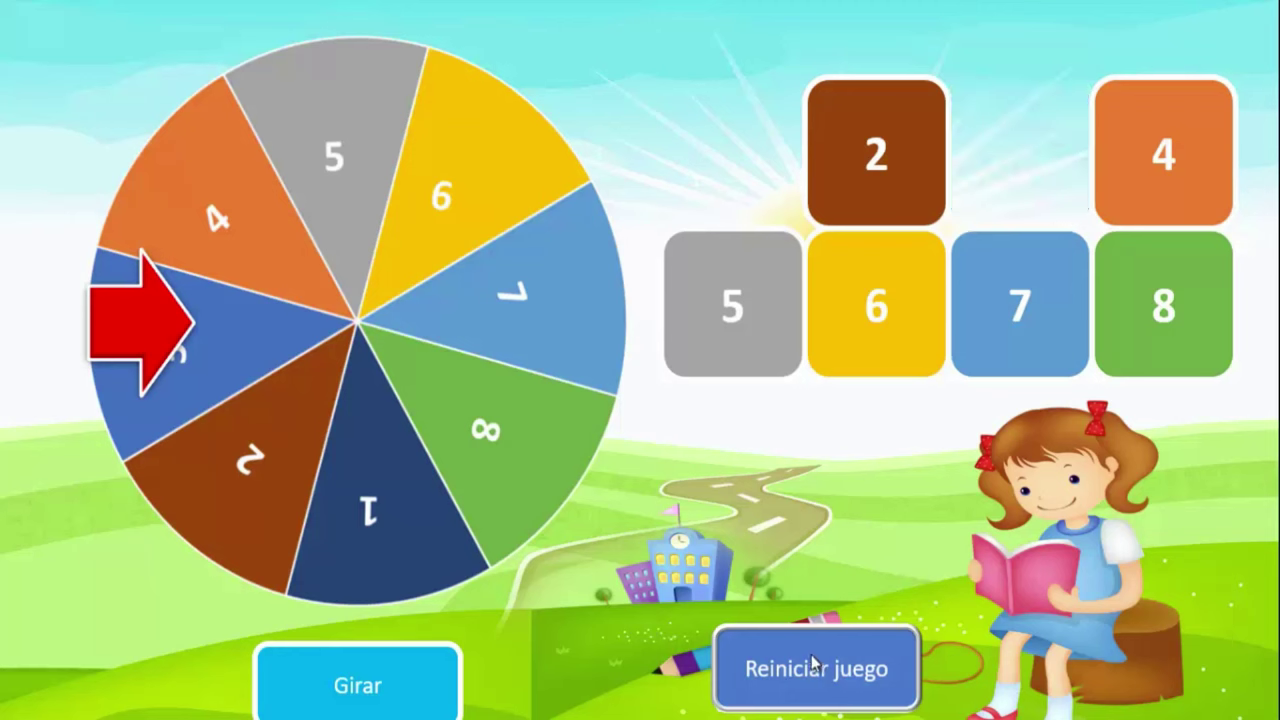
key("Escape")
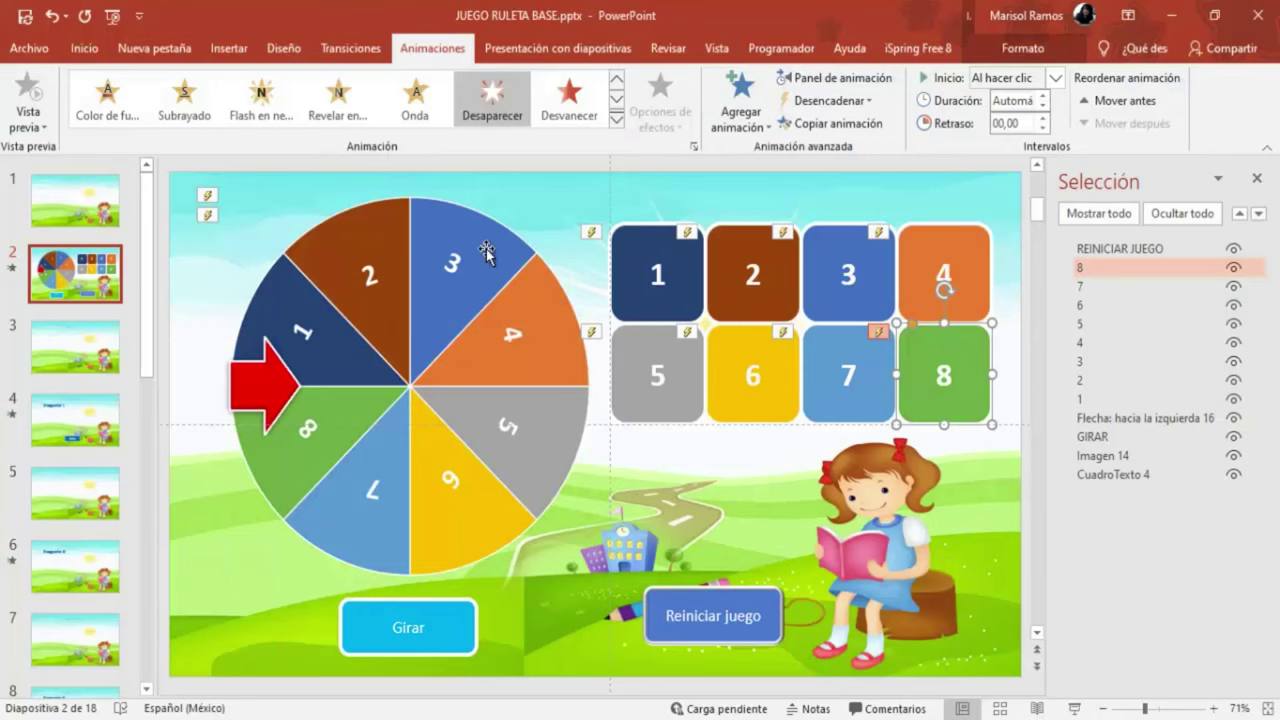
Step: Give the Reiniciar juego button a click action hyperlinking to Diapositiva 1
left_click(723, 598)
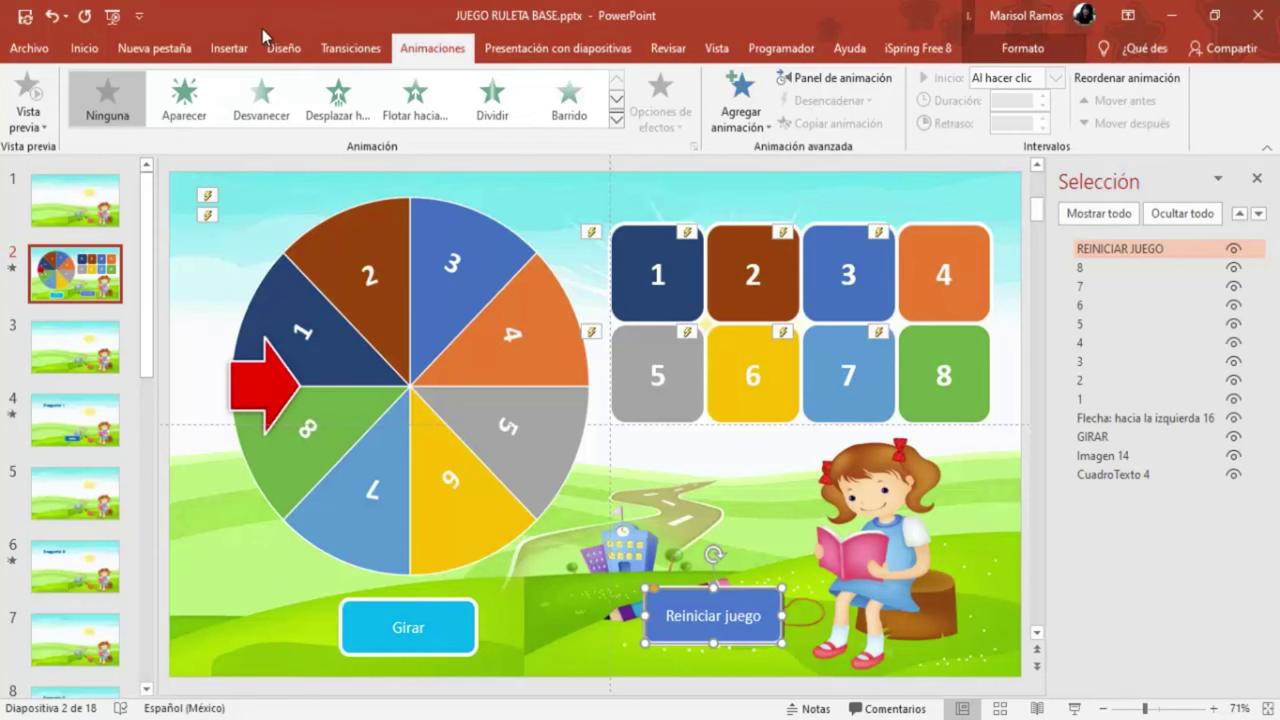
left_click(230, 55)
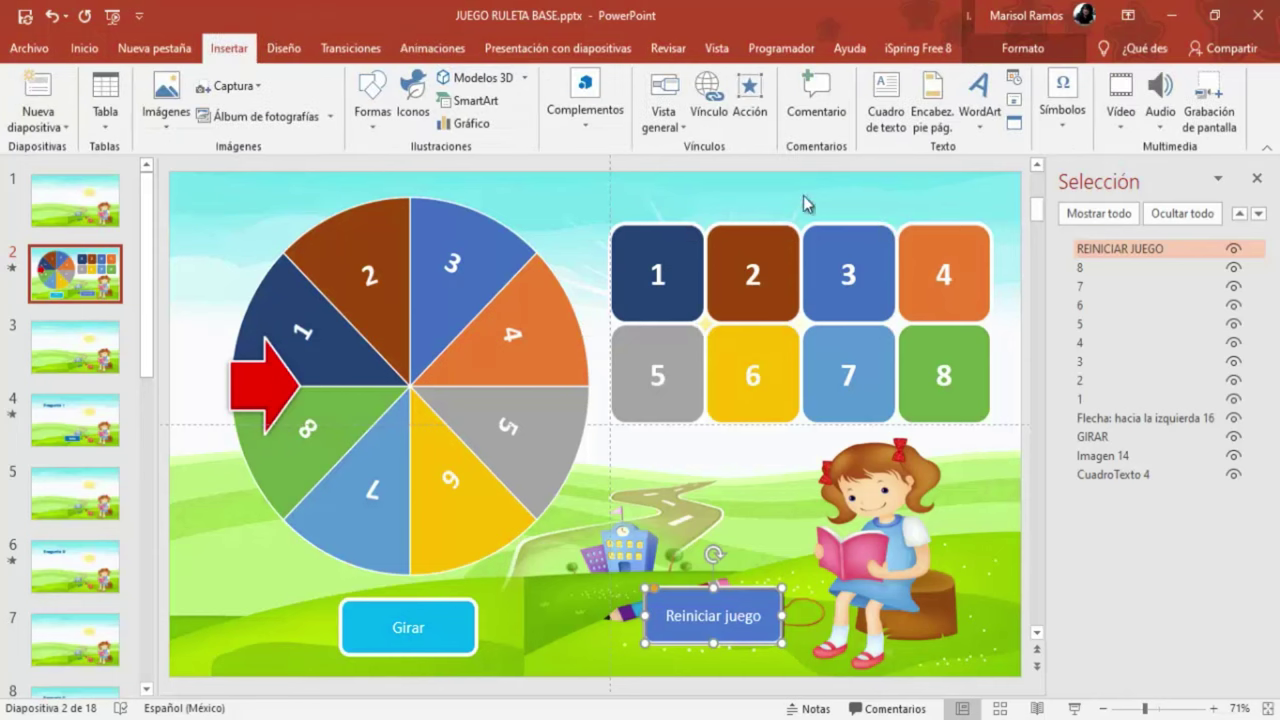
left_click(750, 105)
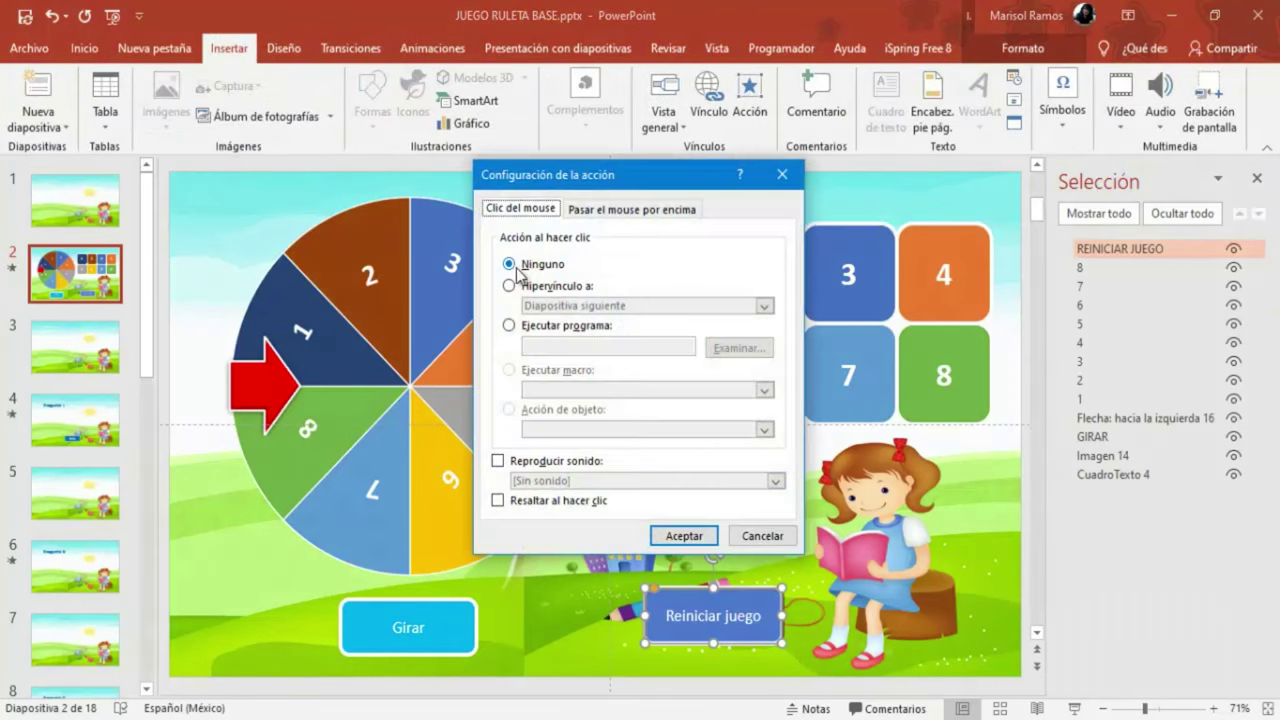
mouse_move(658, 174)
left_mouse_down()
mouse_move(572, 88)
mouse_move(598, 88)
left_mouse_up()
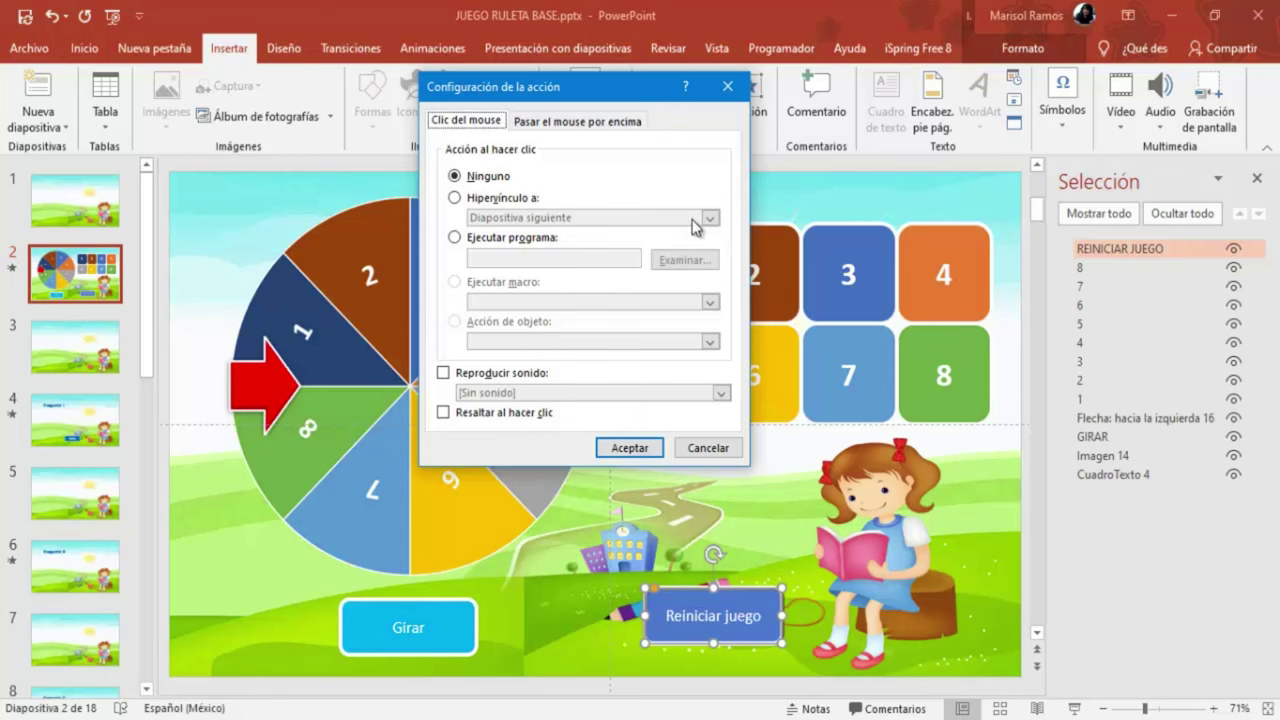
left_click(456, 198)
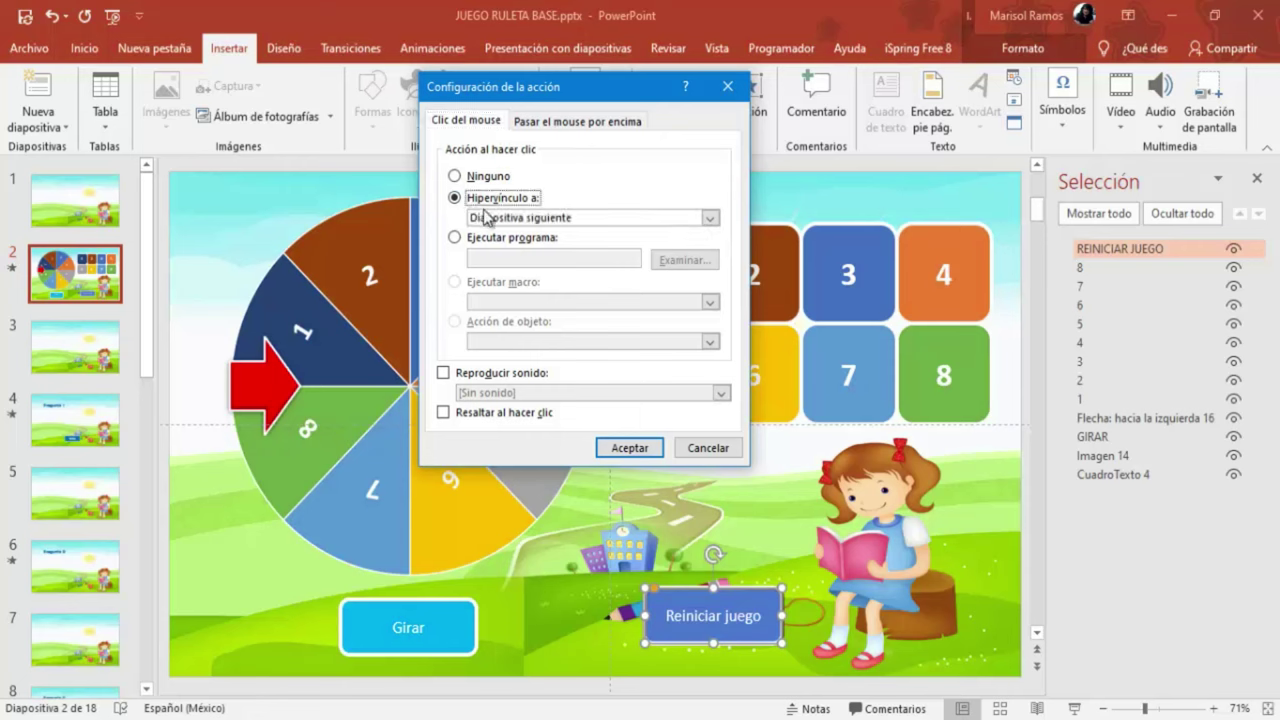
left_click(708, 218)
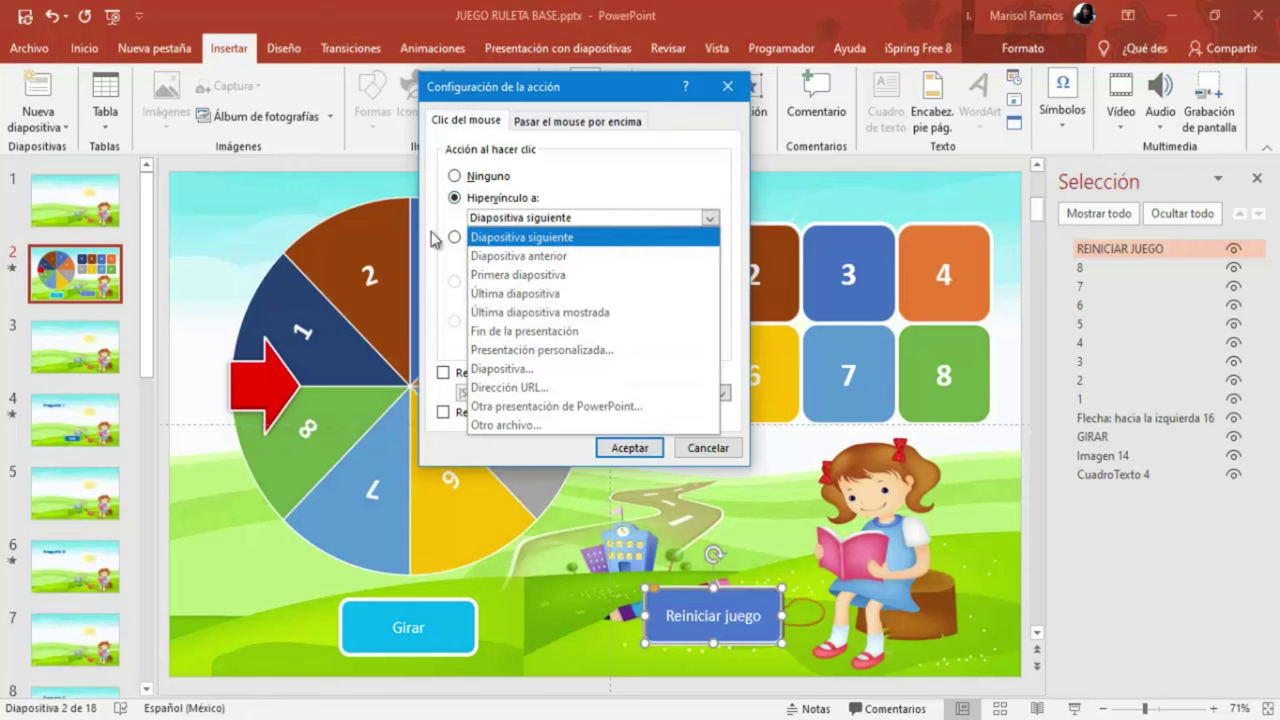
left_click(491, 369)
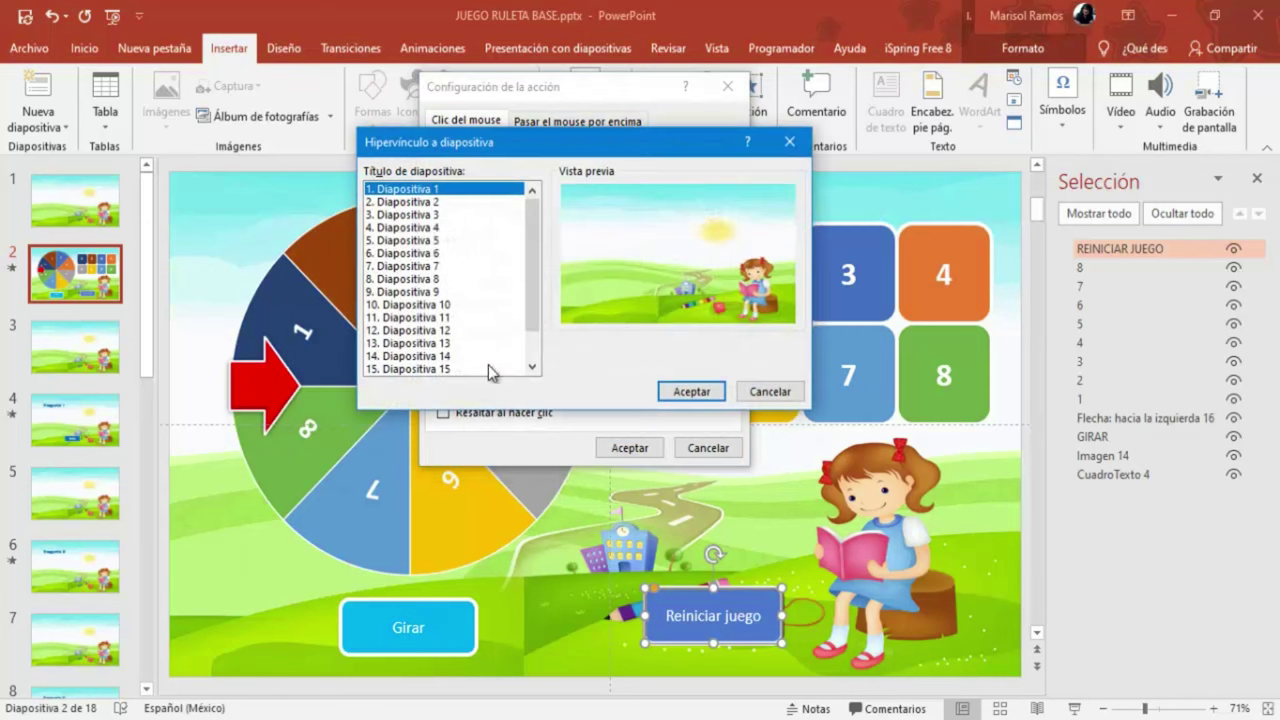
left_click(699, 392)
left_click(643, 447)
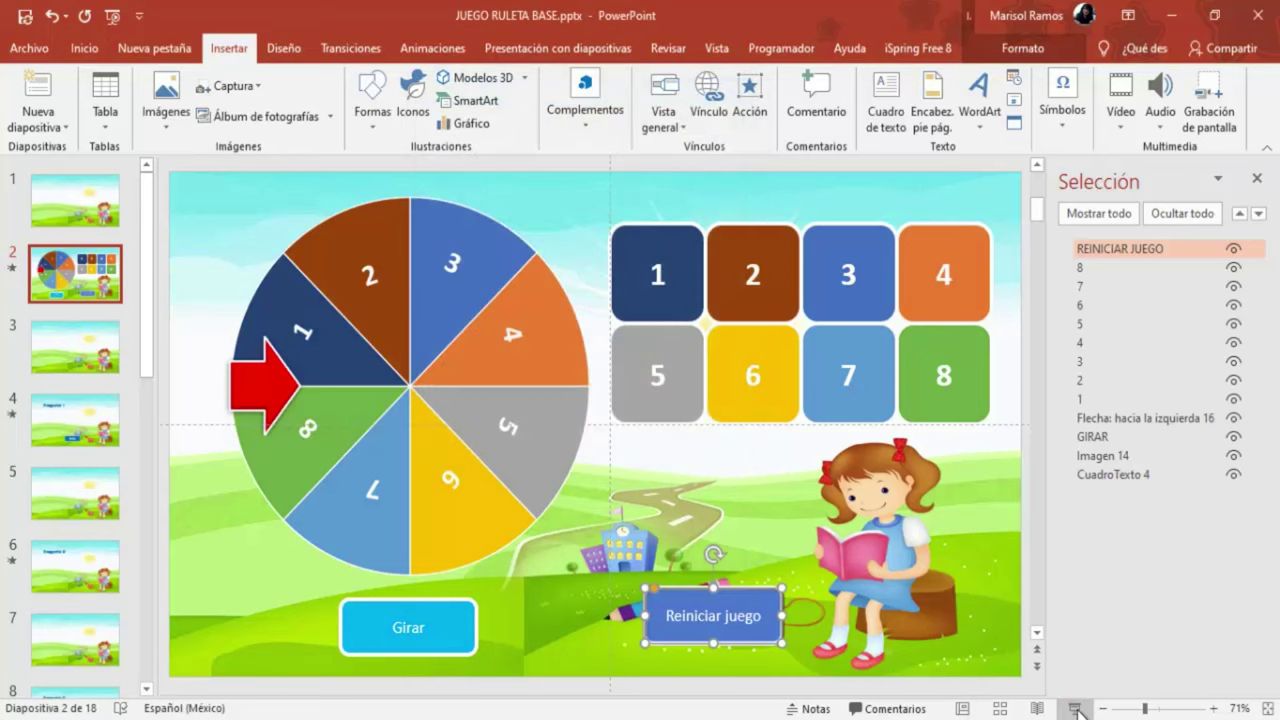
Step: Run the show, remove tiles 1 and 4, then click Reiniciar juego to reach slide 1 and exit
left_click(1075, 708)
left_click(352, 684)
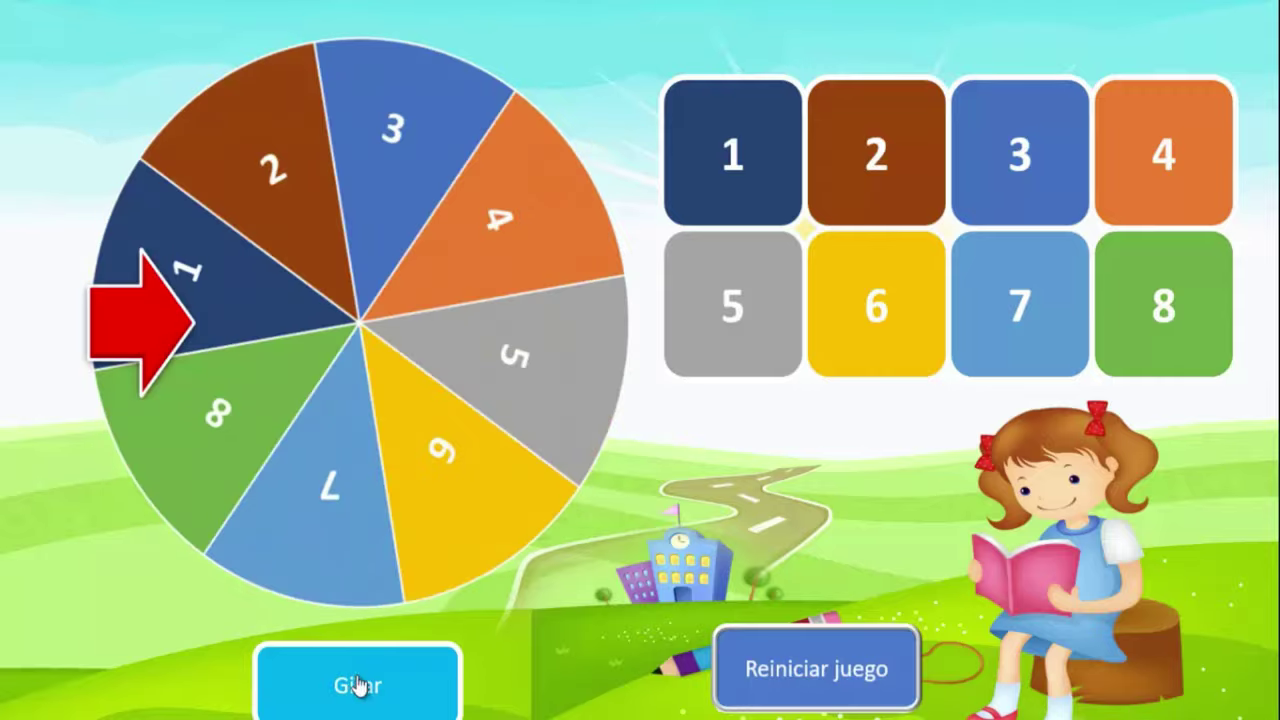
left_click(740, 132)
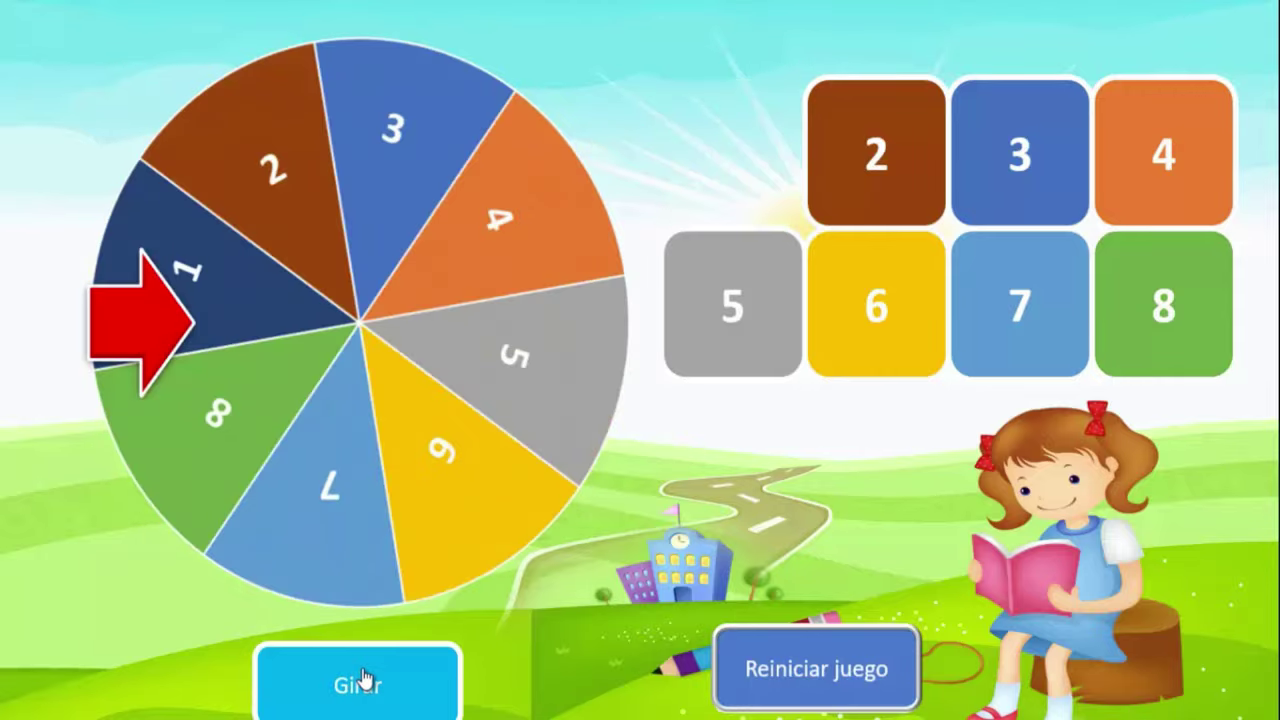
left_click(360, 680)
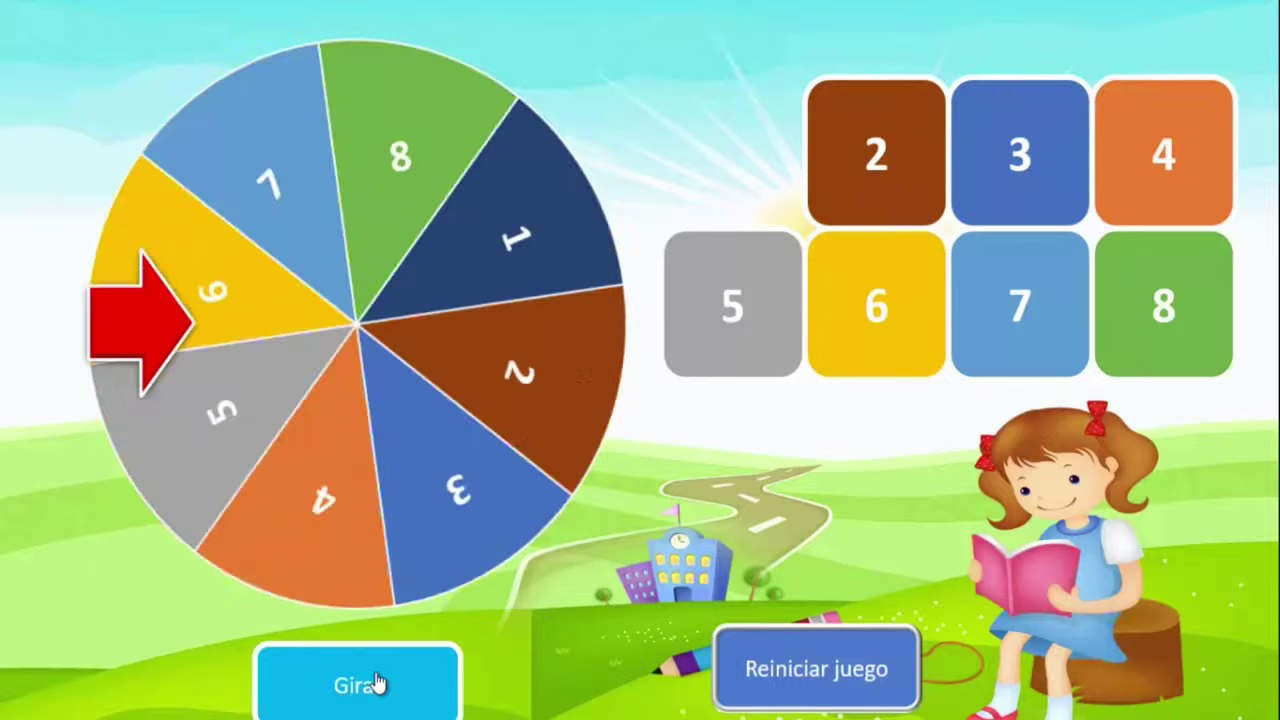
left_click(1180, 165)
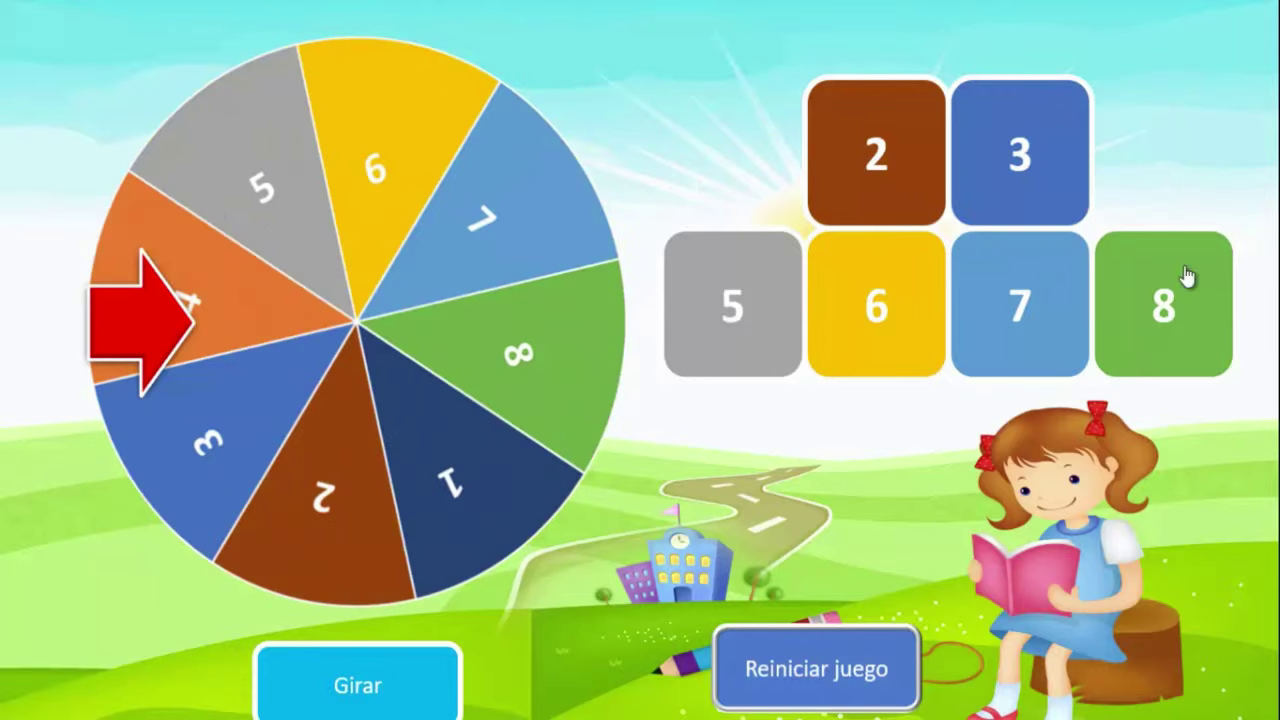
left_click(846, 665)
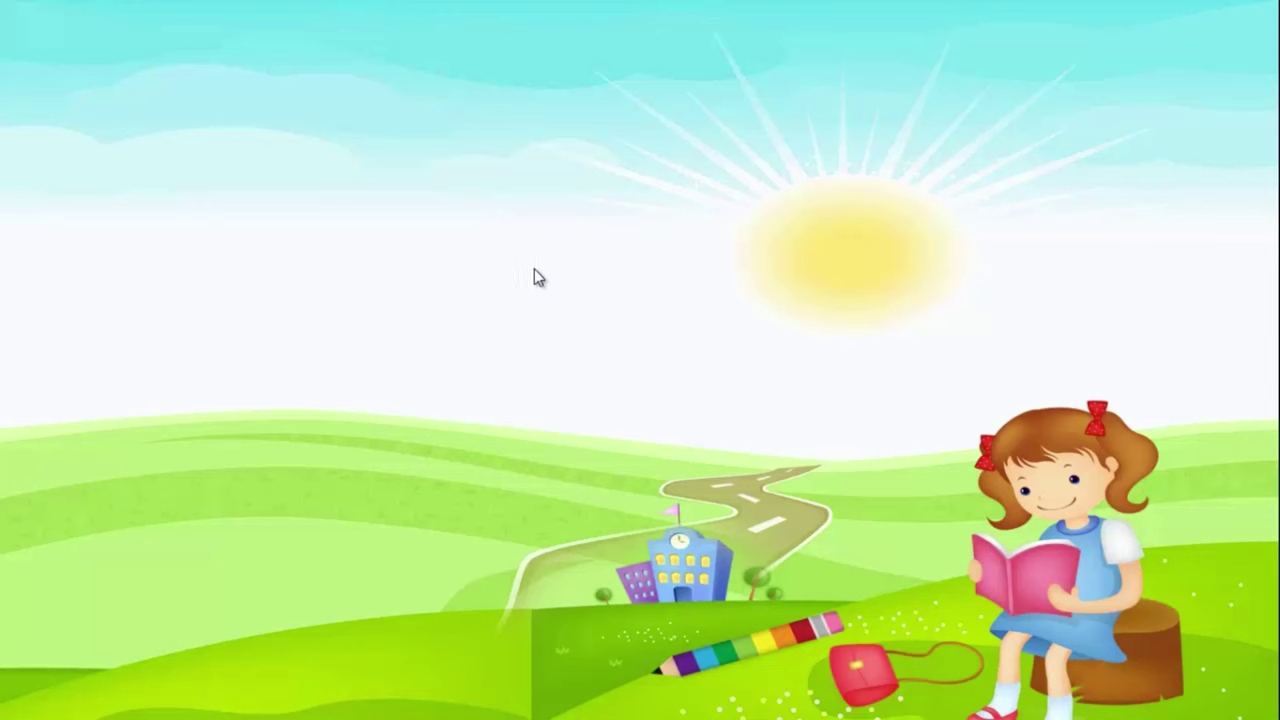
key("Escape")
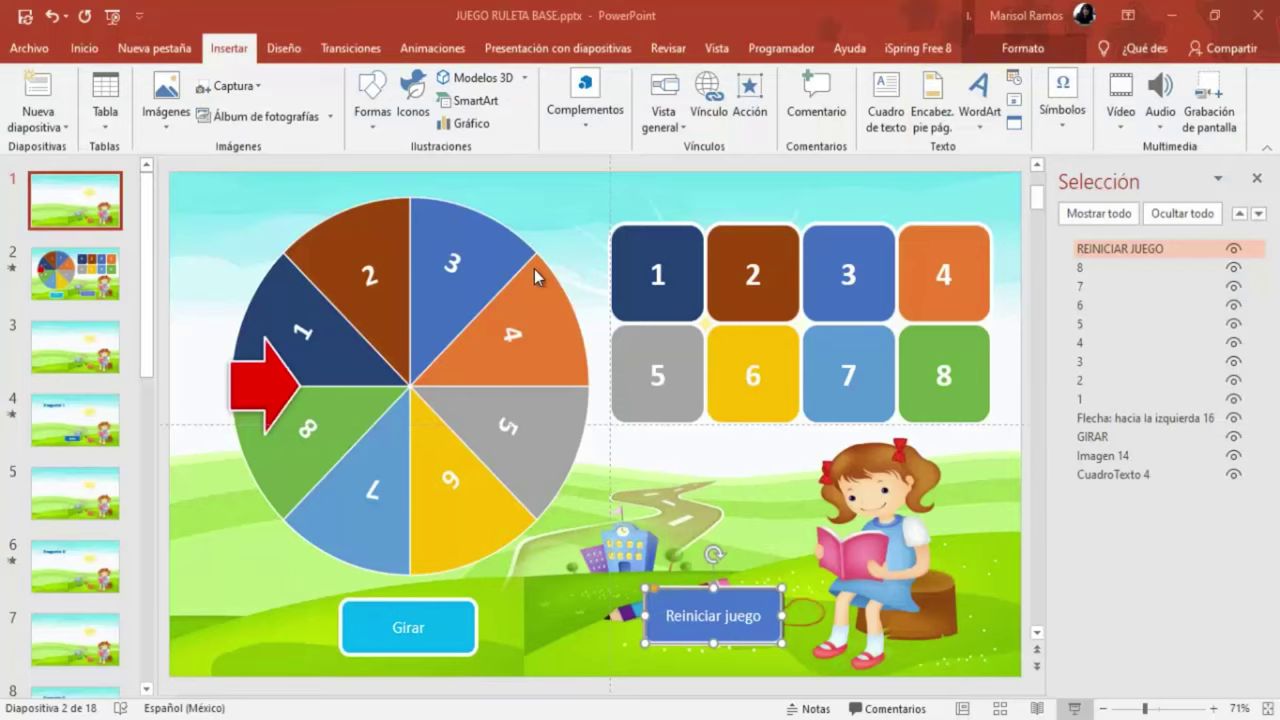
Step: Uncheck 'Al hacer clic con el mouse' in slide 1's transition settings, then return to slide 2
left_click(80, 198)
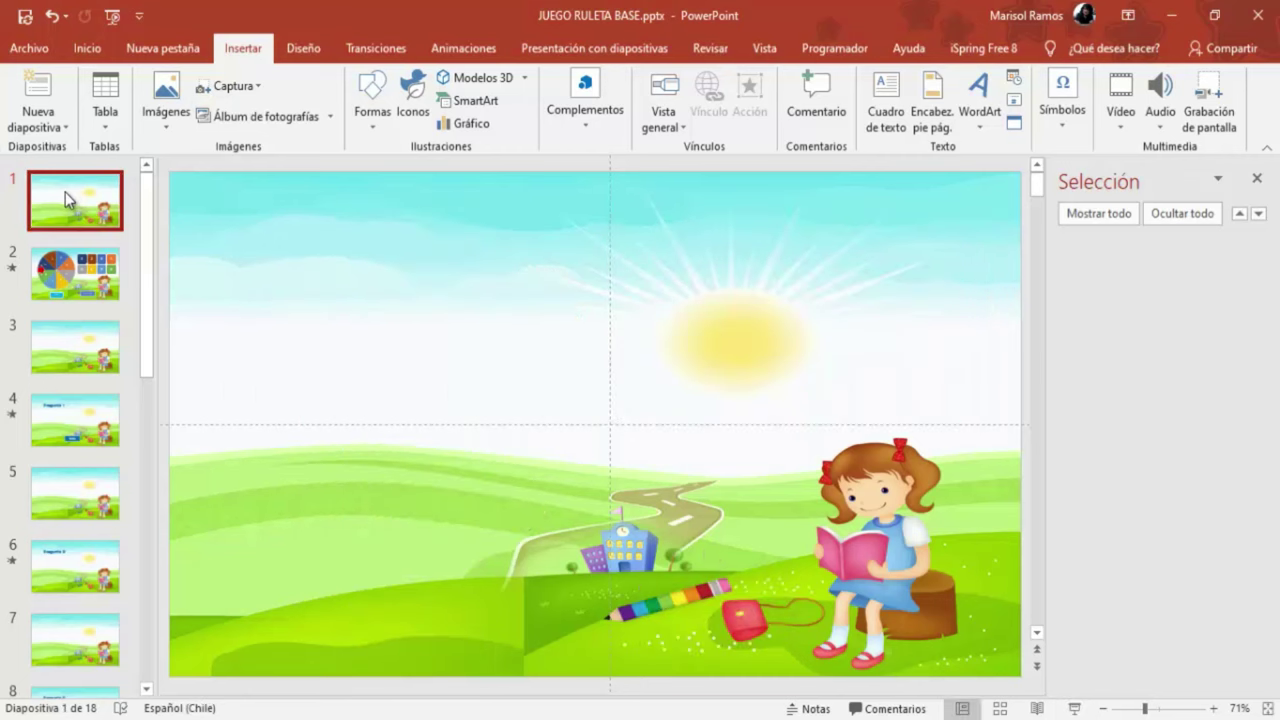
left_click(375, 48)
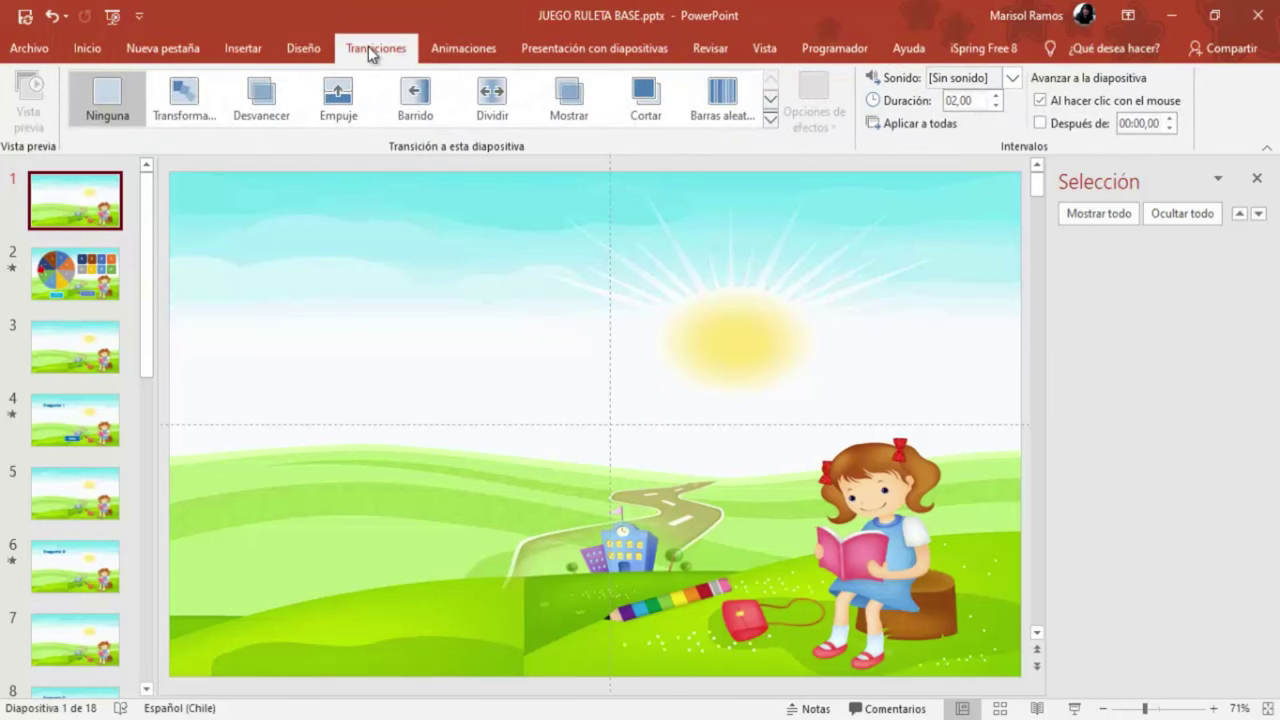
left_click(1046, 104)
left_click(75, 273)
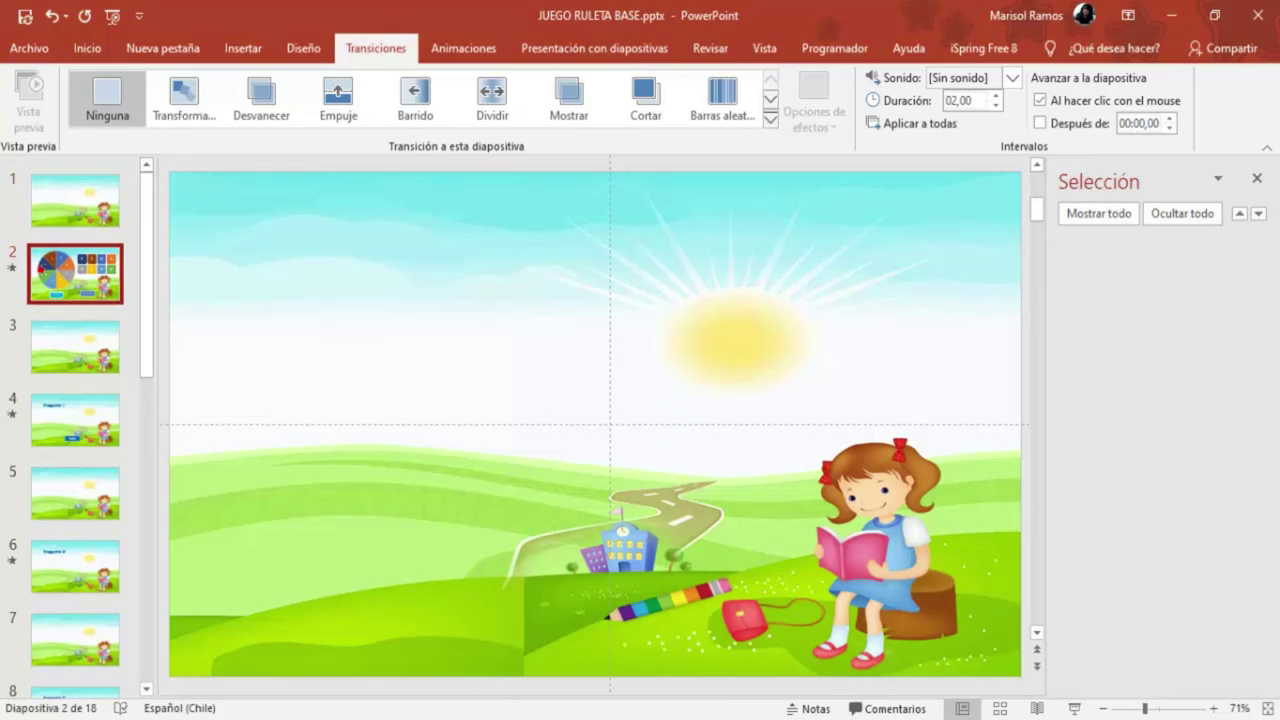
left_click(1083, 710)
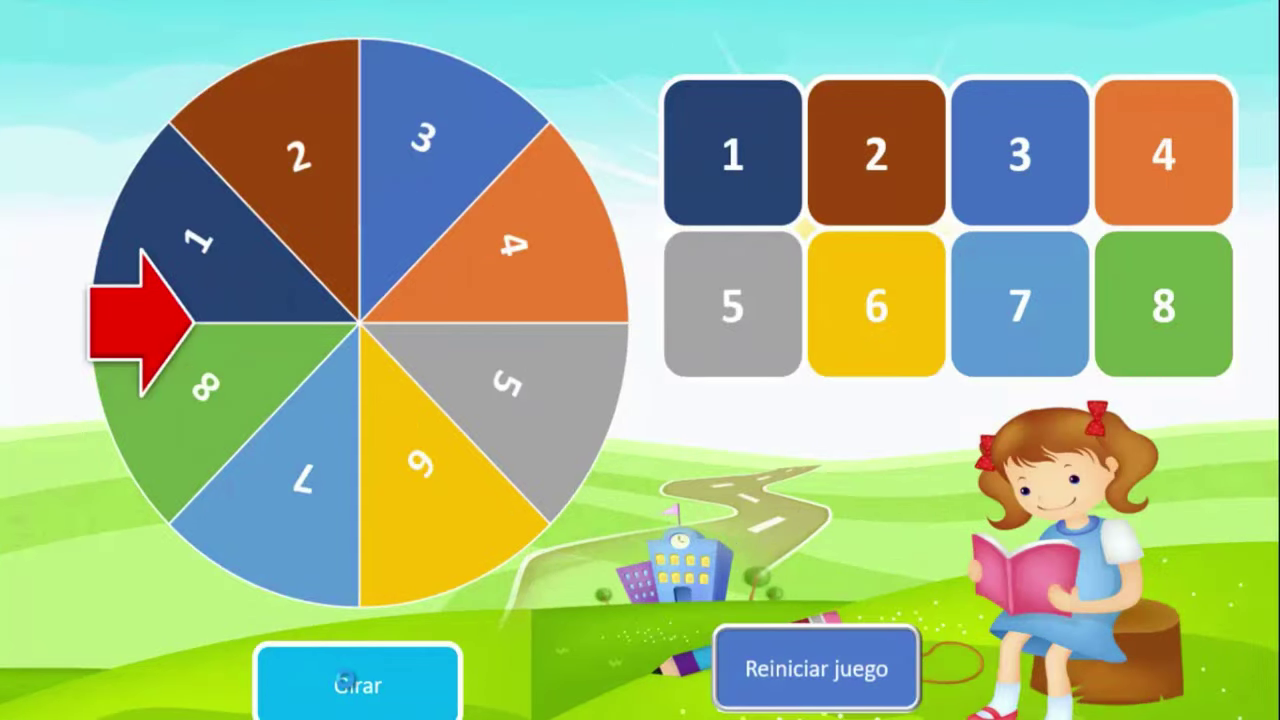
left_click(368, 692)
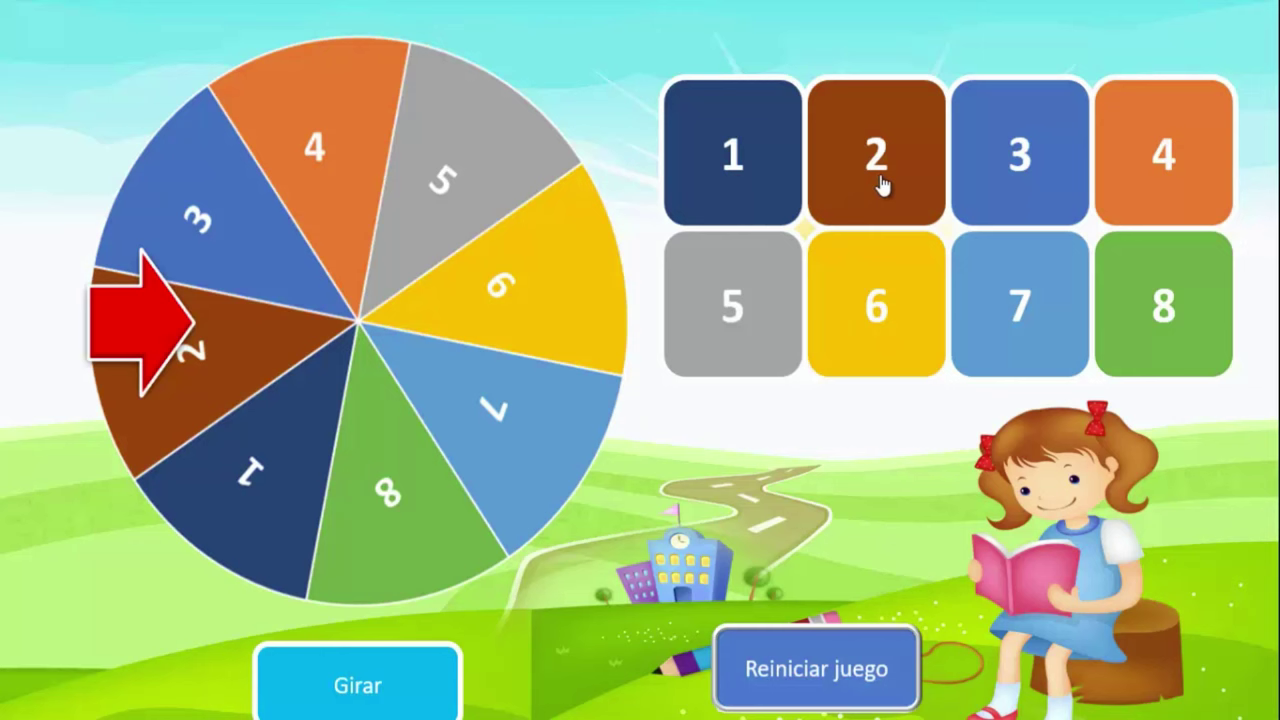
left_click(884, 188)
left_click(878, 680)
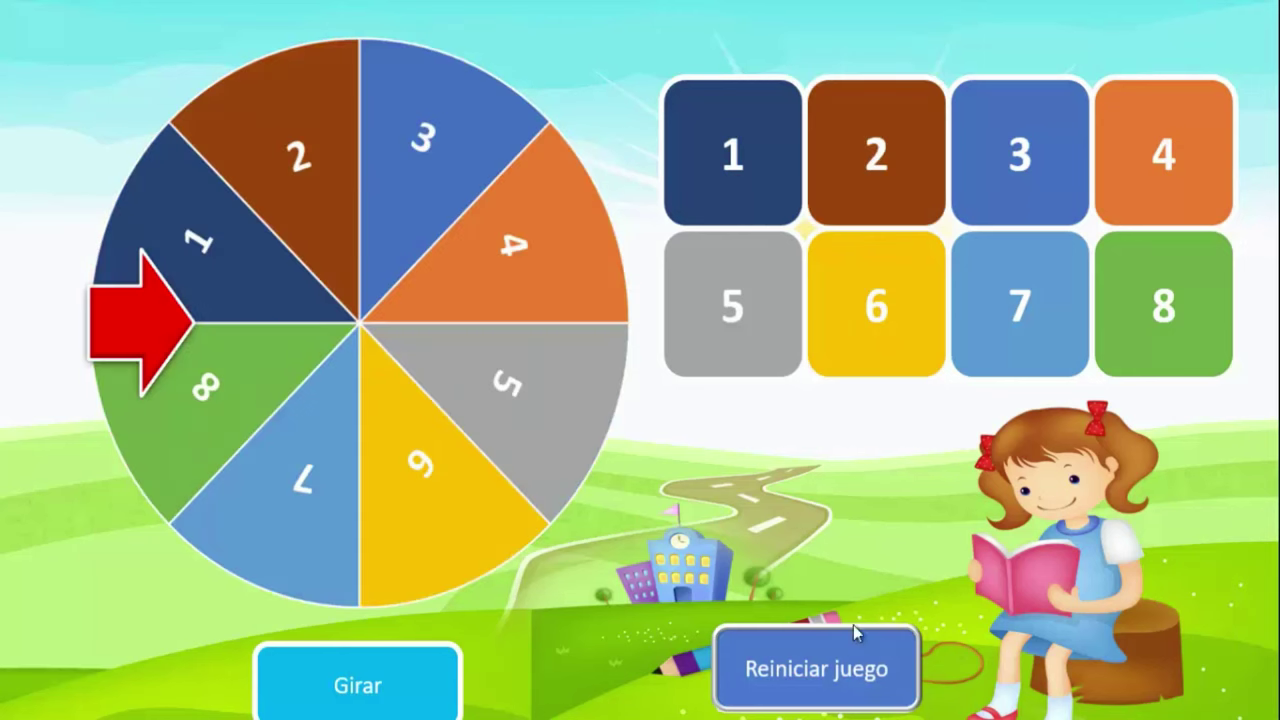
left_click(379, 681)
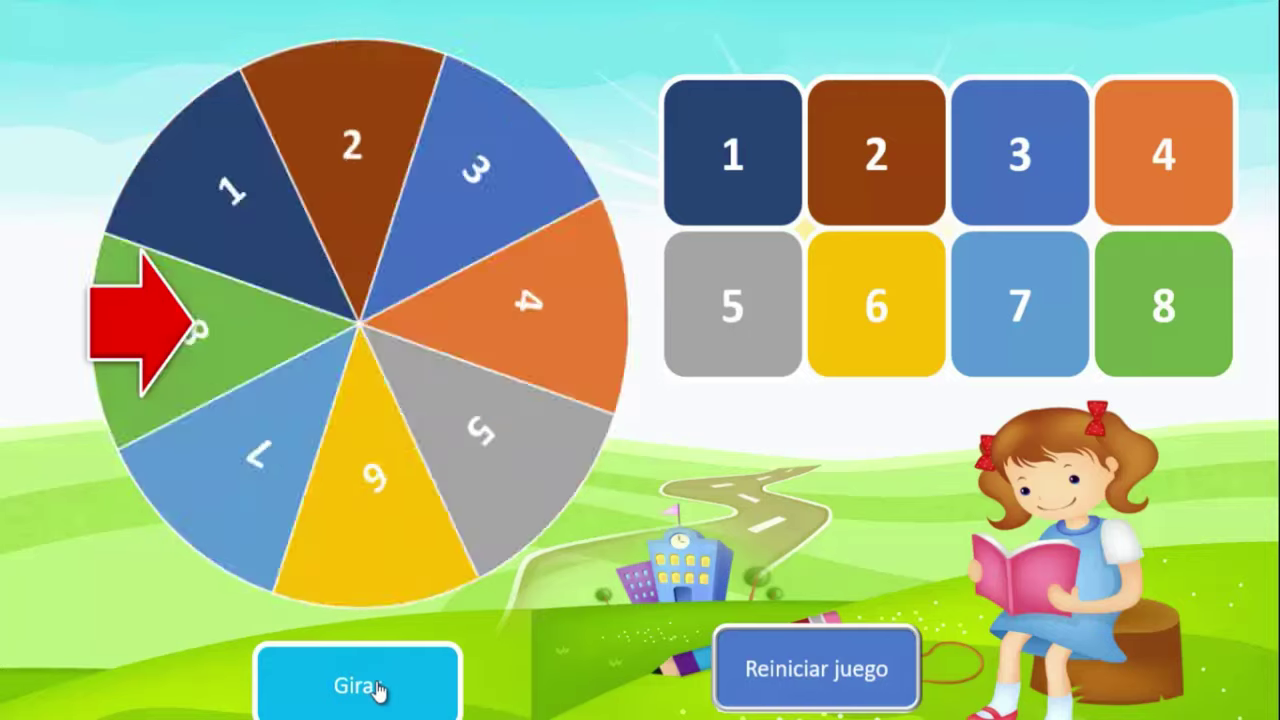
left_click(872, 335)
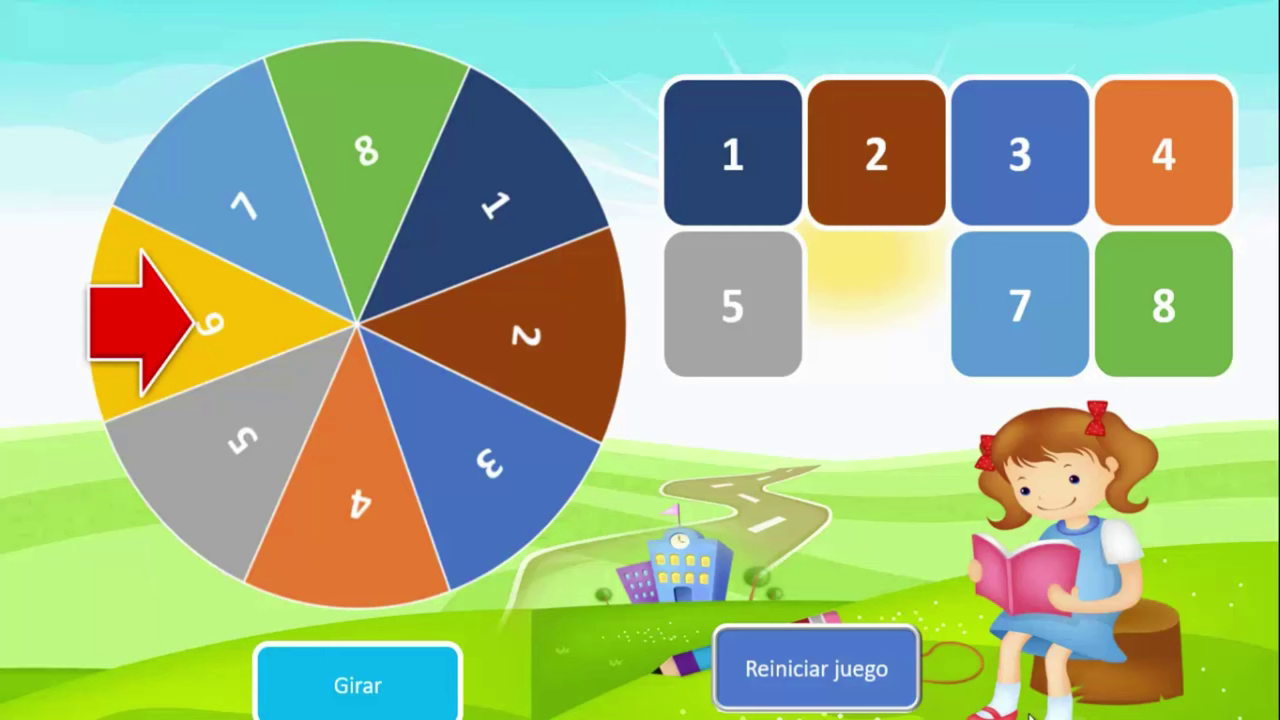
left_click(852, 671)
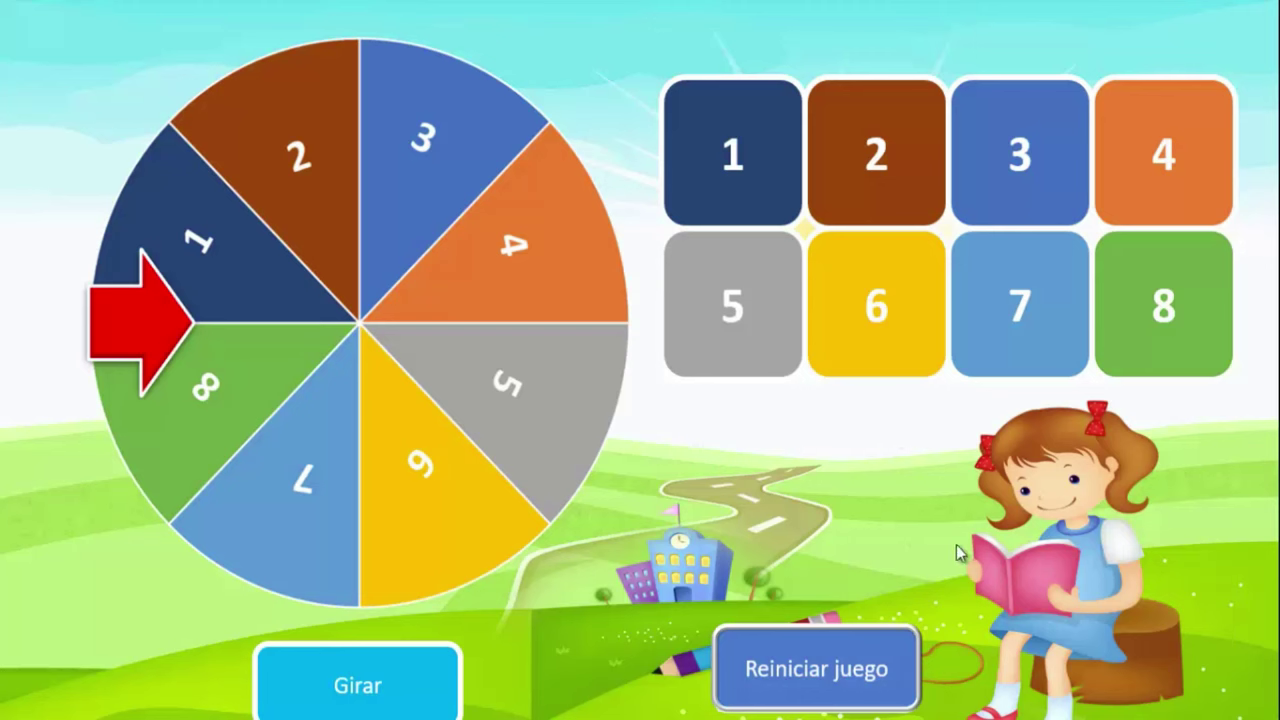
left_click(757, 197)
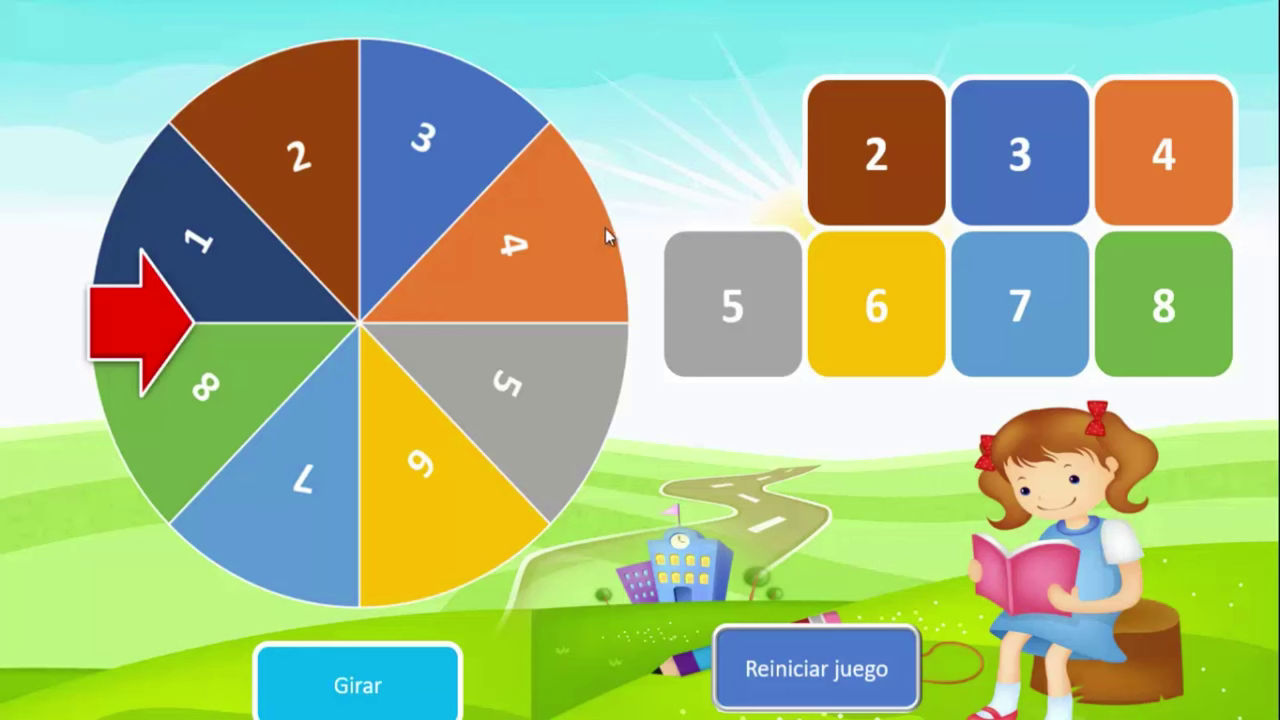
key("Escape")
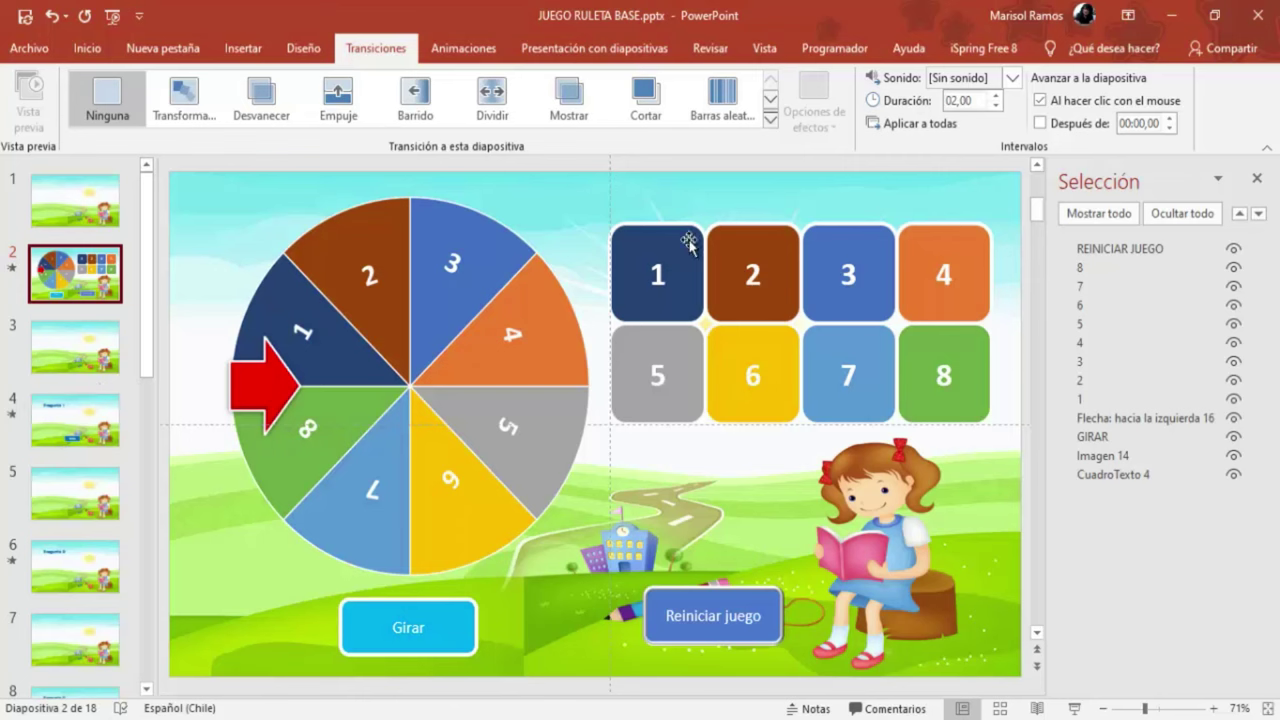
Step: Give tile 1 a click action hyperlinking to '3. Diapositiva 3', then open slide 3
left_click(658, 233)
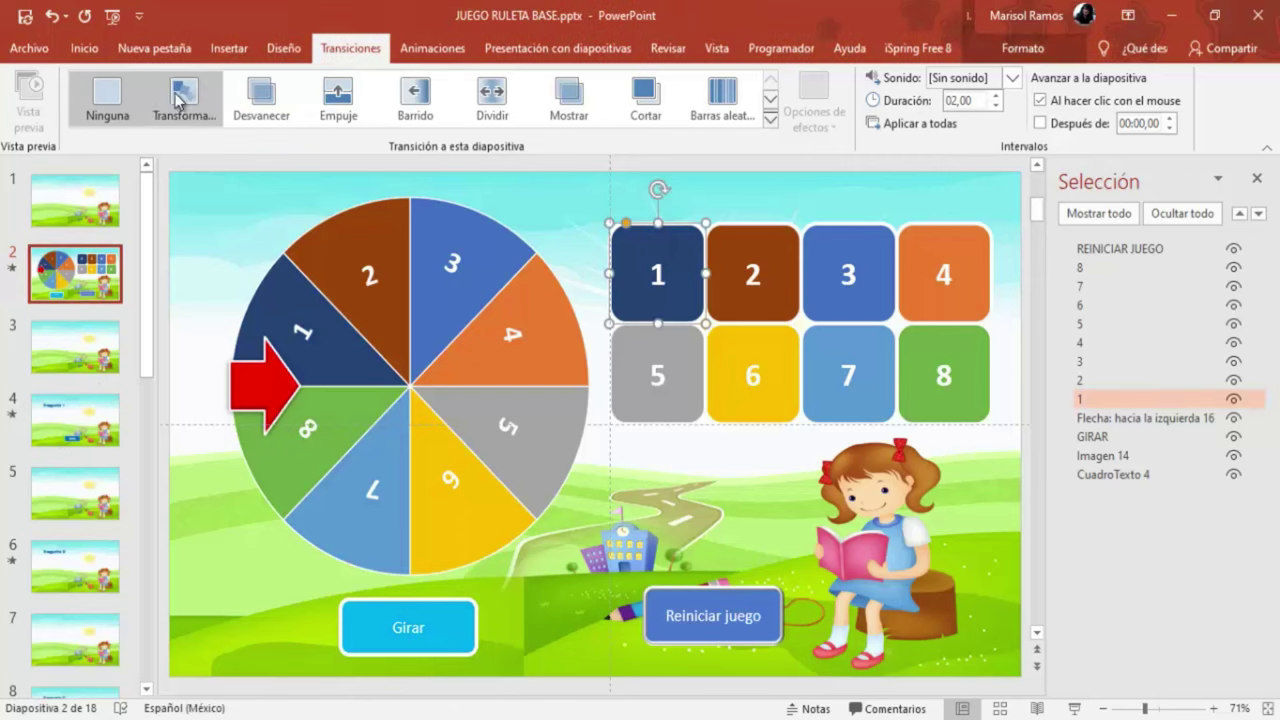
left_click(229, 50)
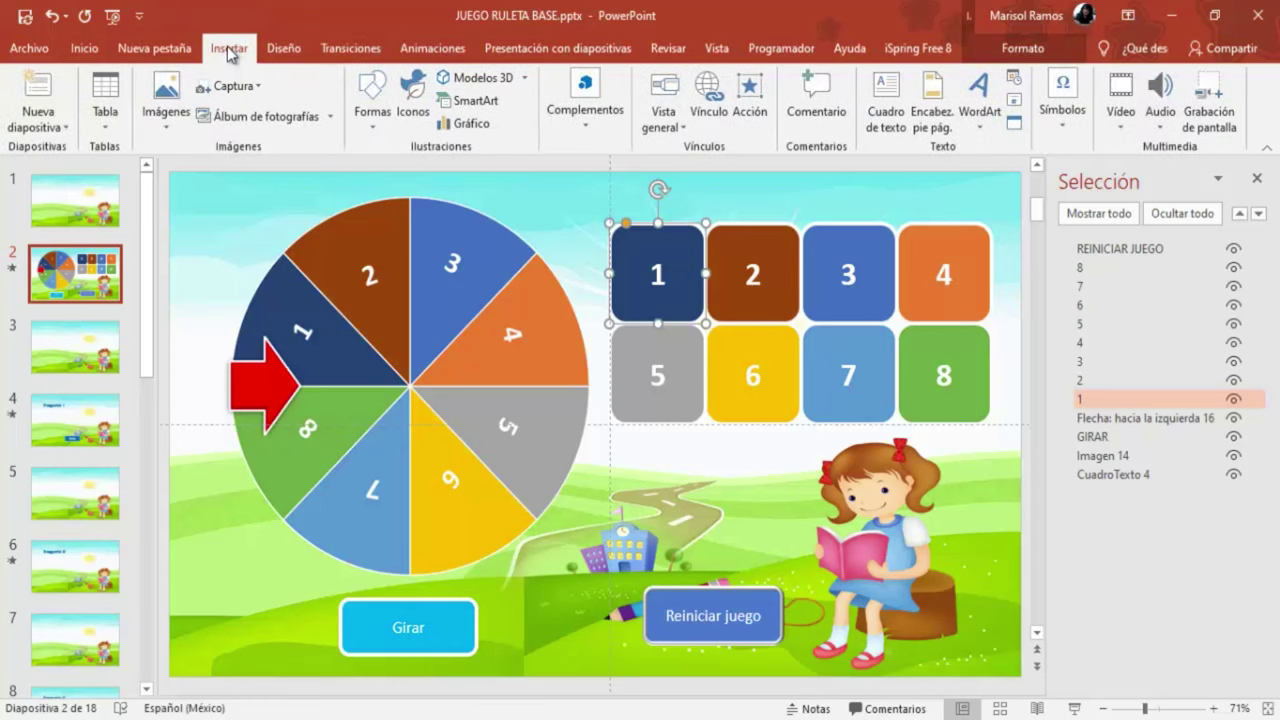
left_click(750, 112)
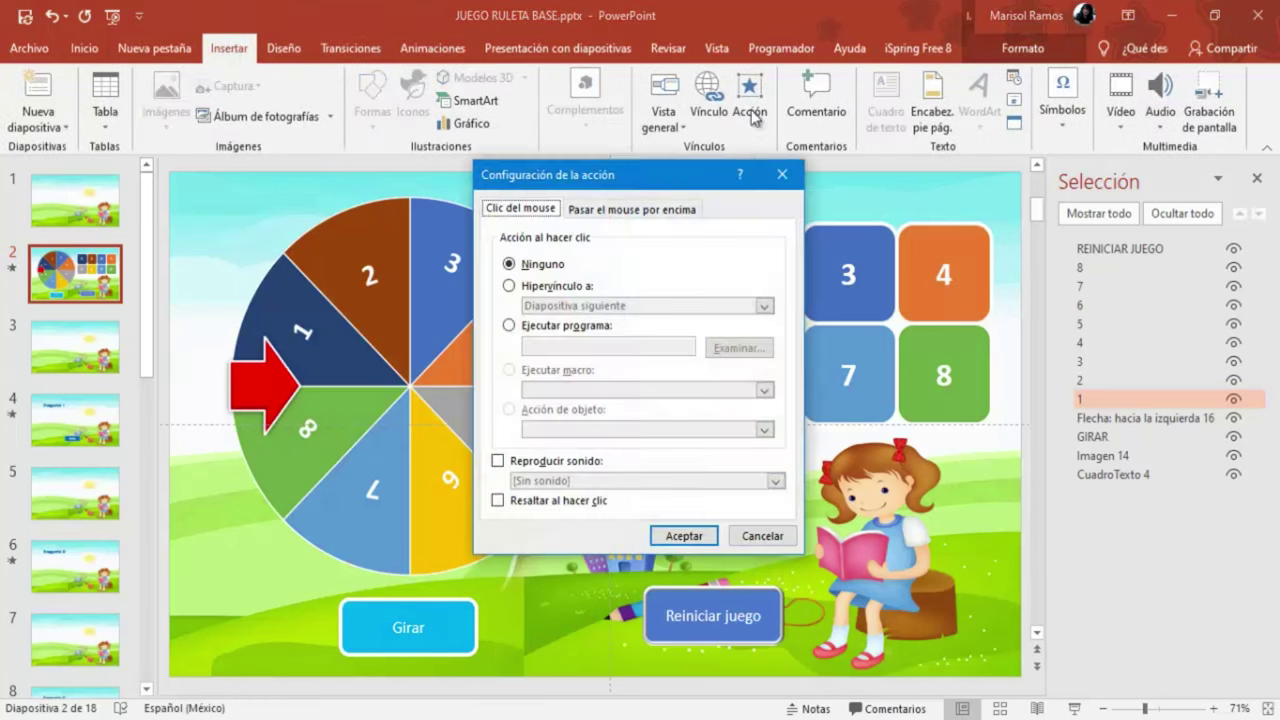
left_click(509, 286)
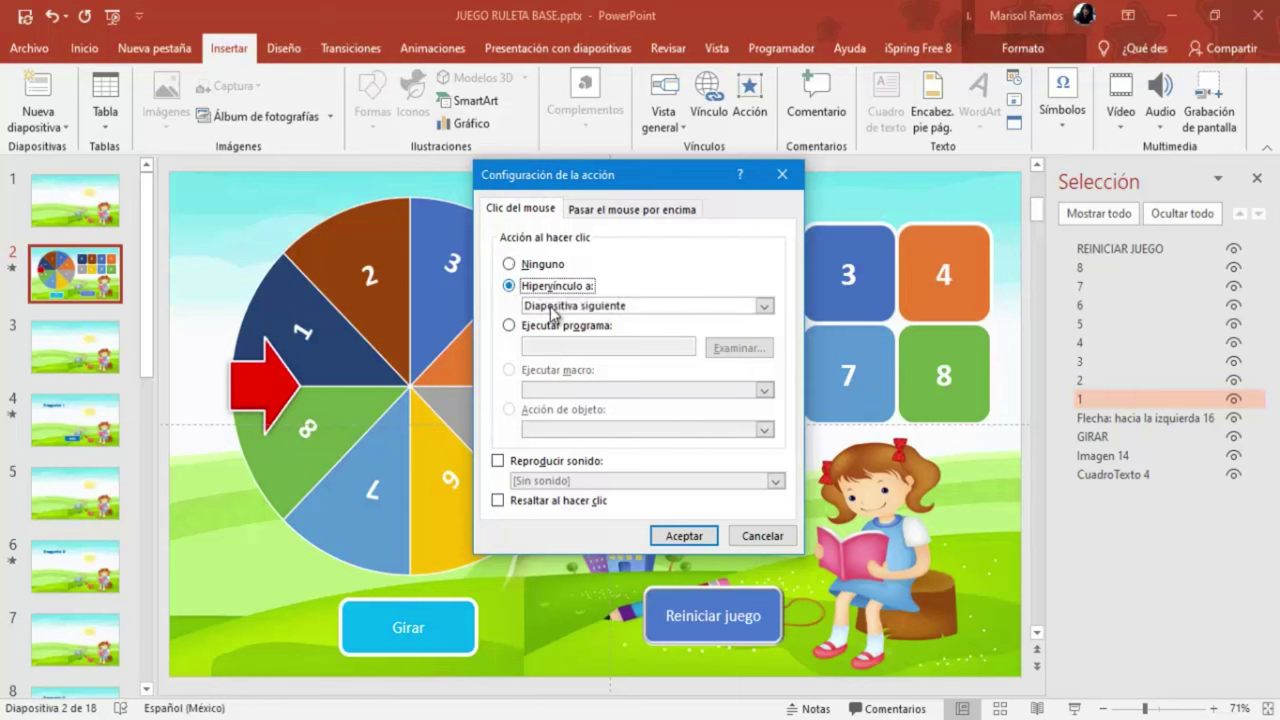
left_click(764, 307)
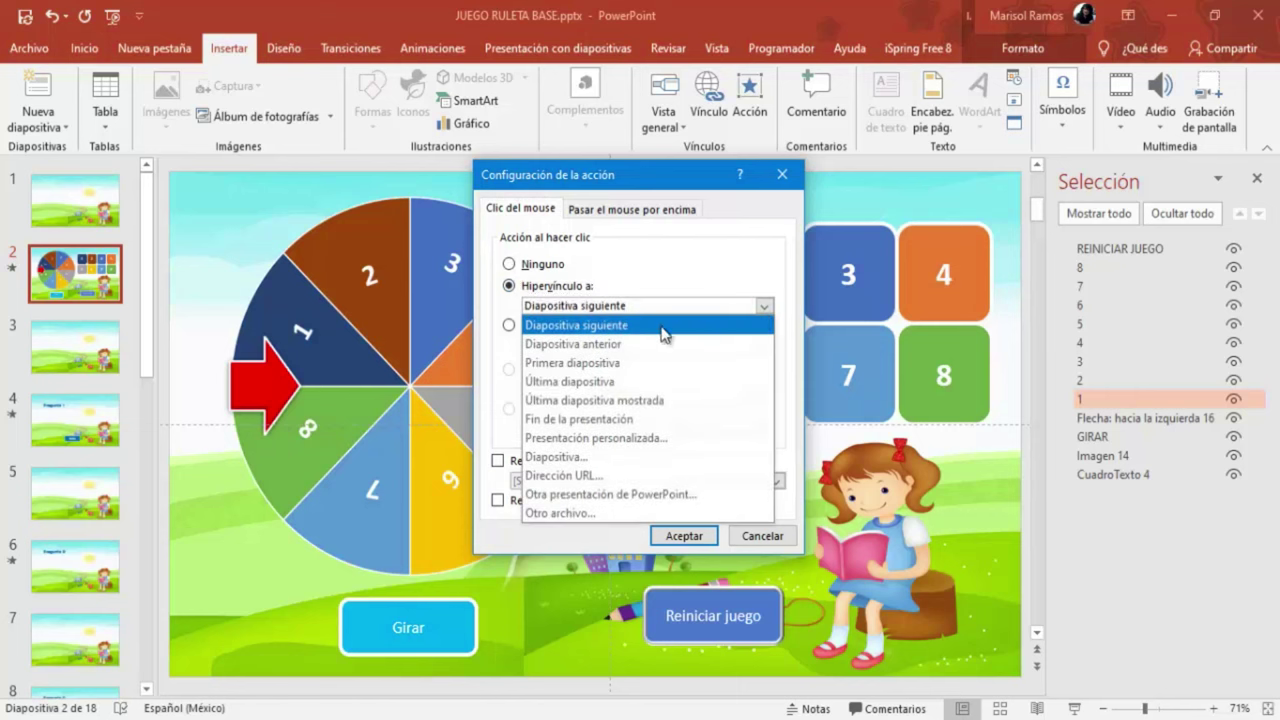
left_click(560, 453)
left_click(474, 316)
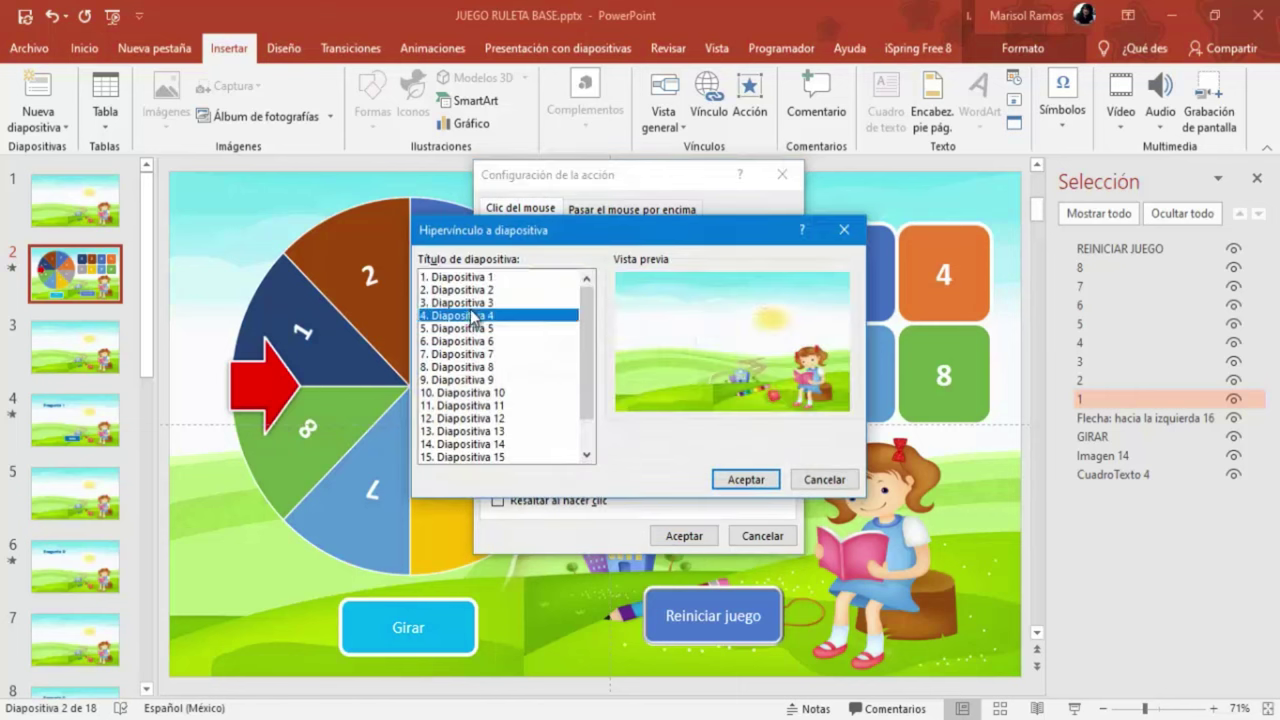
left_click(472, 303)
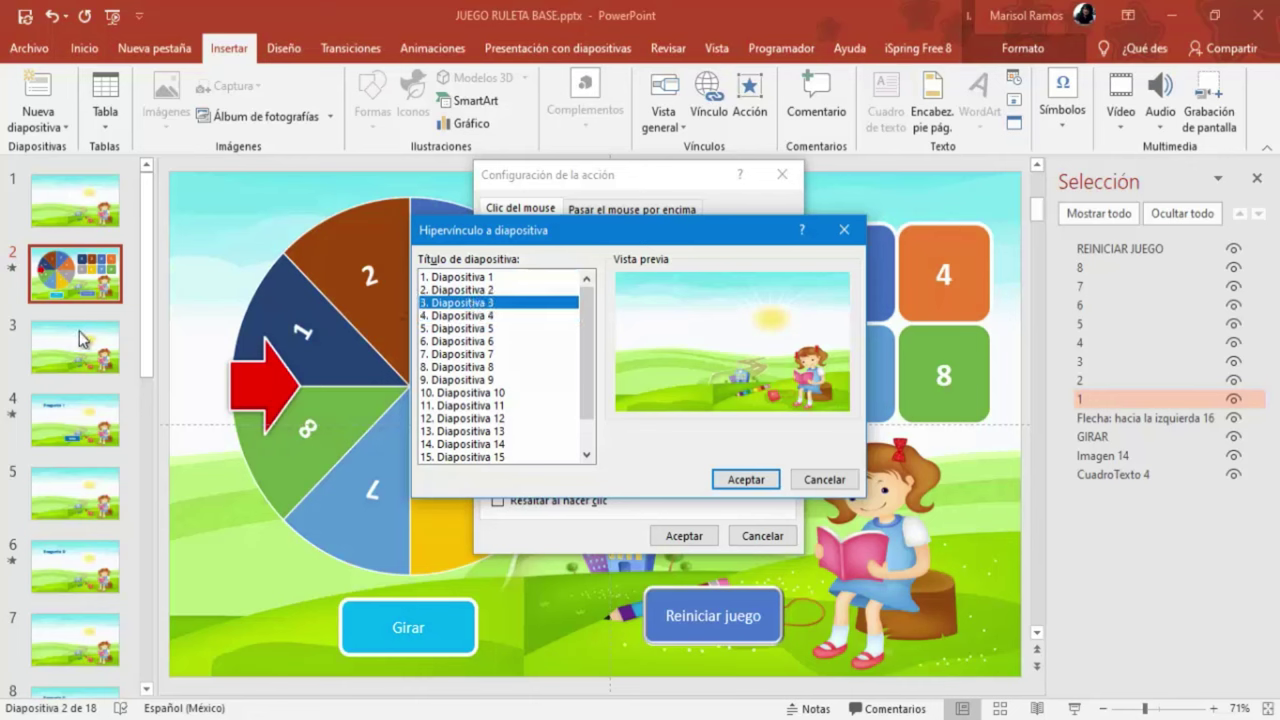
left_click(744, 479)
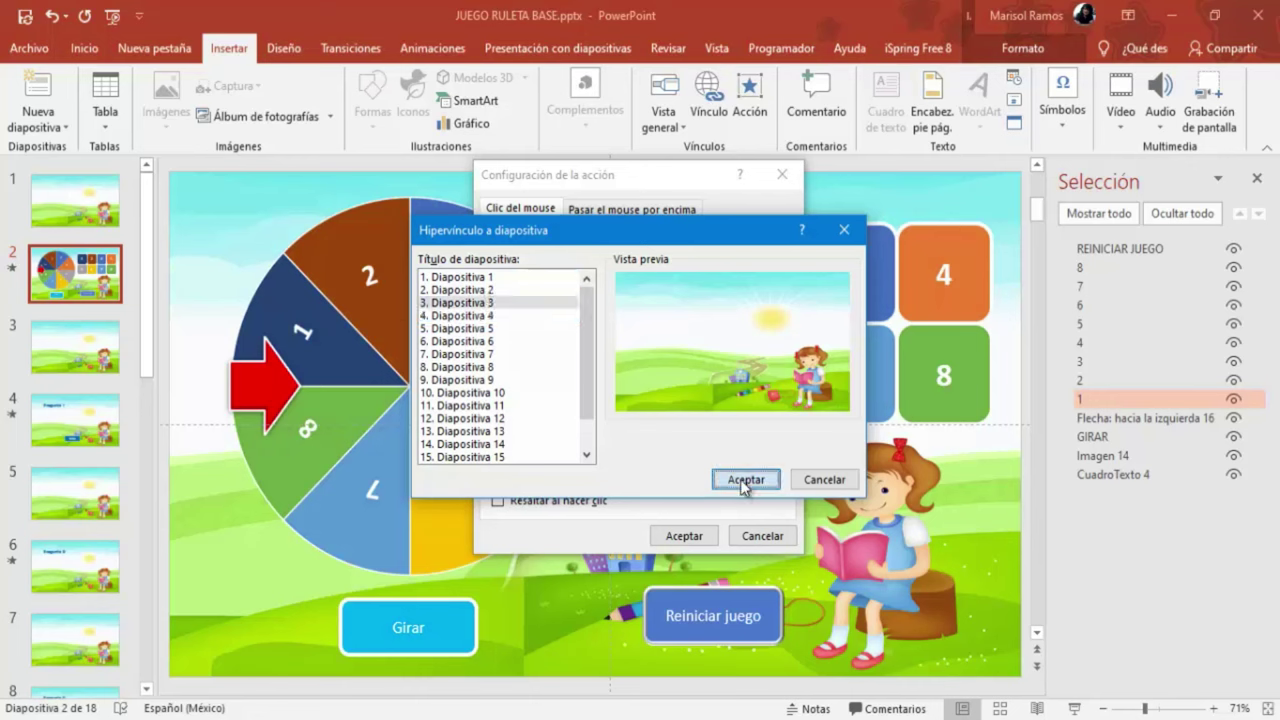
left_click(685, 536)
left_click(52, 341)
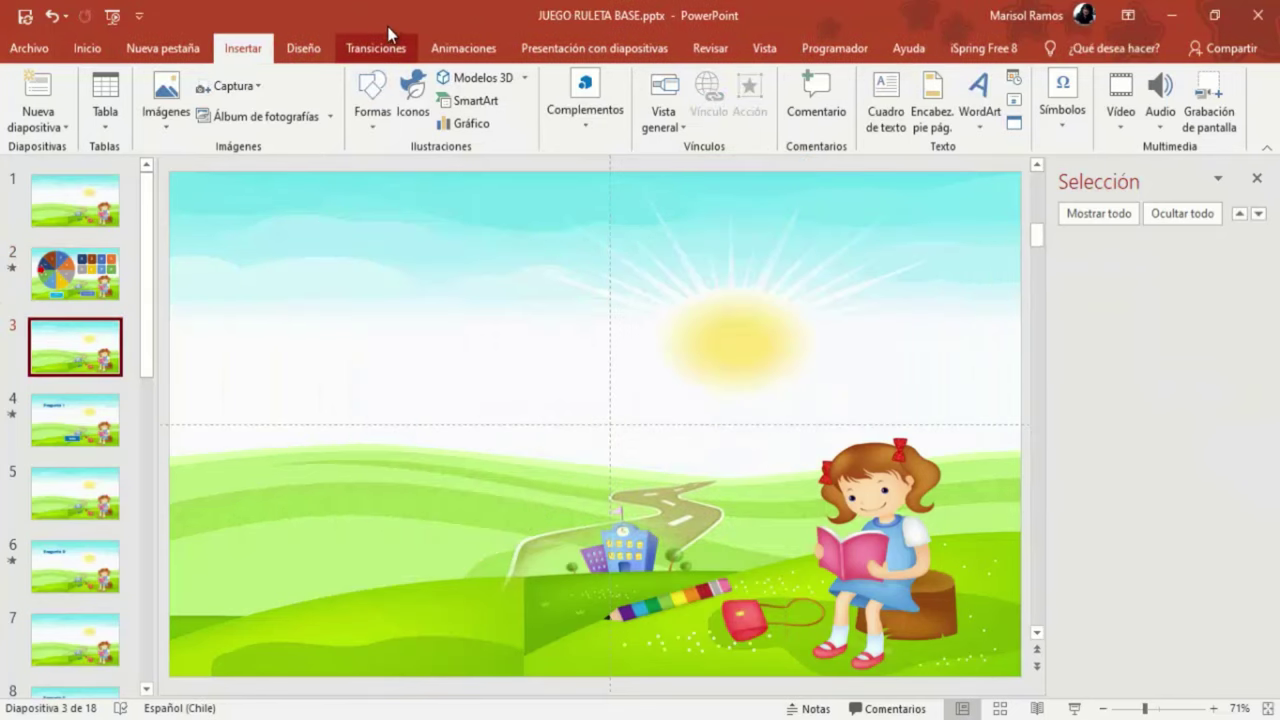
Step: Clear 'Al hacer clic con el mouse' for slide 3, then go back to slide 2 and select tile 2
left_click(386, 55)
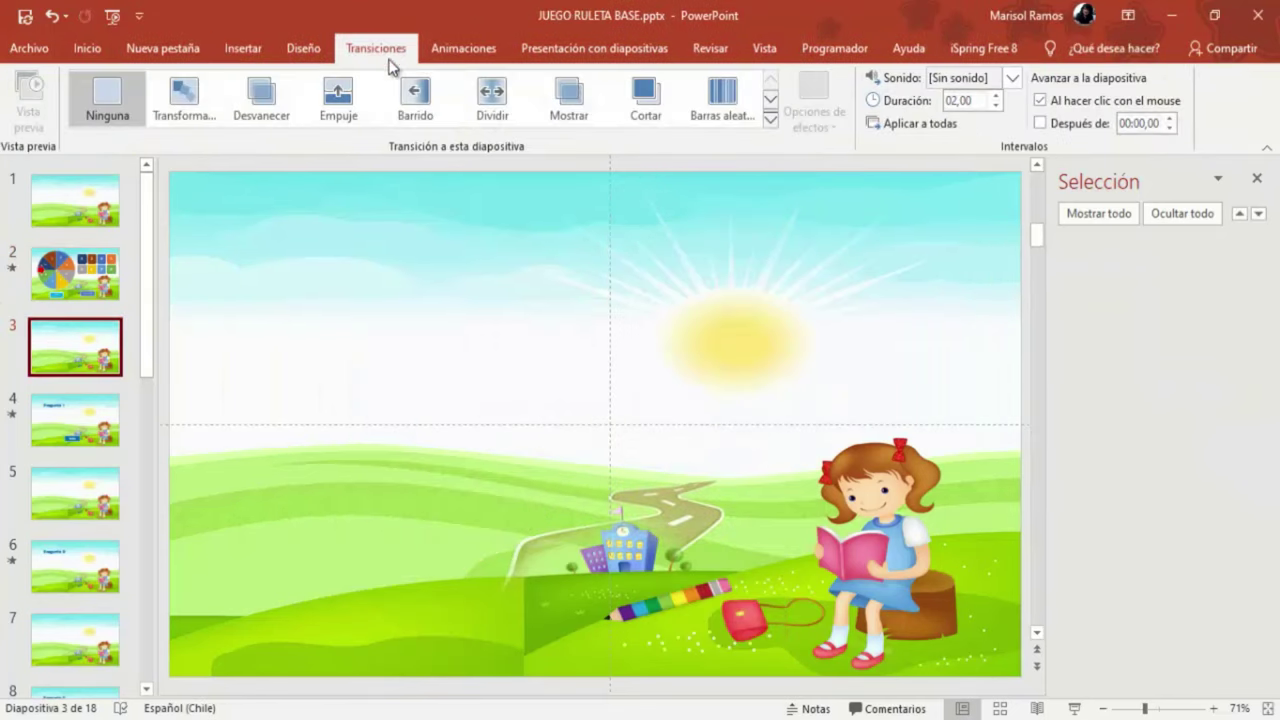
left_click(1041, 101)
left_click(78, 290)
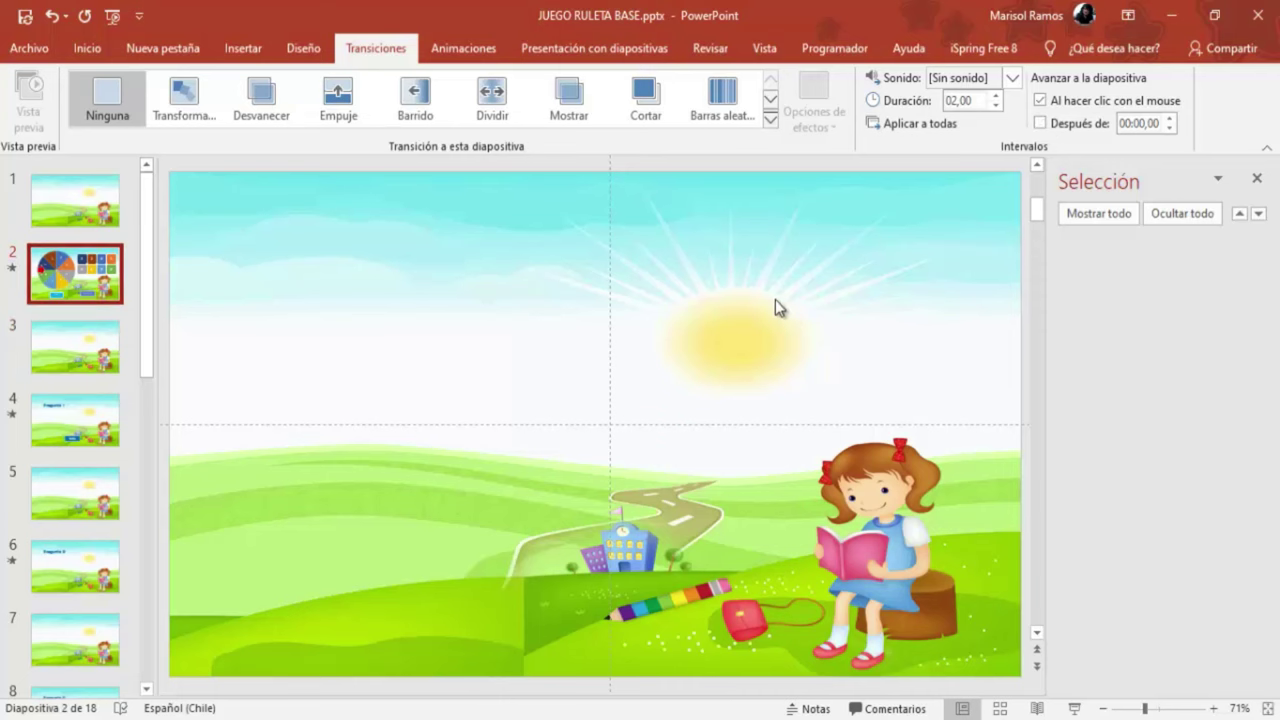
left_click(765, 268)
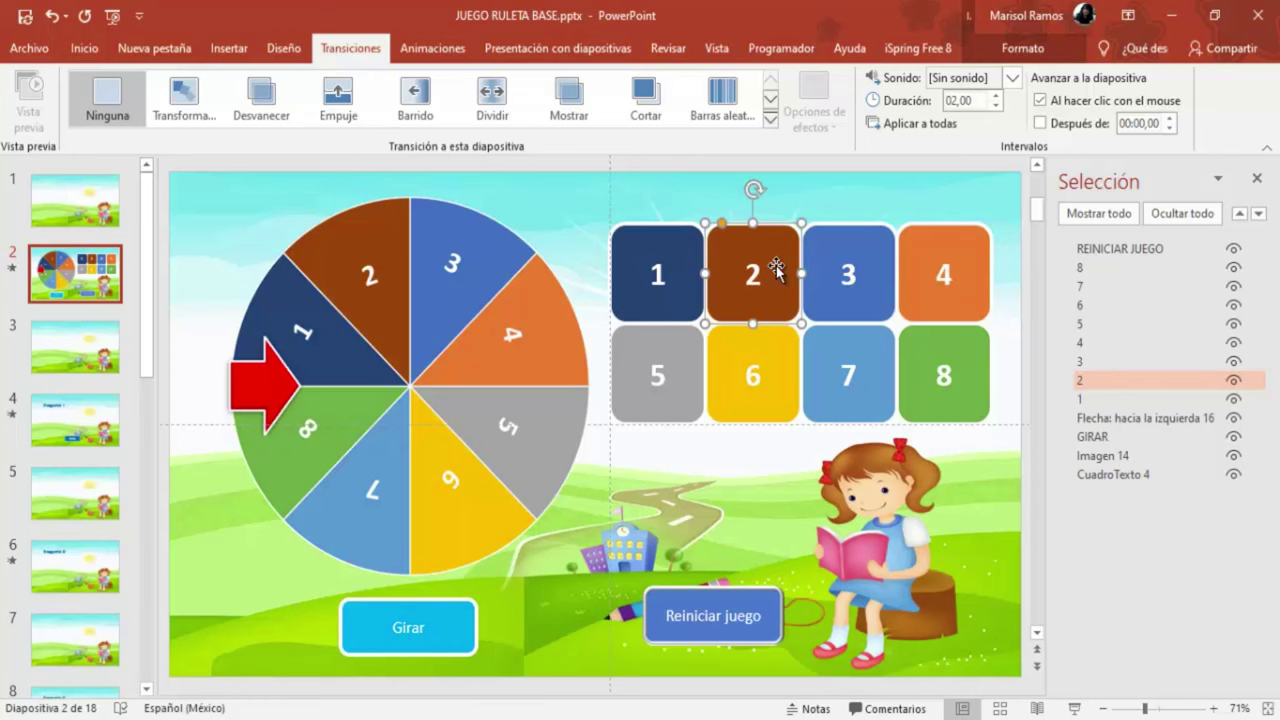
Step: Give tile 2 a click action hyperlinking to slide 5
left_click(229, 48)
left_click(755, 95)
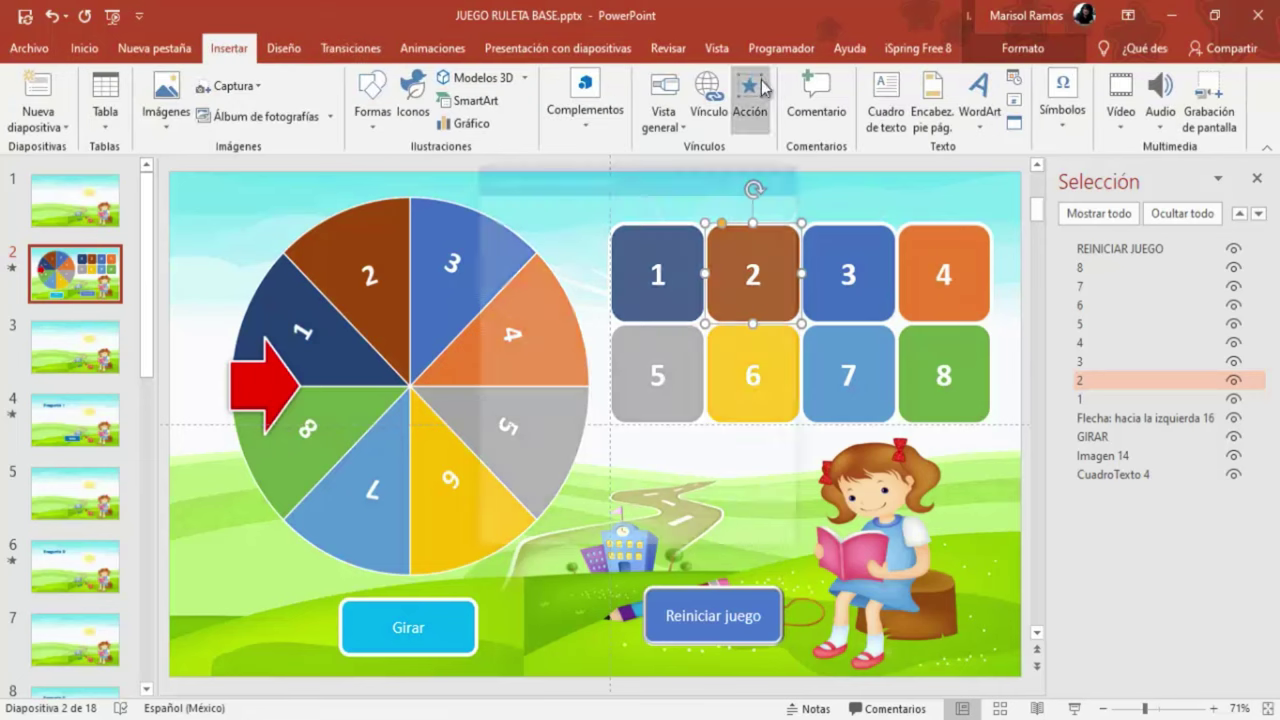
left_click(513, 287)
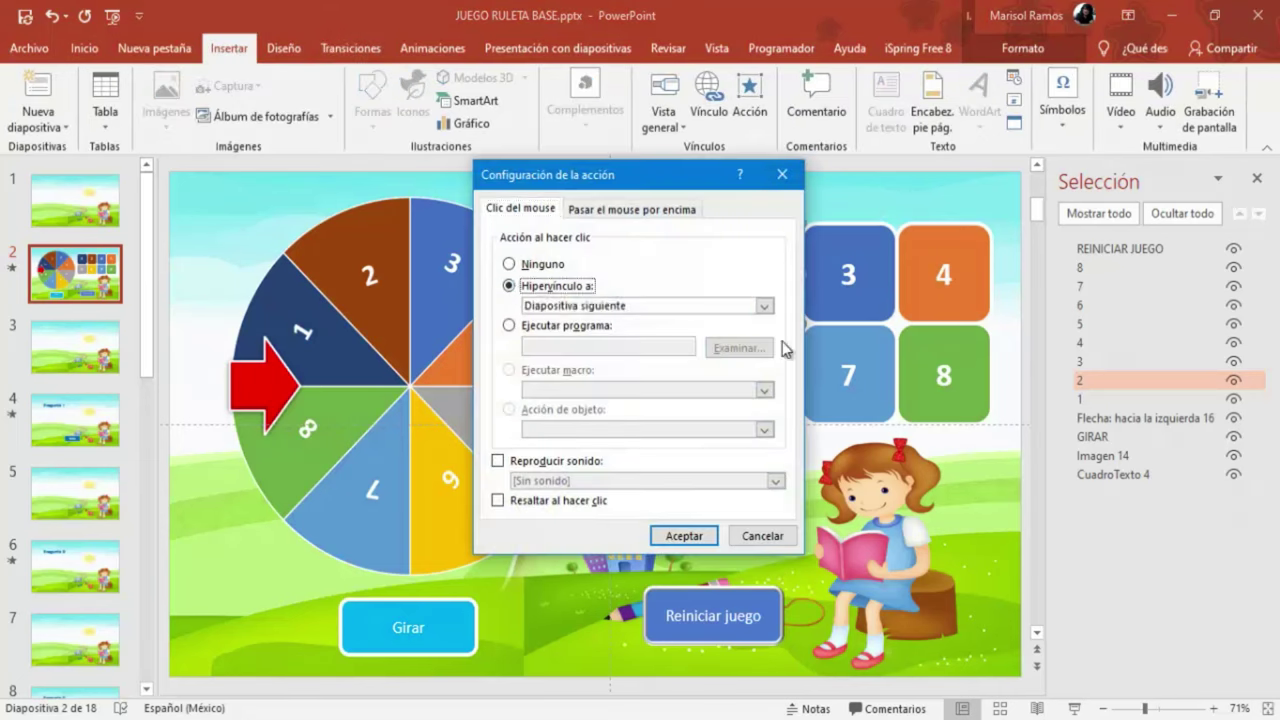
left_click(764, 306)
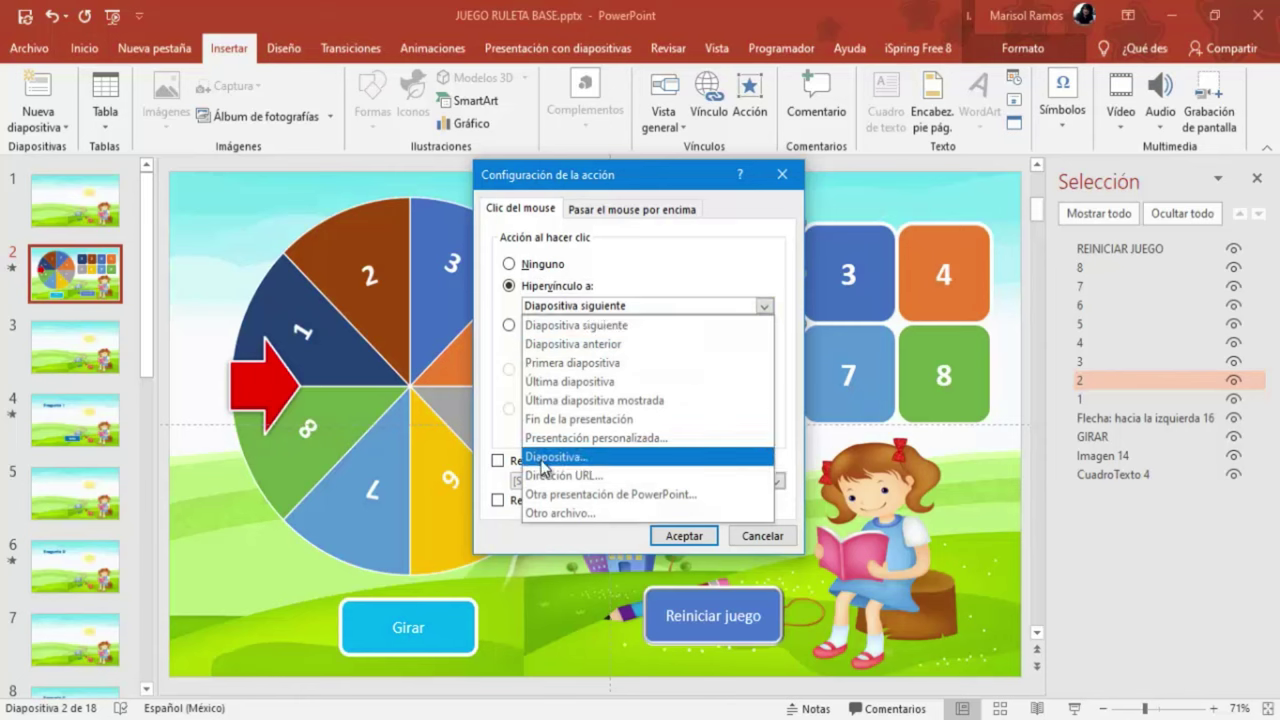
left_click(548, 457)
left_click(474, 330)
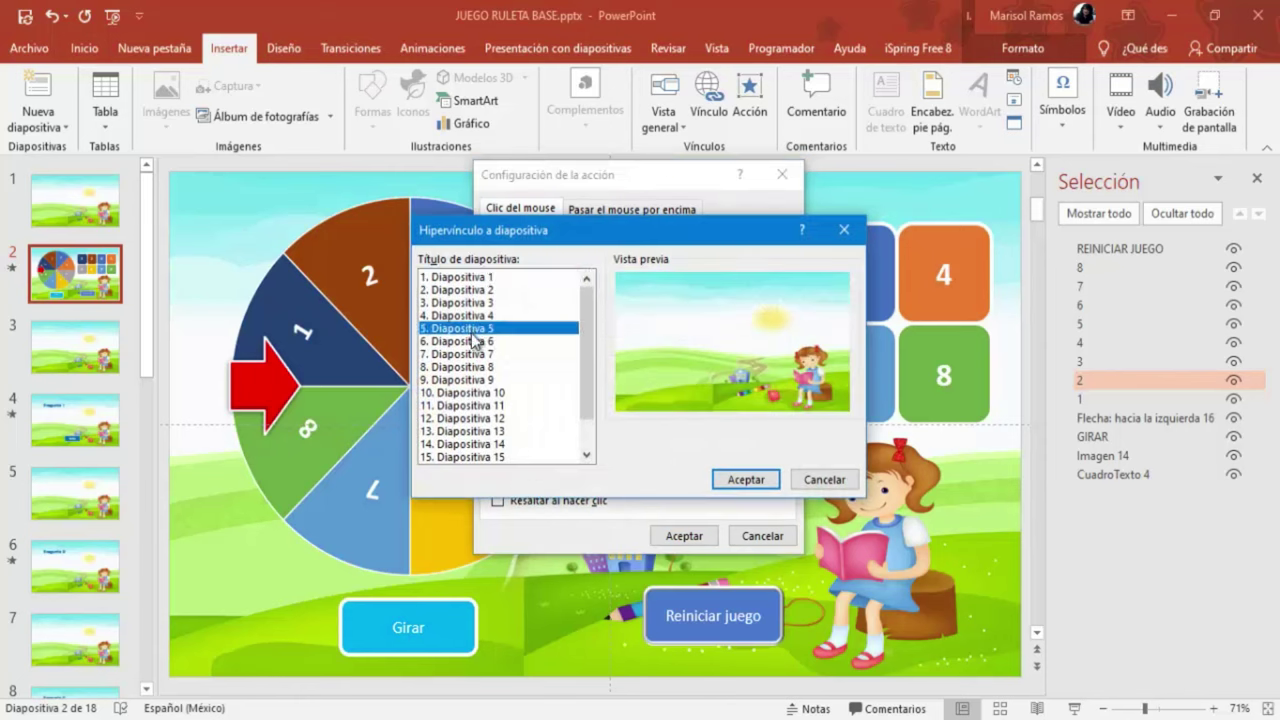
left_click(742, 488)
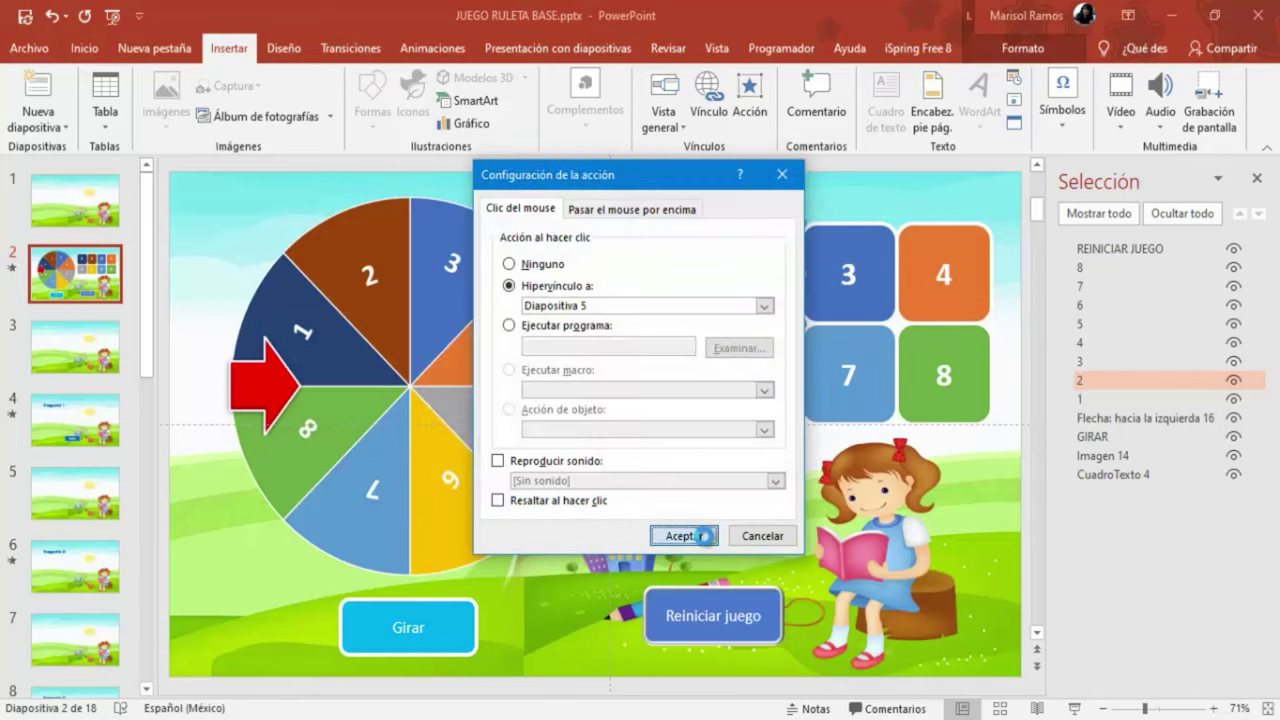
left_click(684, 535)
Step: Select tile 3 and hyperlink its click action to slide 7
left_click(870, 283)
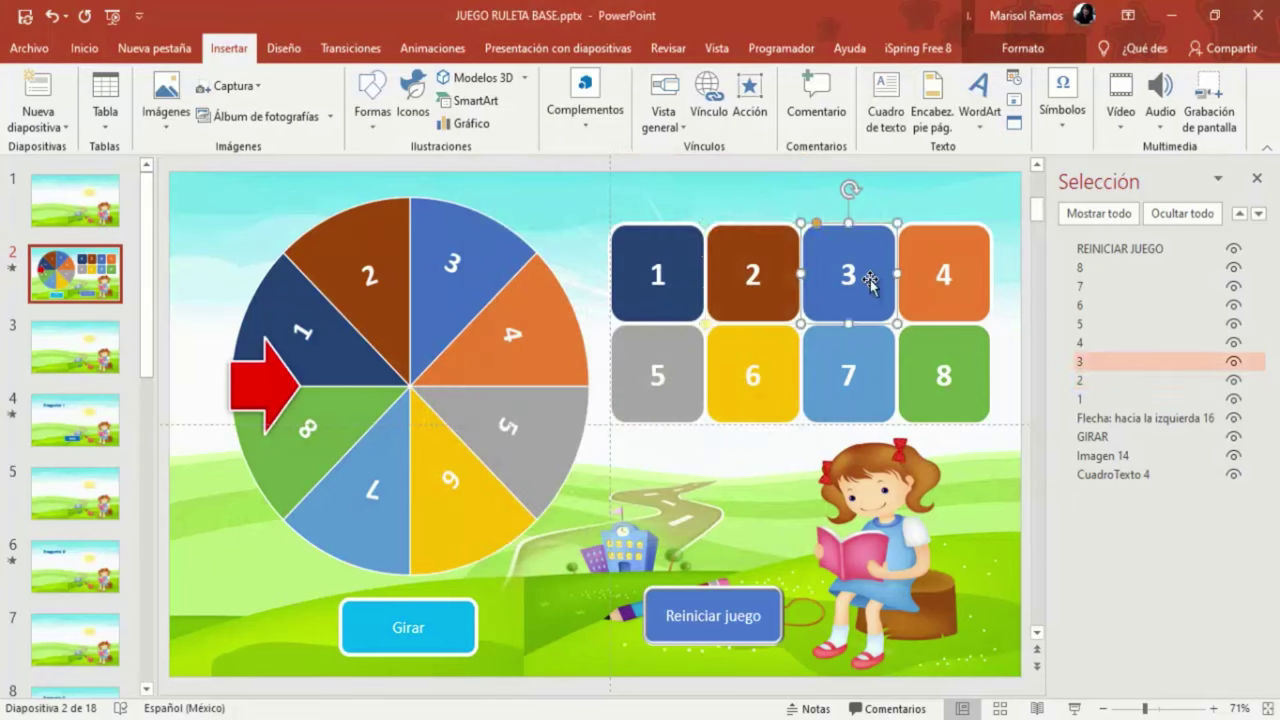
left_click(750, 95)
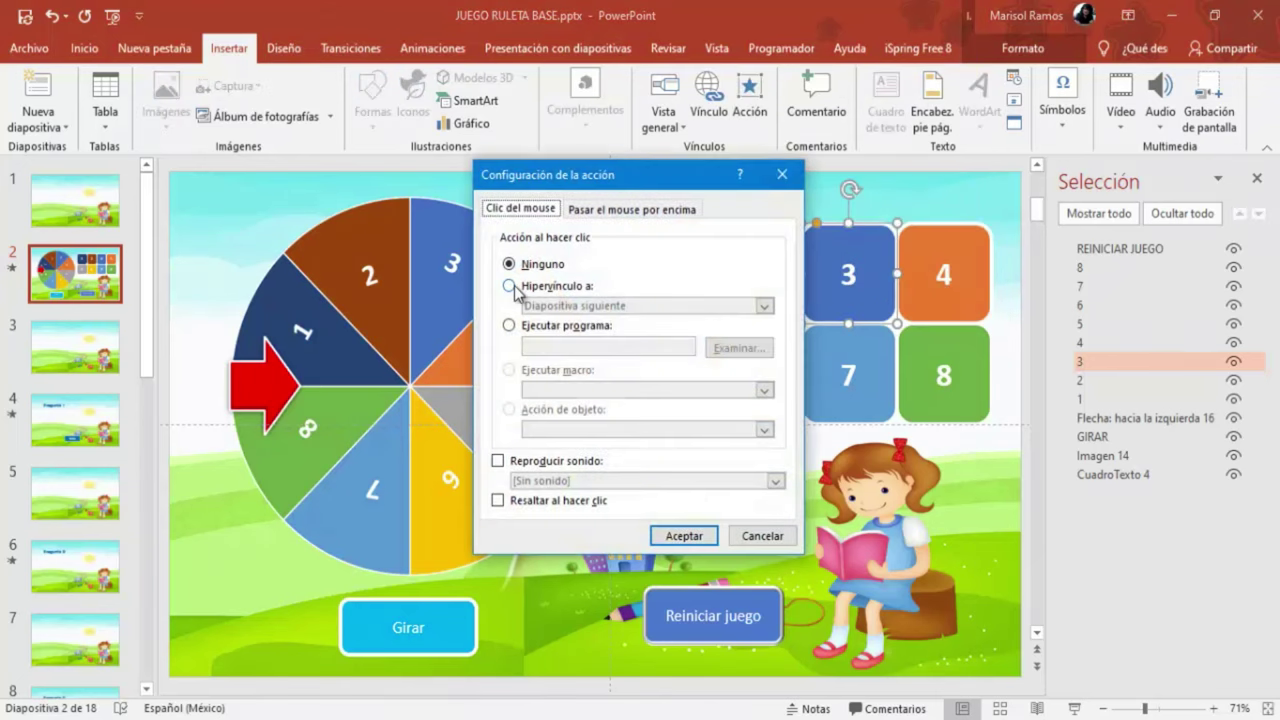
left_click(550, 288)
left_click(764, 306)
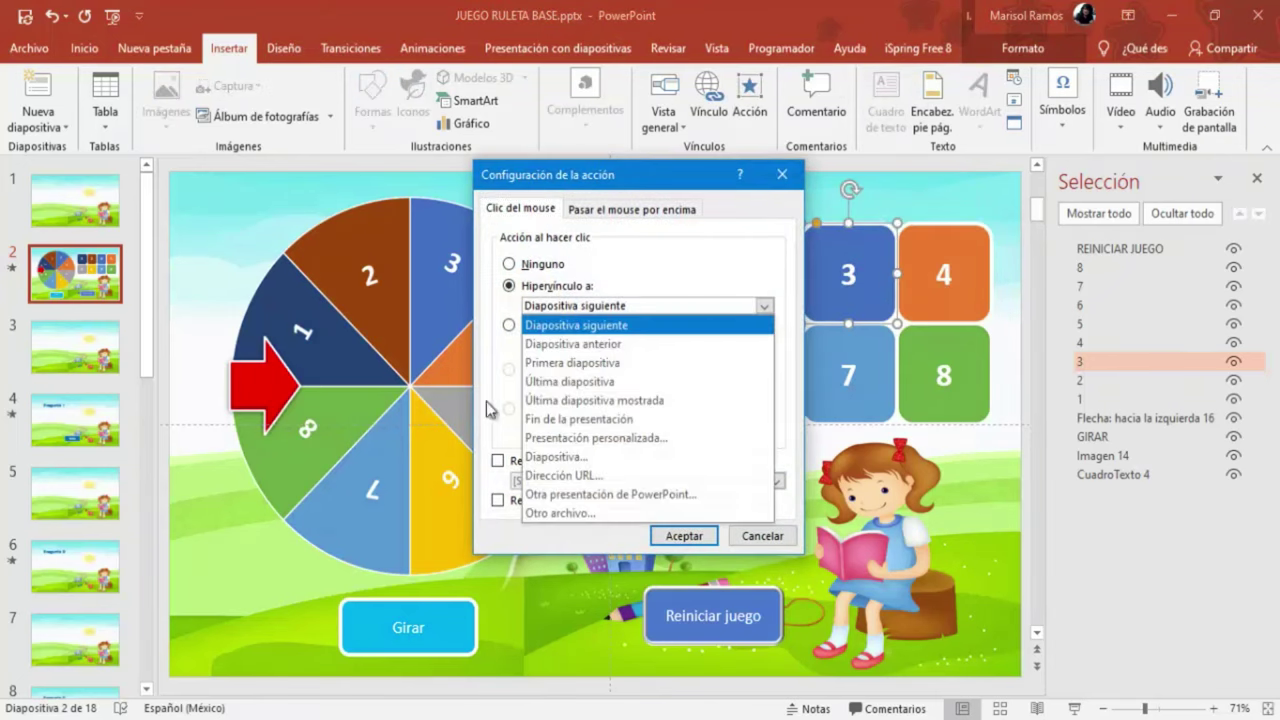
left_click(530, 460)
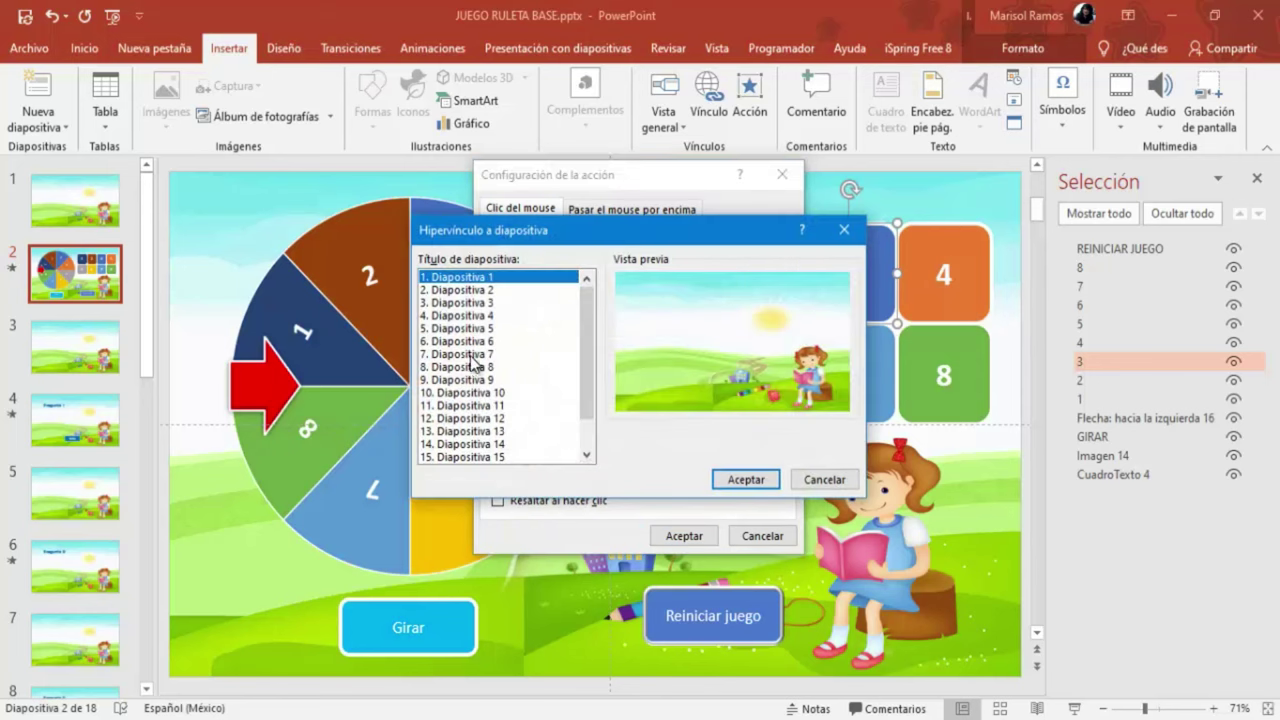
left_click(474, 356)
left_click(745, 479)
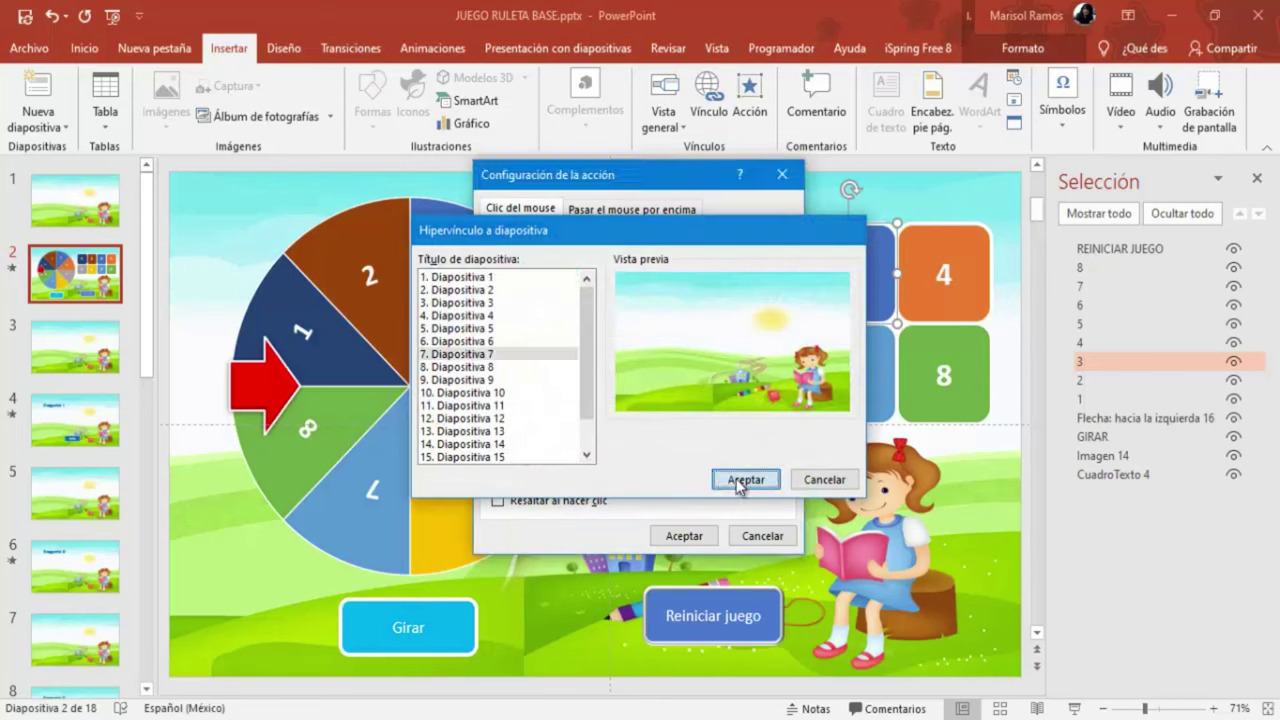
left_click(686, 537)
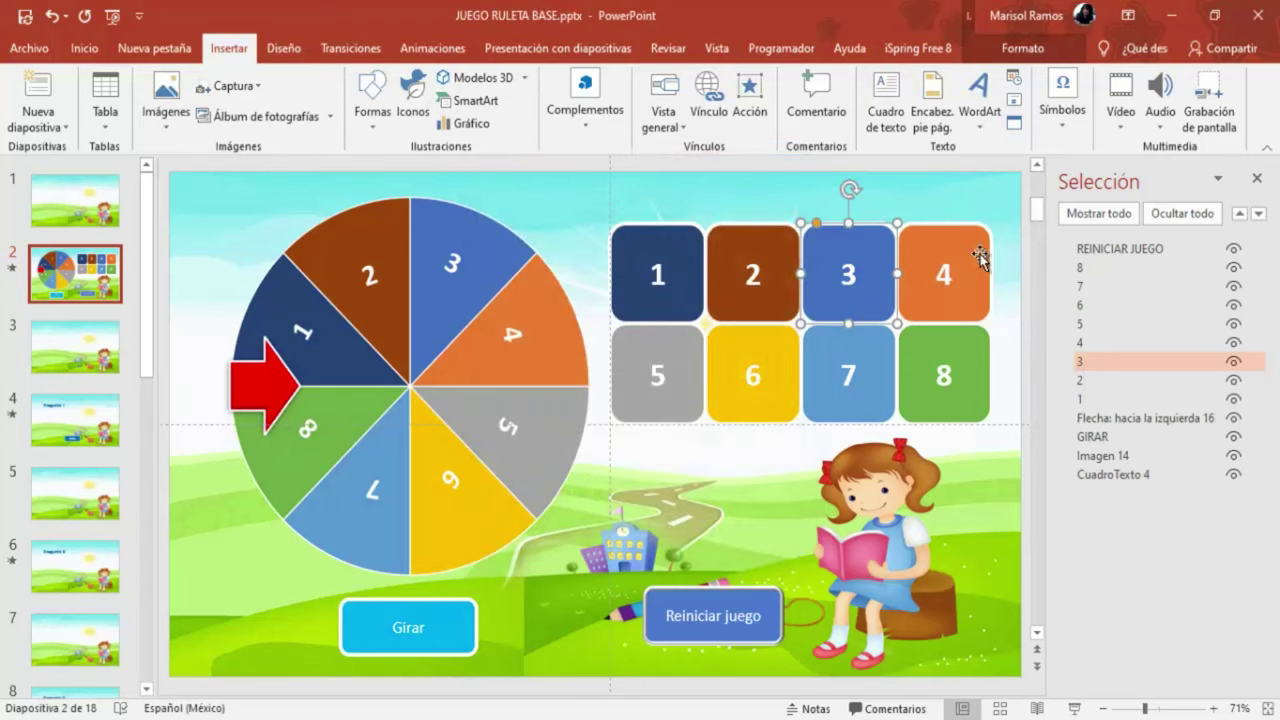
Step: Select tile 4 and hyperlink its click action to slide 9
left_click(978, 256)
left_click(750, 95)
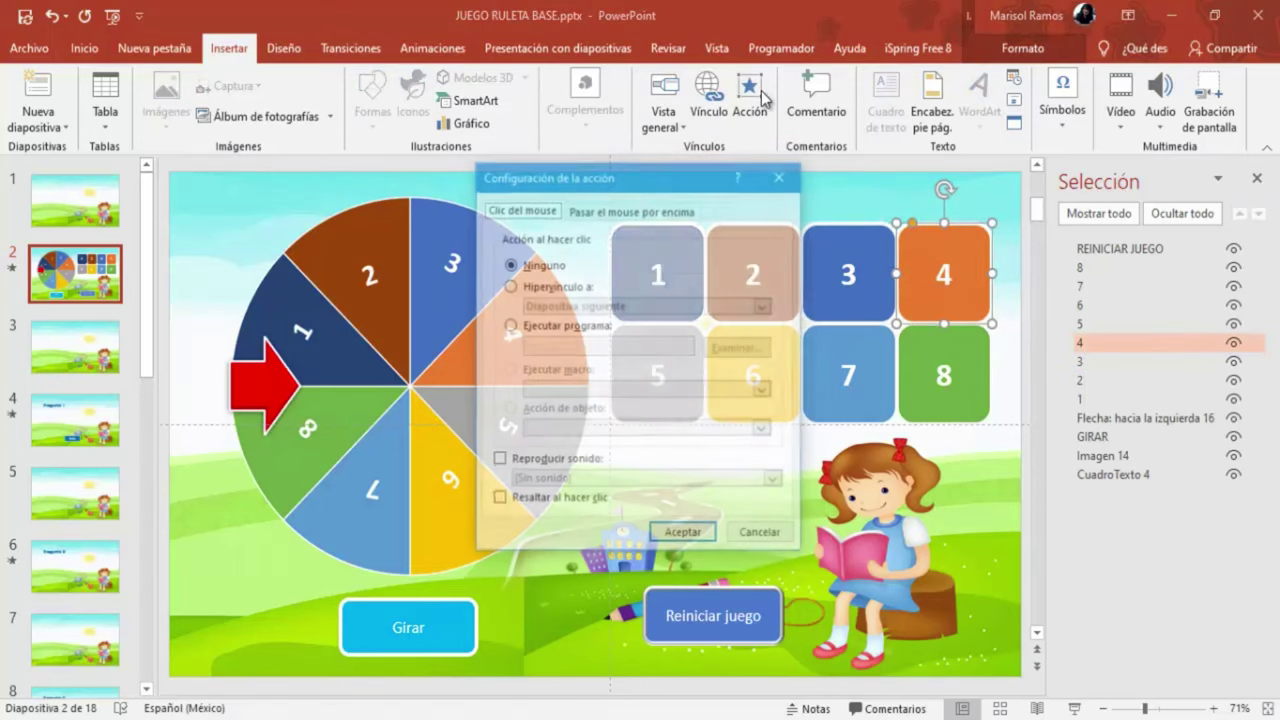
left_click(521, 288)
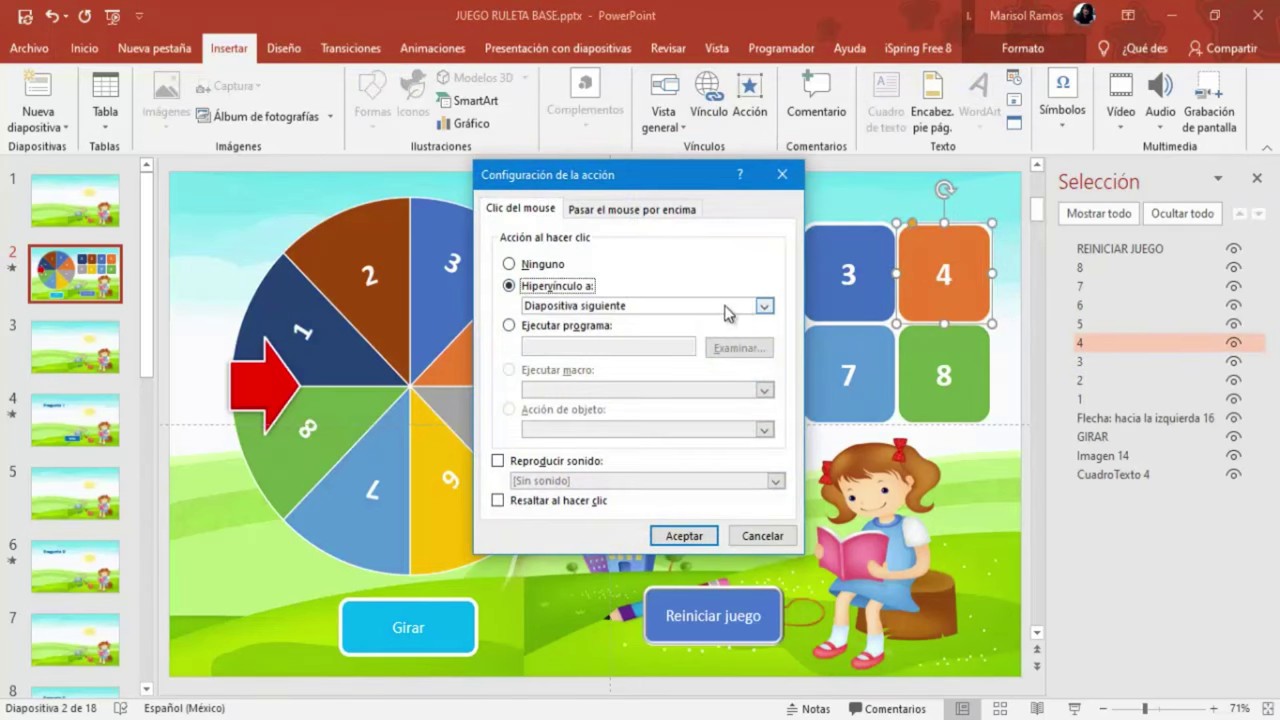
left_click(765, 307)
left_click(553, 457)
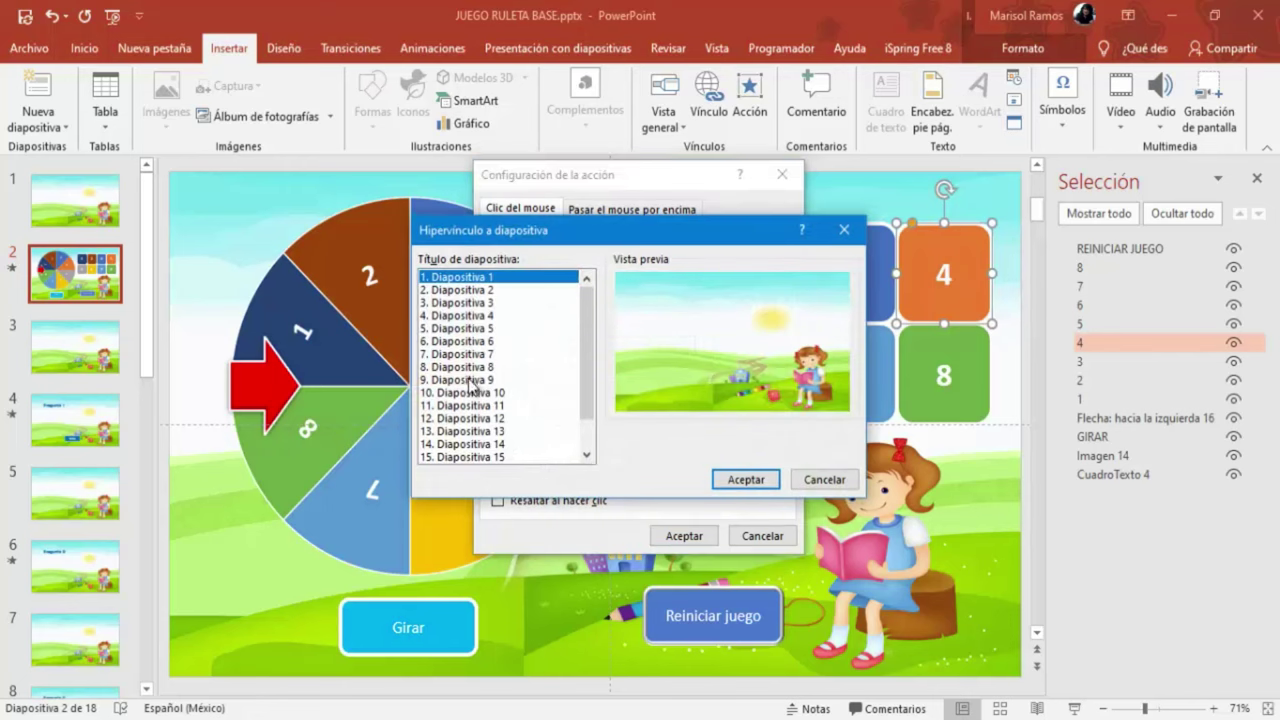
left_click(470, 382)
left_click(740, 479)
left_click(696, 545)
left_click(669, 352)
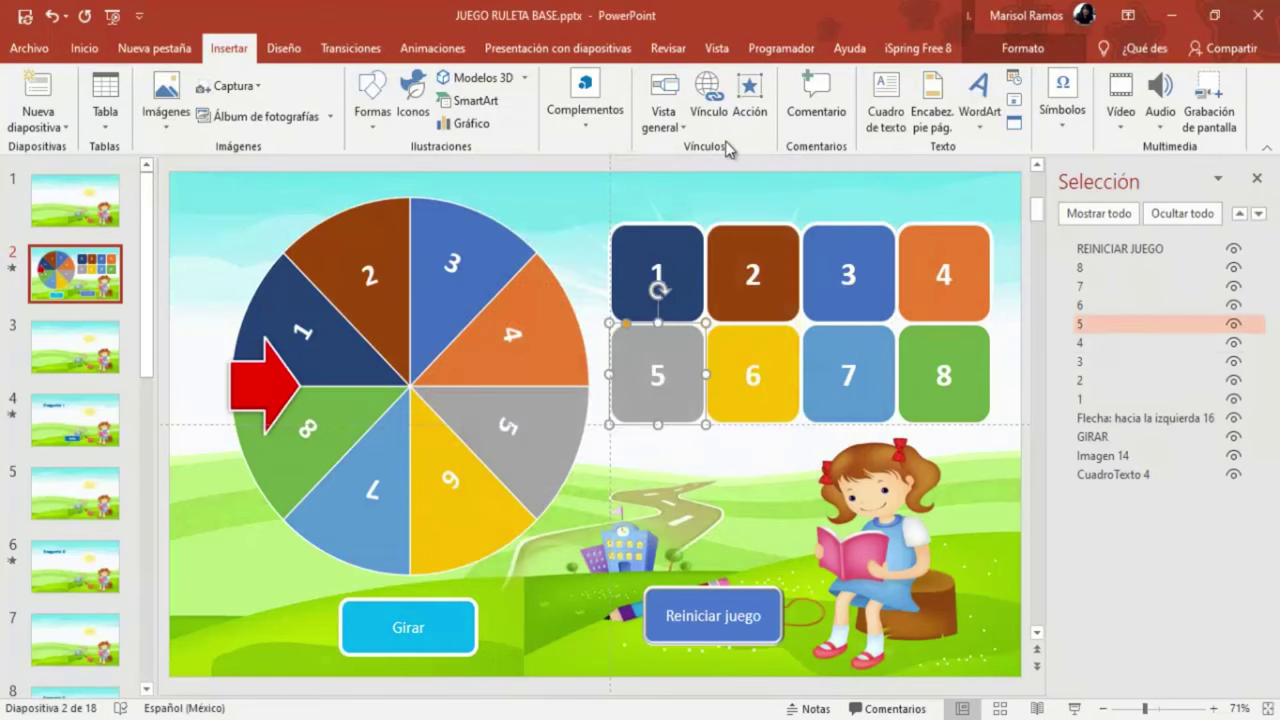
Step: Give tile 5 a click action that hyperlinks to slide 11
left_click(752, 100)
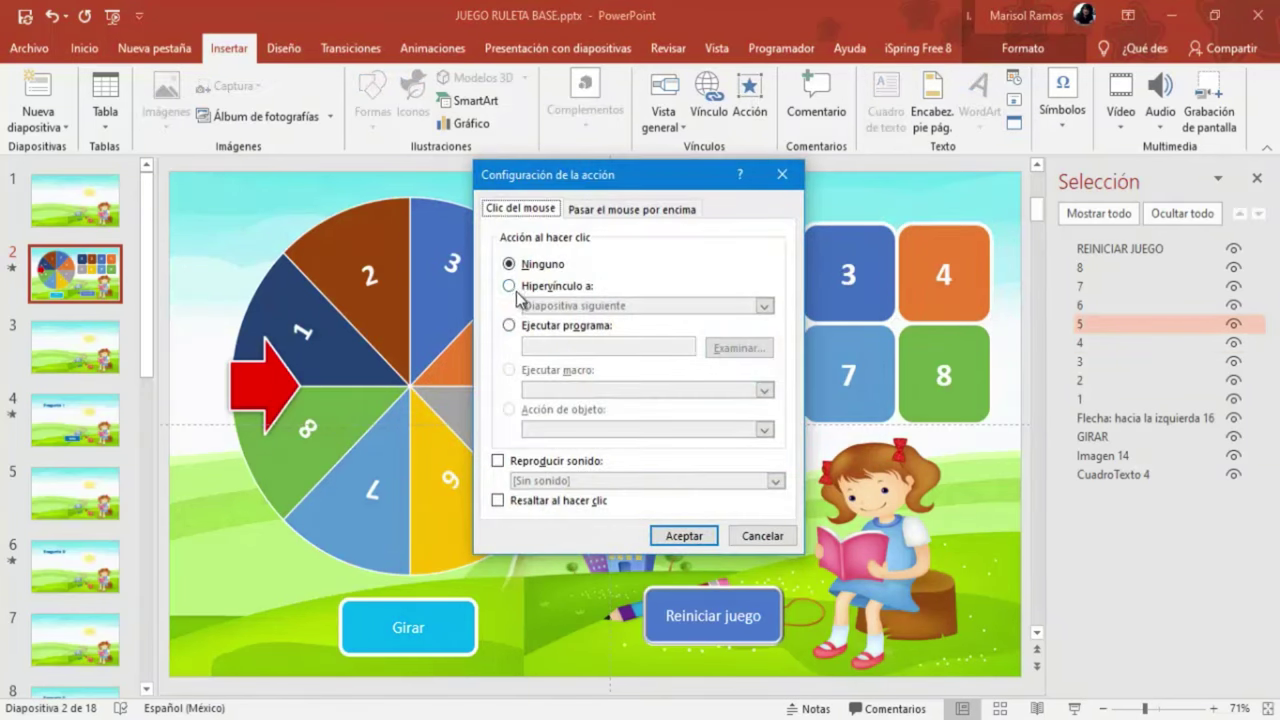
left_click(510, 287)
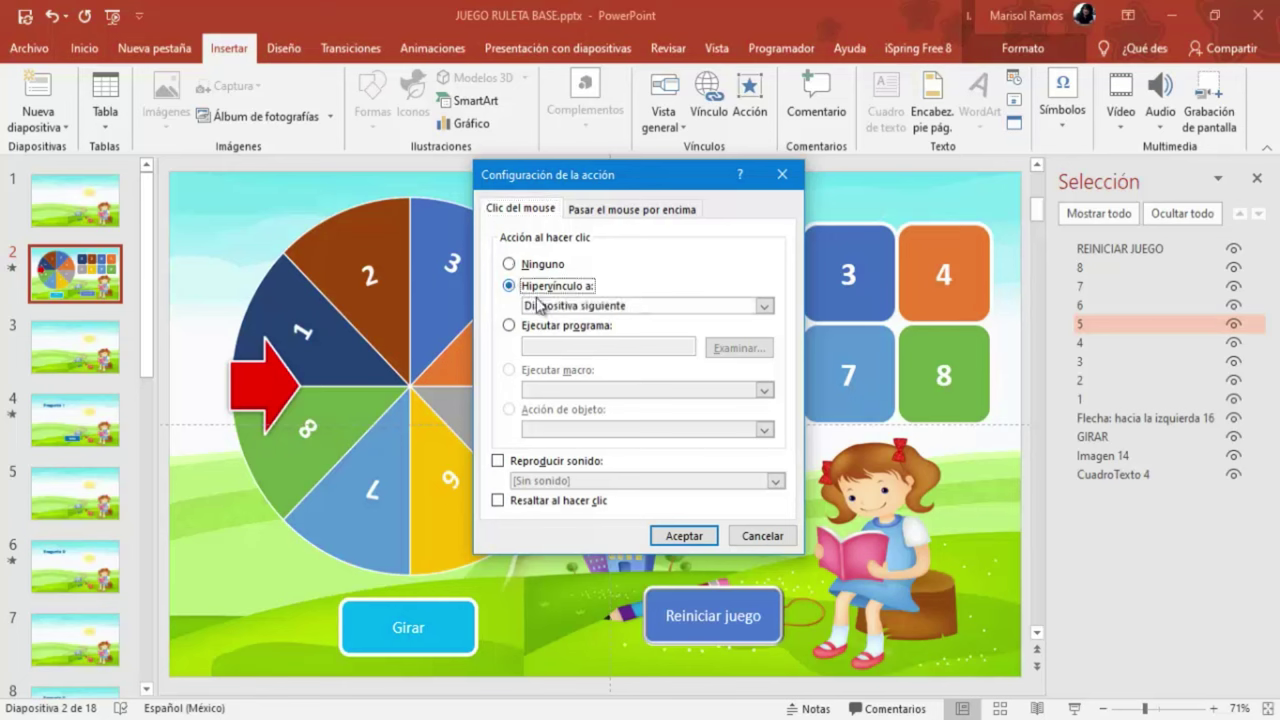
left_click(763, 306)
left_click(559, 460)
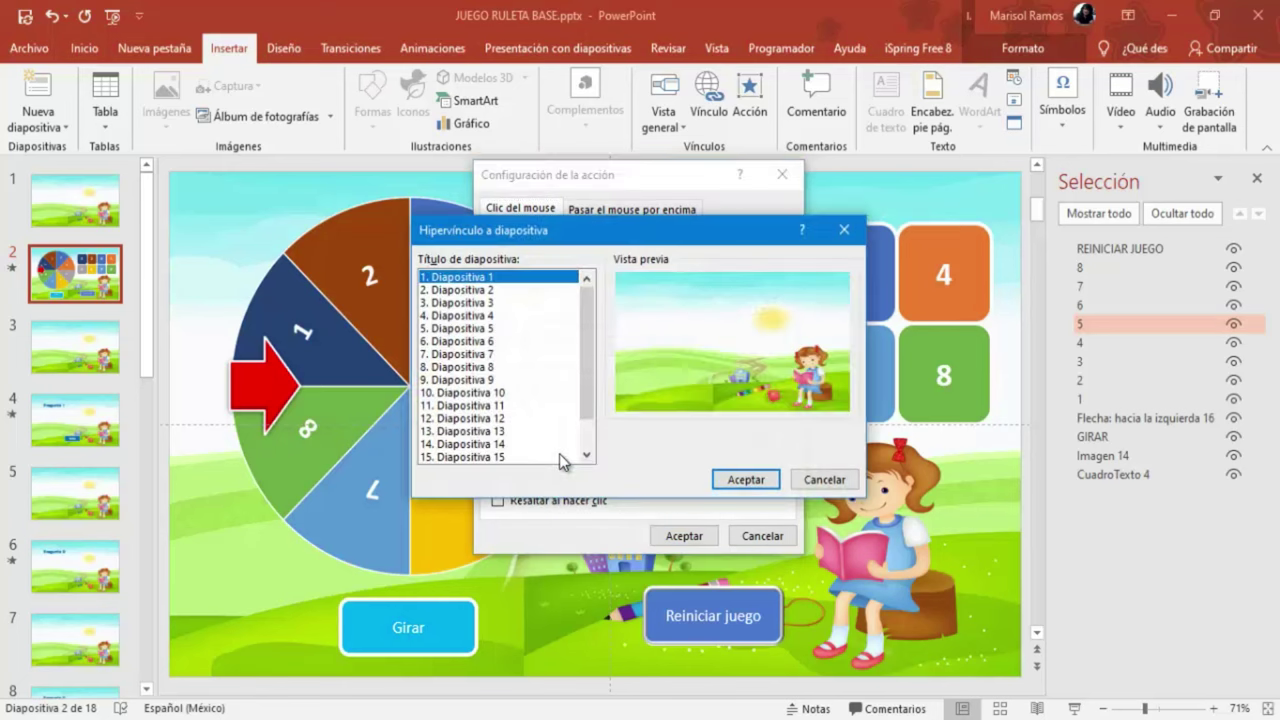
left_click(490, 407)
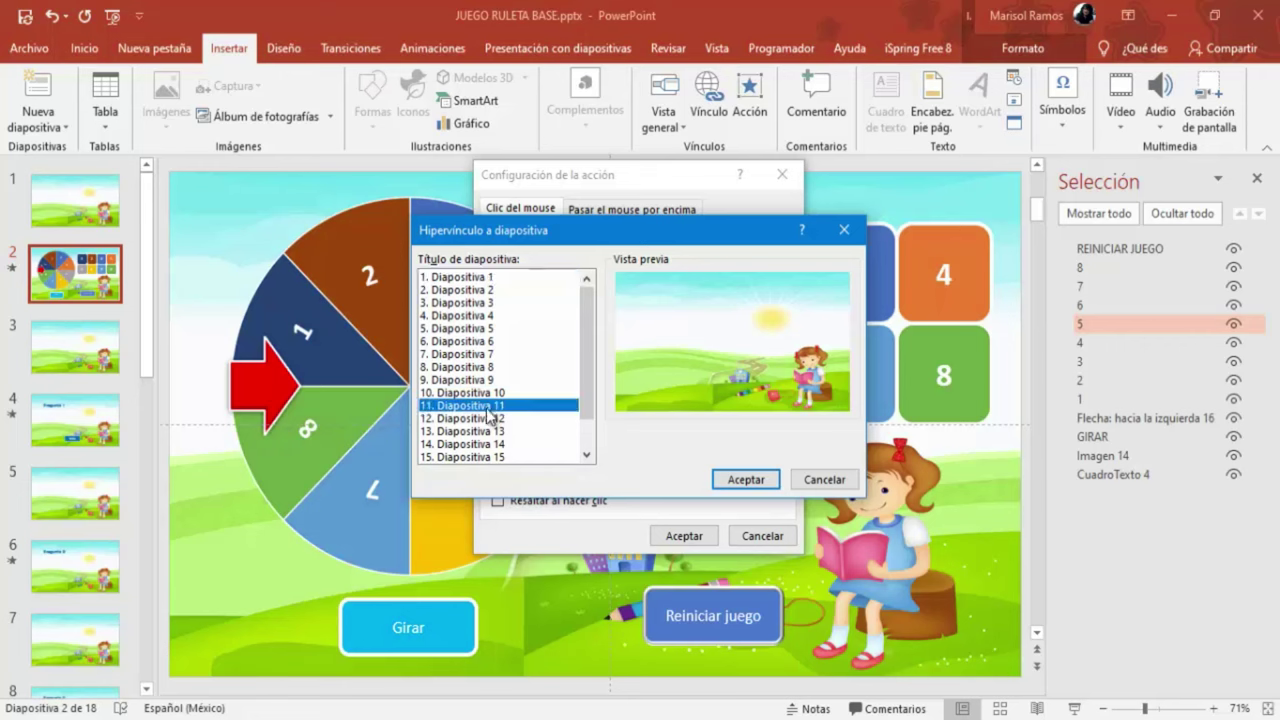
left_click(740, 479)
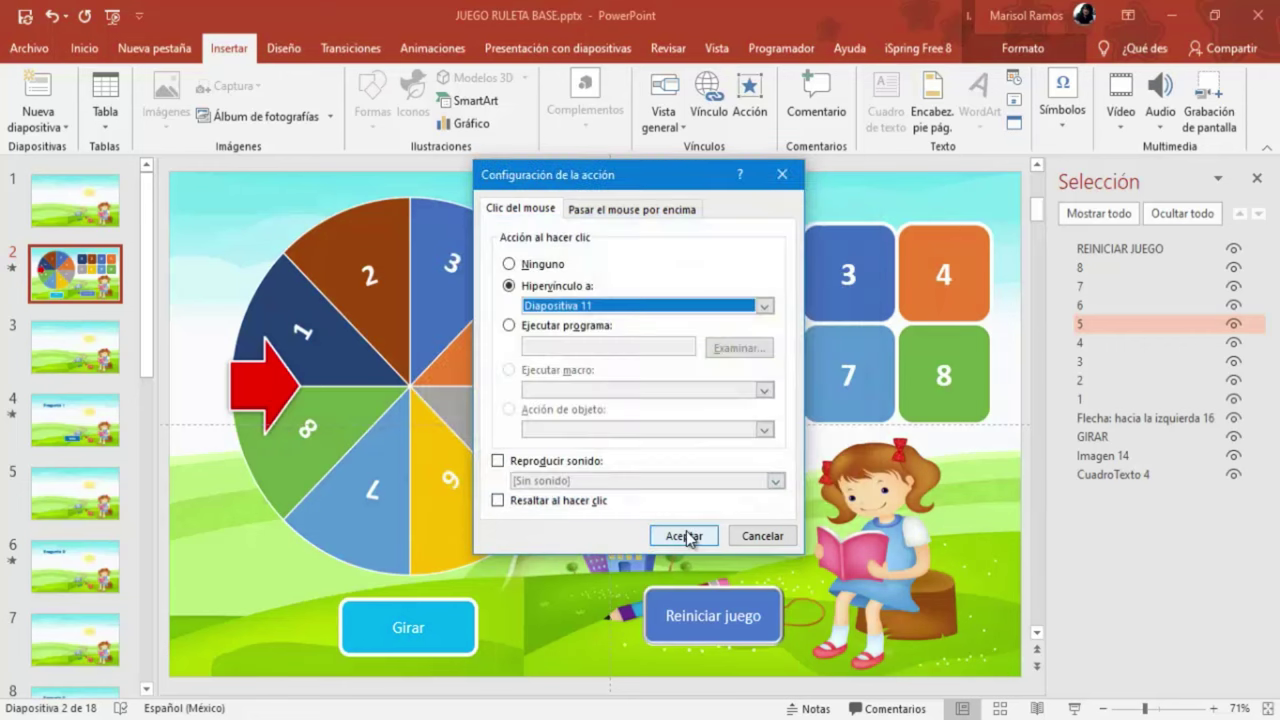
left_click(684, 535)
Step: Set square 6's click action to hyperlink to slide 13
left_click(762, 365)
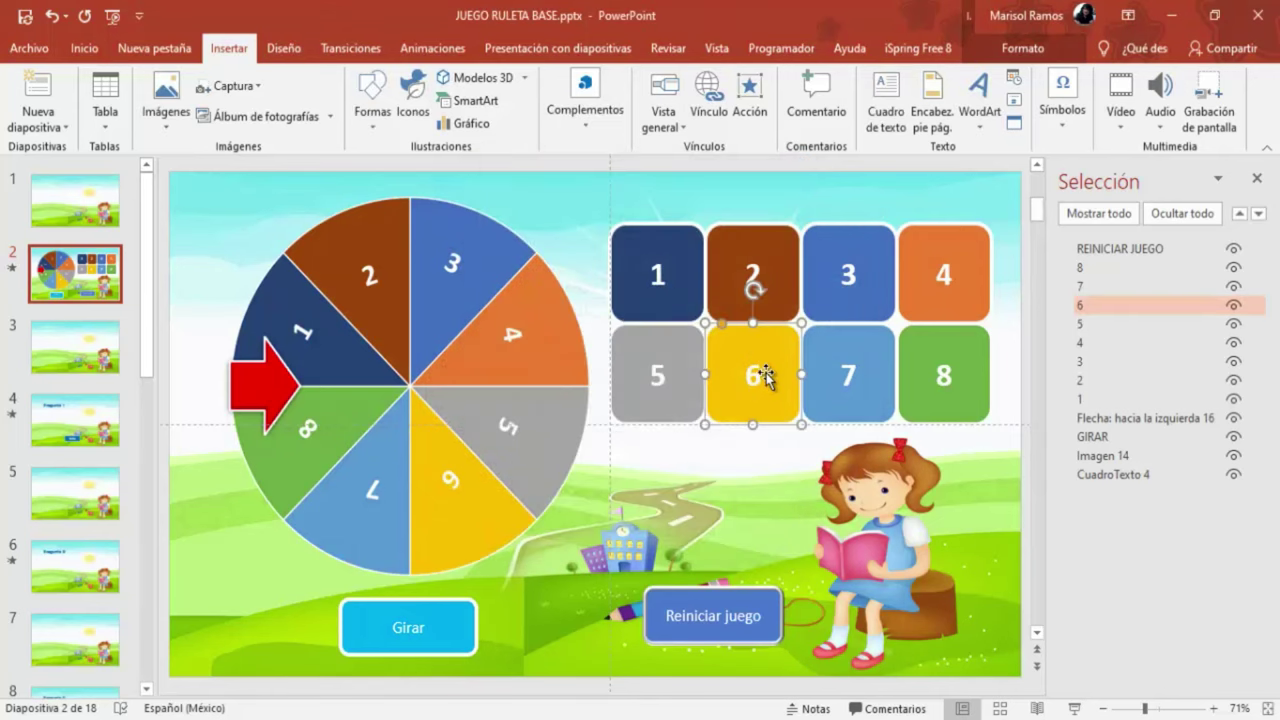
left_click(750, 100)
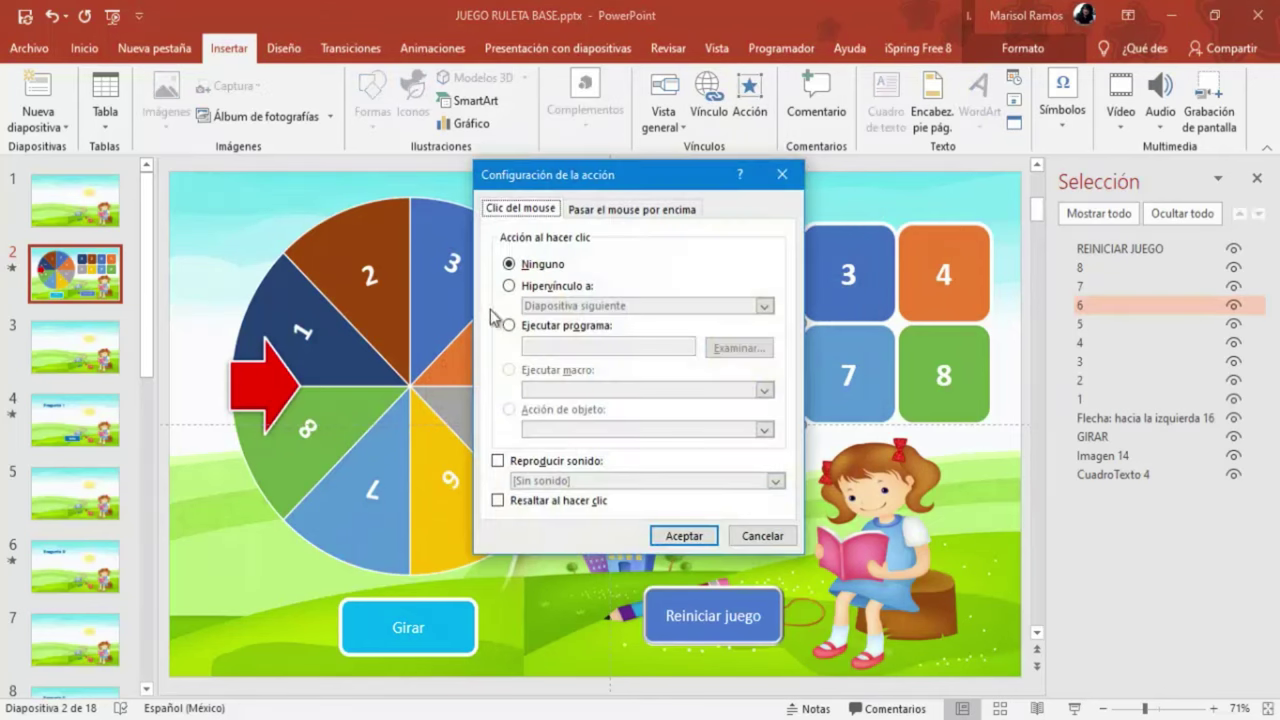
left_click(517, 289)
left_click(764, 306)
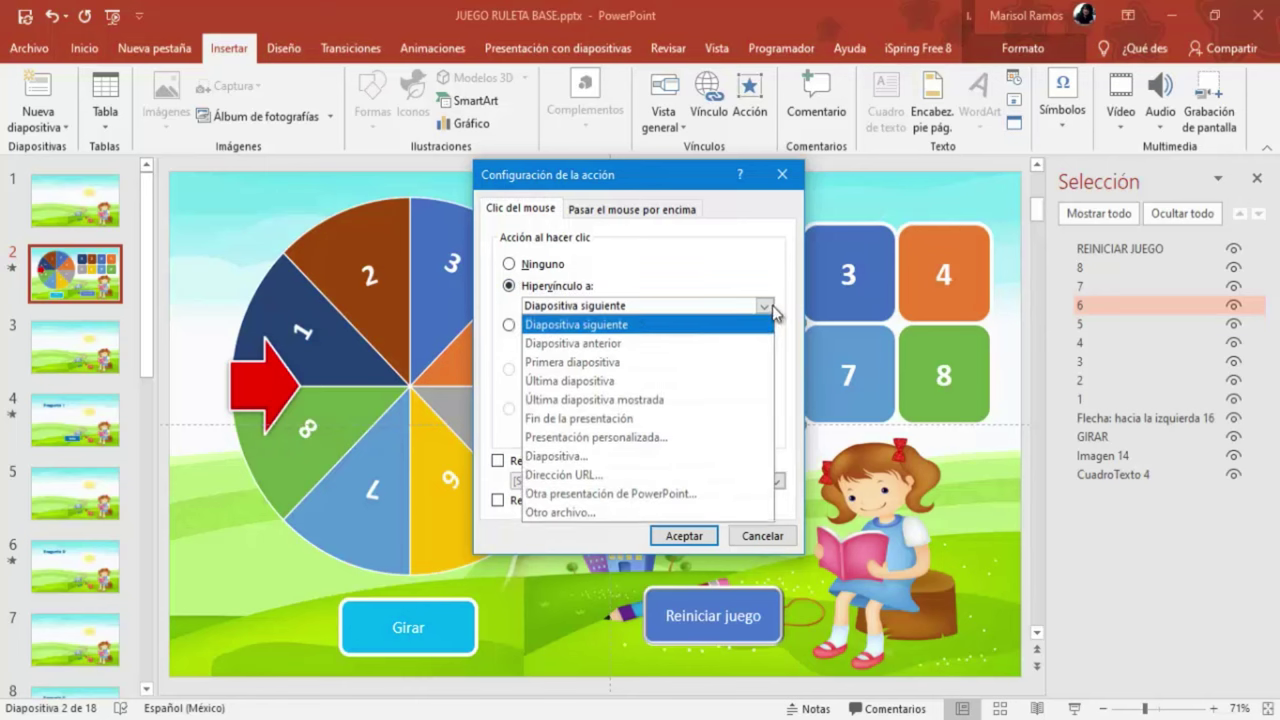
left_click(575, 456)
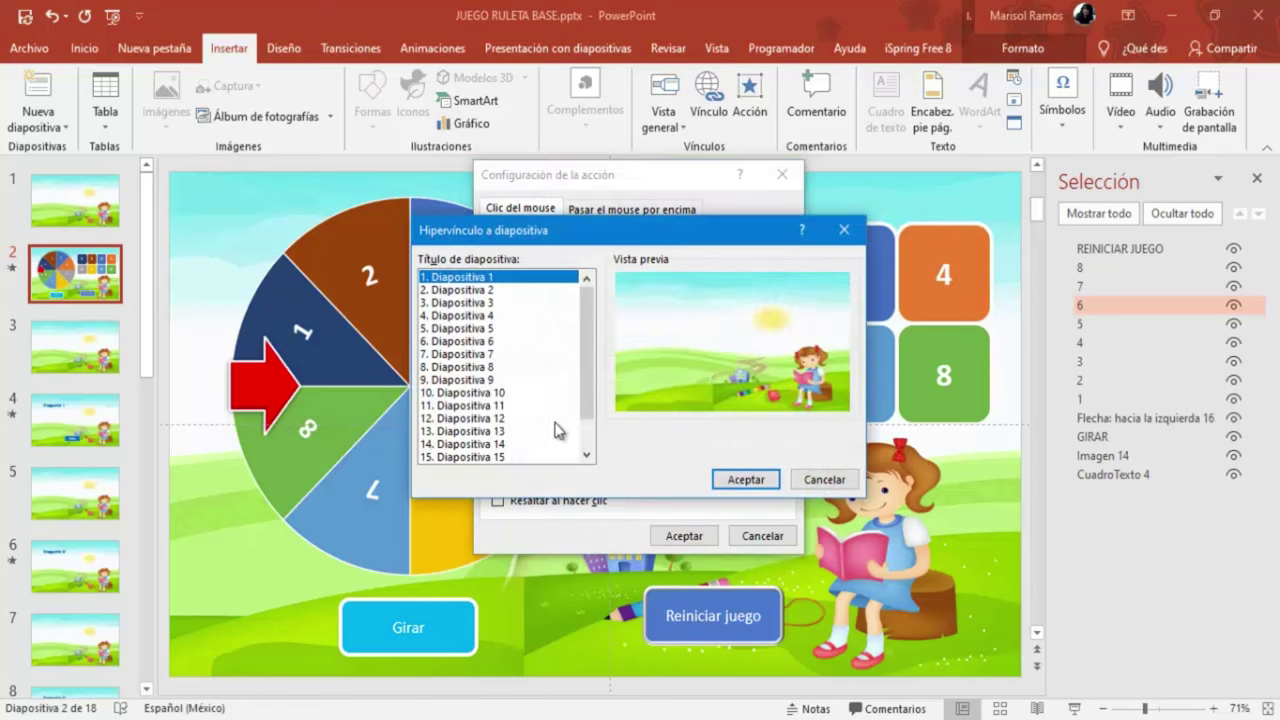
left_click(495, 431)
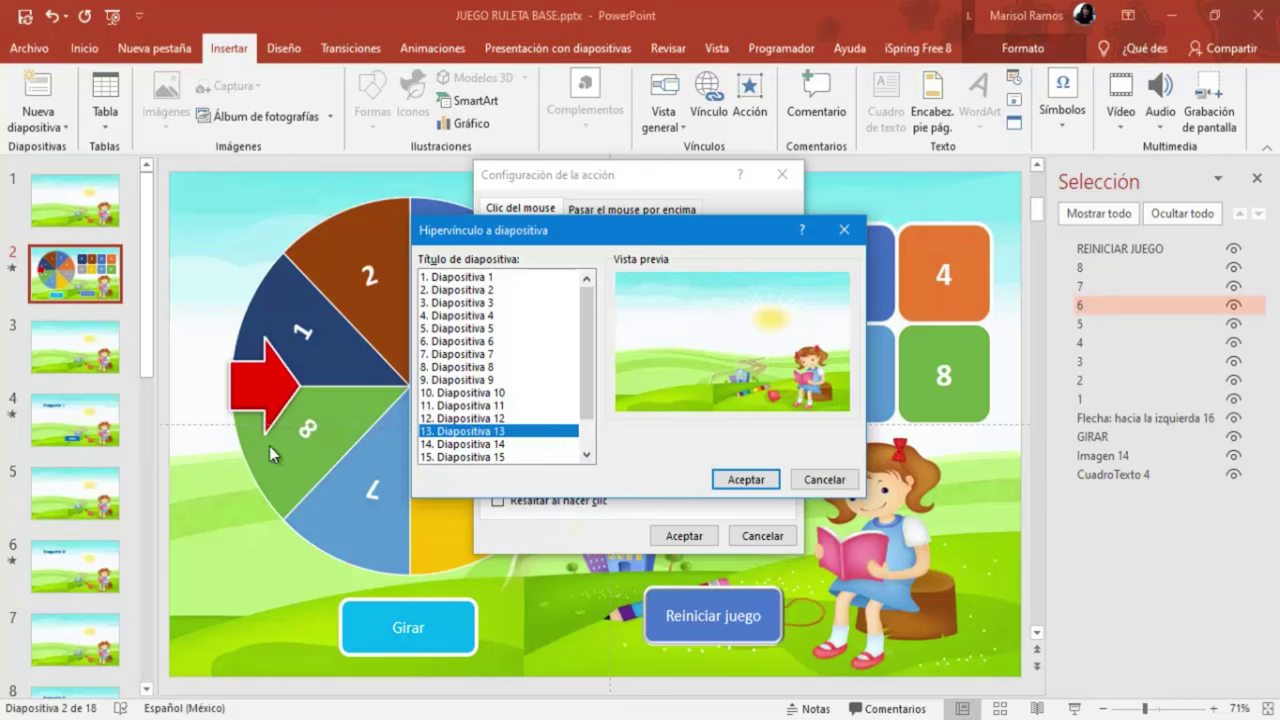
left_click(740, 479)
left_click(688, 535)
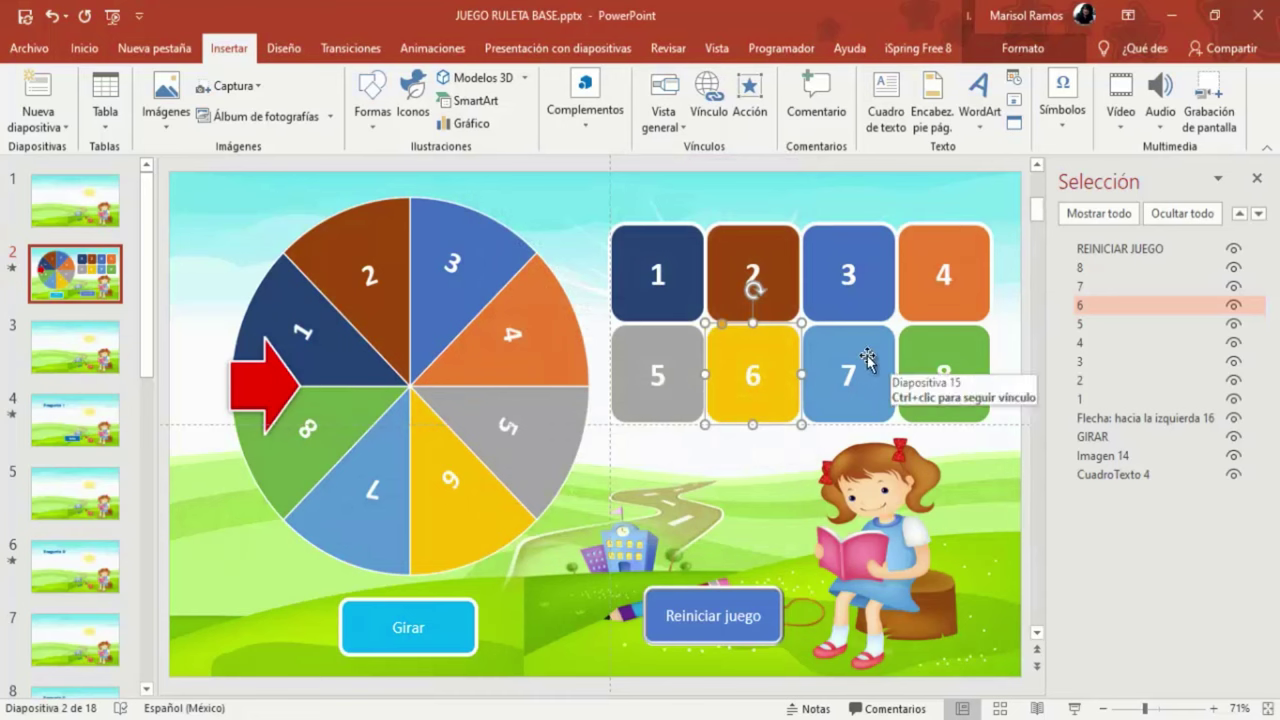
left_click(868, 360)
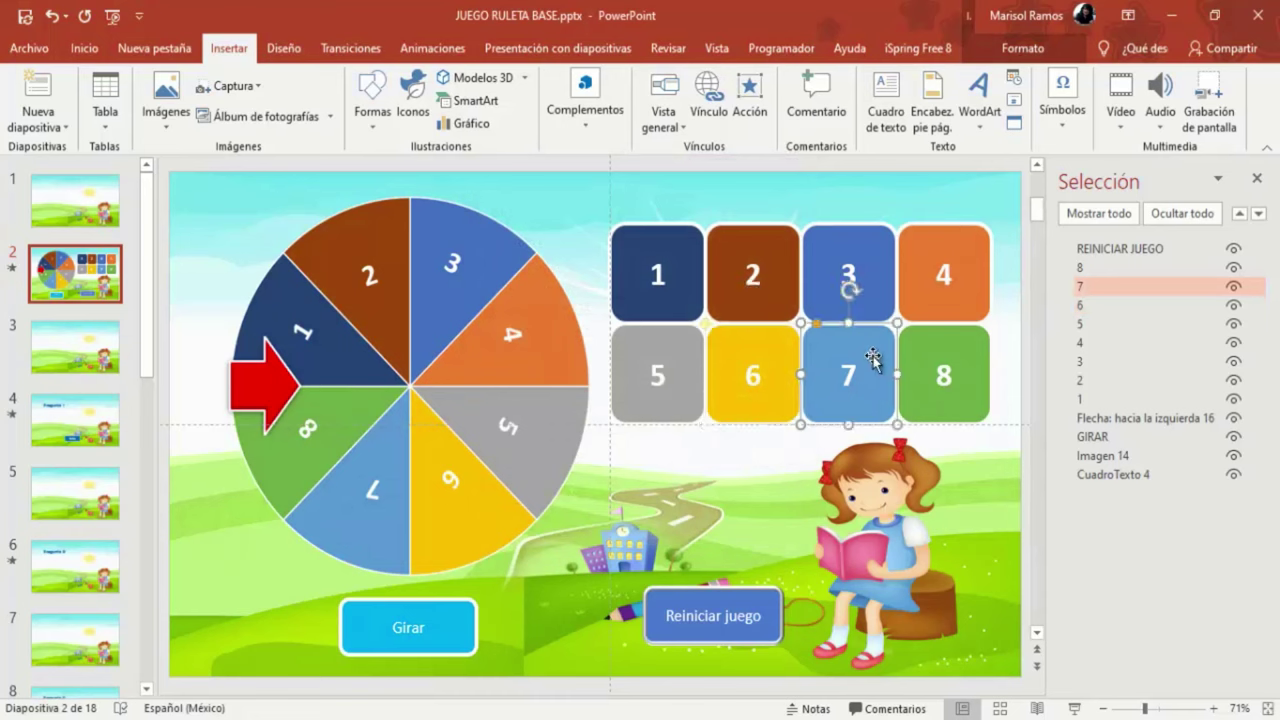
Step: Hyperlink square 7 on click to slide 15
left_click(755, 97)
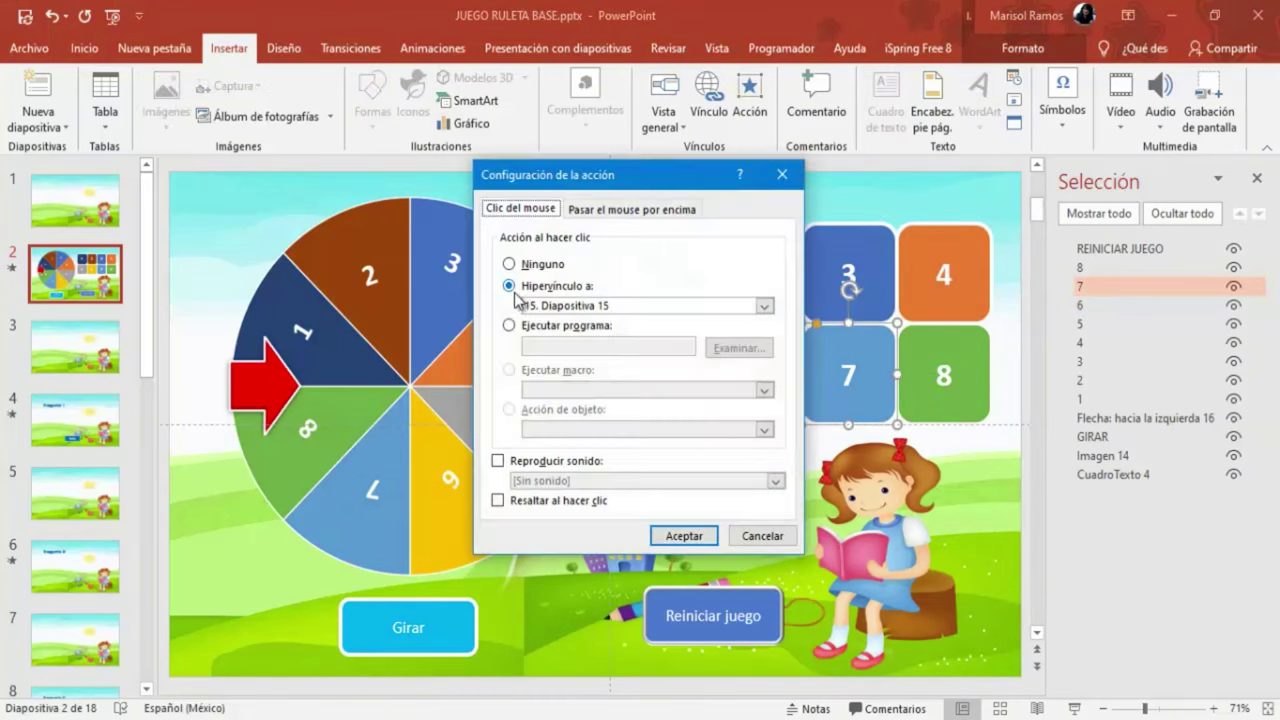
left_click(775, 311)
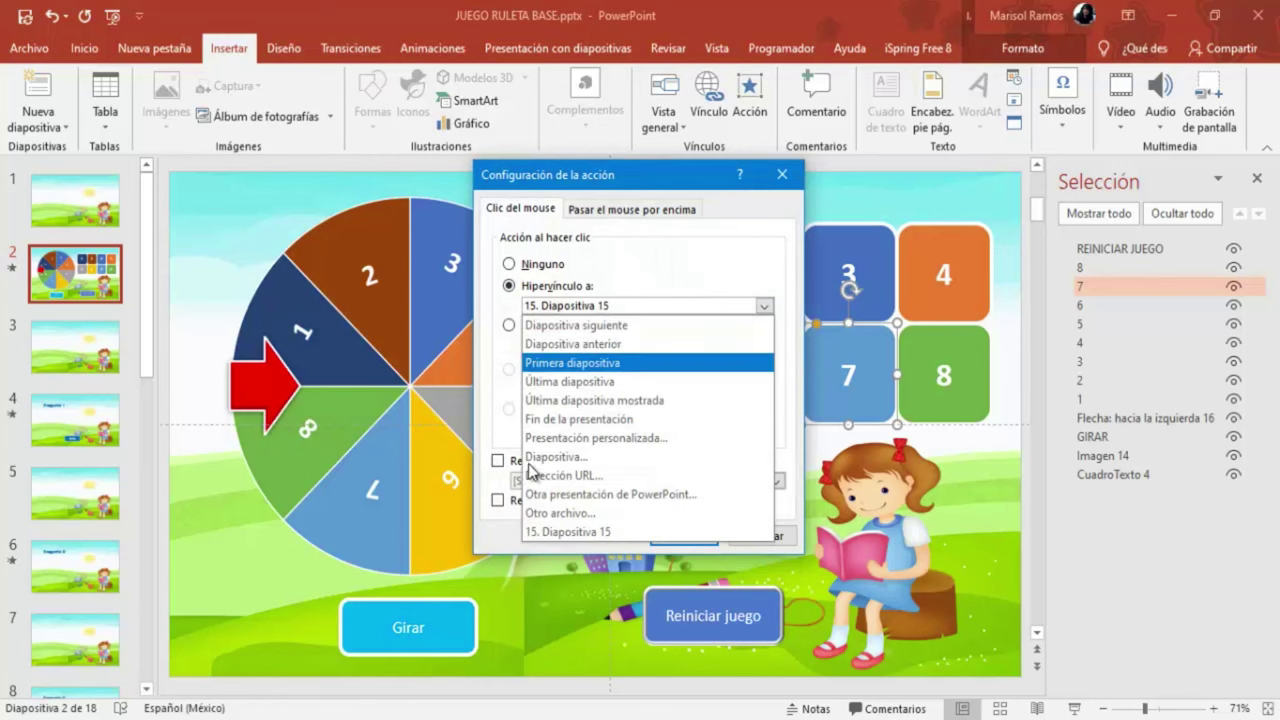
left_click(542, 460)
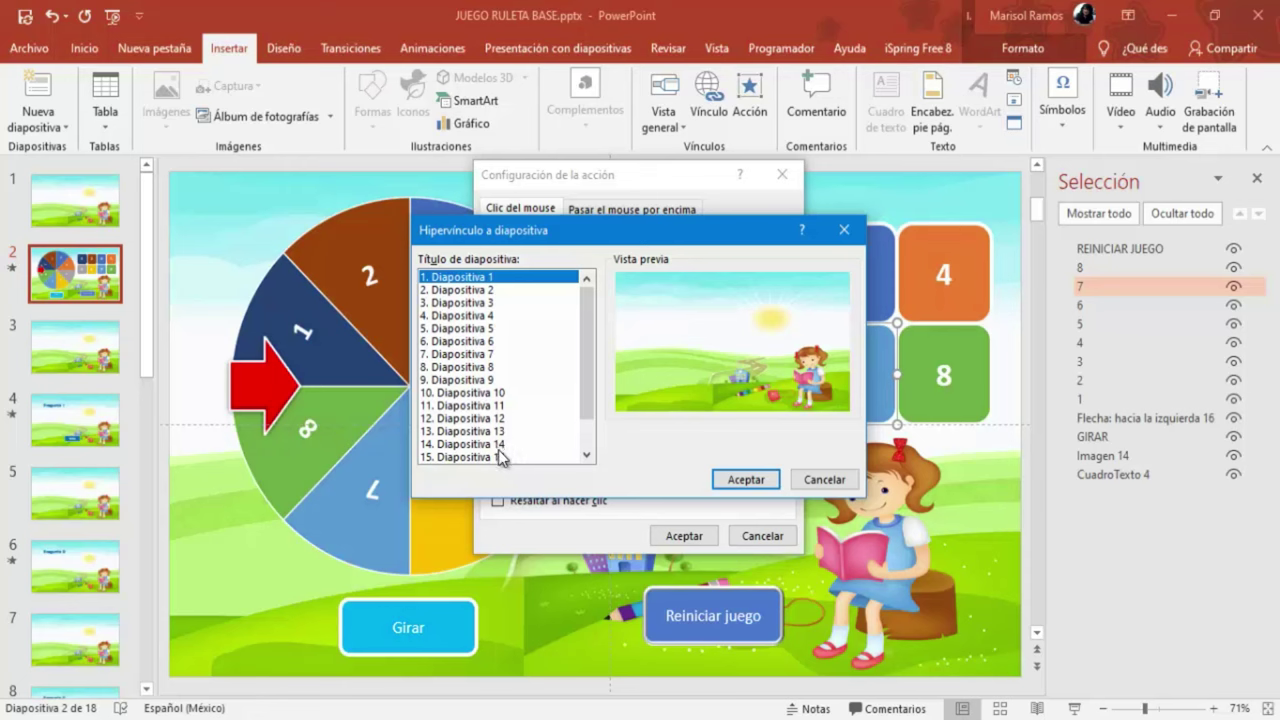
left_click(503, 457)
left_click(716, 482)
left_click(684, 534)
Step: Select square 8 and hyperlink it on click to slide 17
left_click(970, 364)
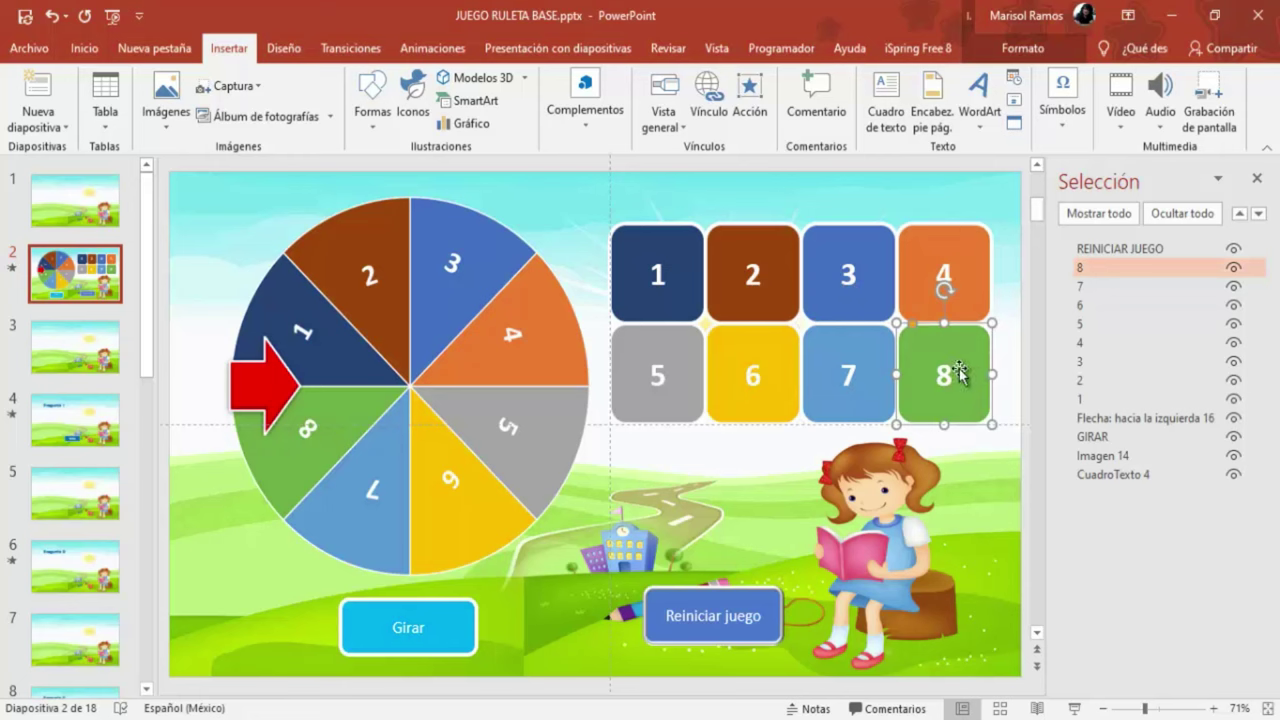
left_click(750, 95)
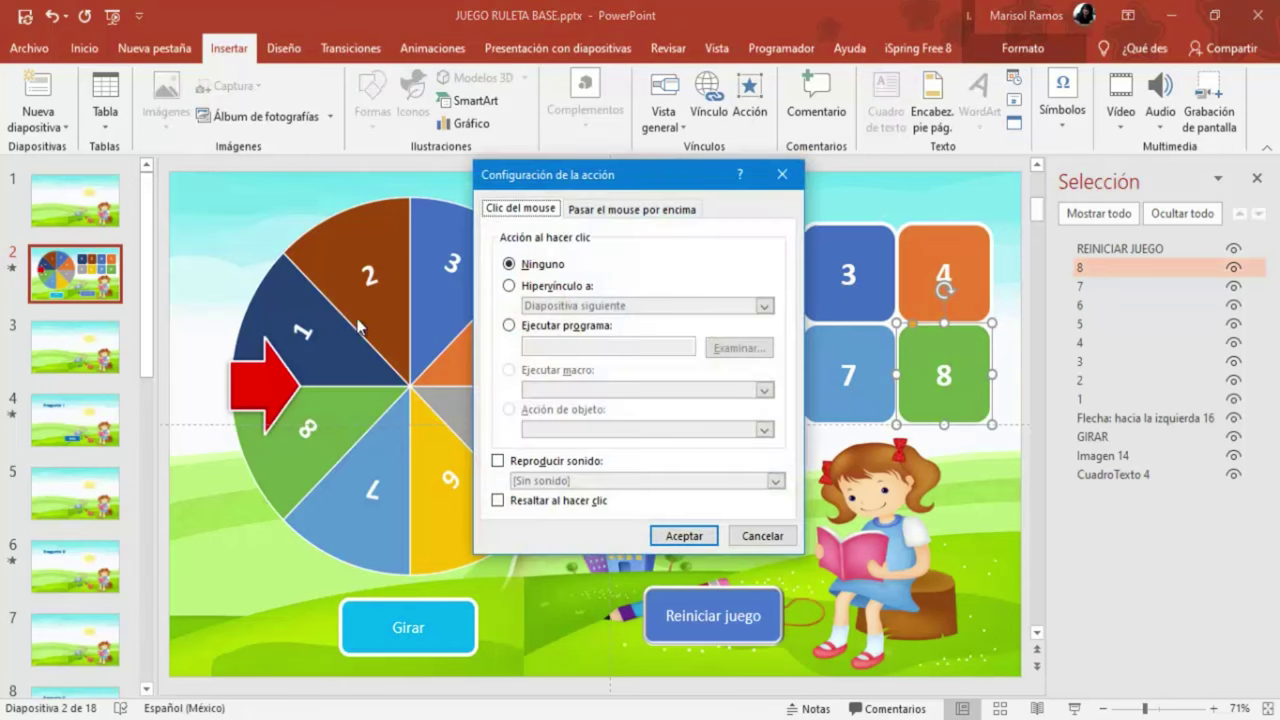
left_click(509, 285)
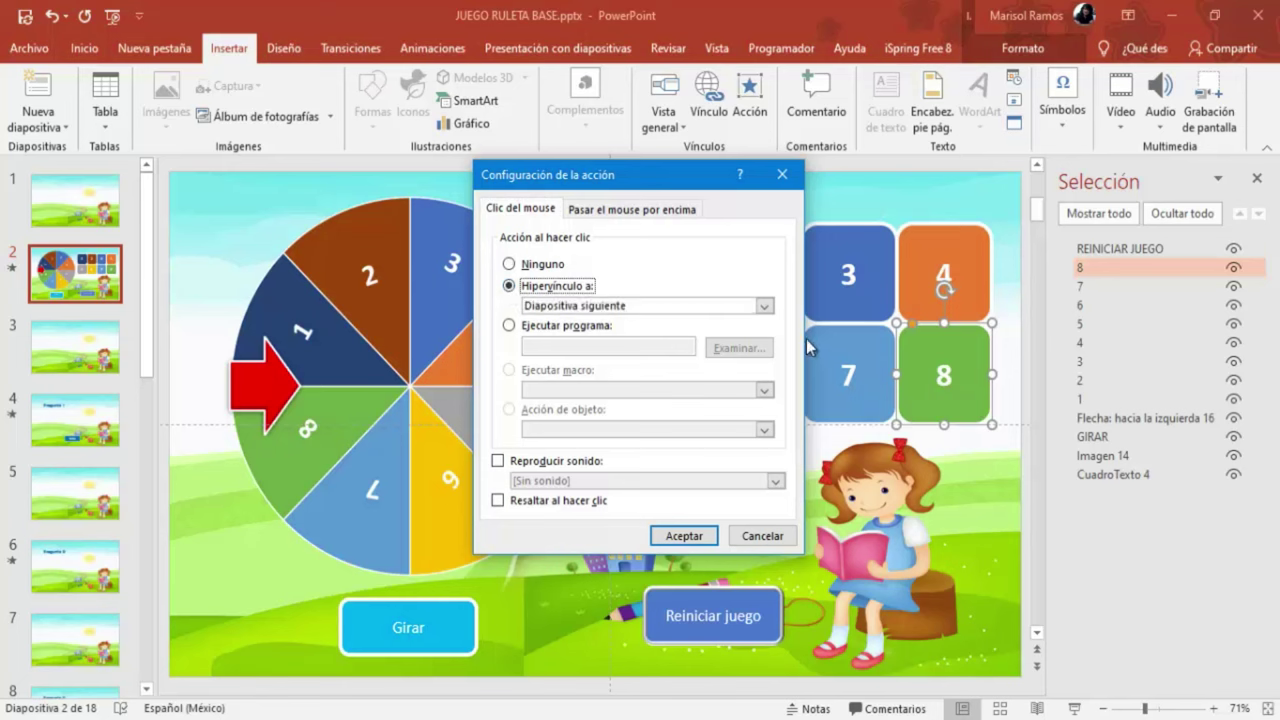
left_click(765, 306)
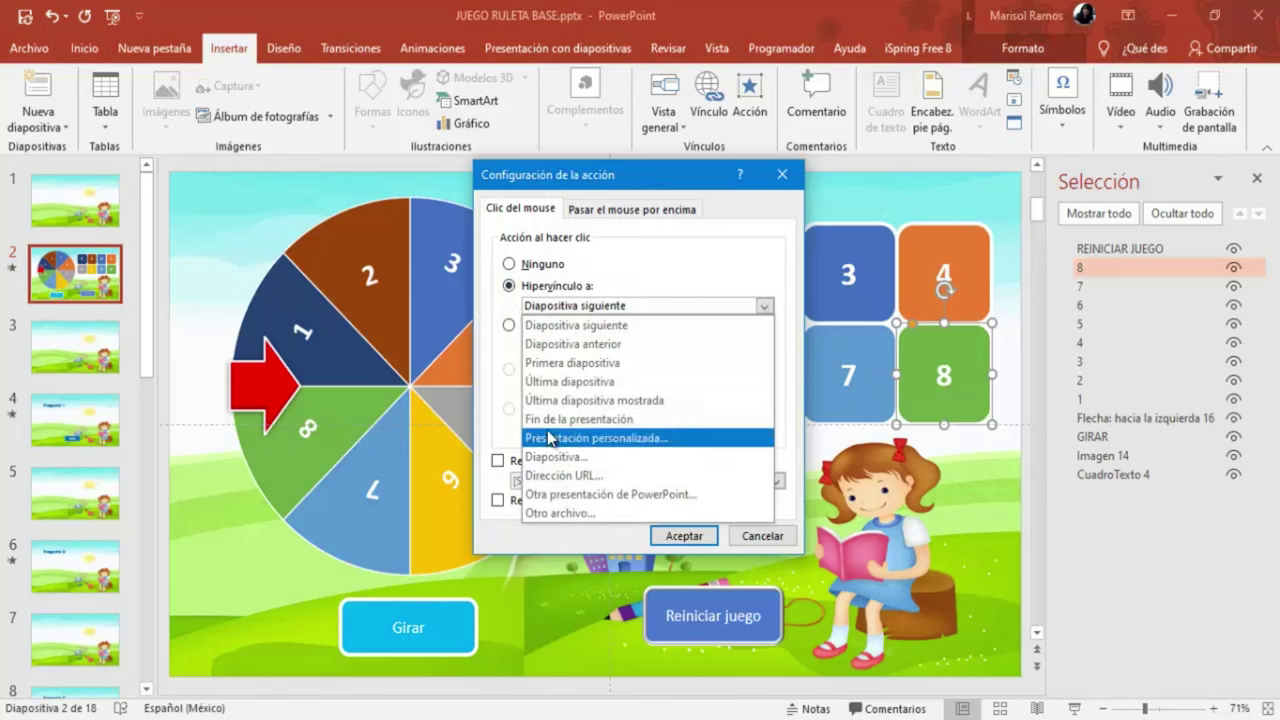
left_click(571, 456)
scroll(510, 408, "down", 1)
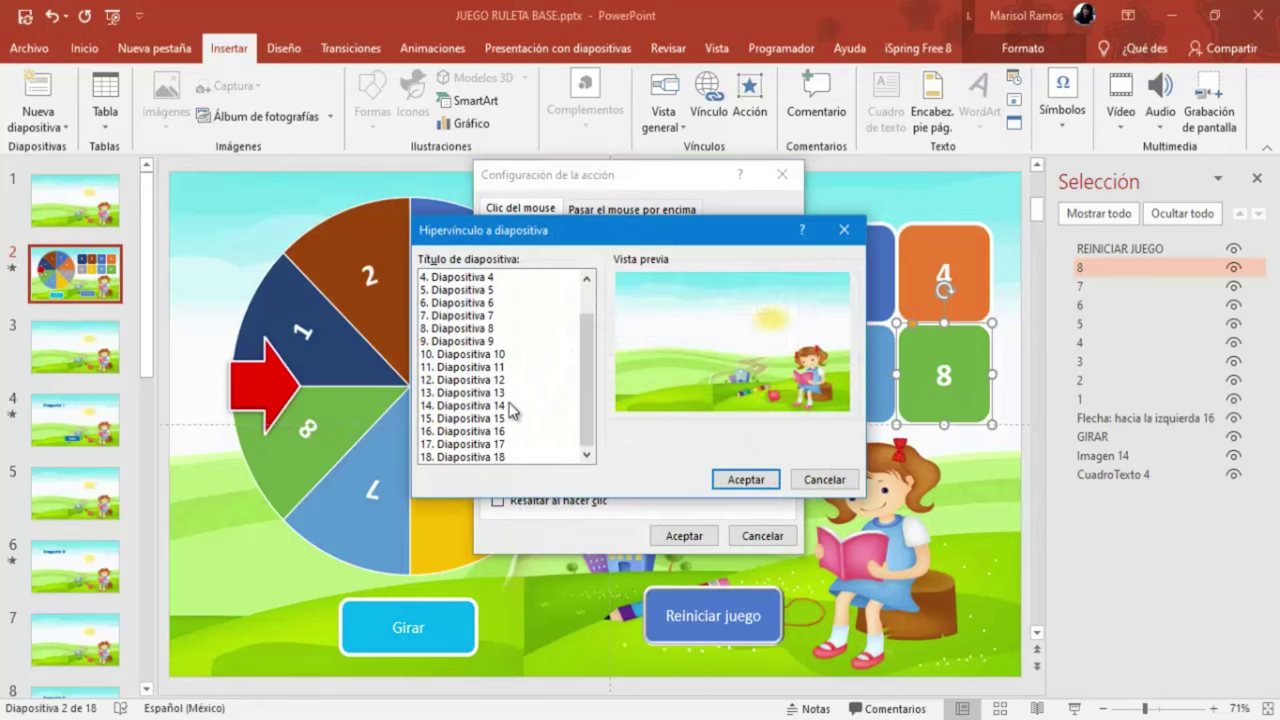
left_click(487, 445)
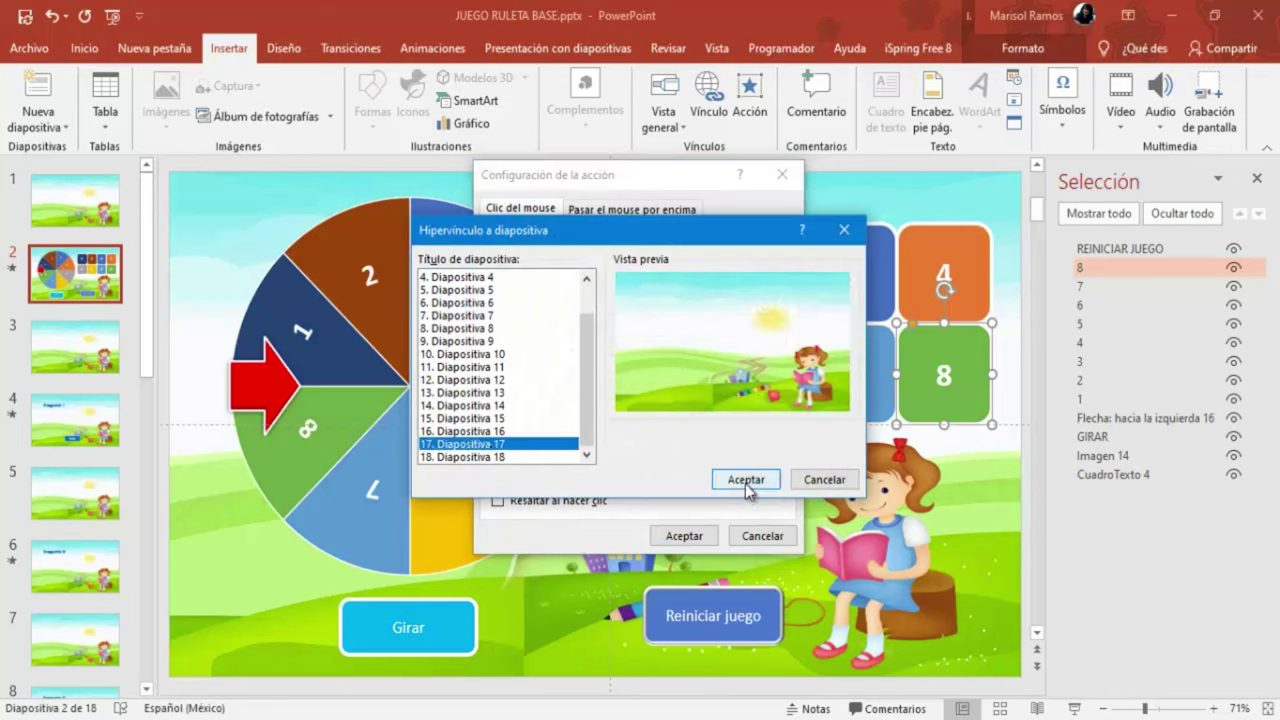
left_click(745, 479)
left_click(684, 535)
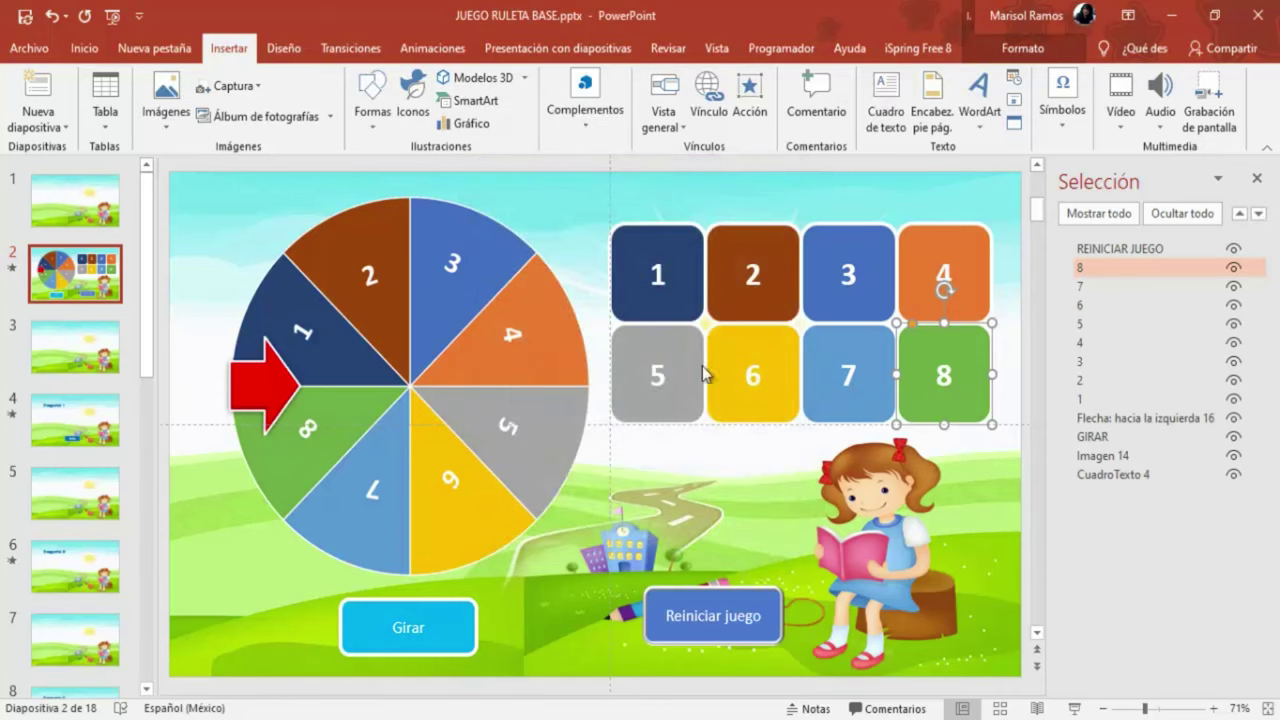
Step: Return to blank slide 3 and show its Transiciones timing settings
left_click(66, 358)
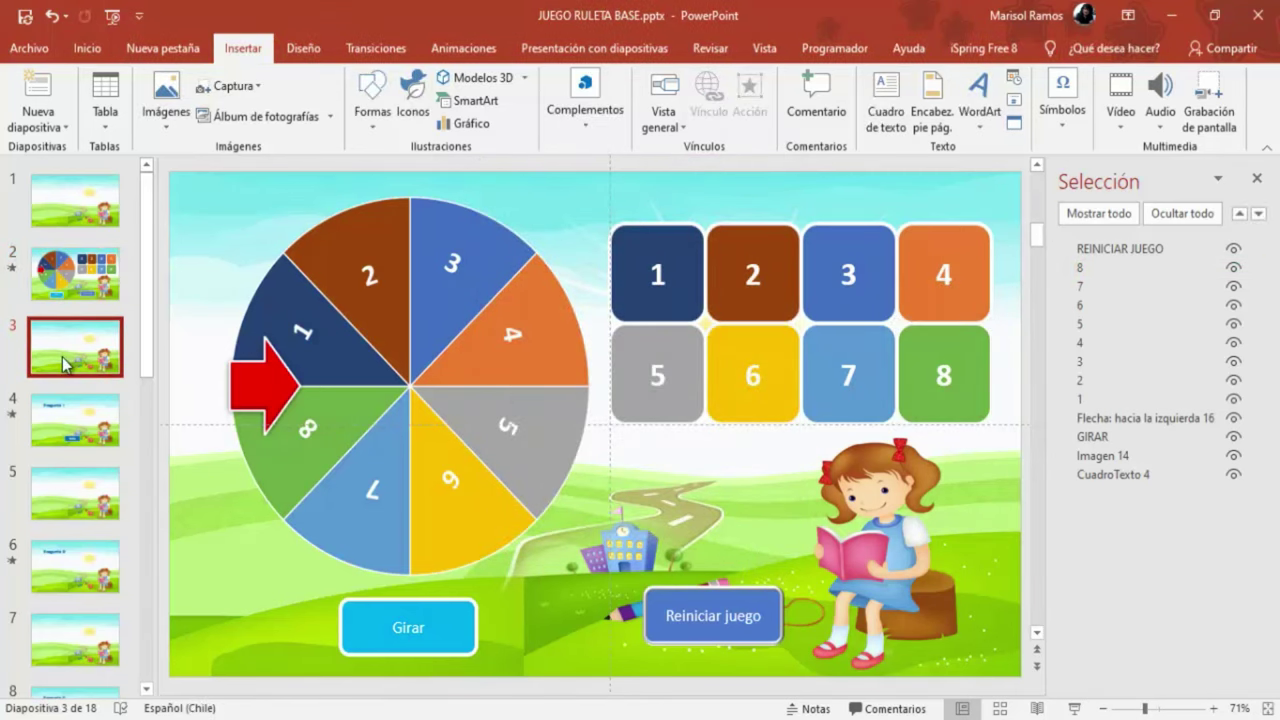
left_click(98, 432)
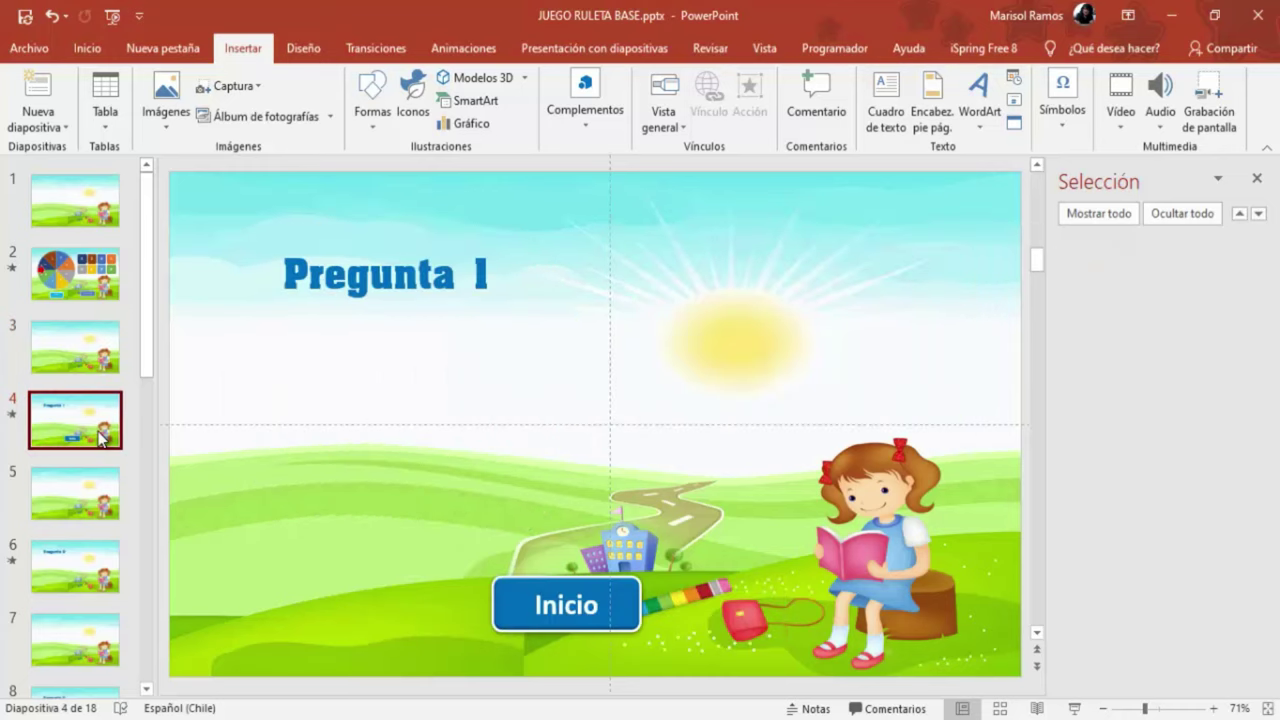
left_click(72, 348)
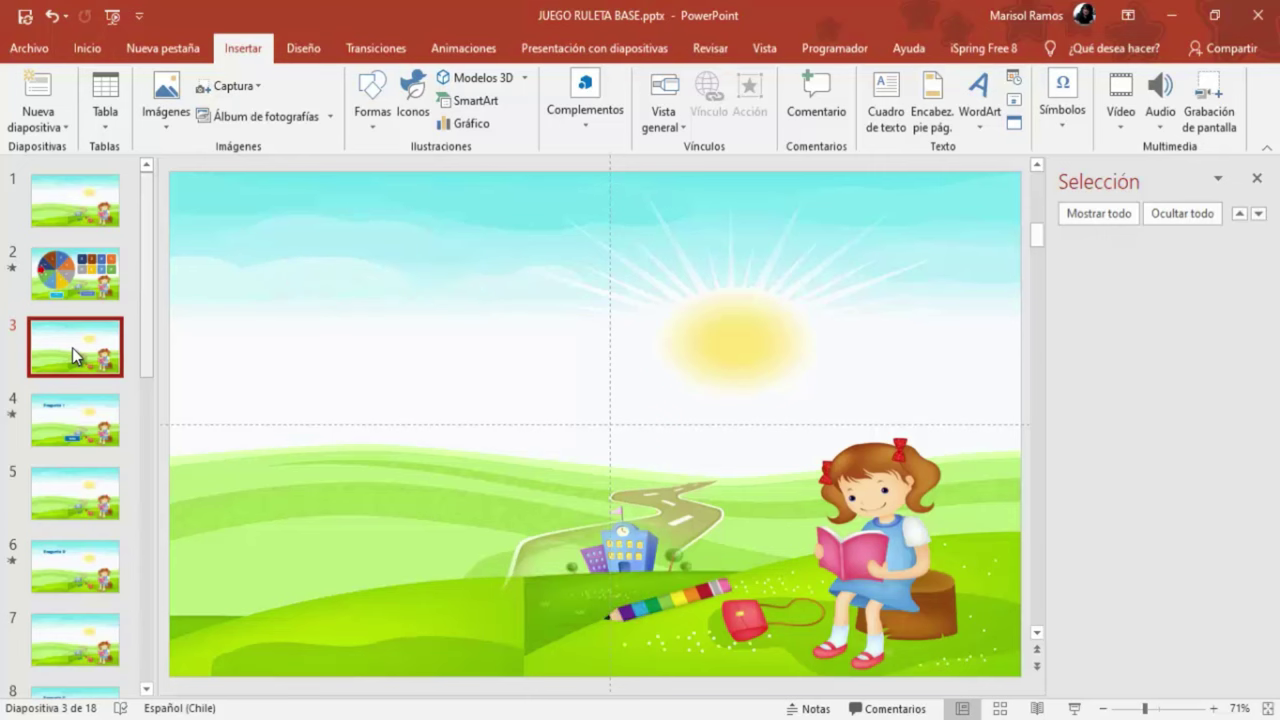
left_click(368, 52)
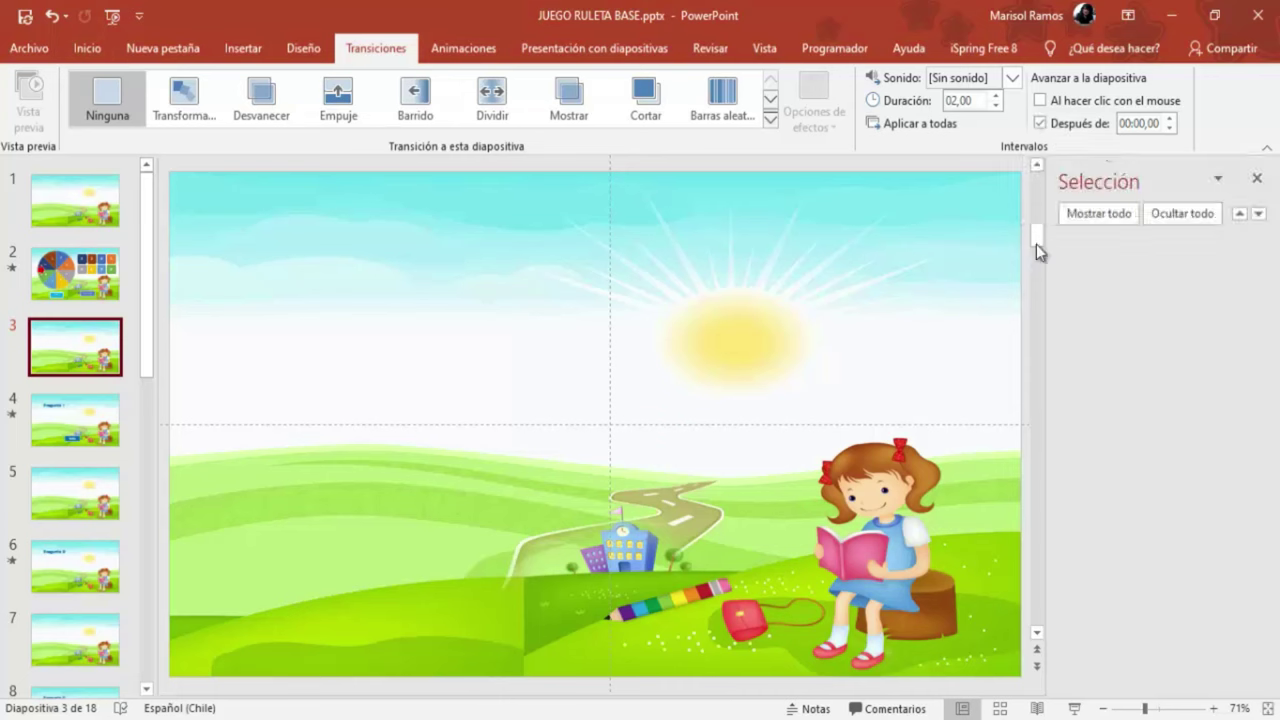
Step: Make blank slides 5, 7 and 9 advance automatically after 00:00,00 instead of on click
left_click(66, 498)
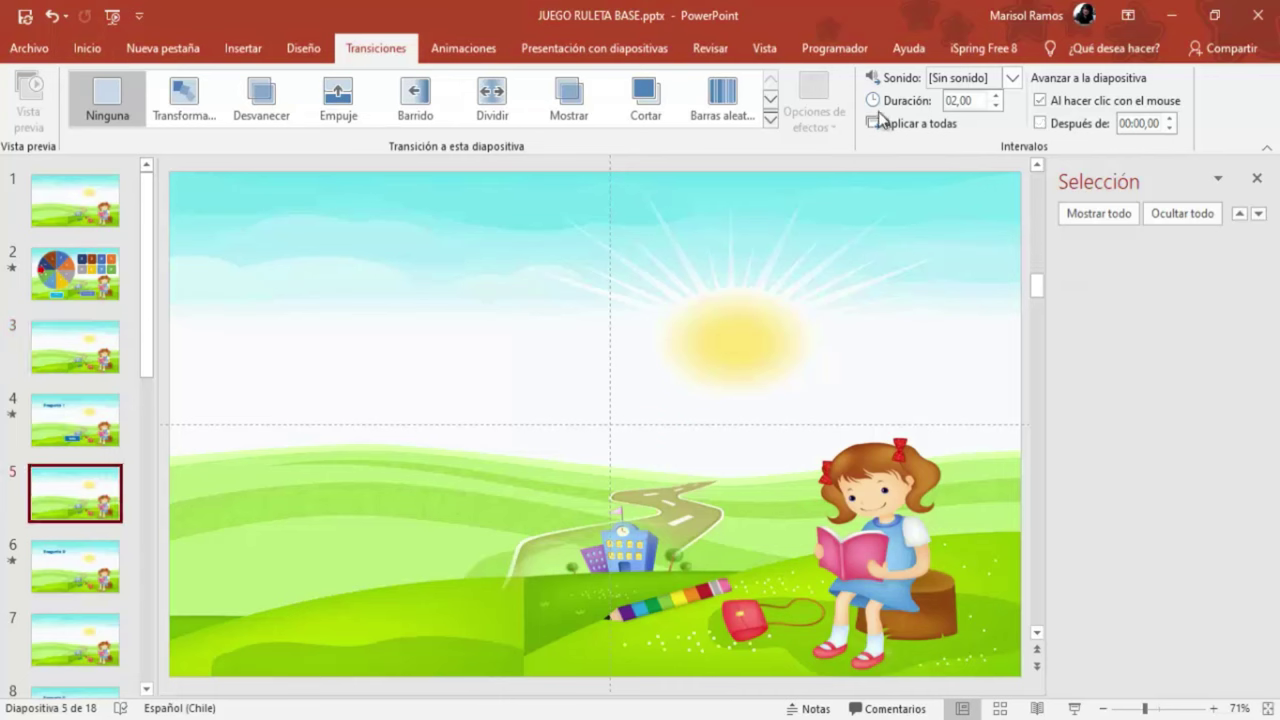
left_click(1041, 123)
left_click(1040, 100)
scroll(40, 548, "down", 1)
left_click(70, 580)
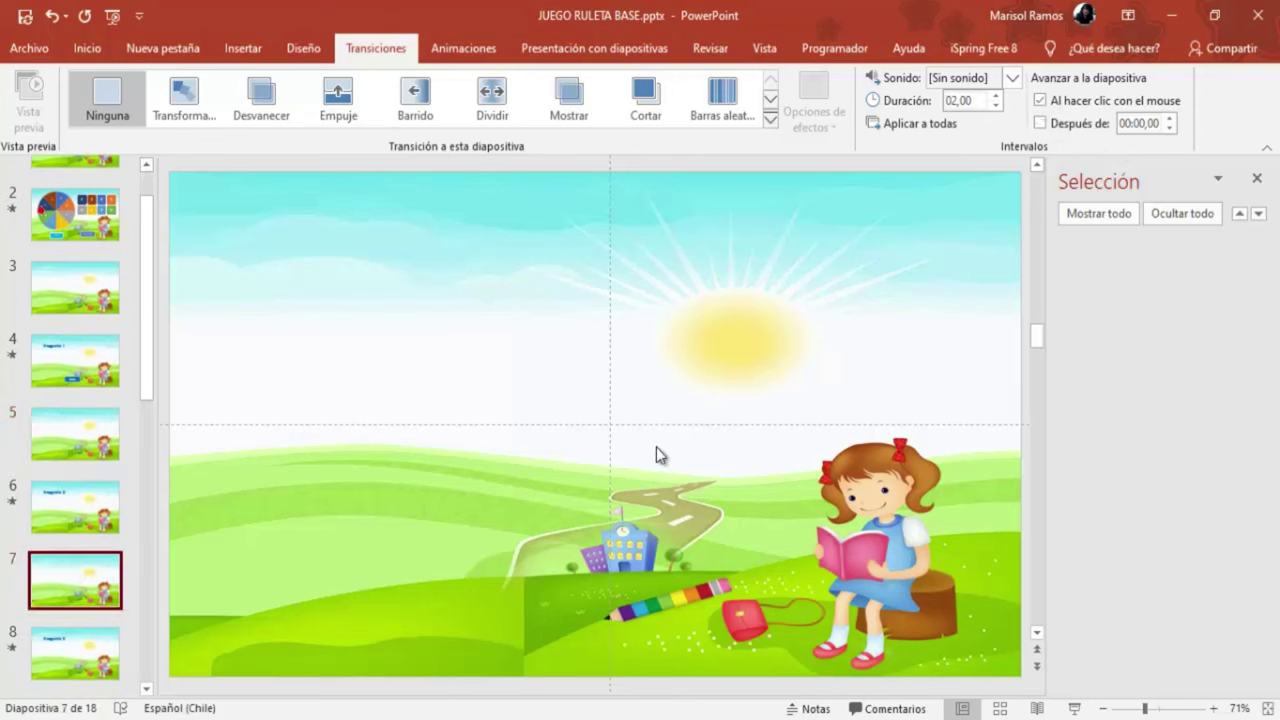
left_click(1040, 100)
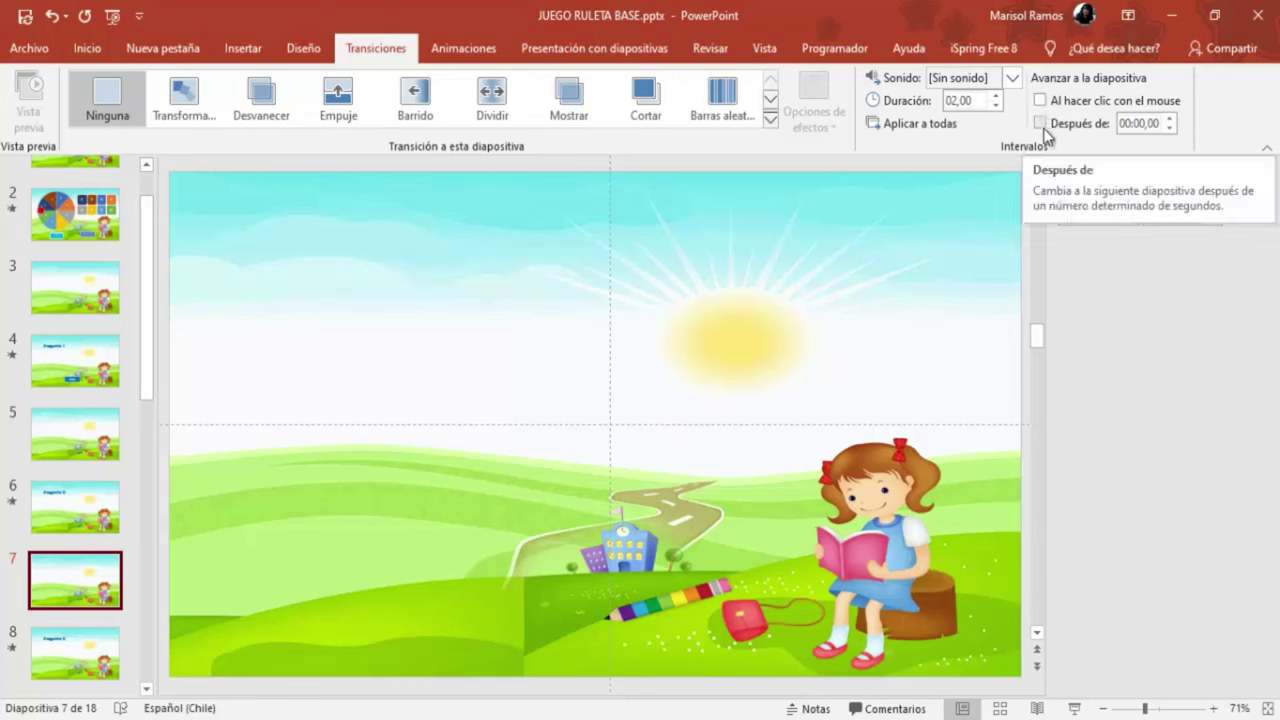
left_click(1042, 125)
scroll(46, 515, "down", 3)
left_click(50, 515)
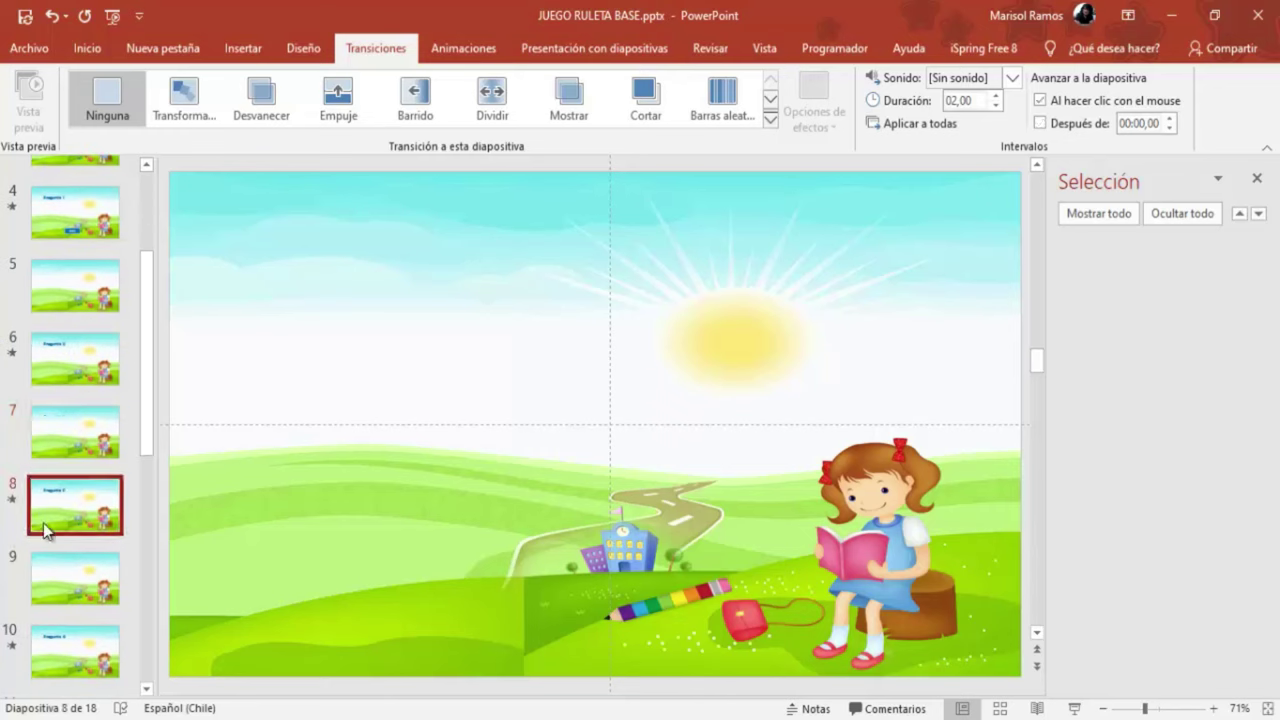
left_click(55, 593)
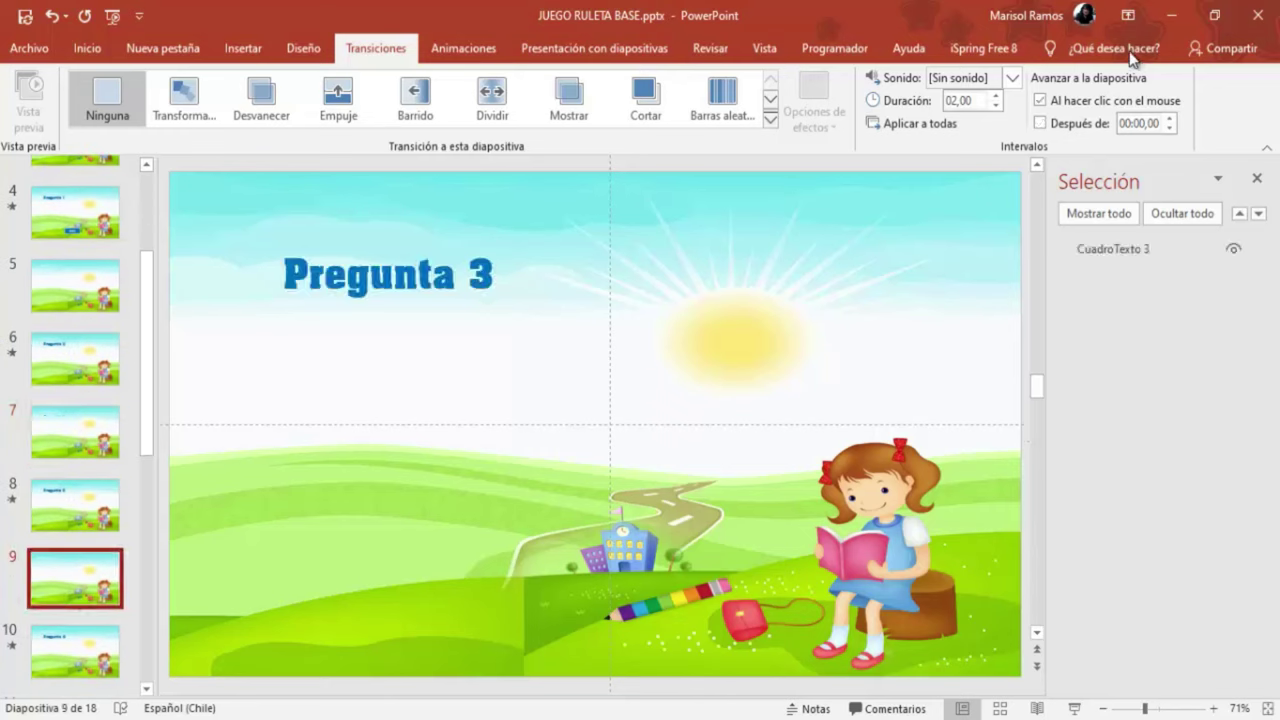
left_click(1042, 123)
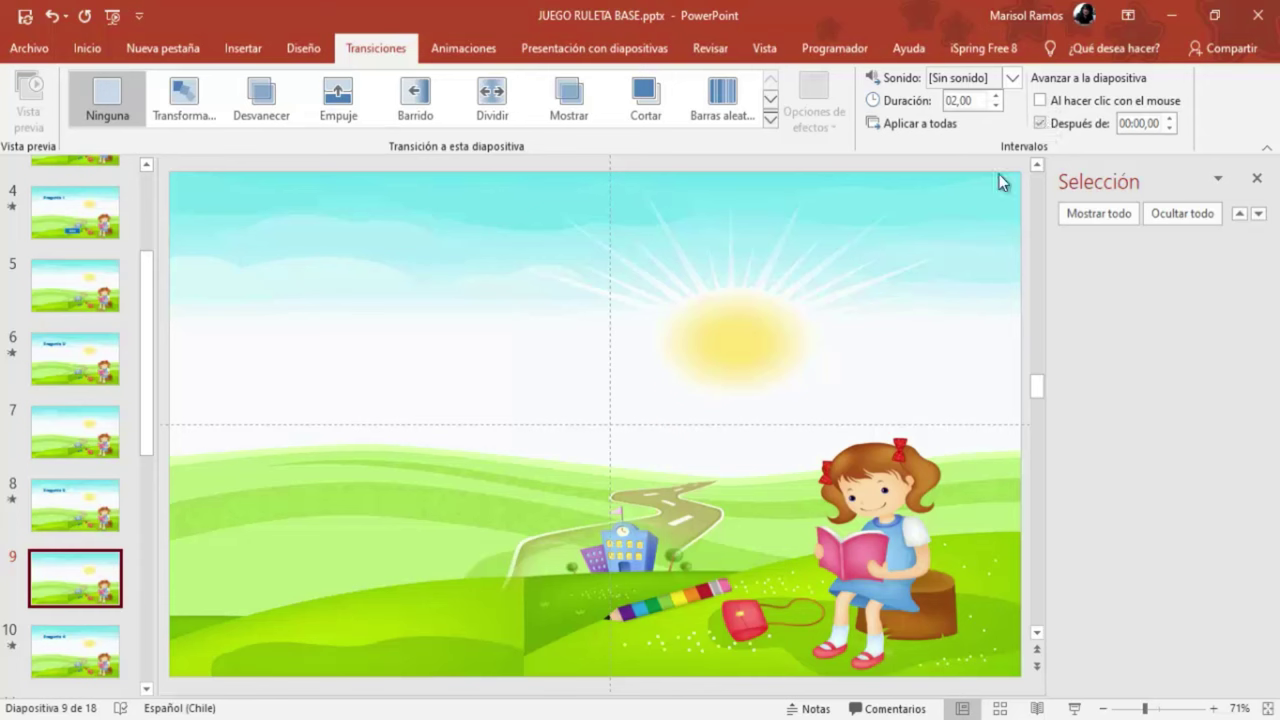
scroll(75, 520, "down", 3)
Step: Set blank slides 11, 13 and 15 to advance after 00:00,00 rather than on mouse click
left_click(68, 510)
left_click(51, 578)
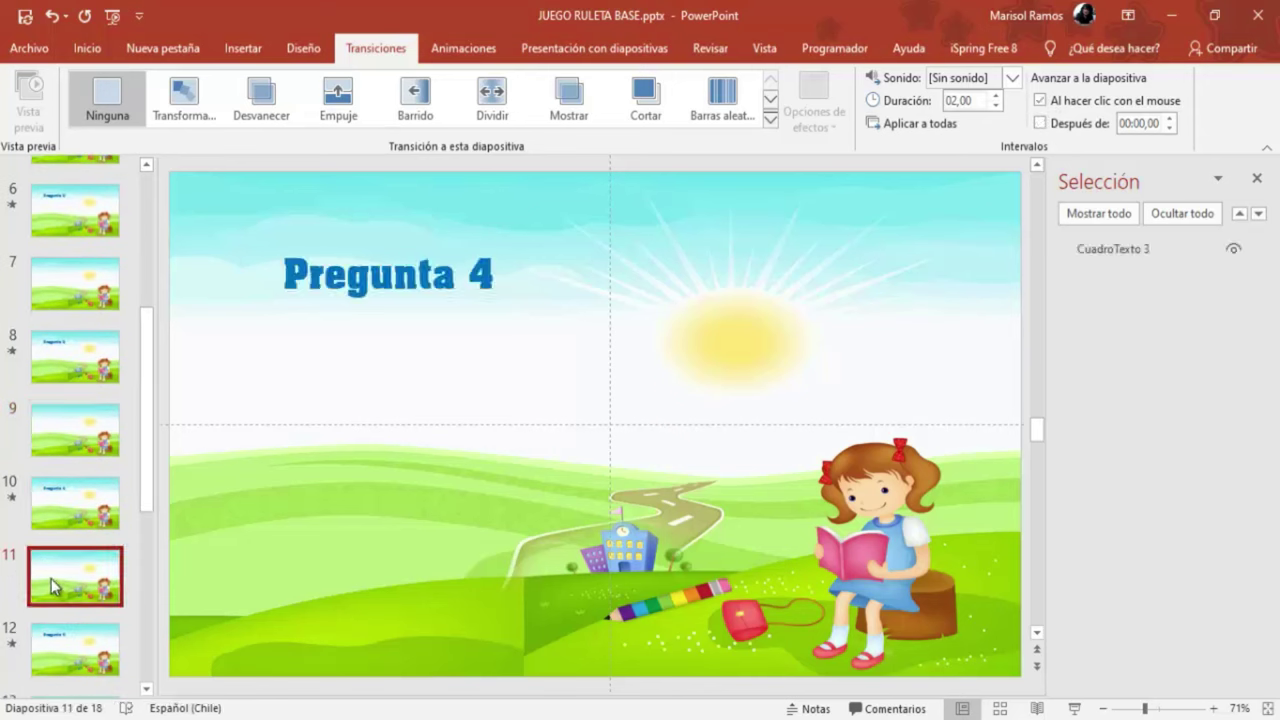
left_click(1040, 100)
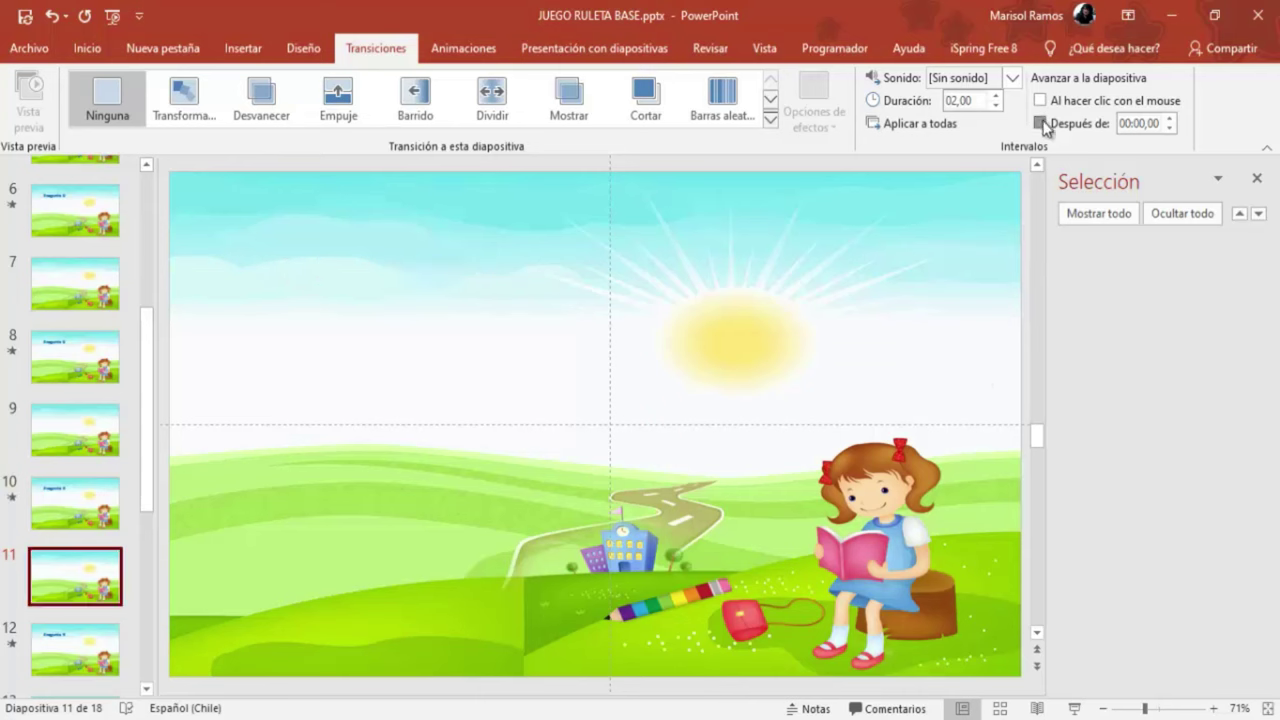
scroll(80, 530, "down", 1)
scroll(80, 530, "down", 1)
left_click(79, 539)
left_click(1040, 100)
left_click(1040, 123)
scroll(79, 467, "down", 2)
scroll(72, 495, "down", 1)
left_click(75, 483)
left_click(1040, 100)
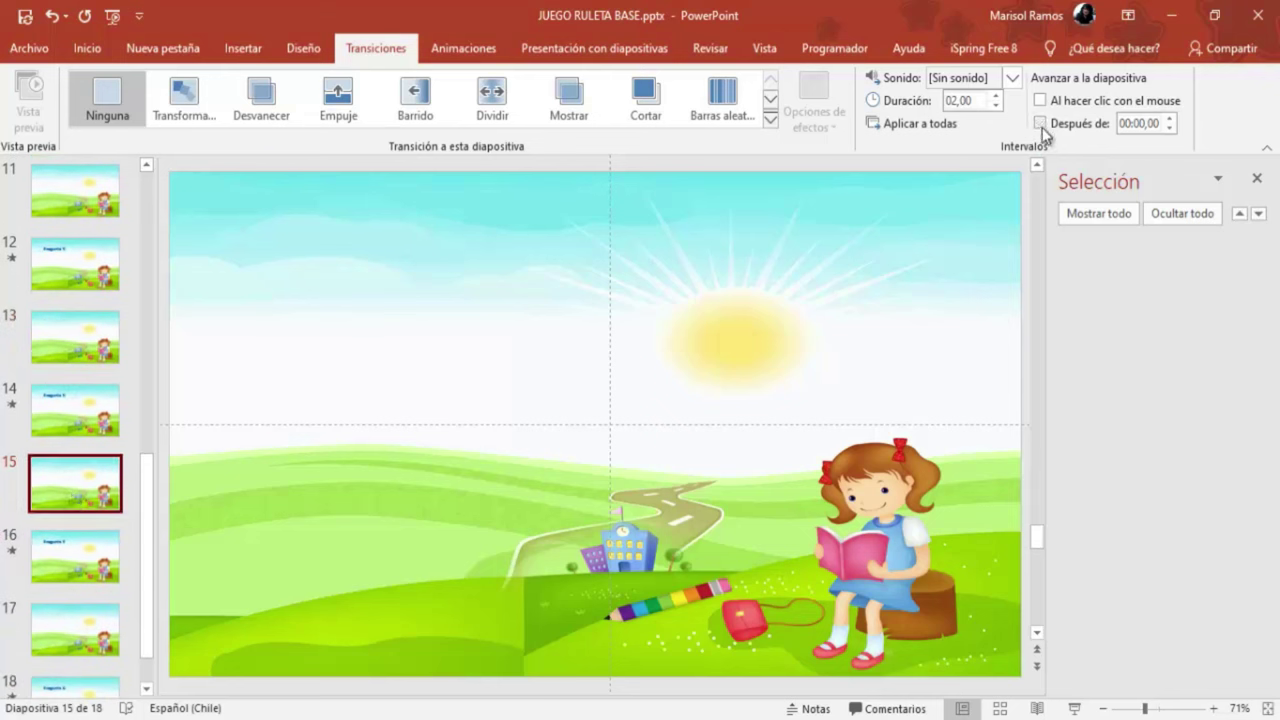
left_click(1041, 123)
scroll(55, 474, "down", 1)
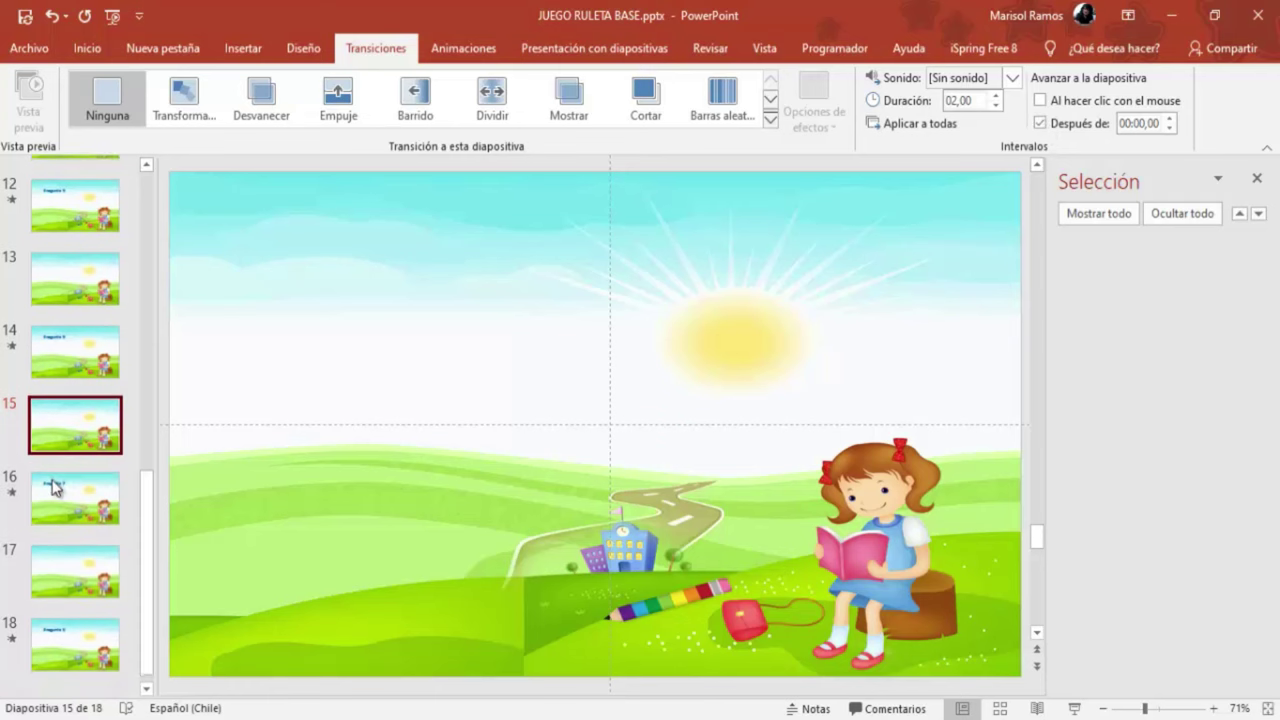
Step: Check blank slide 17, then scroll back up to the Pregunta 1 slide
left_click(77, 557)
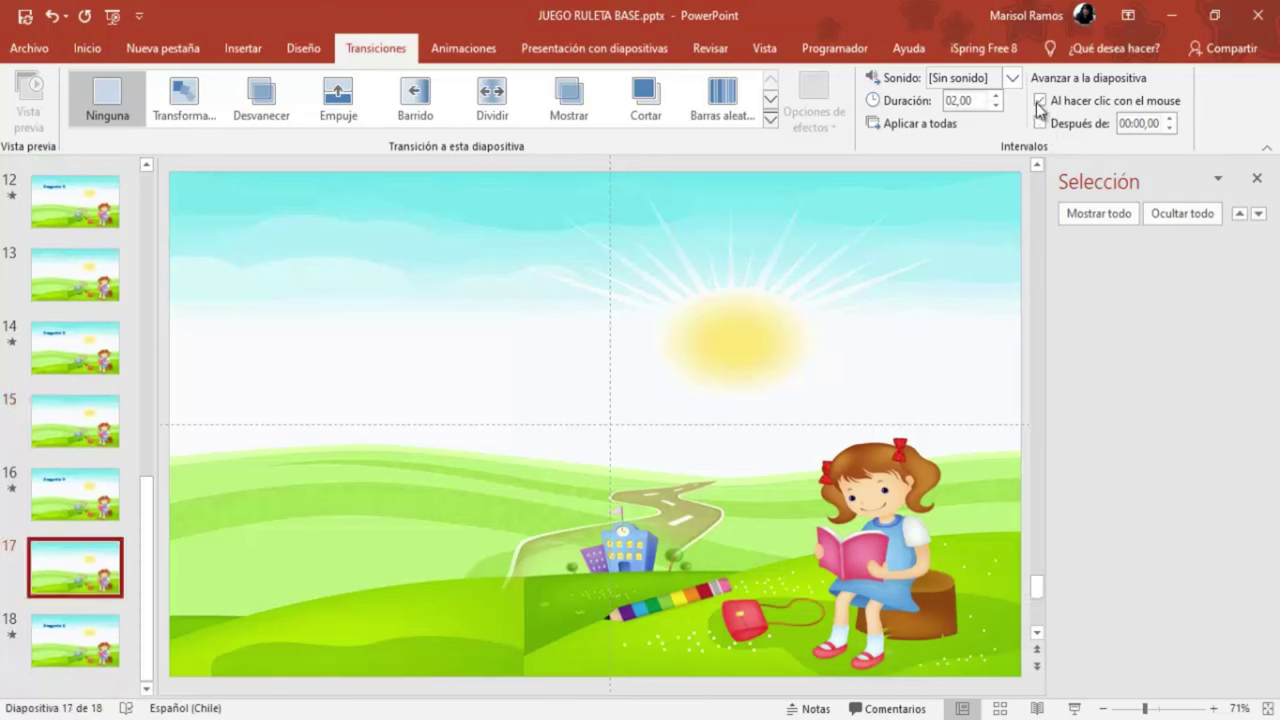
key("Up")
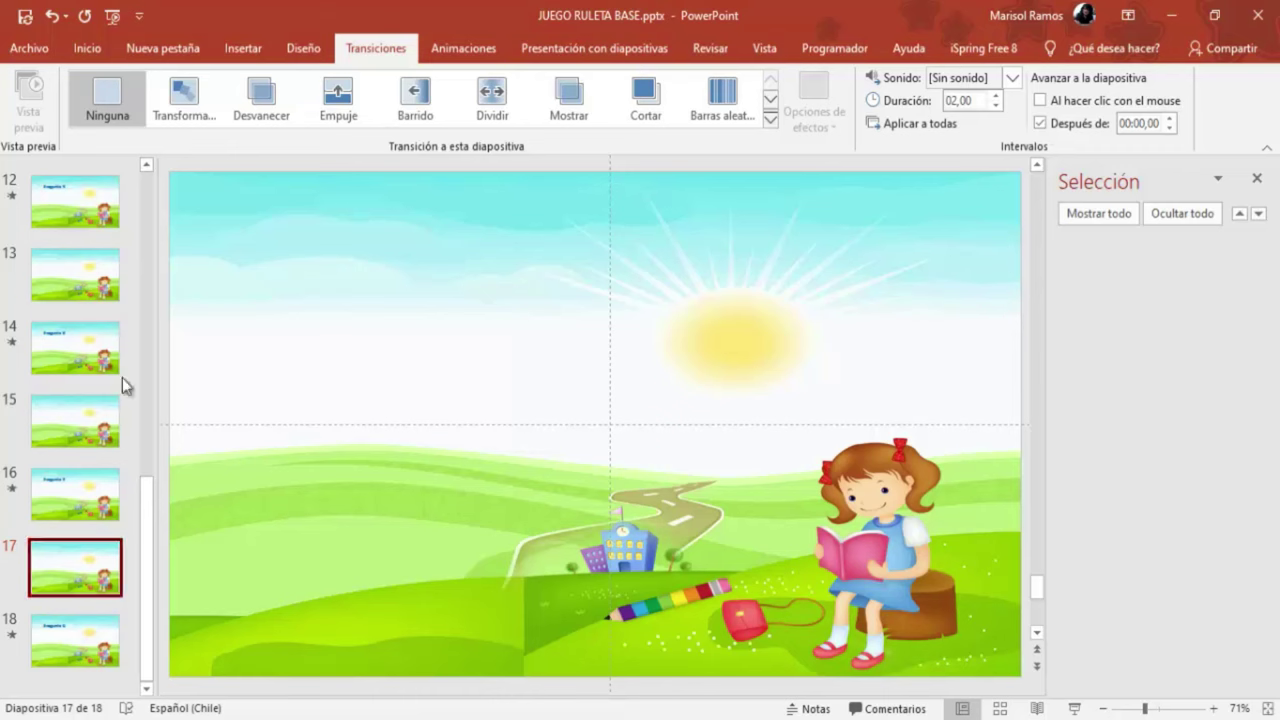
scroll(80, 300, "up", 4)
scroll(94, 280, "up", 3)
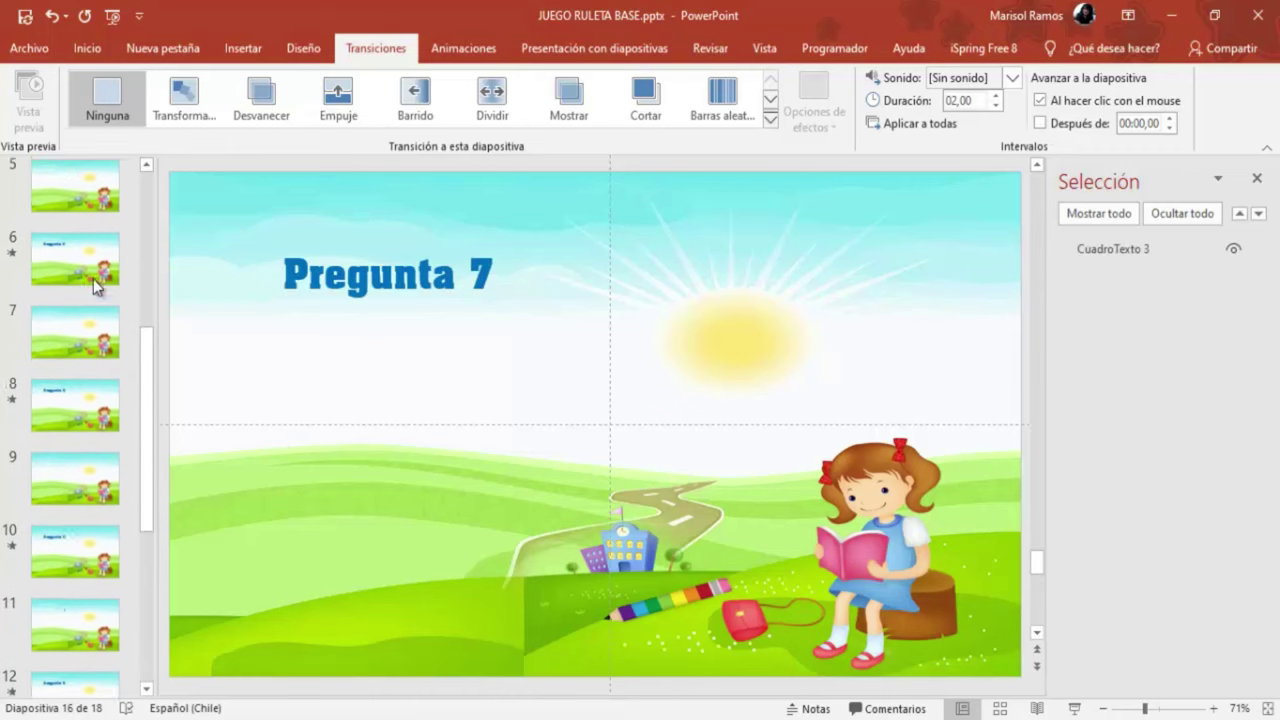
scroll(95, 283, "up", 3)
scroll(97, 285, "up", 1)
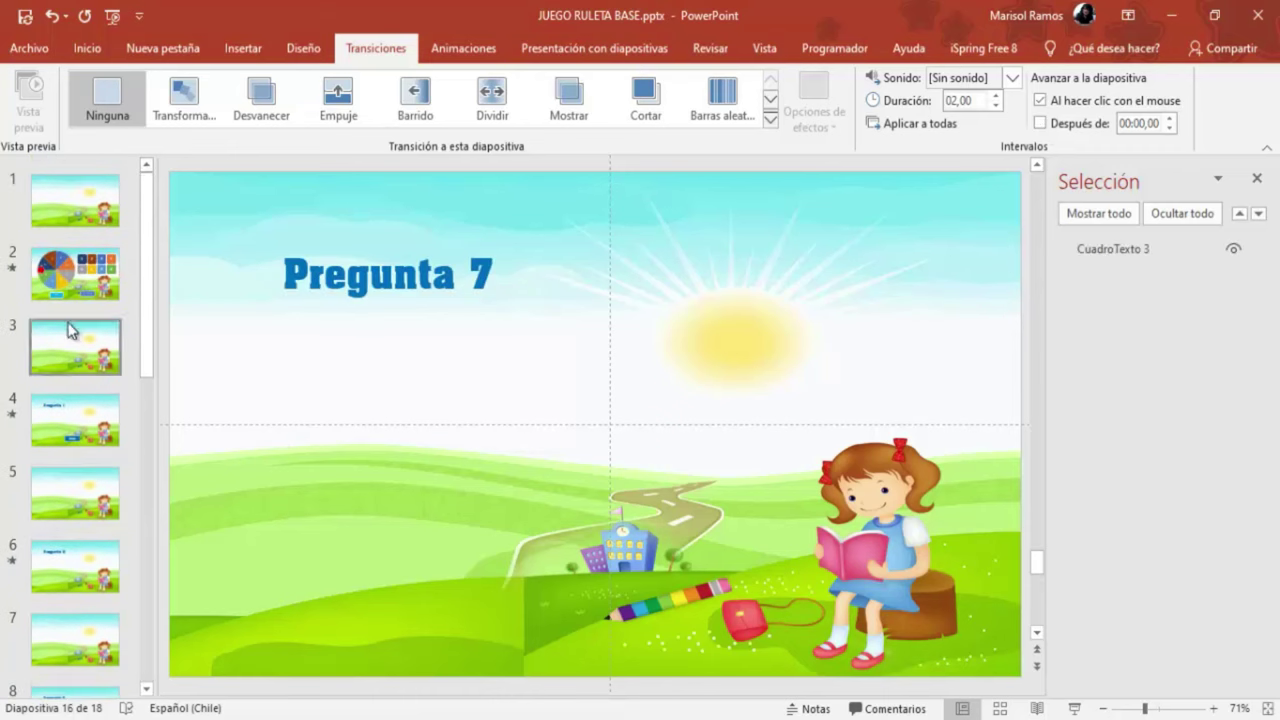
left_click(62, 402)
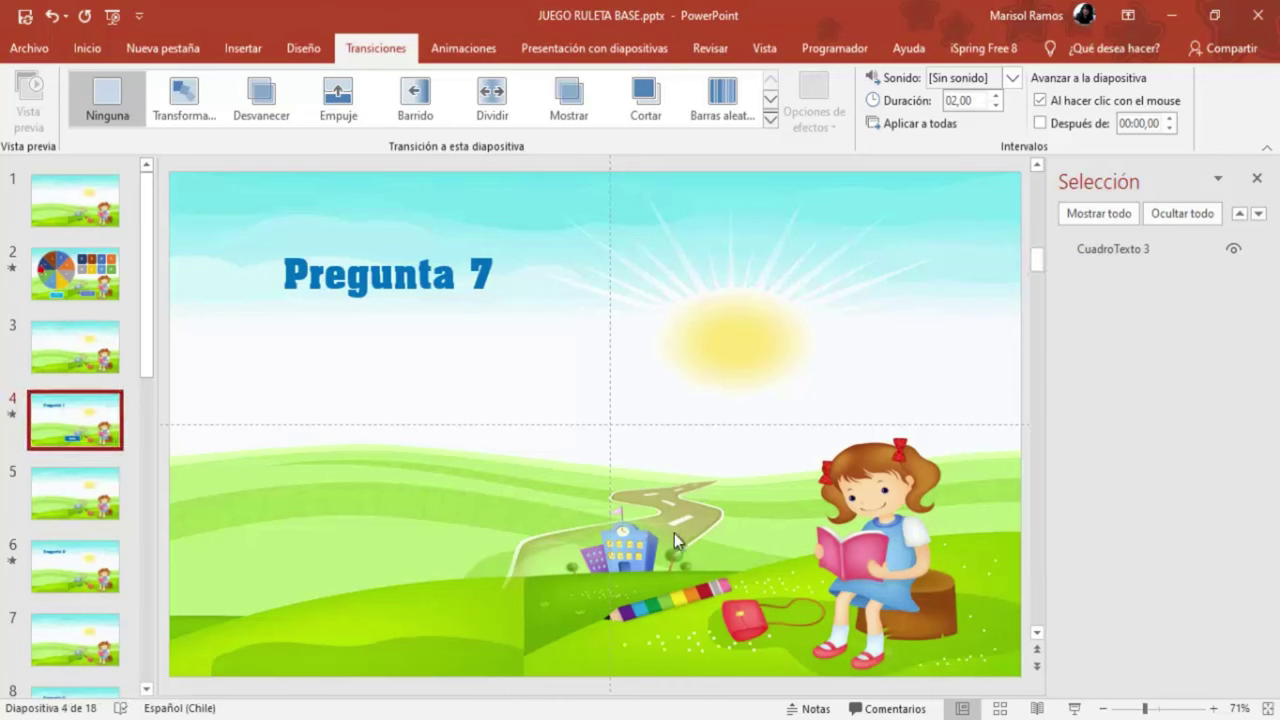
Step: Hyperlink the Inicio button on Pregunta 1 to slide 2, then copy the button
left_click(622, 585)
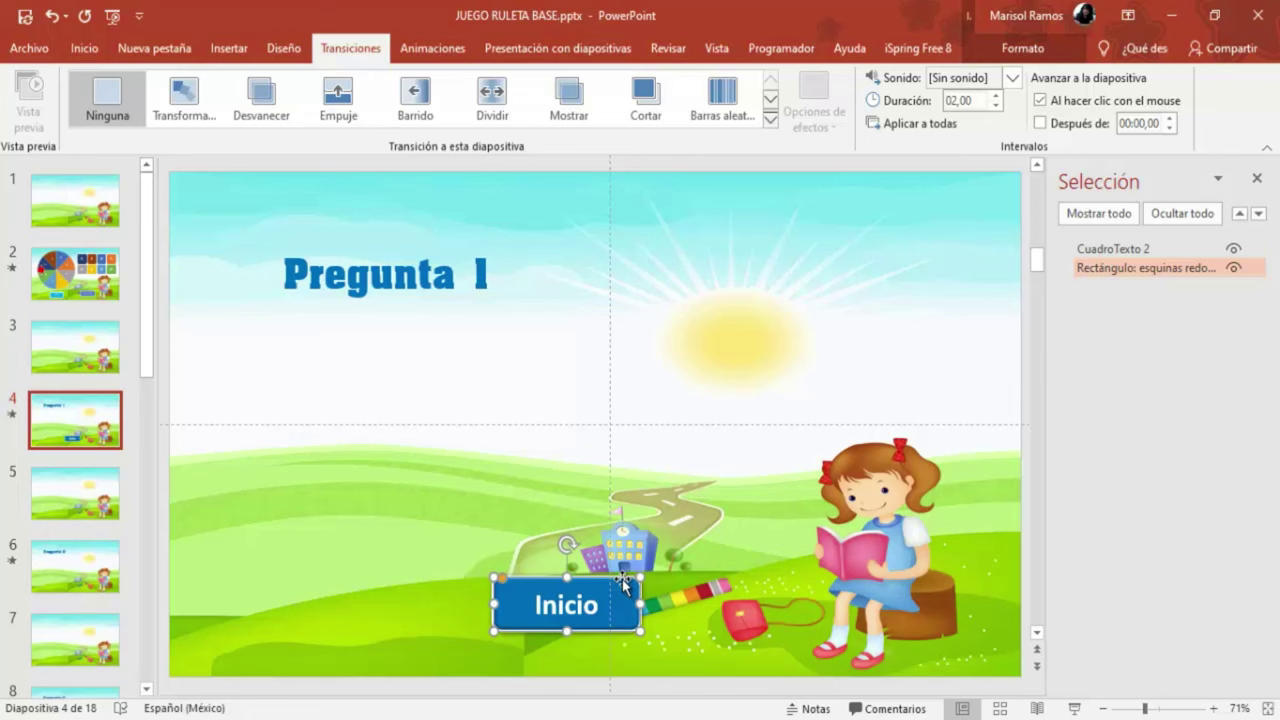
left_click(232, 50)
left_click(750, 95)
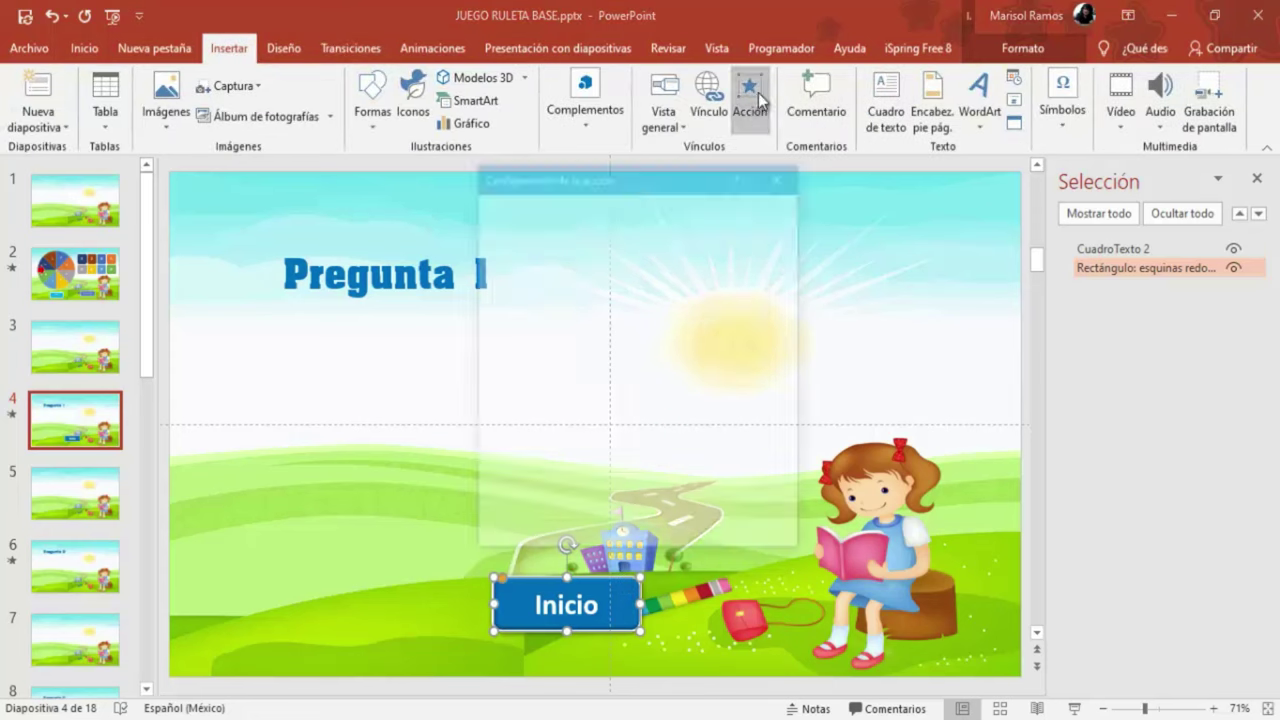
left_click(510, 286)
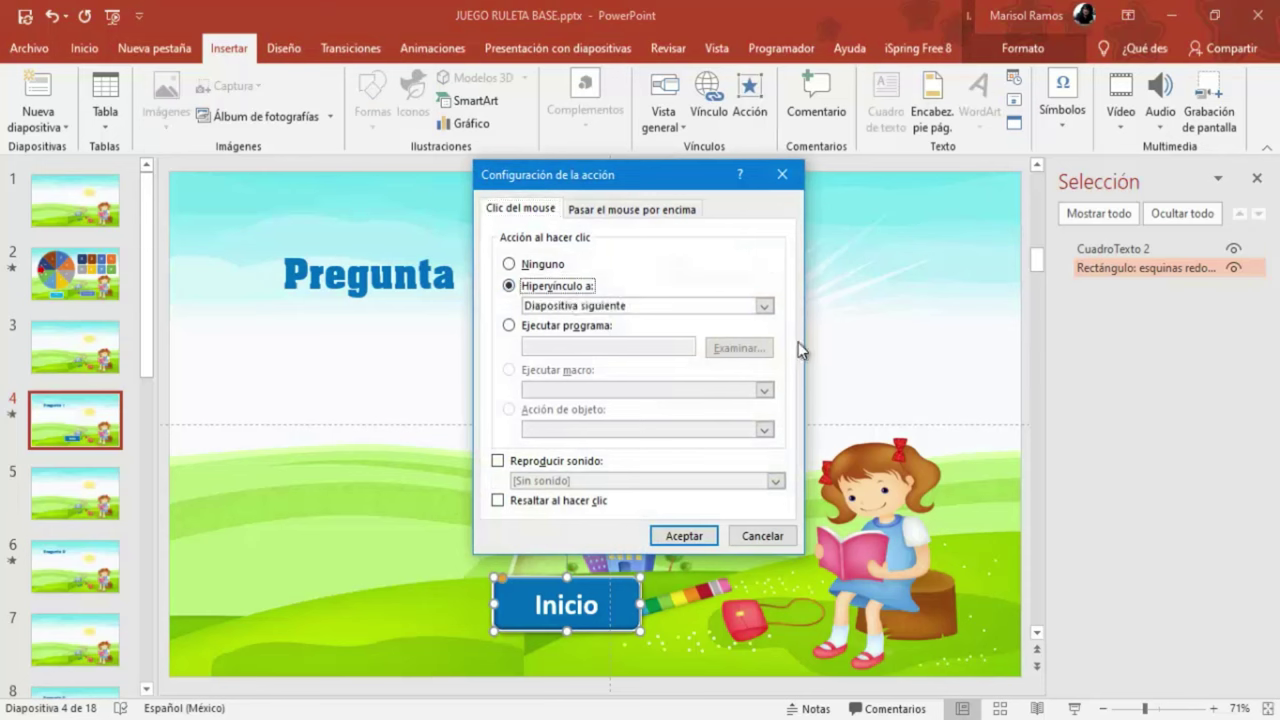
left_click(764, 306)
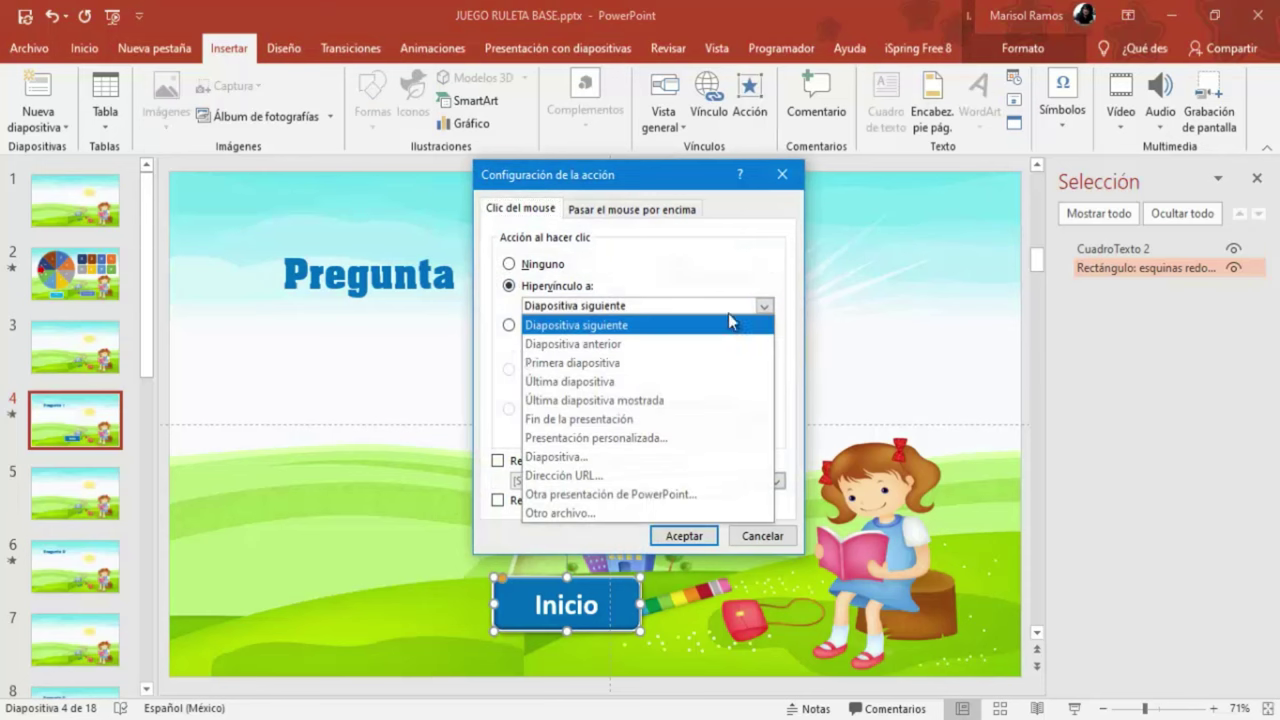
left_click(561, 456)
left_click(477, 290)
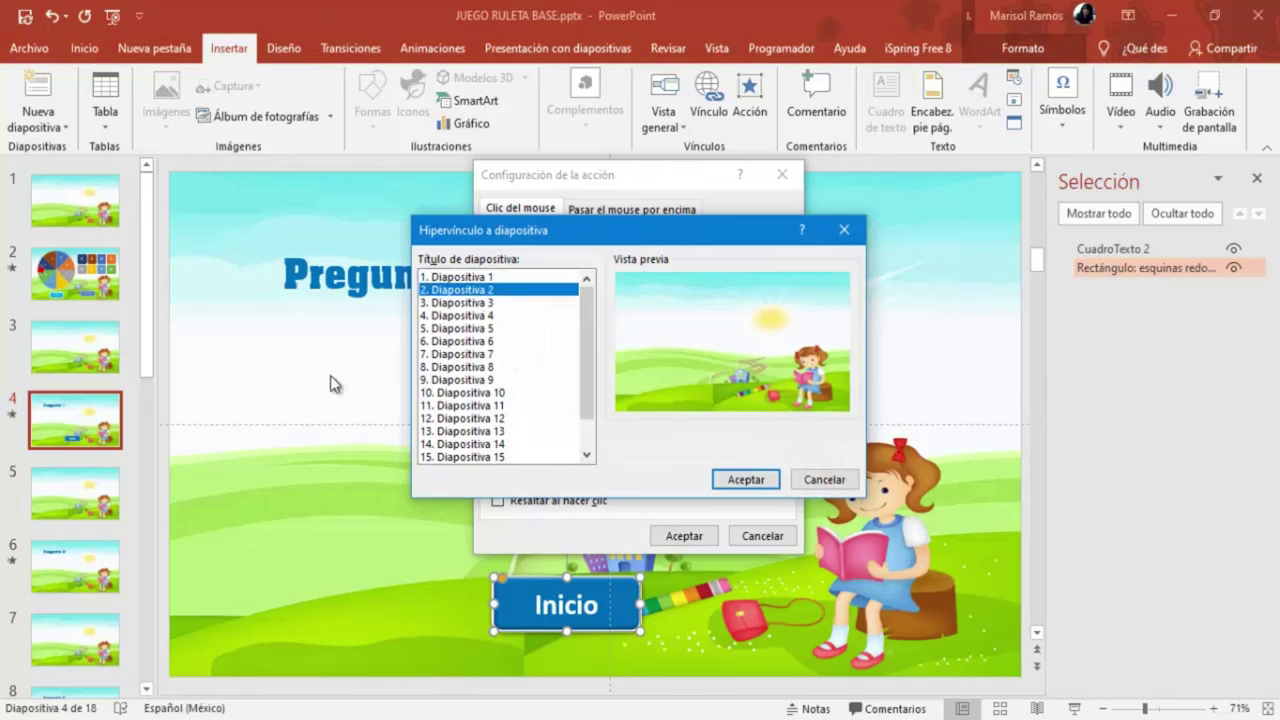
left_click(745, 481)
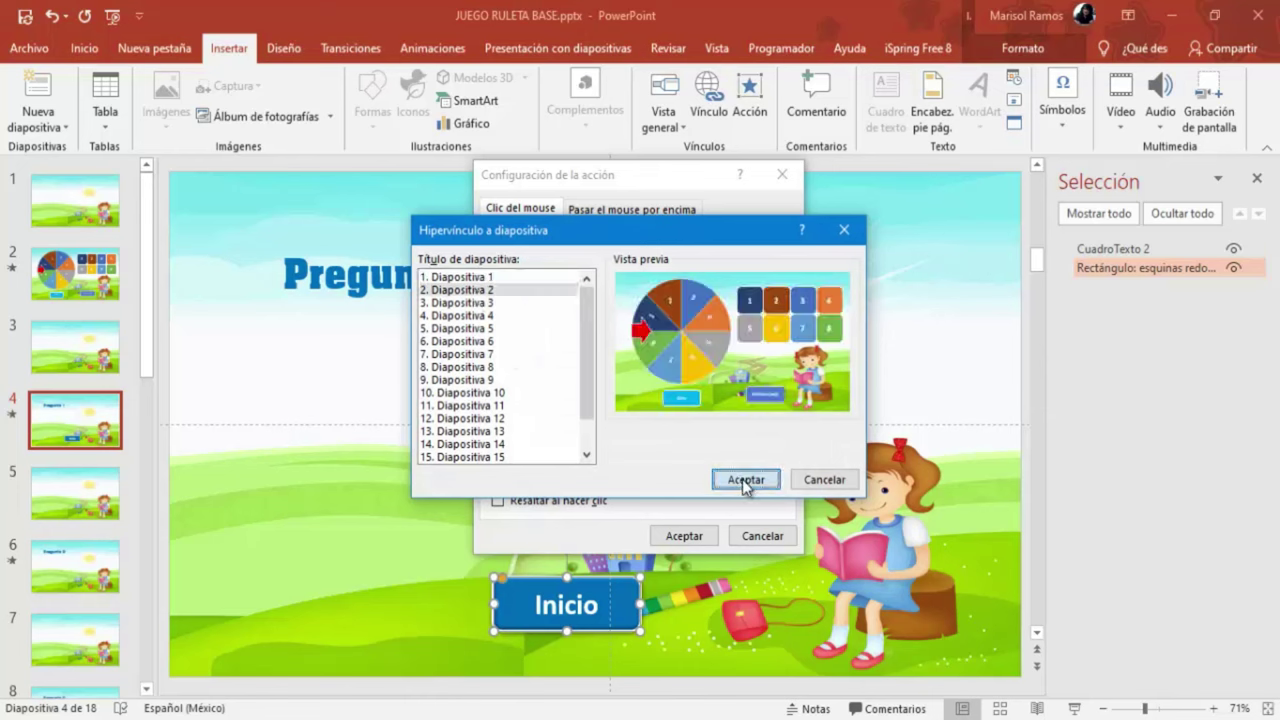
left_click(680, 535)
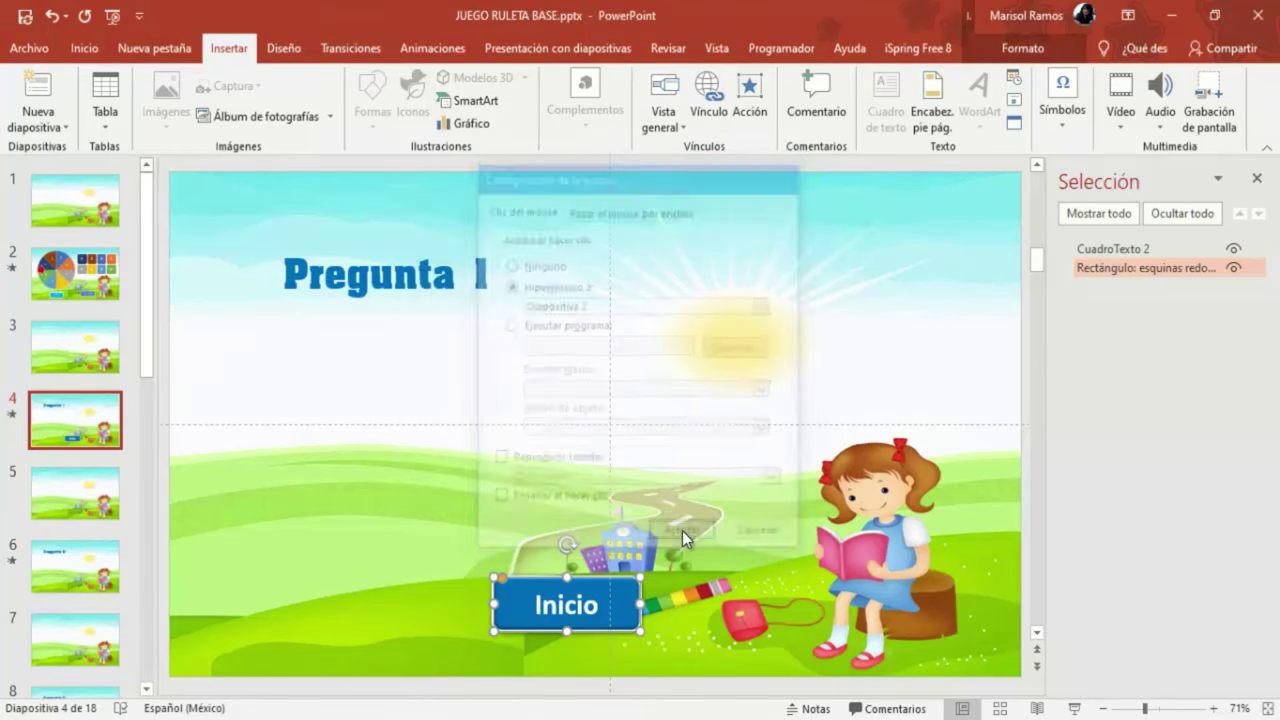
right_click(633, 580)
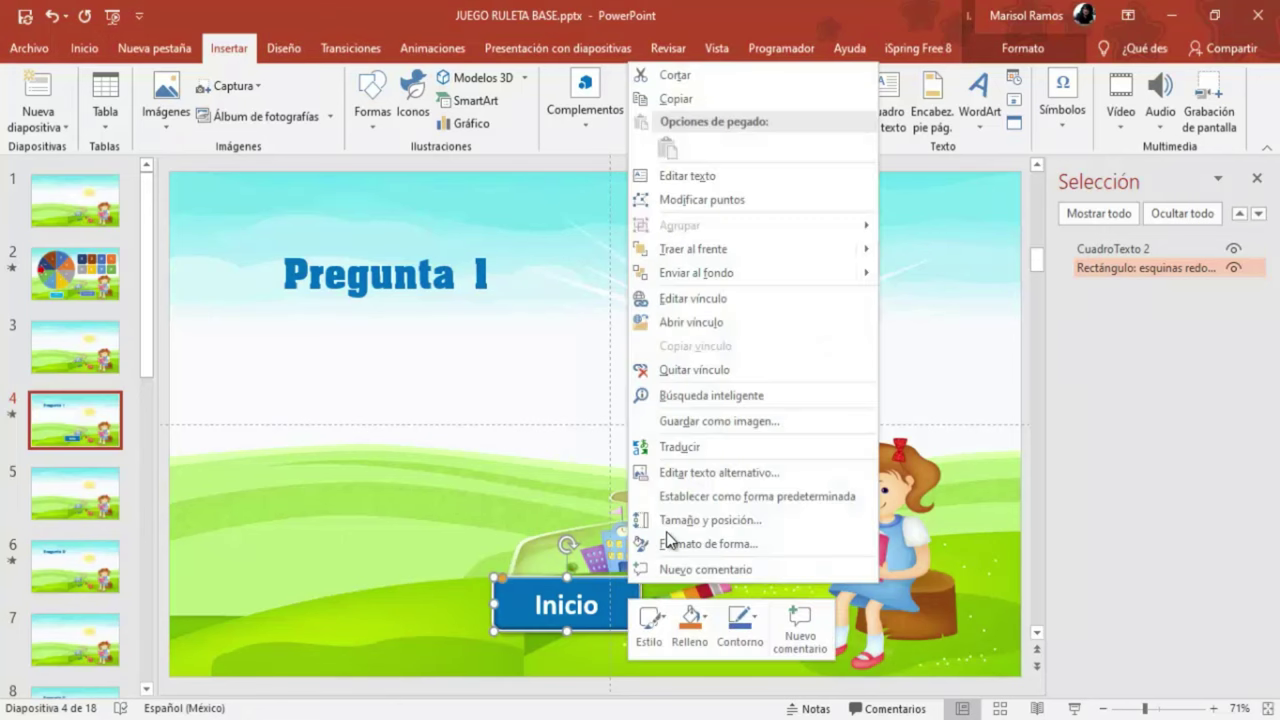
left_click(677, 98)
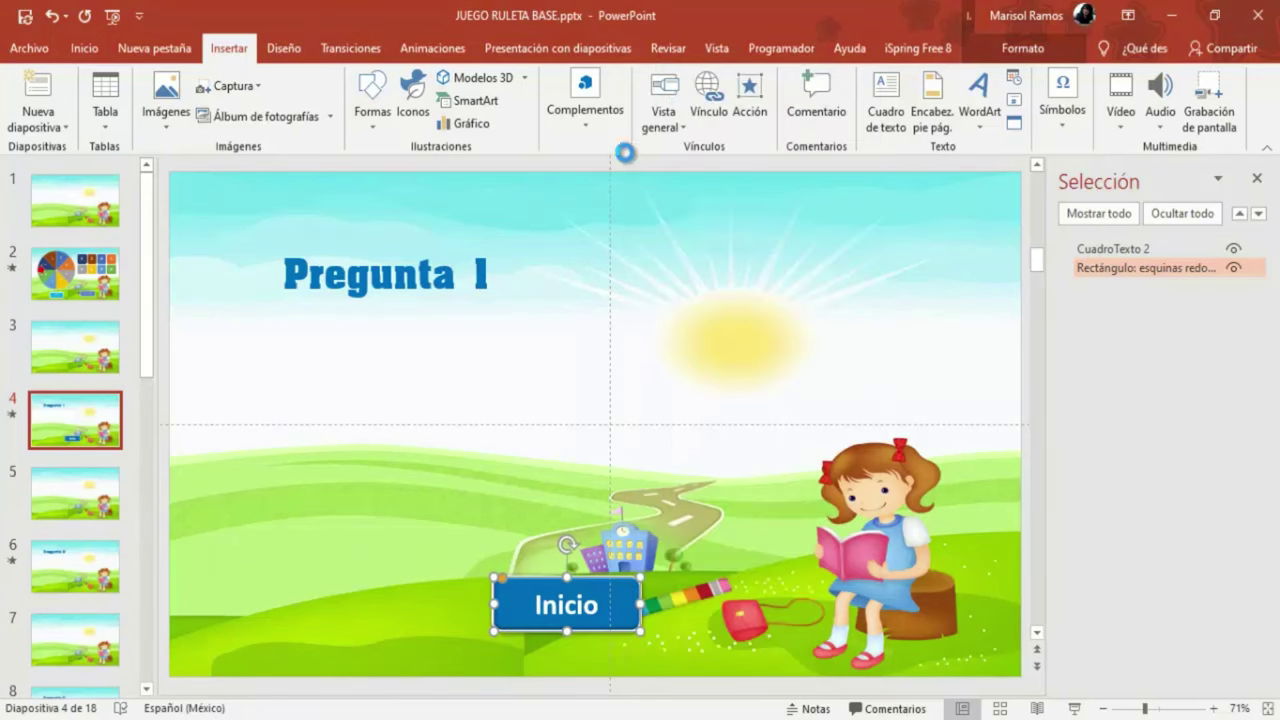
Step: Paste the Inicio button onto question slides 6, 8, 10 and 12
left_click(75, 576)
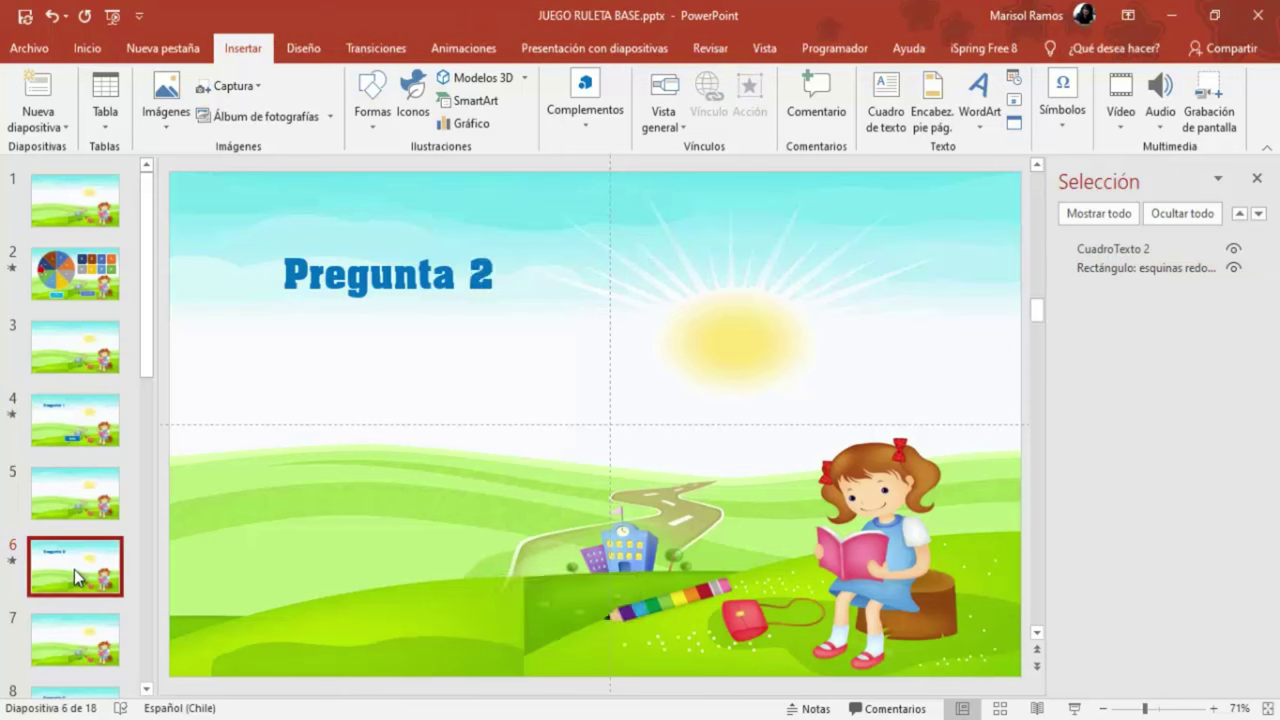
right_click(347, 425)
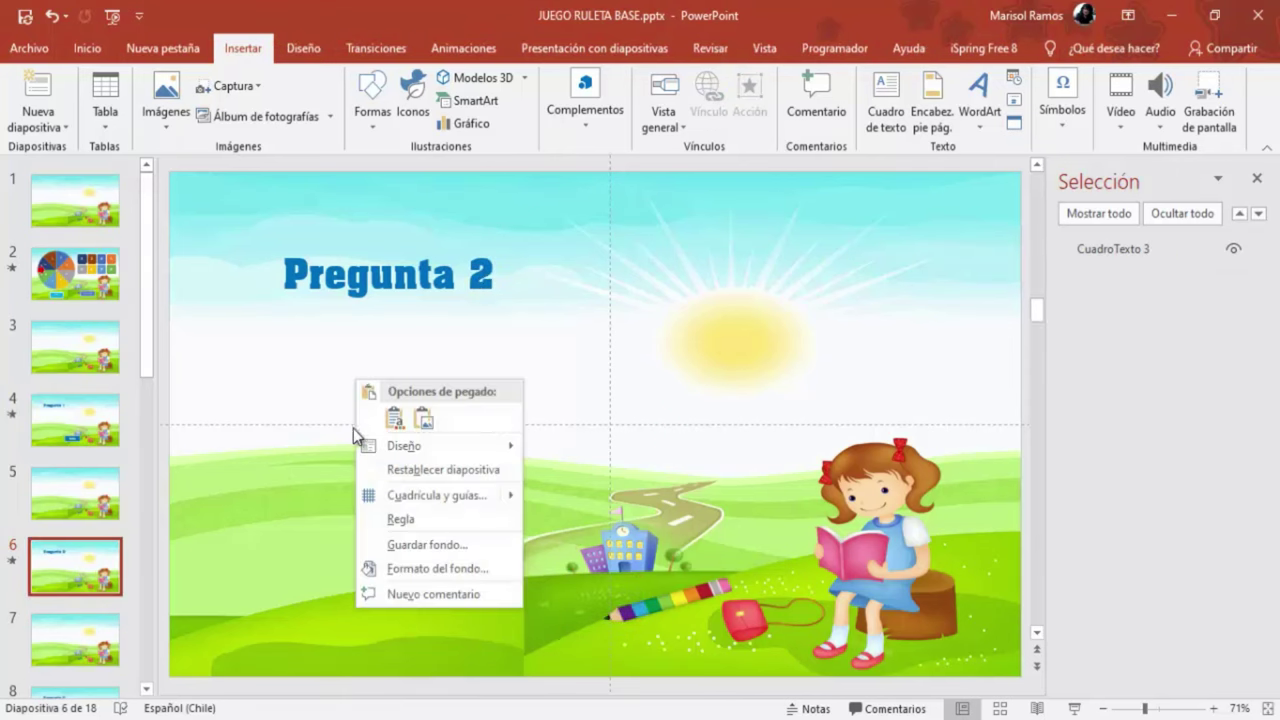
left_click(394, 421)
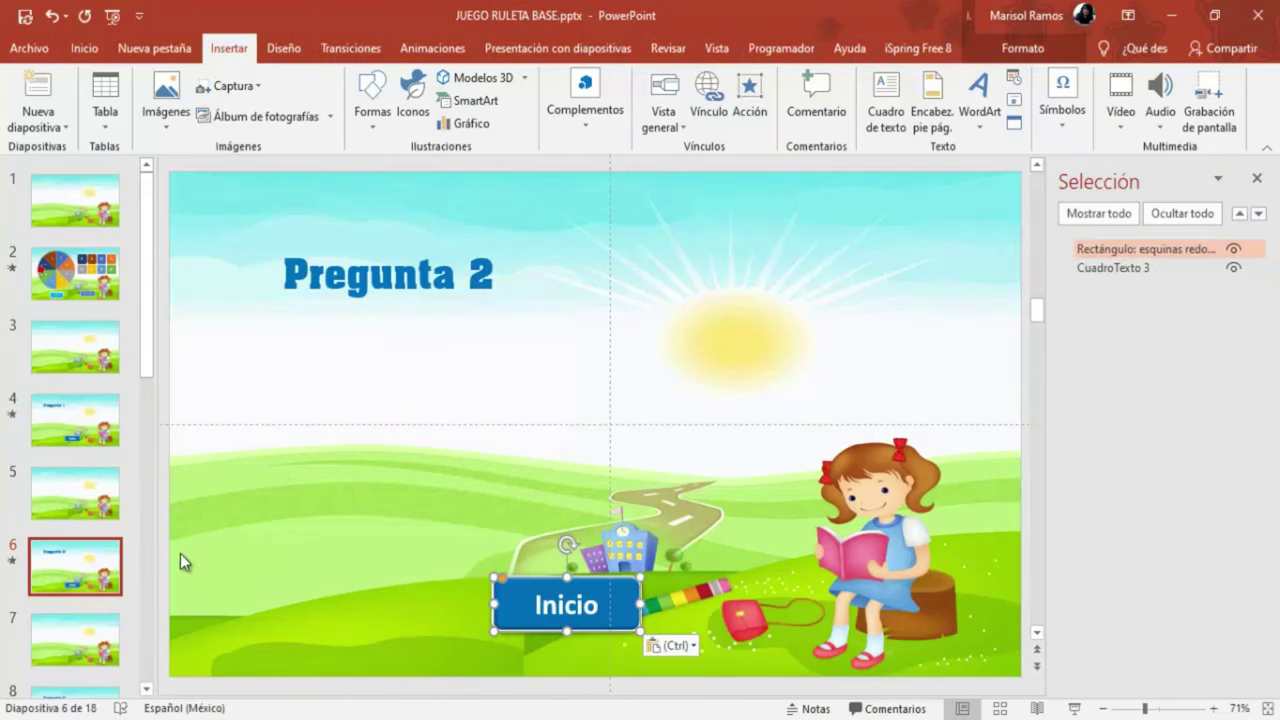
scroll(183, 557, "down", 2)
scroll(85, 560, "down", 1)
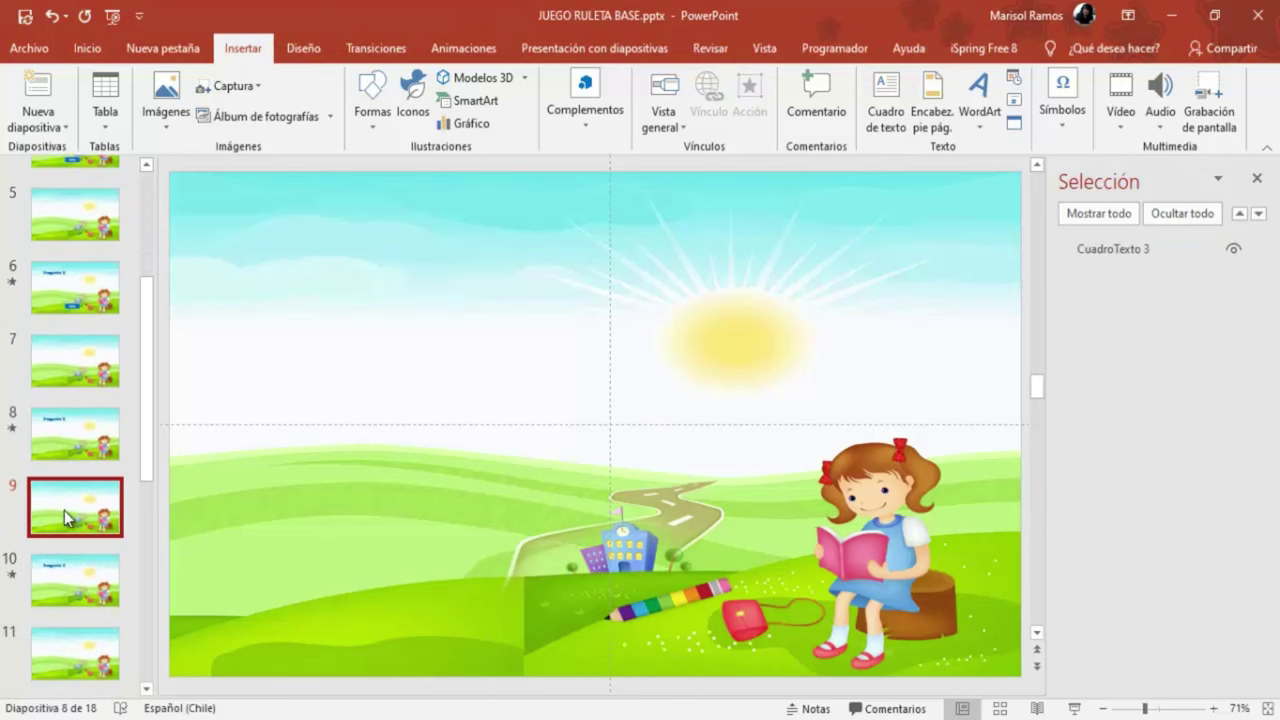
left_click(58, 447)
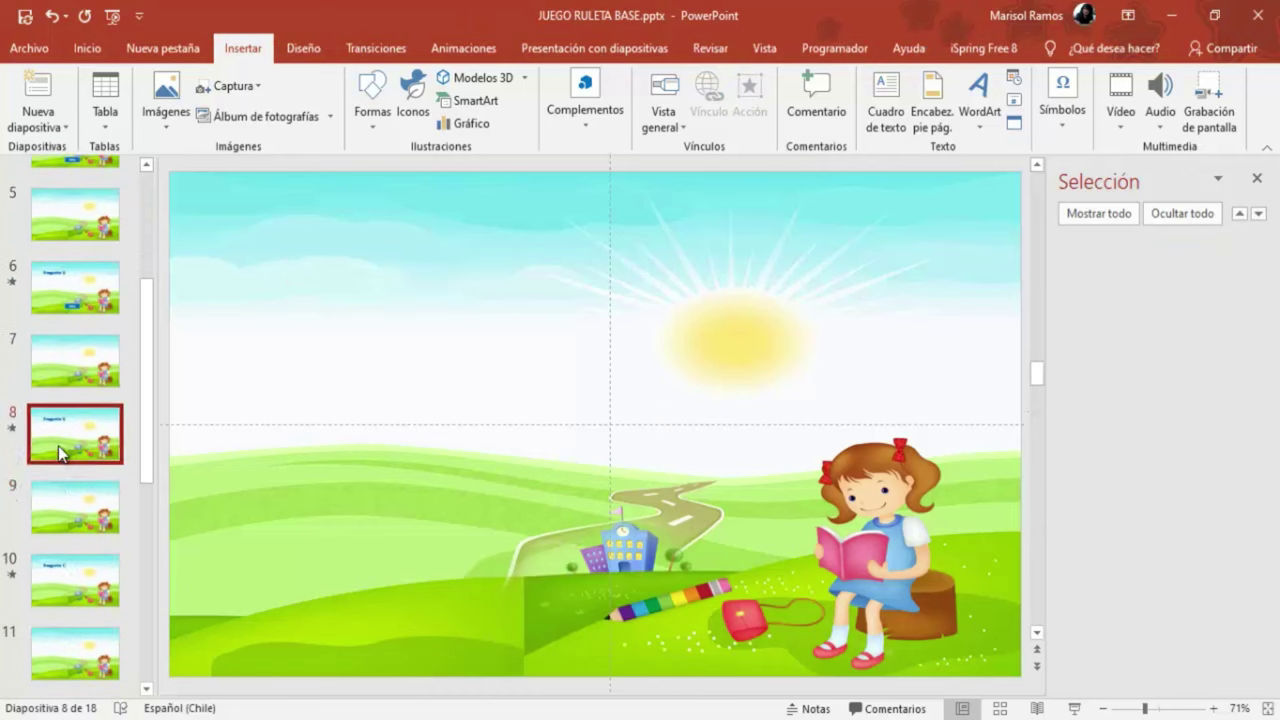
right_click(405, 346)
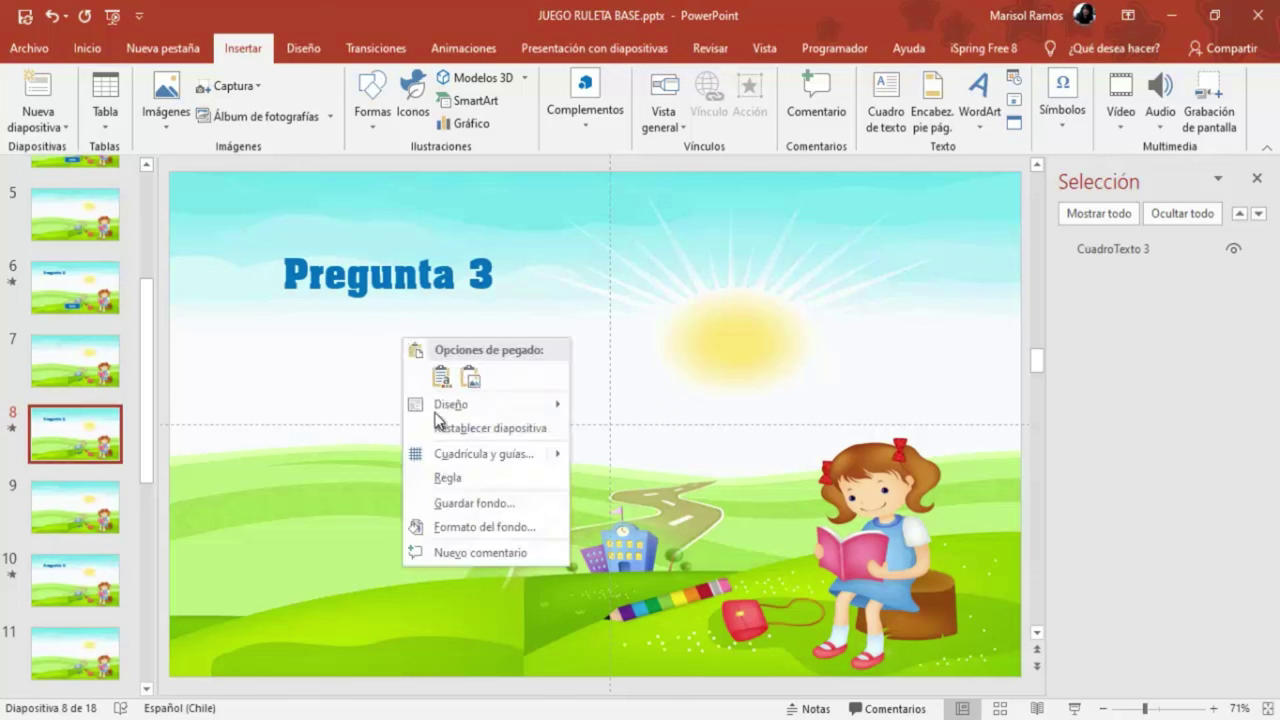
left_click(436, 374)
left_click(93, 587)
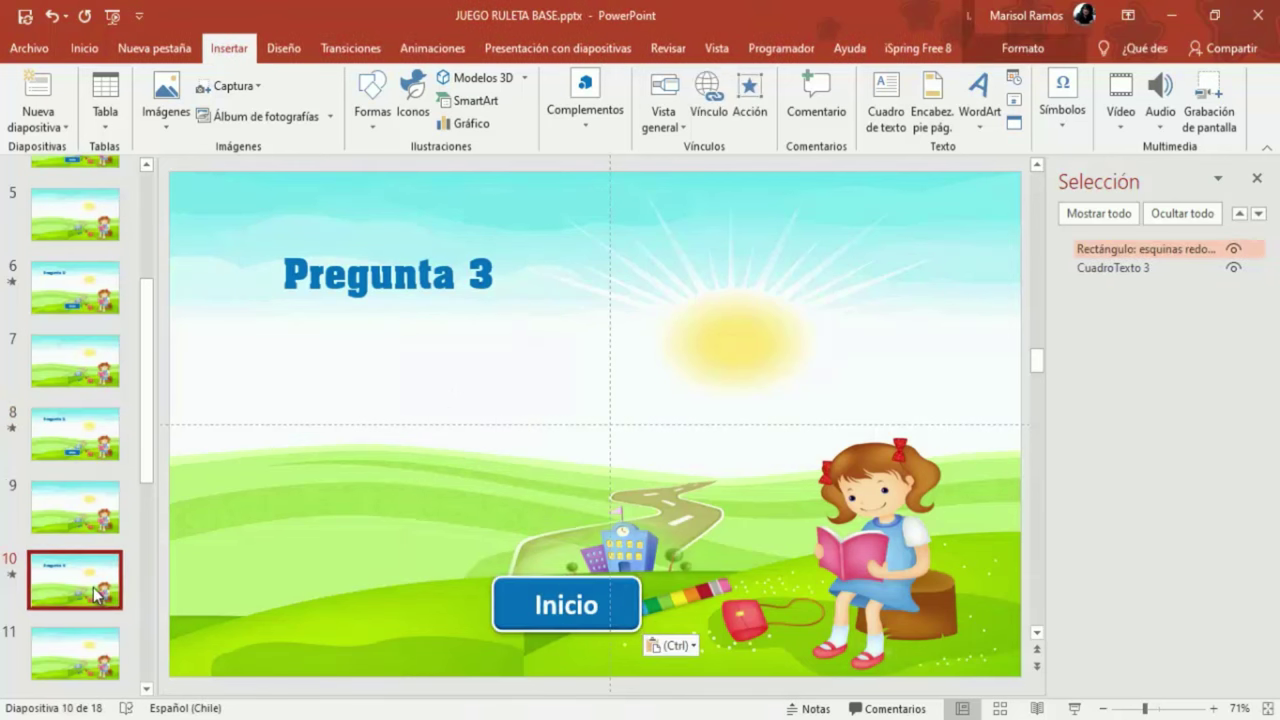
right_click(438, 442)
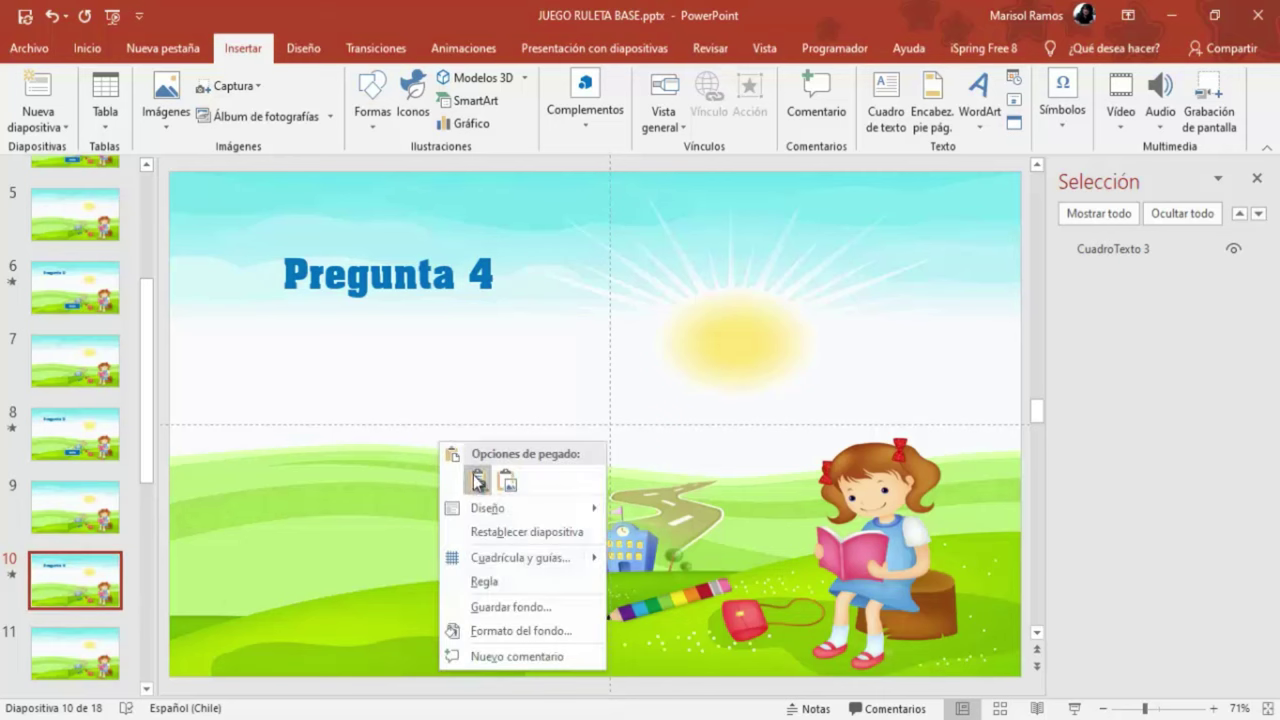
left_click(476, 481)
scroll(61, 540, "down", 3)
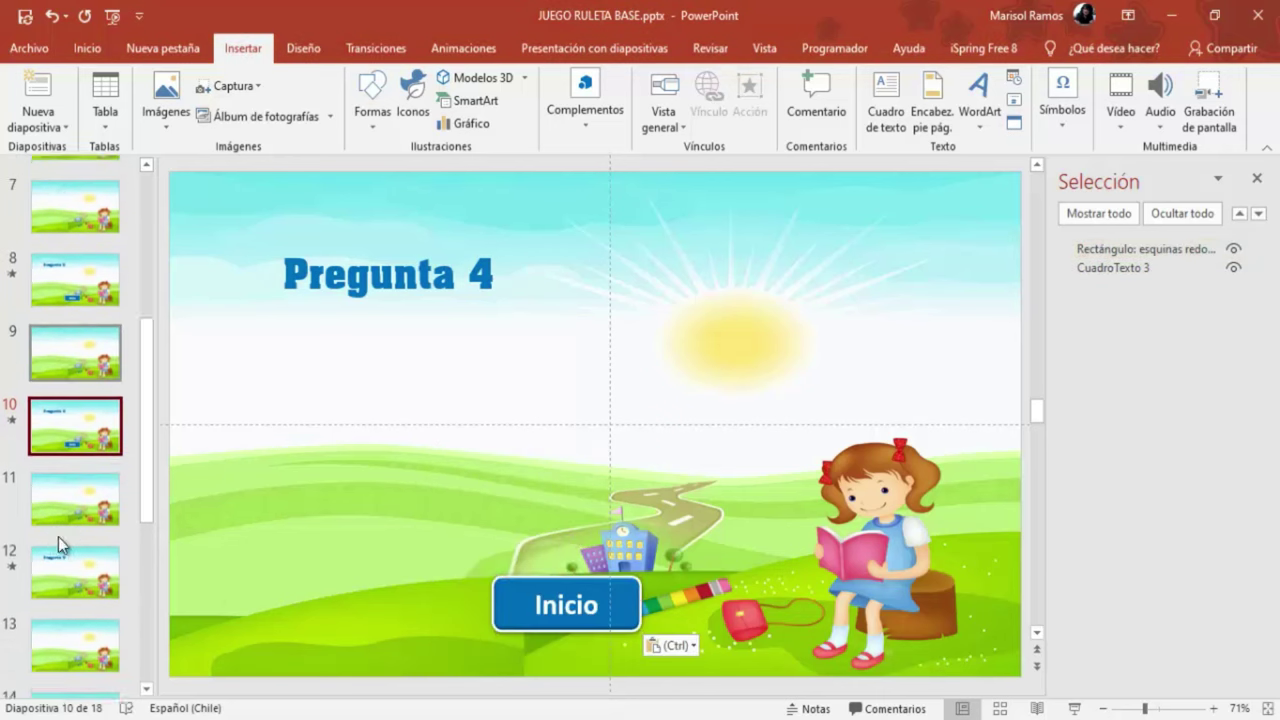
left_click(63, 545)
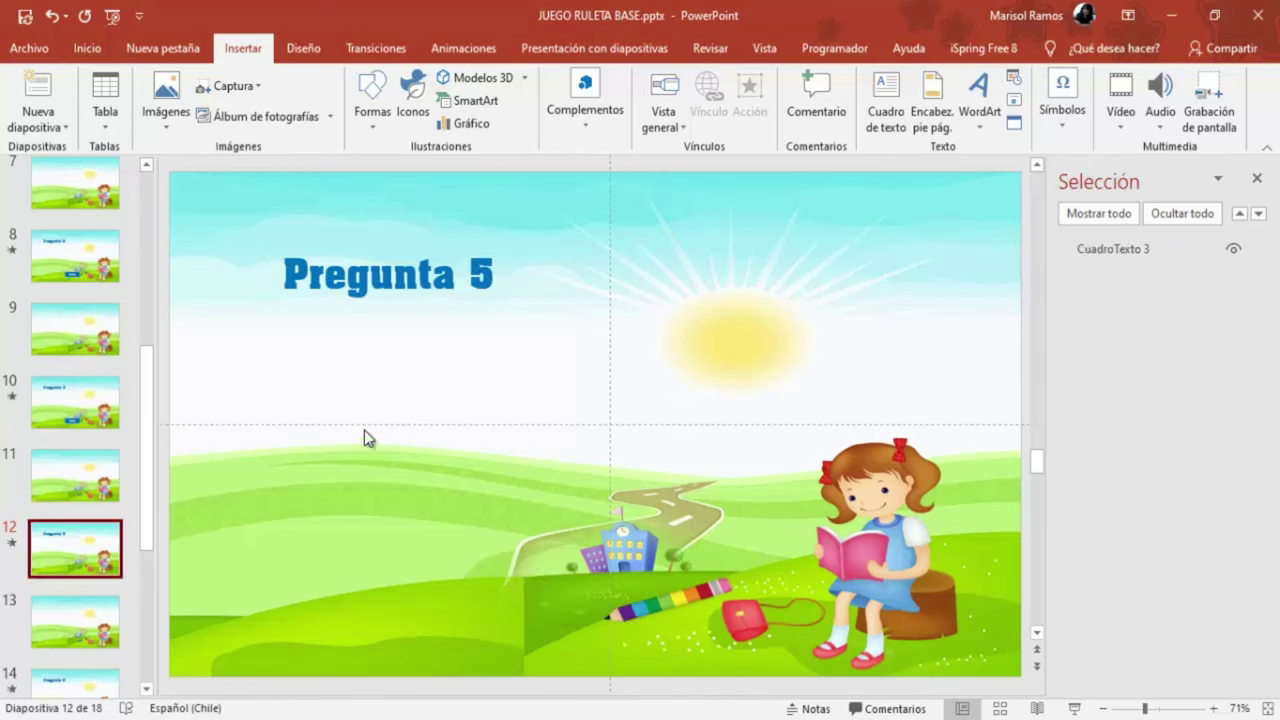
right_click(371, 406)
left_click(410, 446)
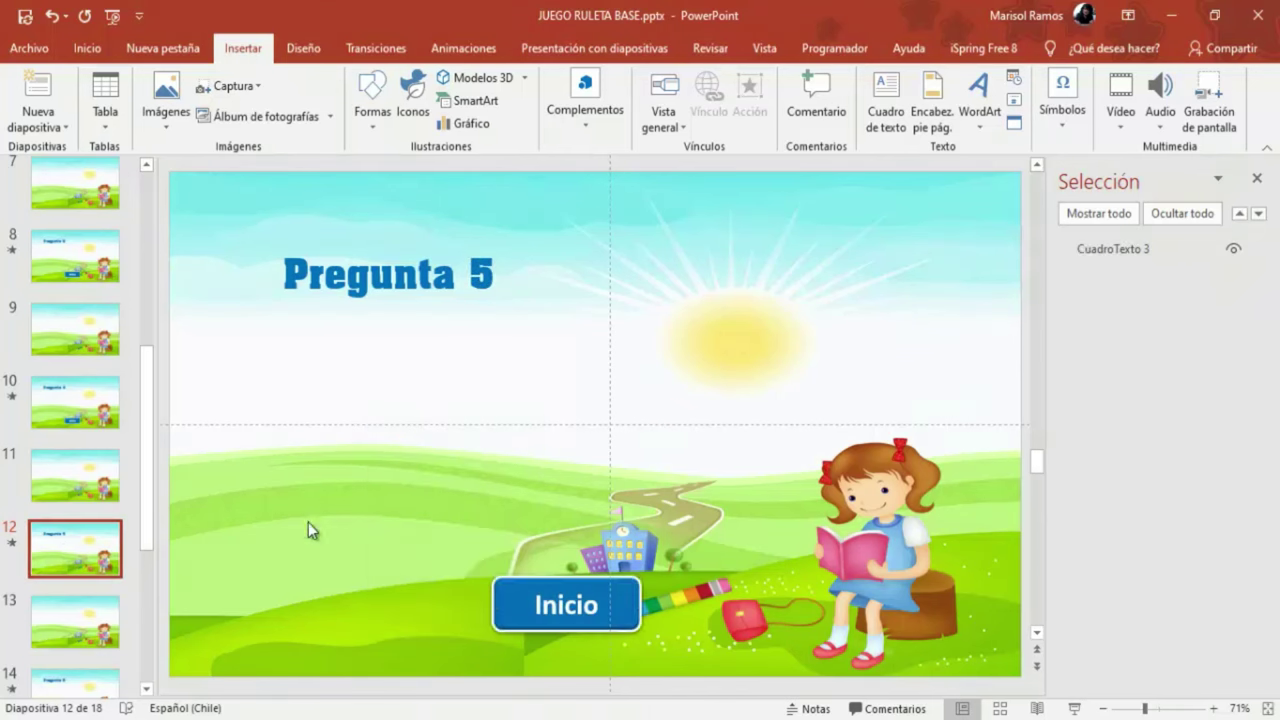
Step: Paste the Inicio button onto question slides 14, 16 and 18
scroll(90, 535, "down", 2)
scroll(90, 532, "down", 2)
left_click(76, 531)
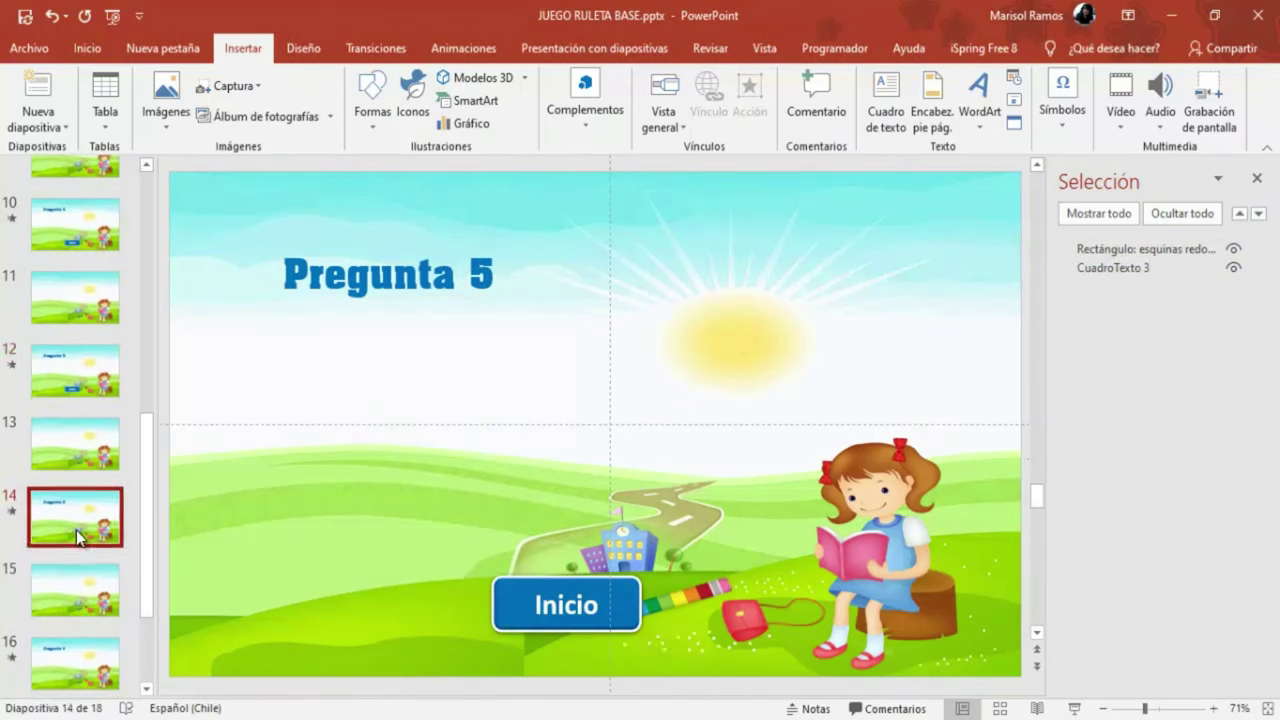
right_click(293, 388)
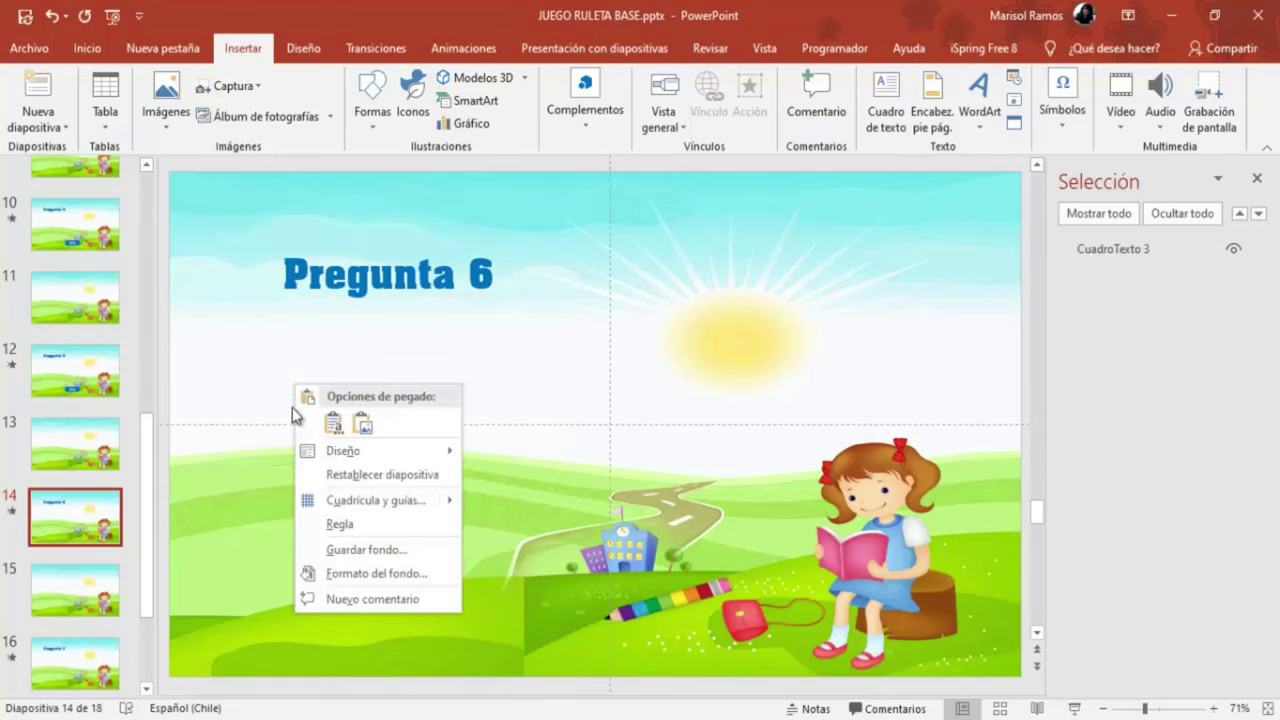
left_click(331, 424)
scroll(77, 549, "down", 3)
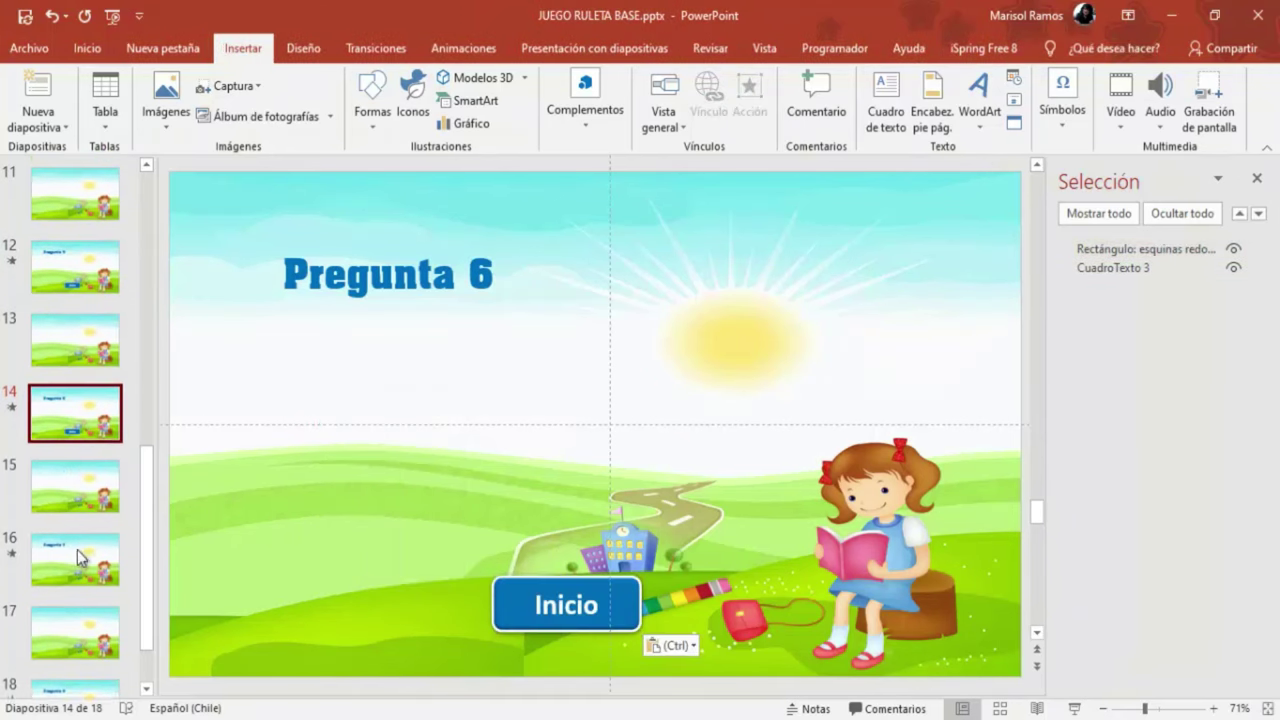
left_click(66, 519)
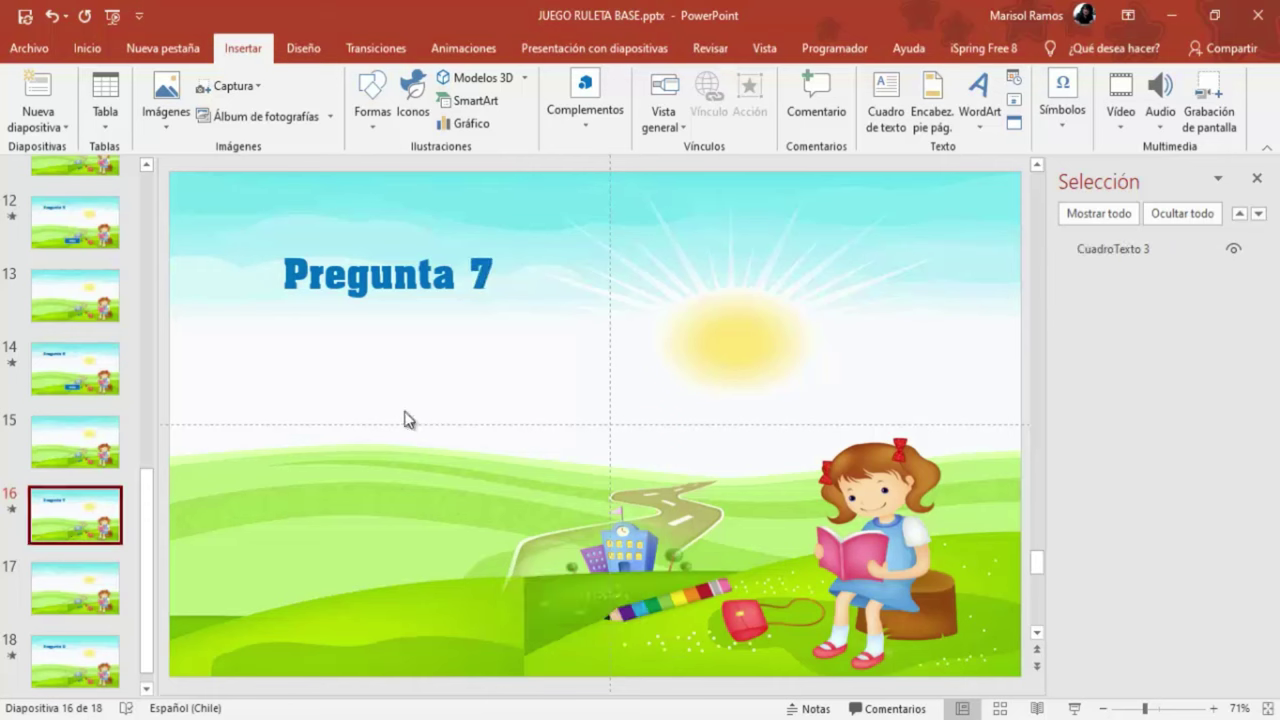
right_click(408, 406)
left_click(443, 434)
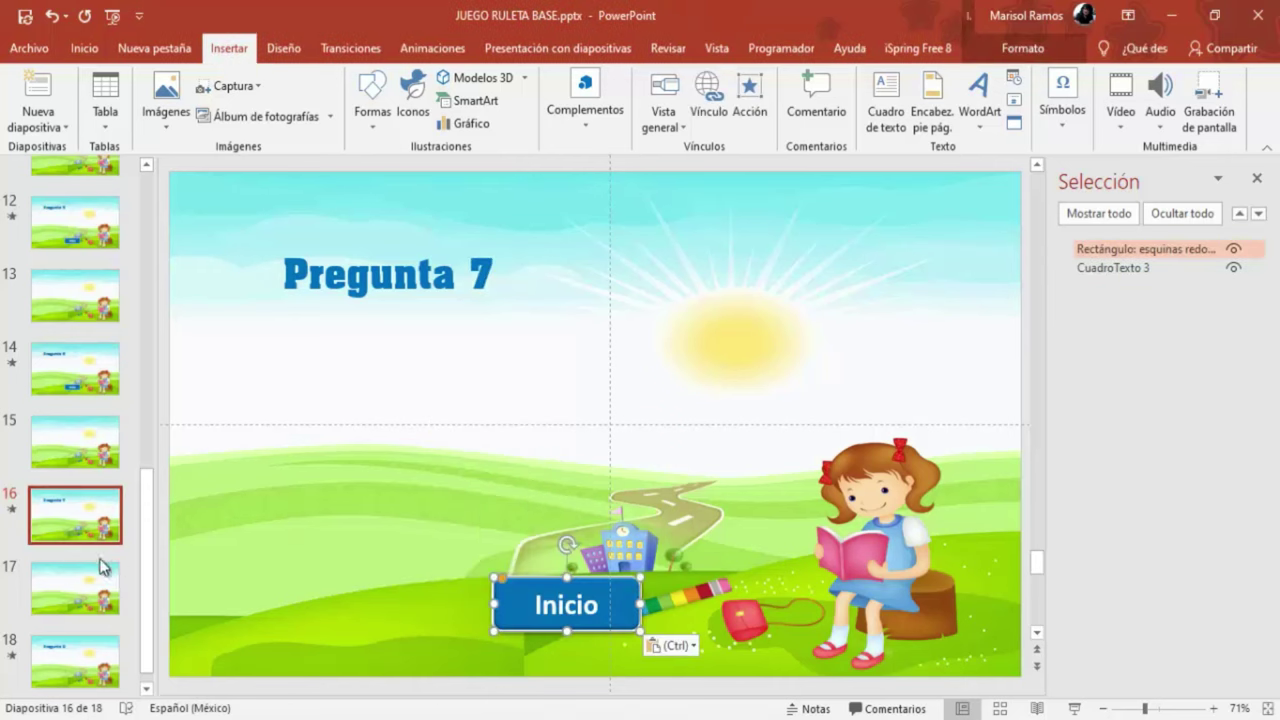
scroll(80, 601, "down", 1)
left_click(63, 636)
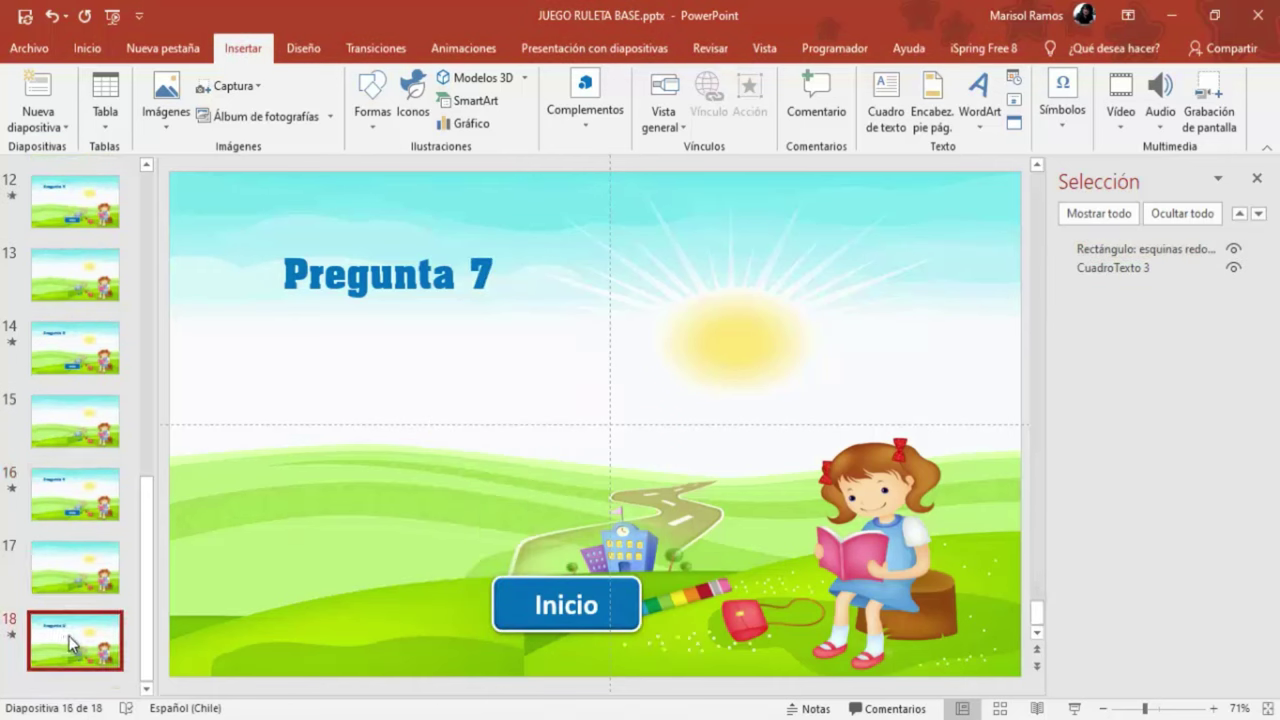
right_click(408, 382)
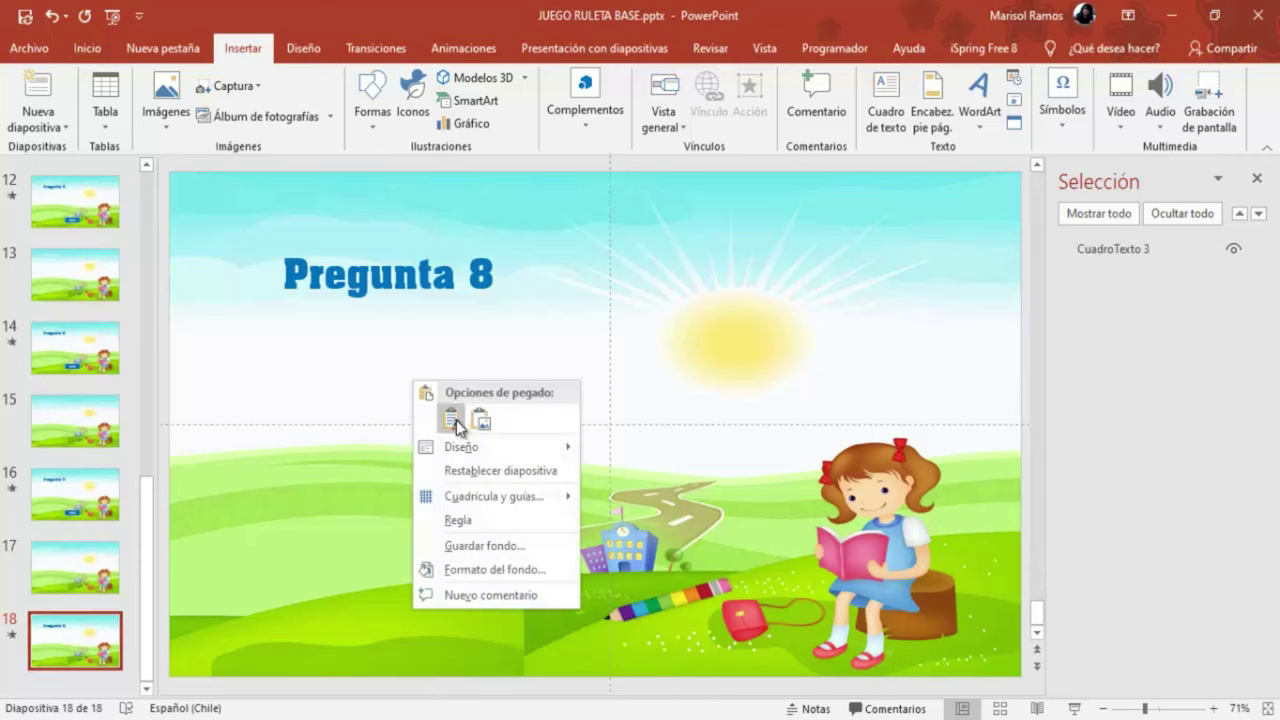
left_click(456, 420)
Step: Check the Pregunta 5 slide, then scroll to the top and select slide 1
scroll(232, 340, "up", 4)
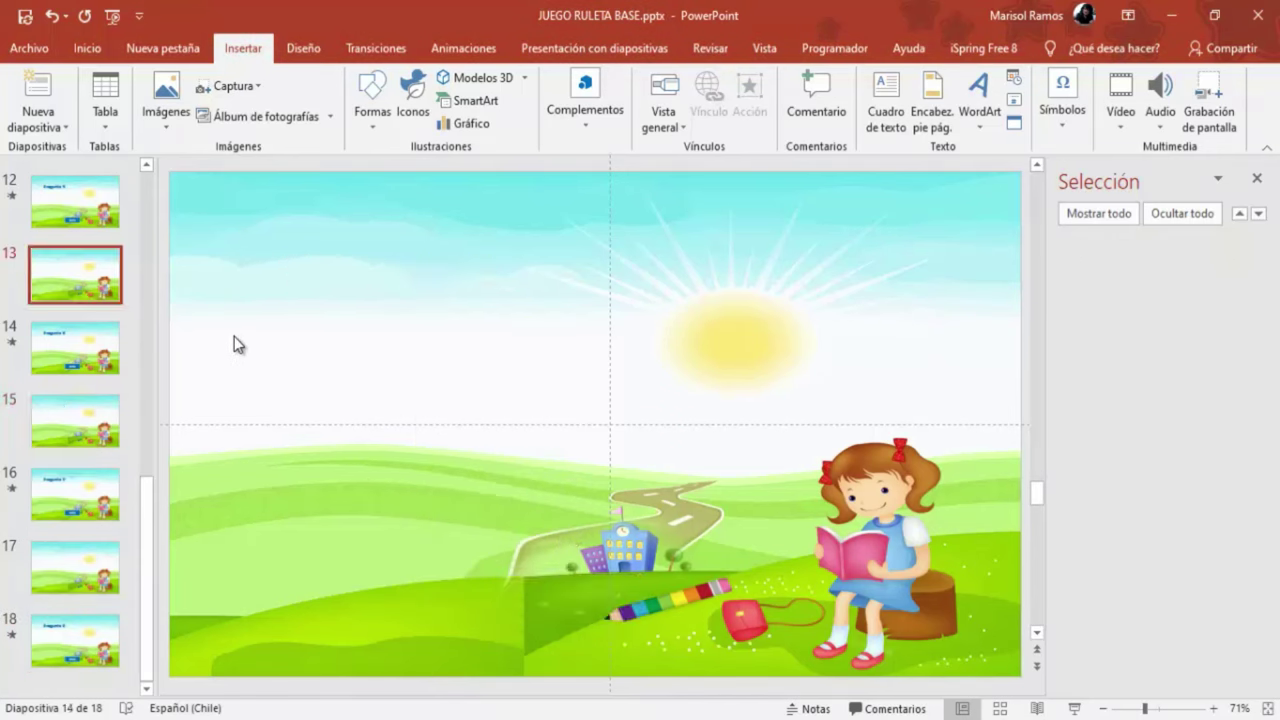
scroll(234, 344, "up", 2)
left_click(89, 172)
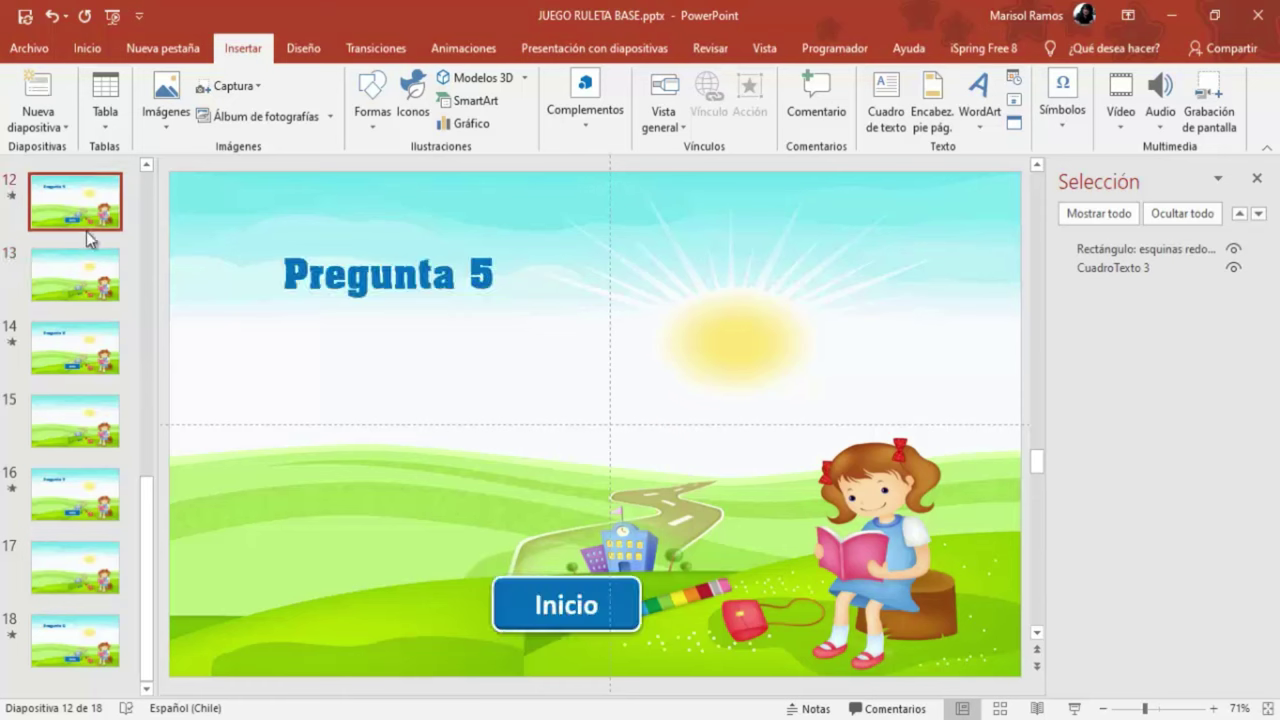
left_click_drag(151, 489, 165, 159)
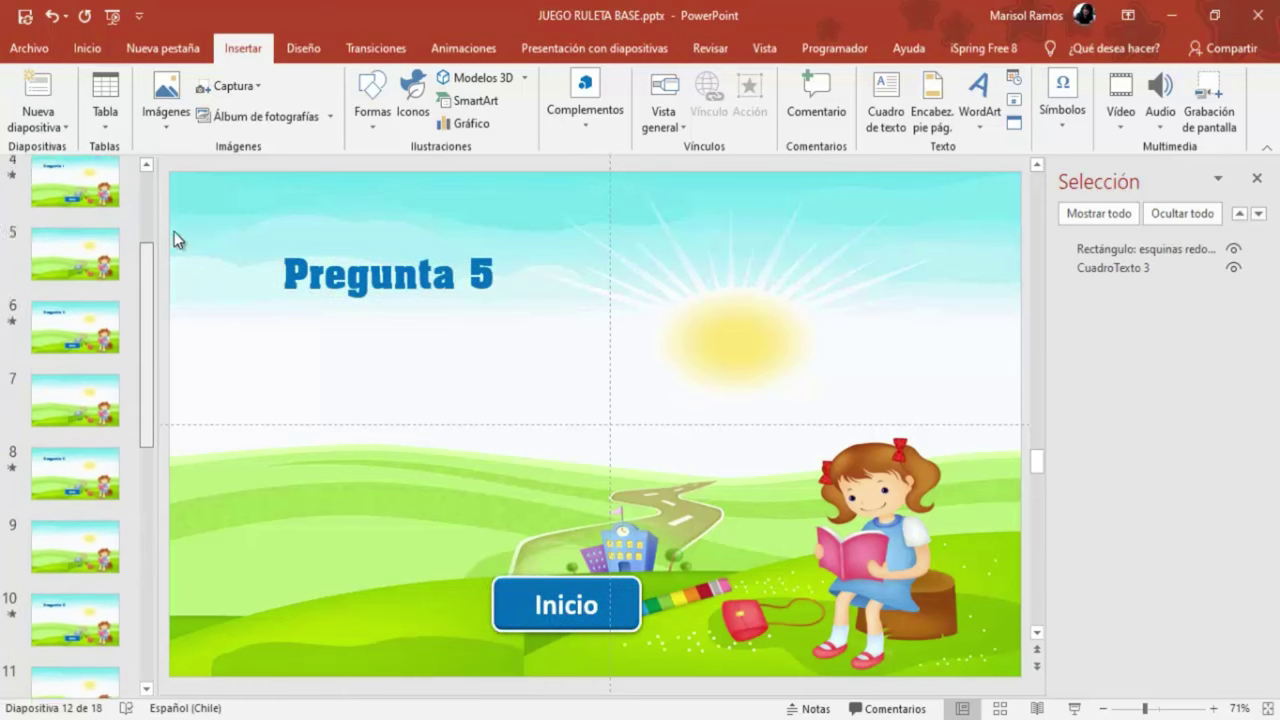
left_click(100, 206)
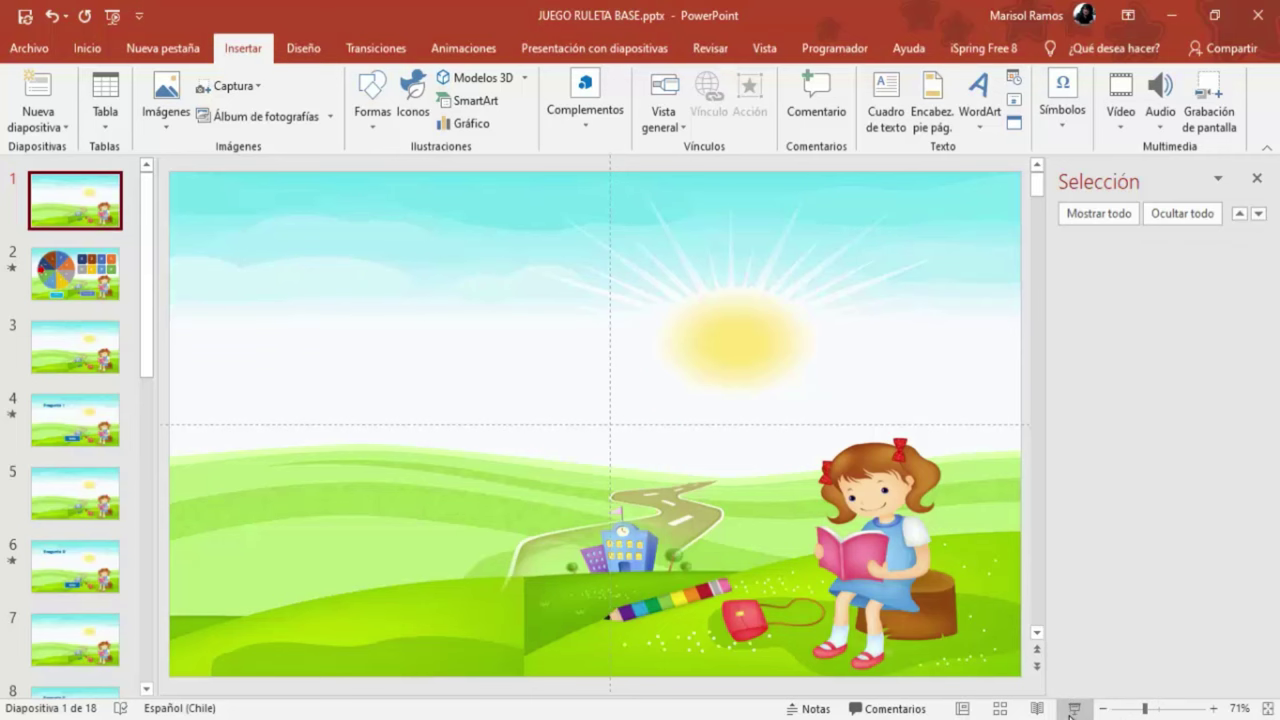
Step: Start the slideshow, spin the roulette, open question 2 and return with Inicio
left_click(1073, 708)
left_click(360, 685)
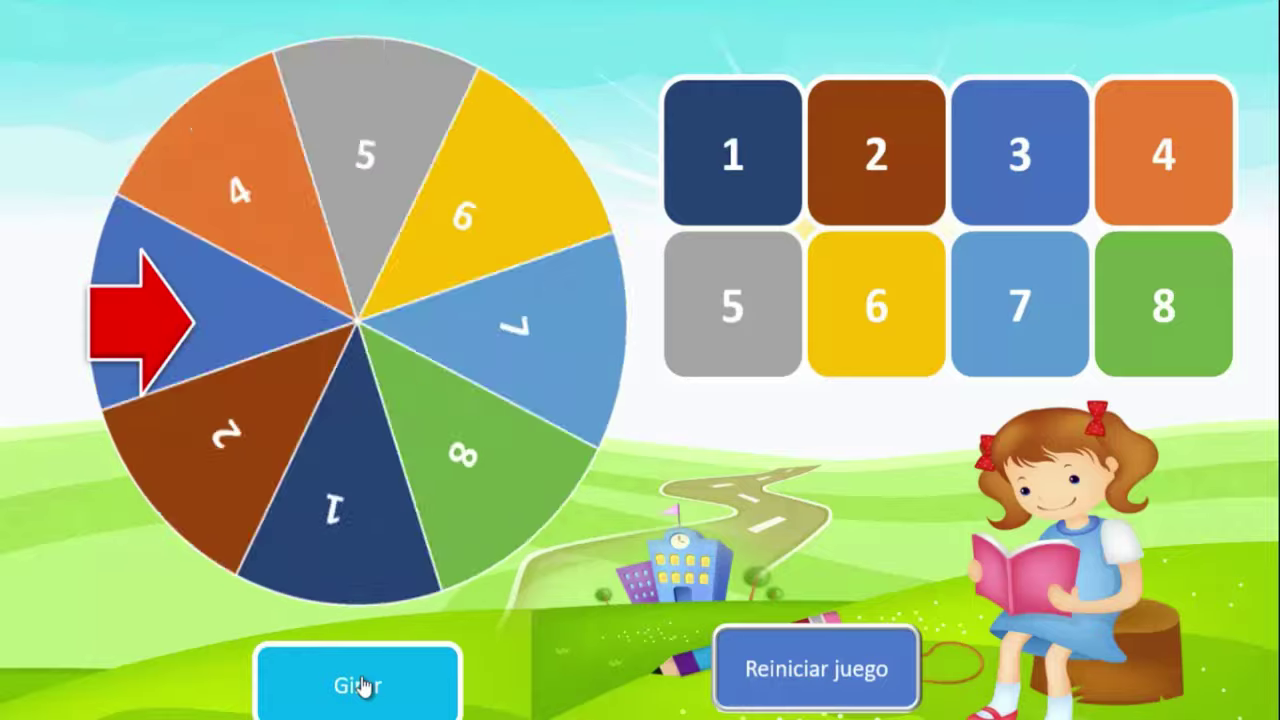
left_click(903, 151)
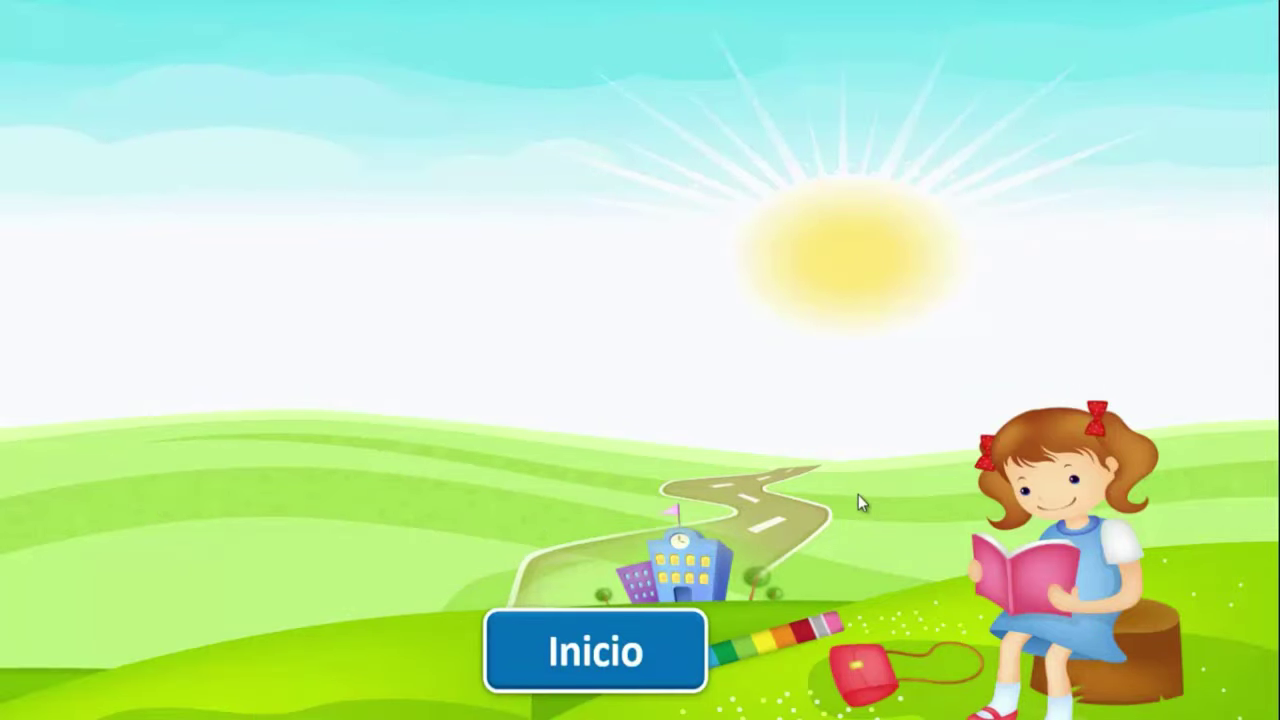
left_click(600, 652)
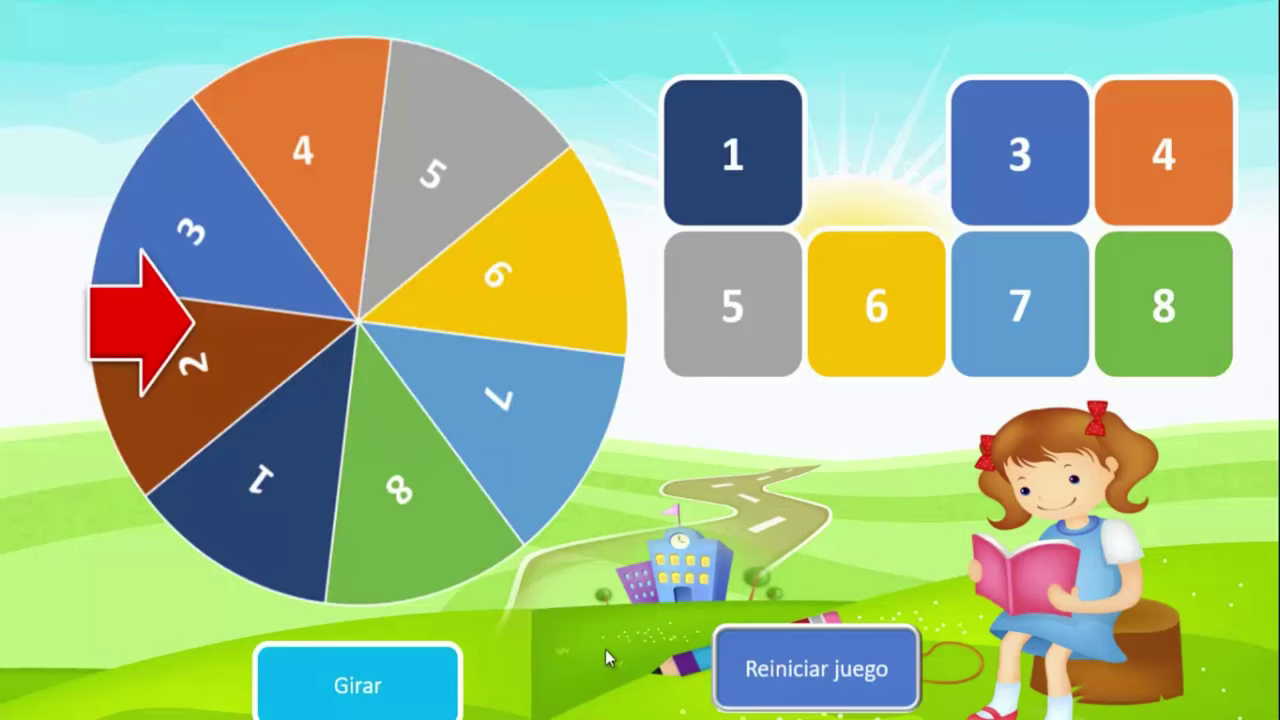
Step: Spin again, open question 8, return, reset the game, then exit to slide 3
left_click(383, 680)
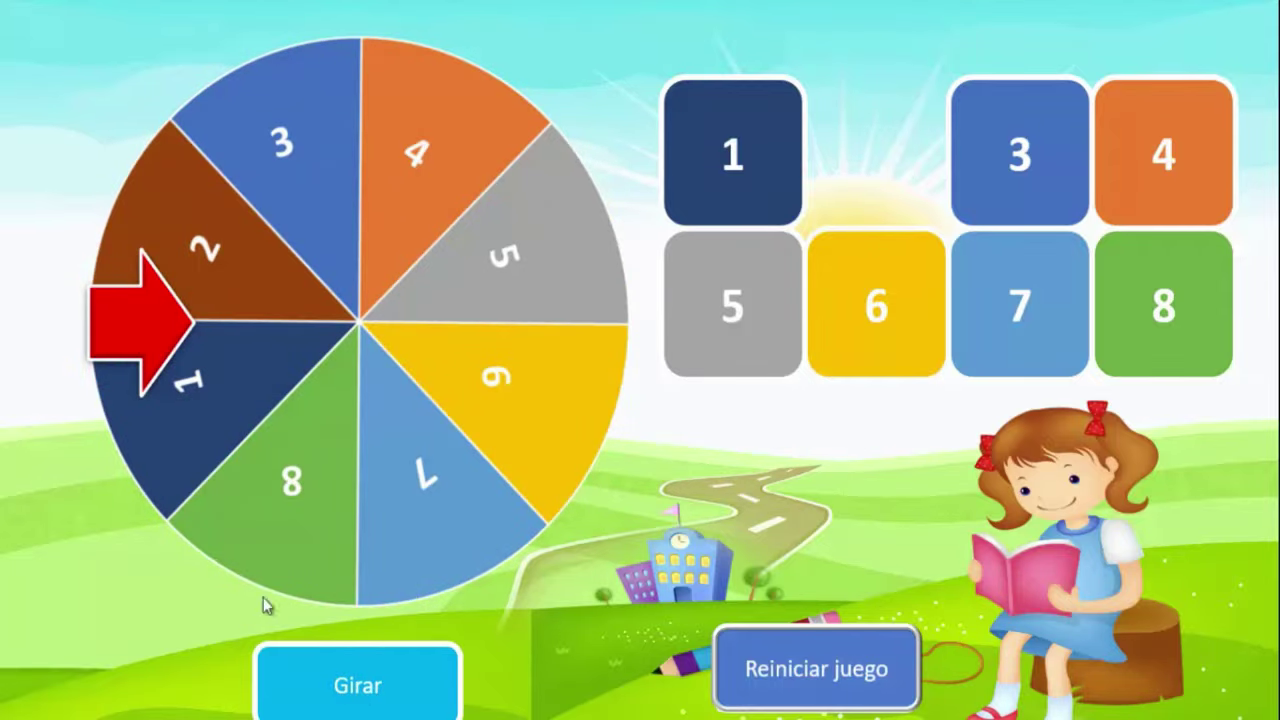
left_click(352, 683)
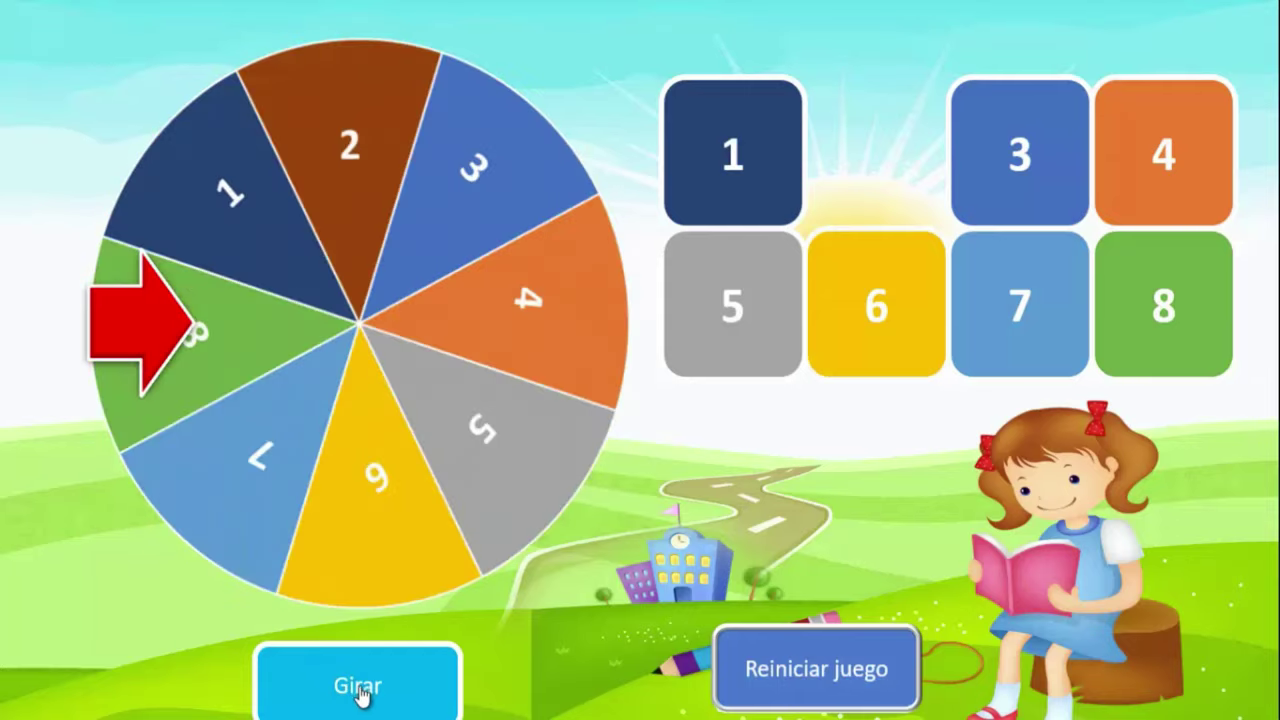
left_click(1188, 309)
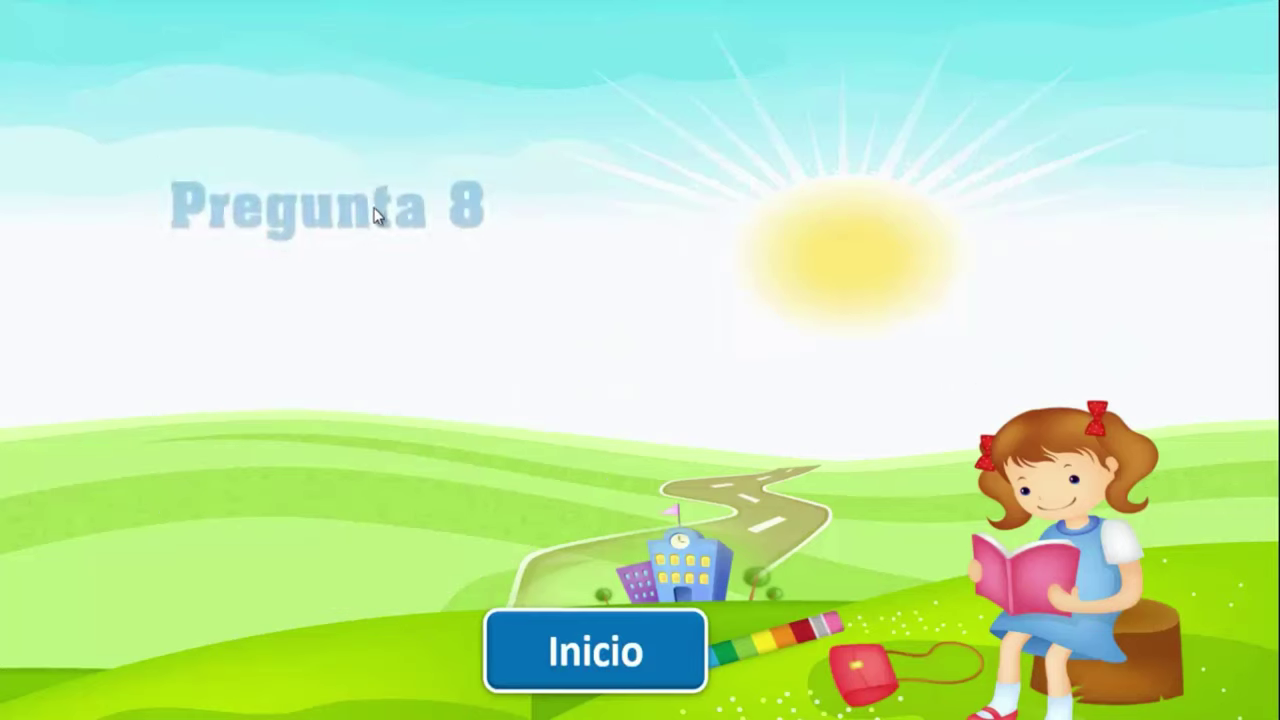
left_click(596, 646)
left_click(846, 658)
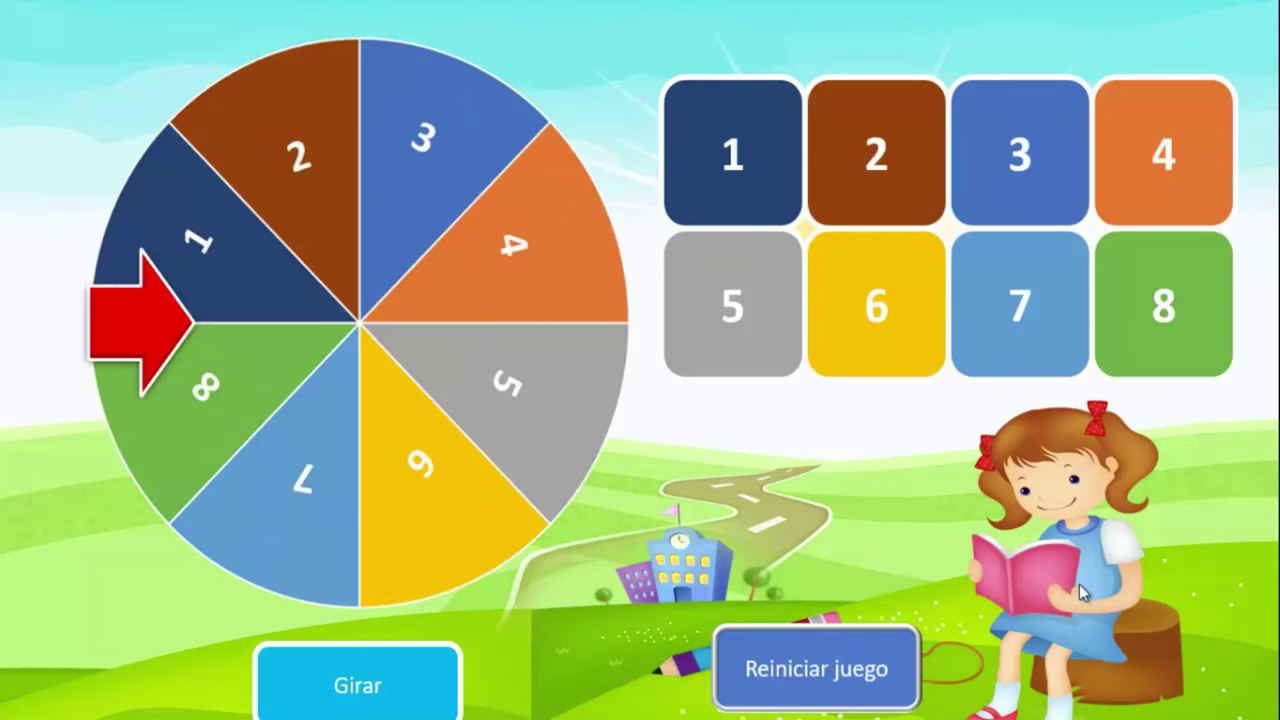
key("Escape")
left_click(96, 342)
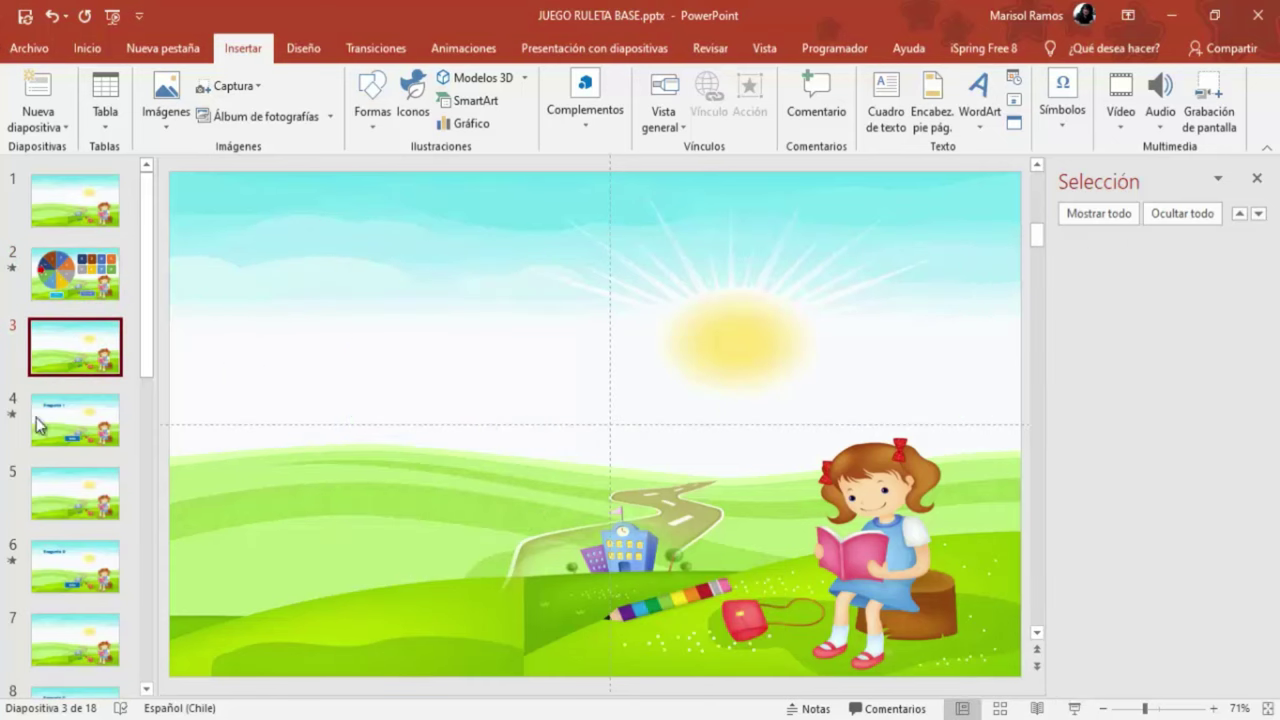
Step: Hide the blank slides 3, 5 and 7 with Ocultar diapositiva
right_click(80, 356)
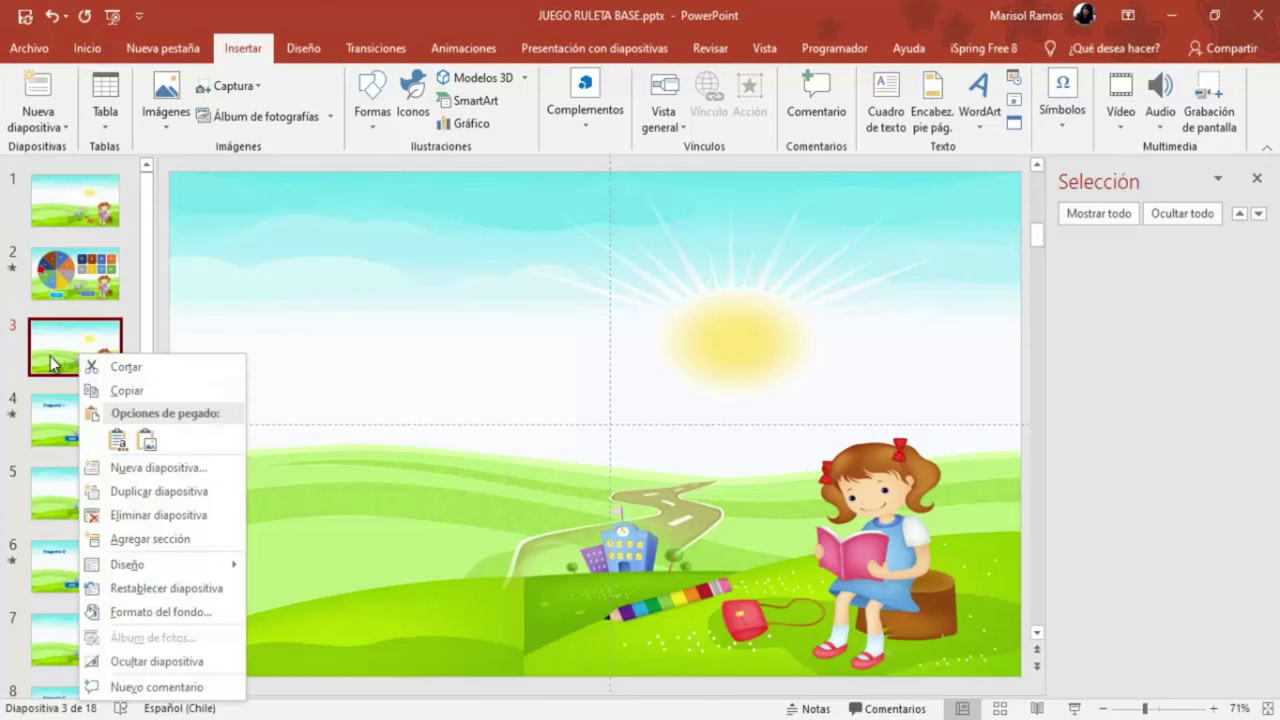
left_click(155, 661)
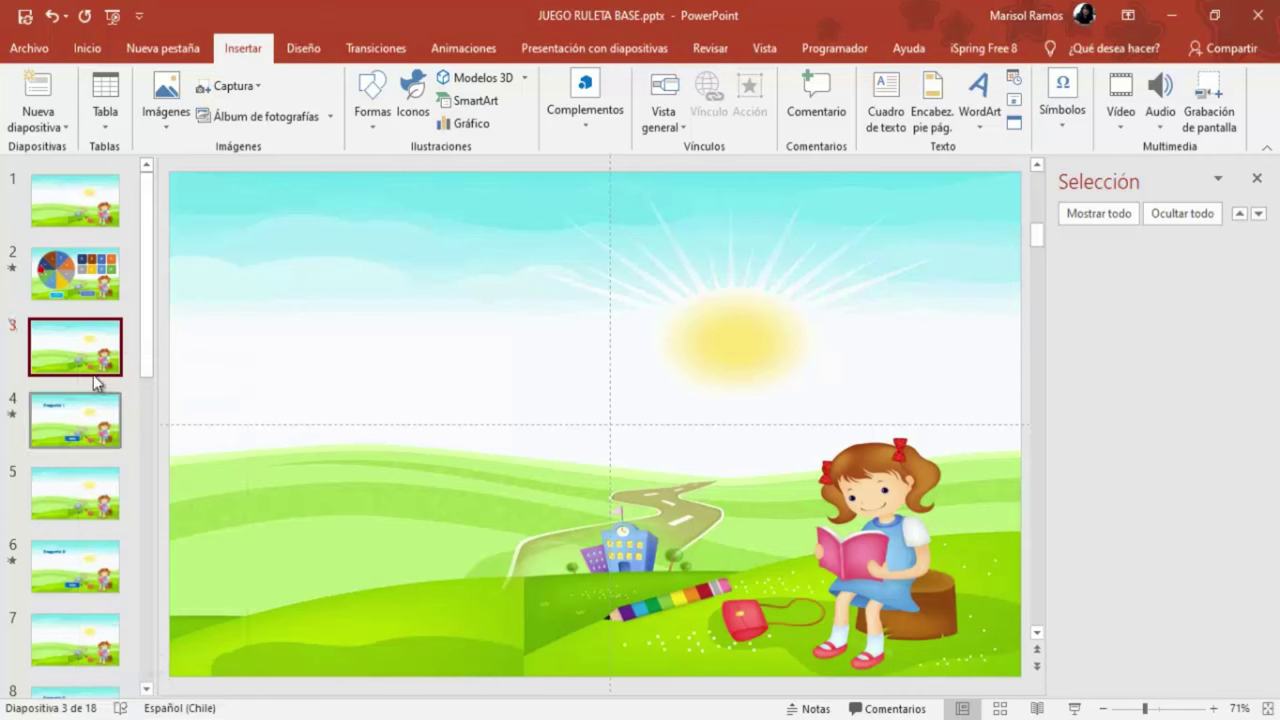
left_click(50, 503)
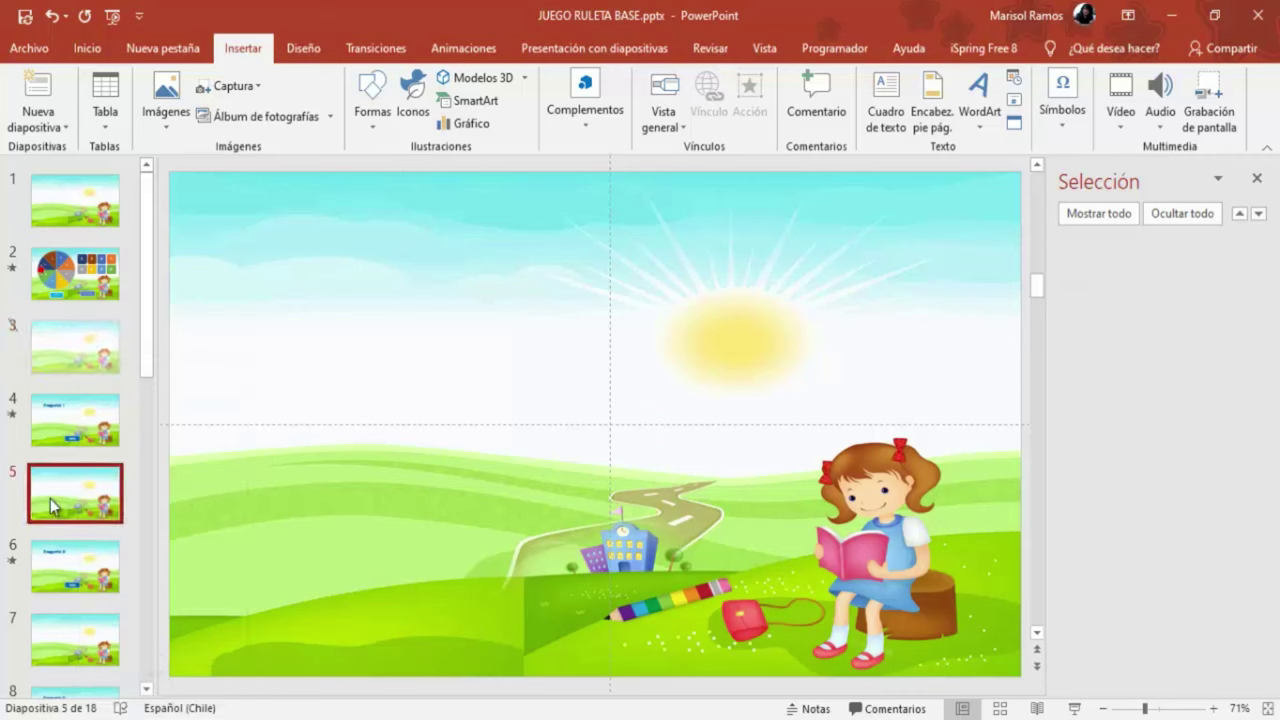
right_click(53, 506)
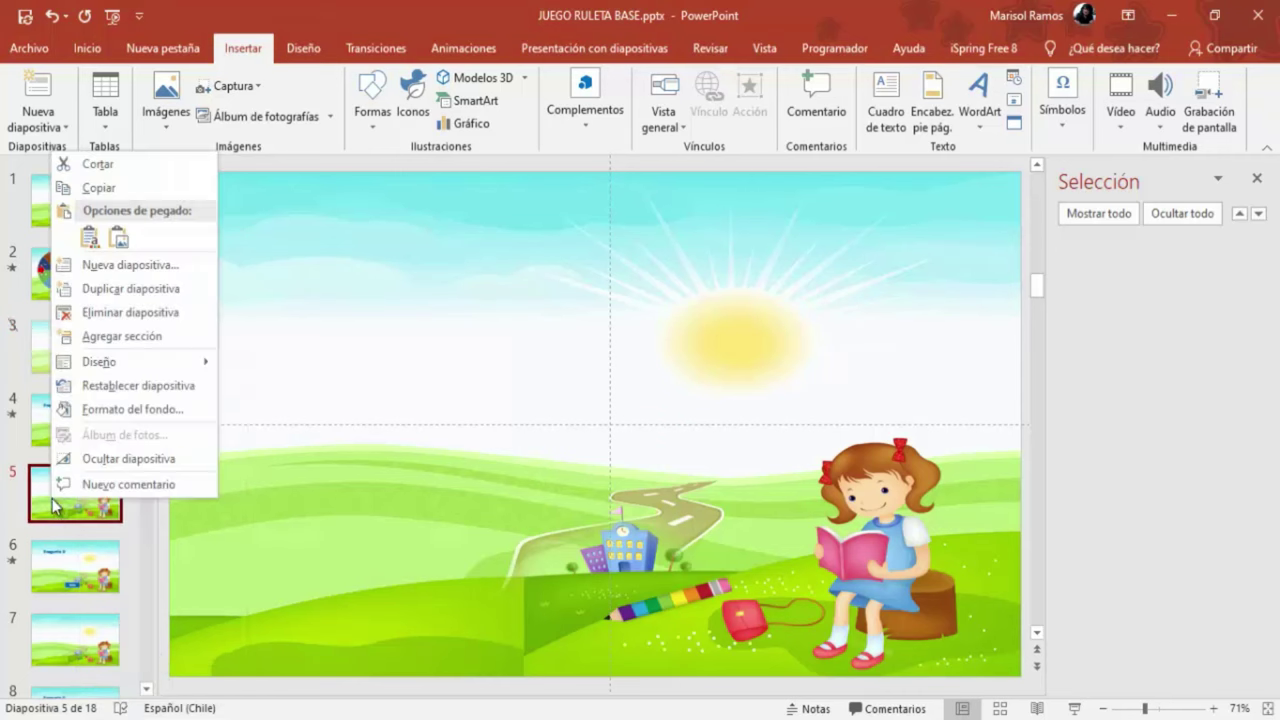
left_click(104, 462)
left_click(41, 632)
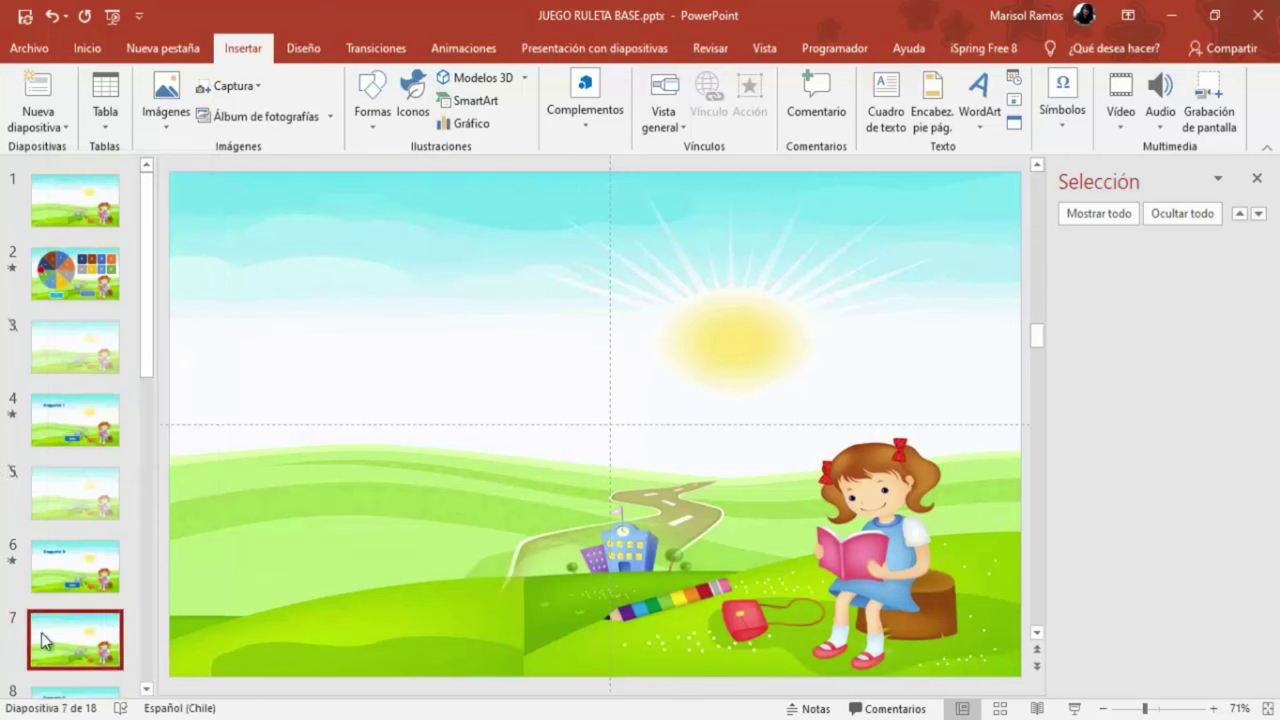
right_click(43, 631)
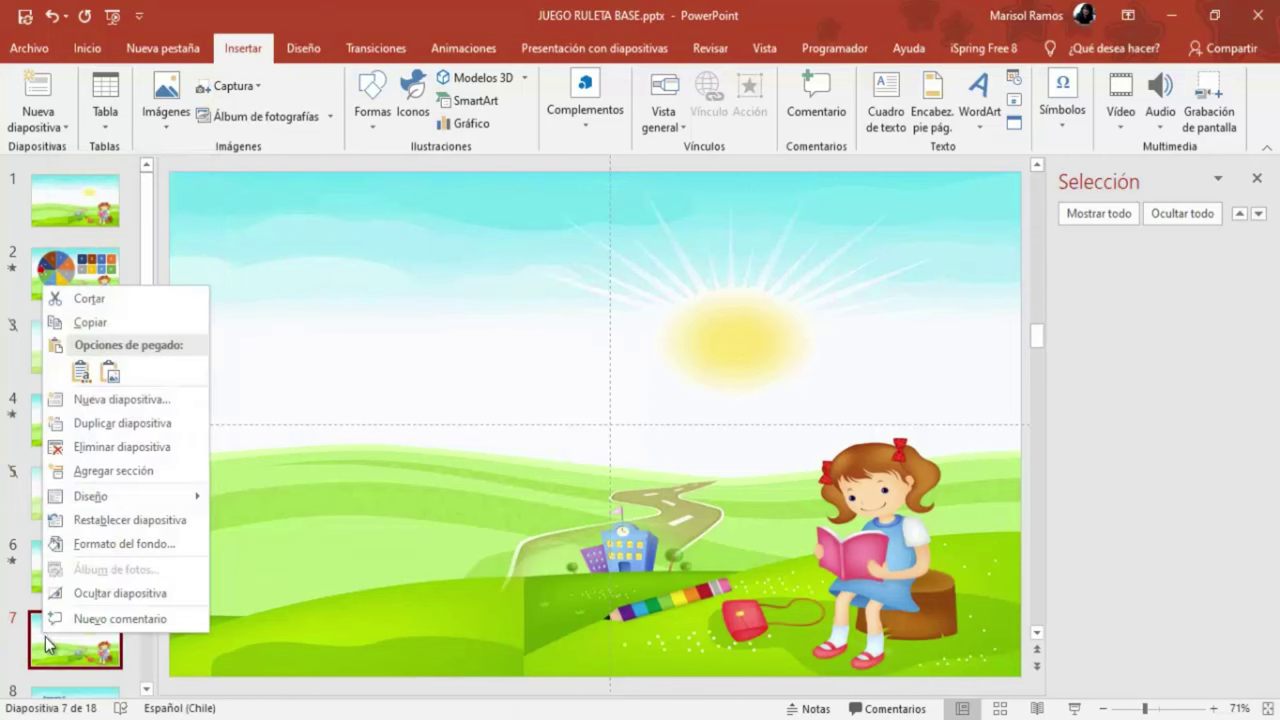
left_click(104, 596)
Step: Hide the blank slides 9 and 11 further down the thumbnail pane
scroll(91, 385, "down", 1)
scroll(91, 385, "down", 1)
scroll(40, 555, "down", 2)
left_click(47, 546)
right_click(47, 546)
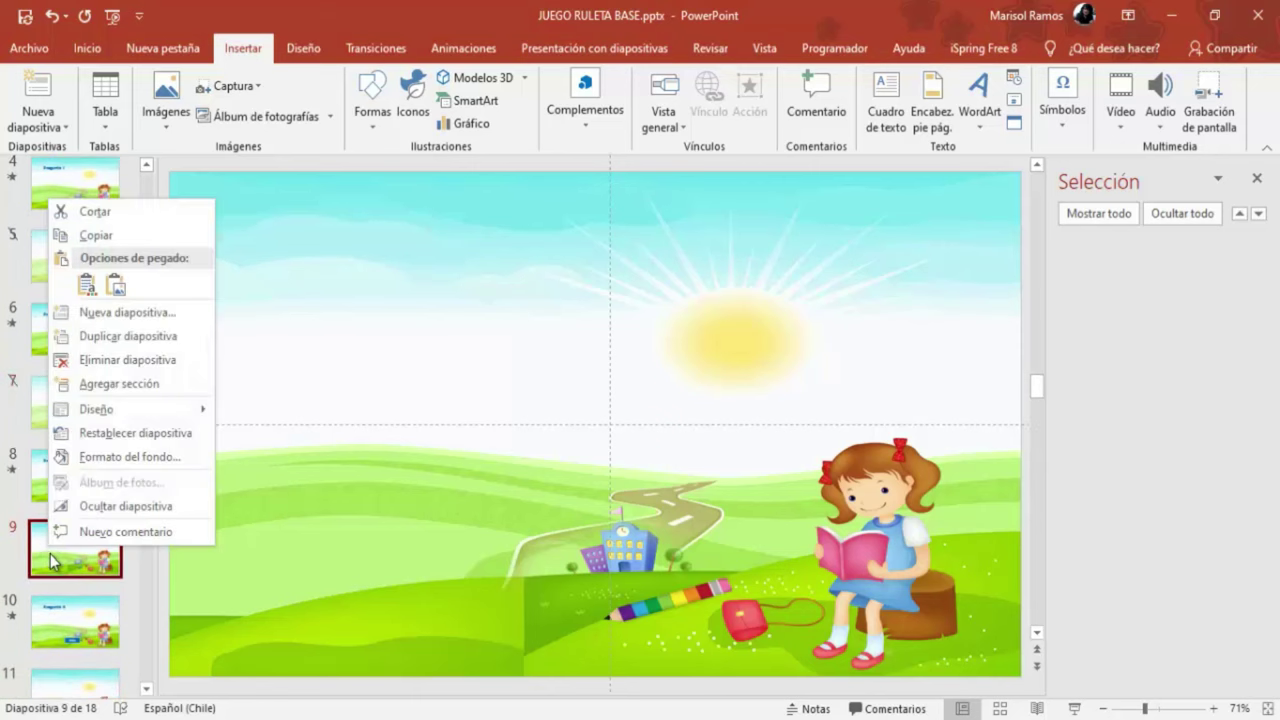
left_click(118, 510)
scroll(118, 512, "down", 2)
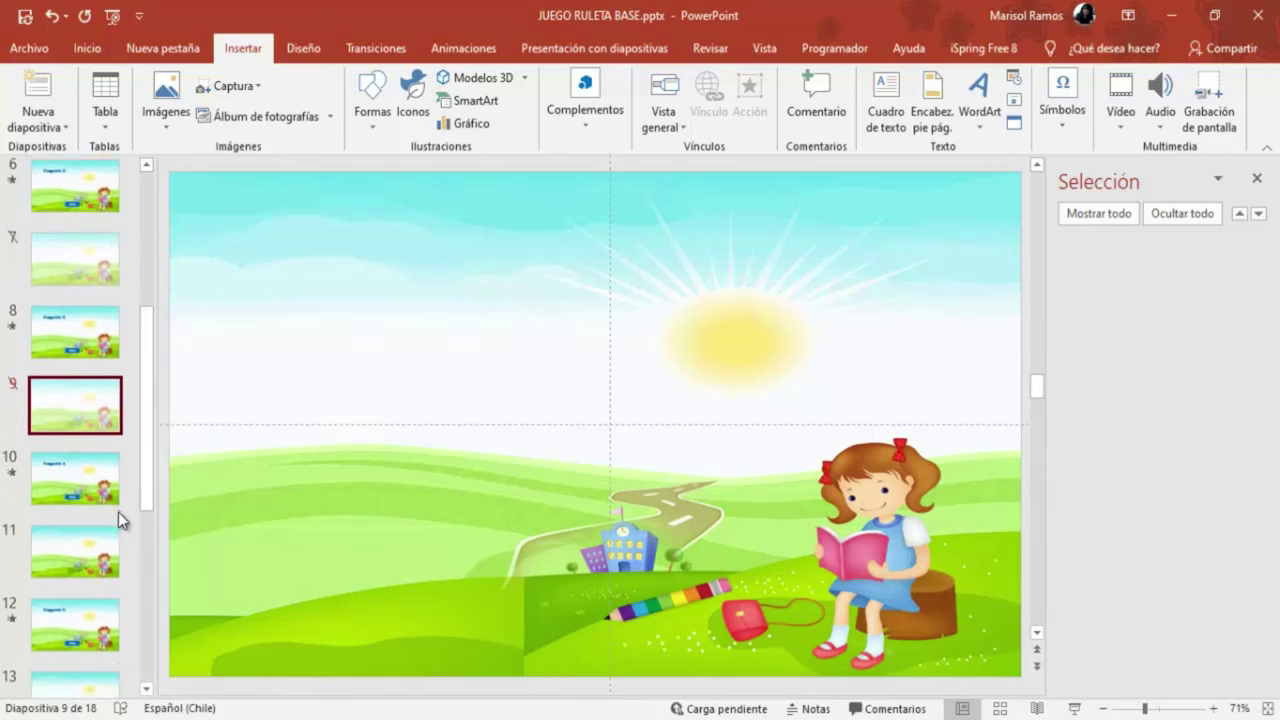
left_click(74, 548)
right_click(74, 548)
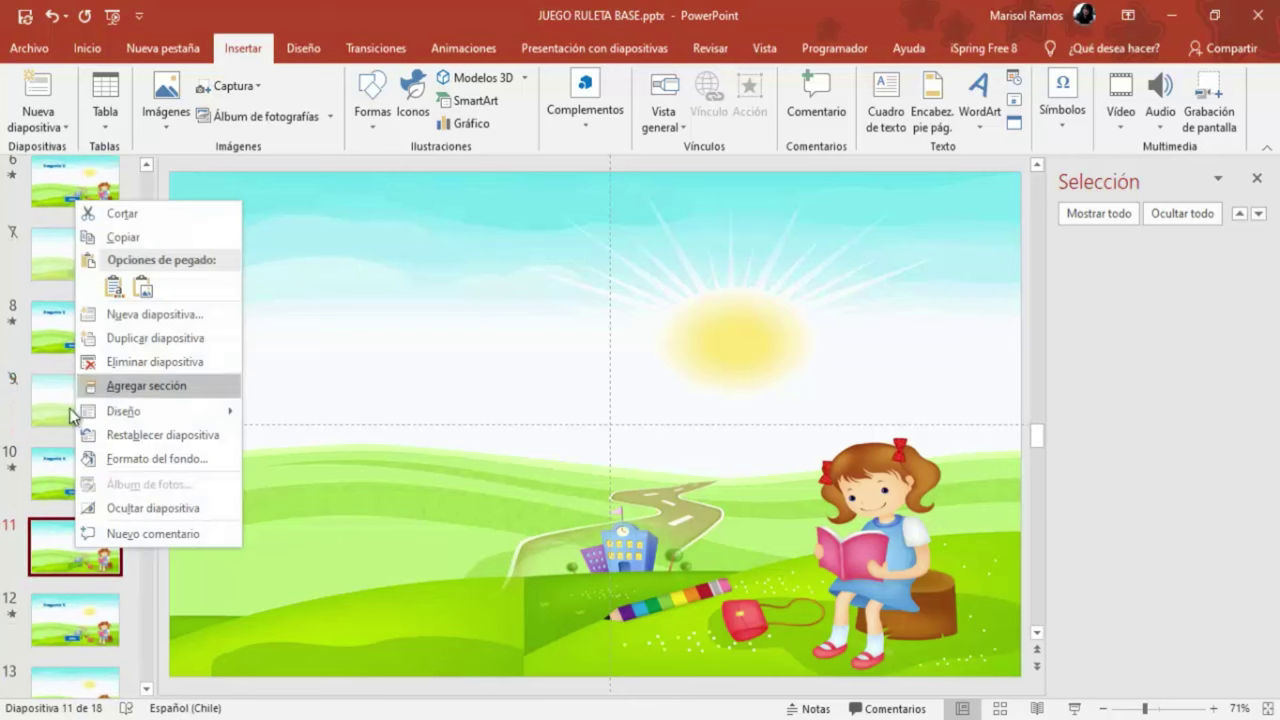
left_click(121, 510)
scroll(100, 440, "down", 4)
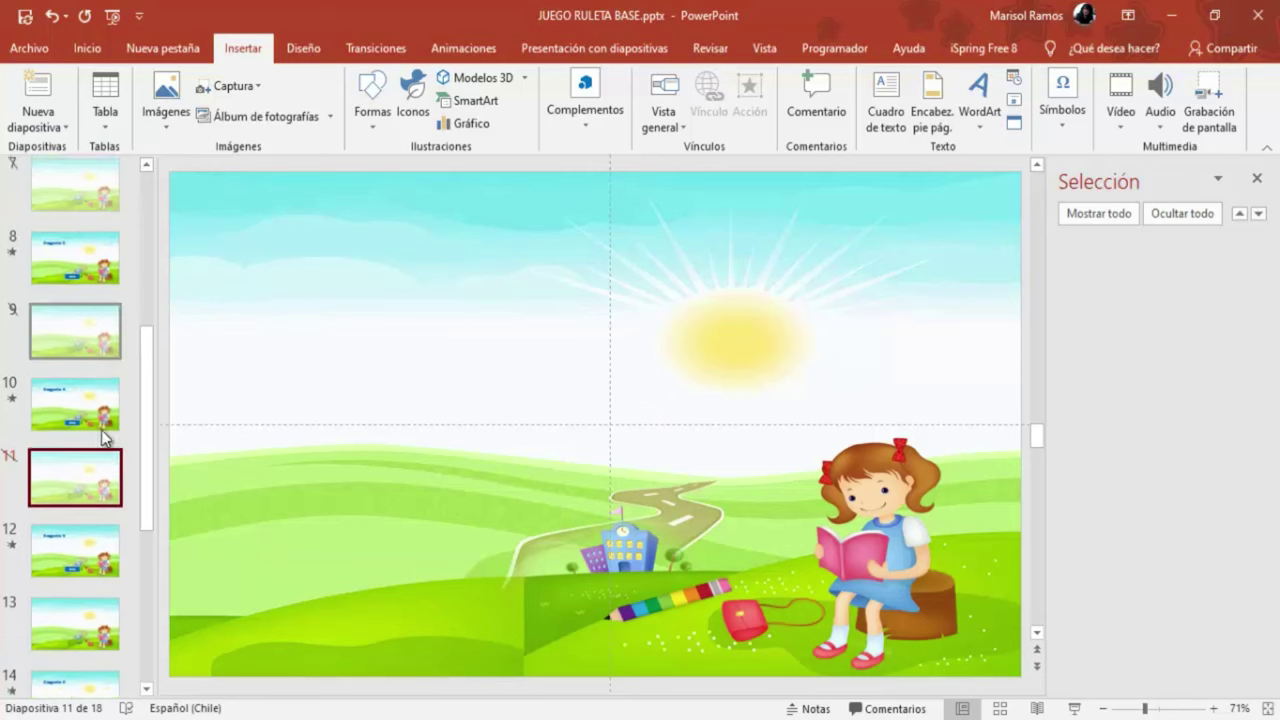
key("Down")
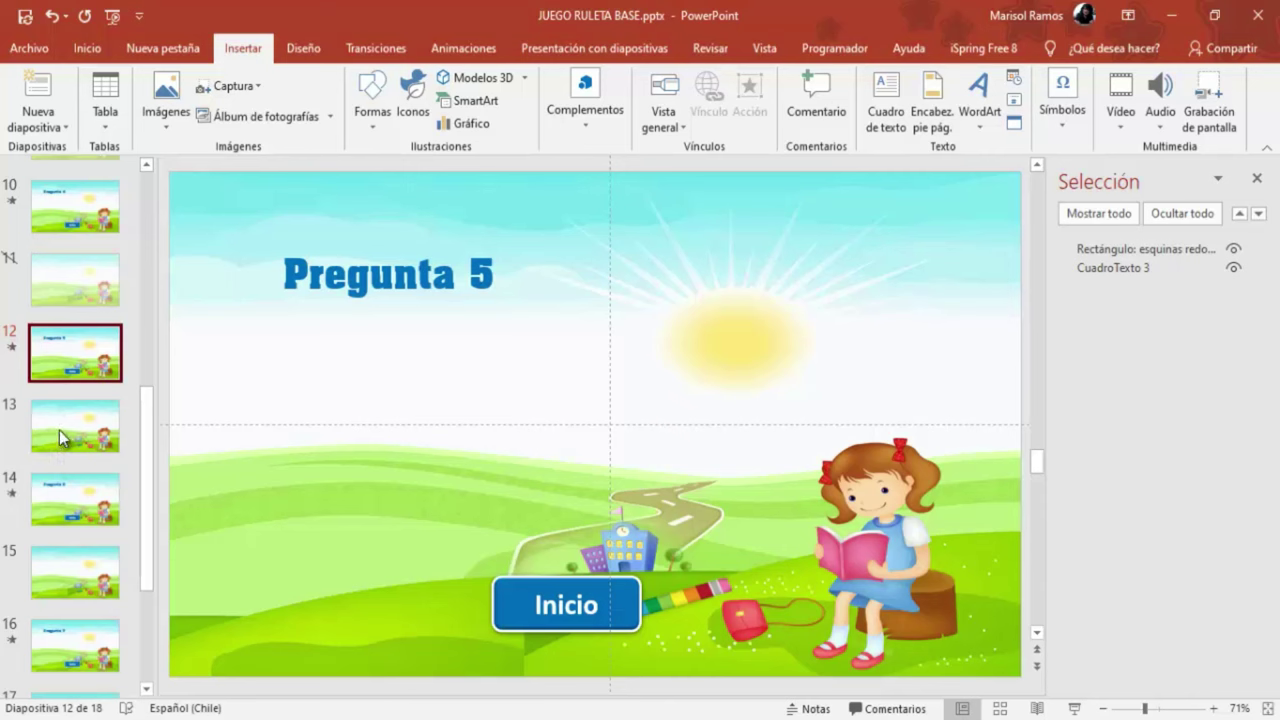
key("Up")
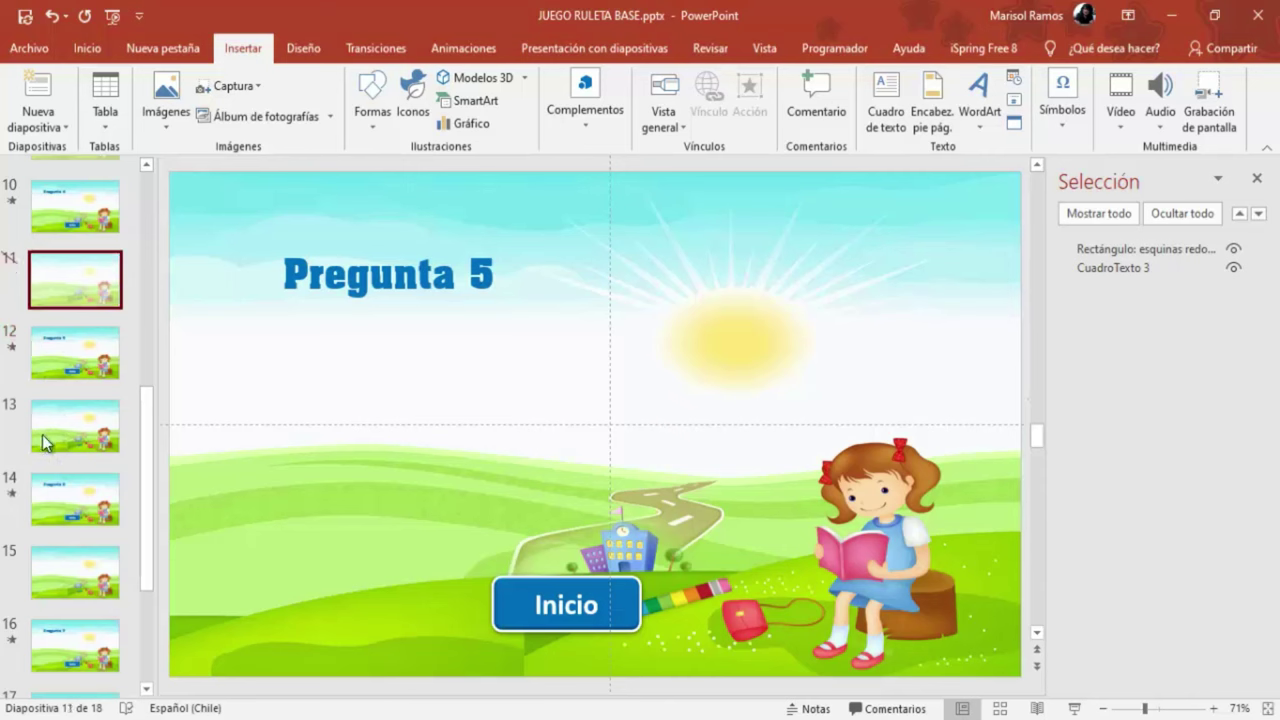
key("Down")
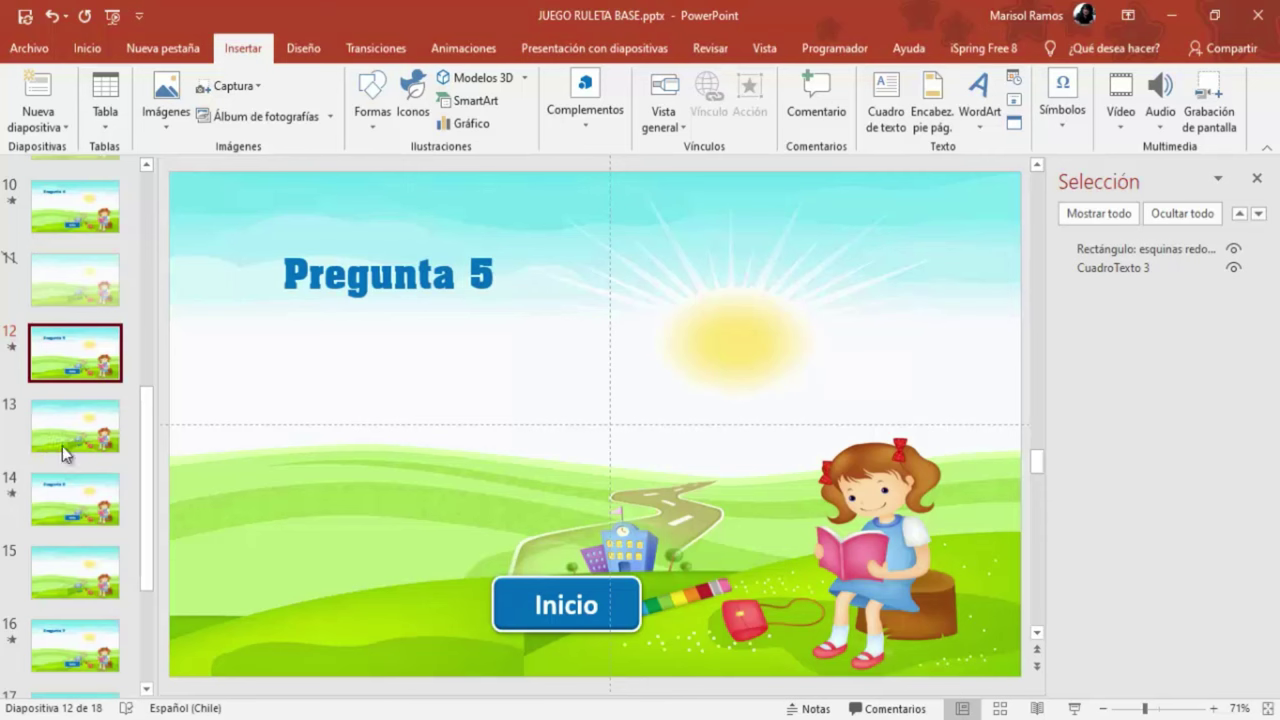
left_click_drag(147, 440, 148, 512)
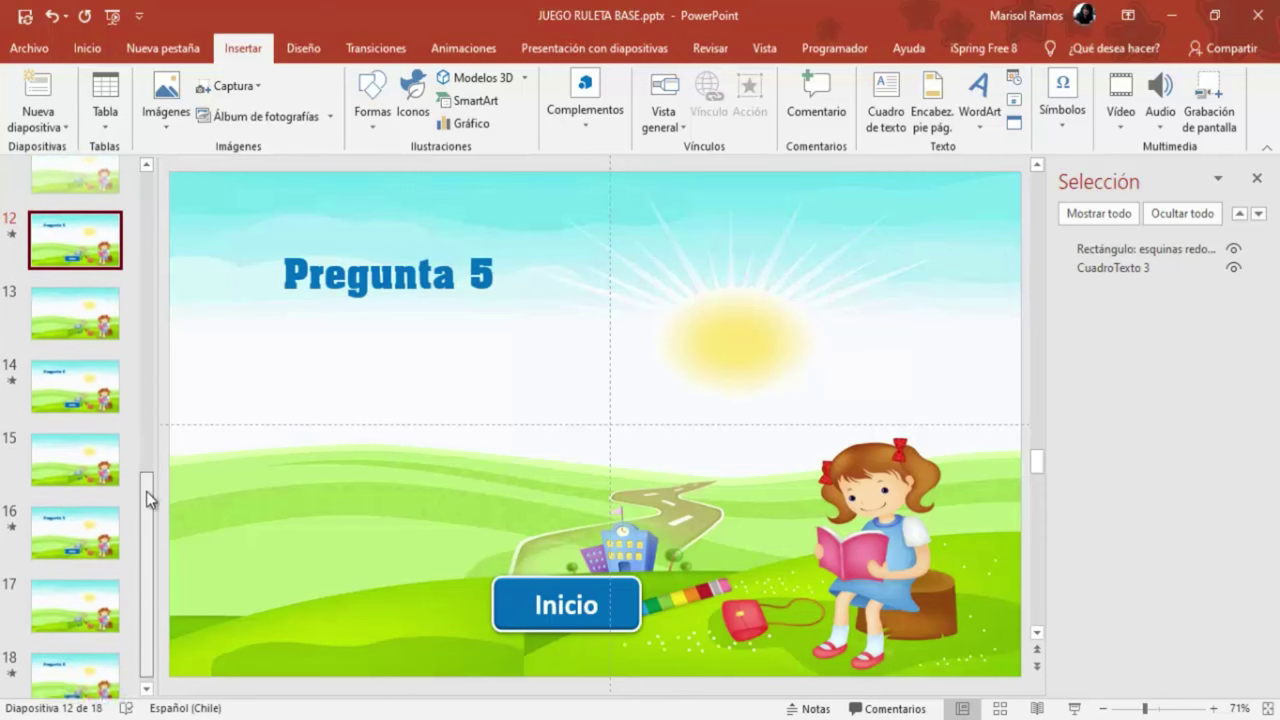
Step: Hide the blank slides 13, 15 and 17, then return to slide 1
left_click(53, 345)
right_click(53, 345)
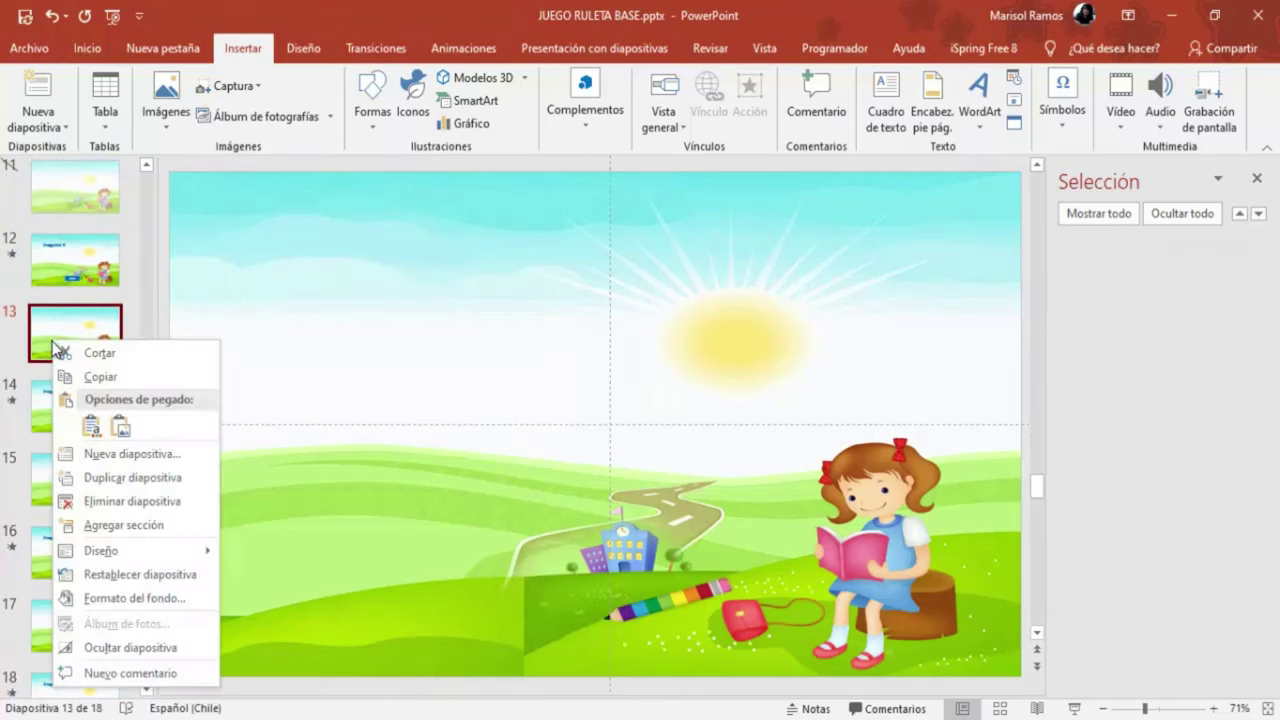
left_click(100, 647)
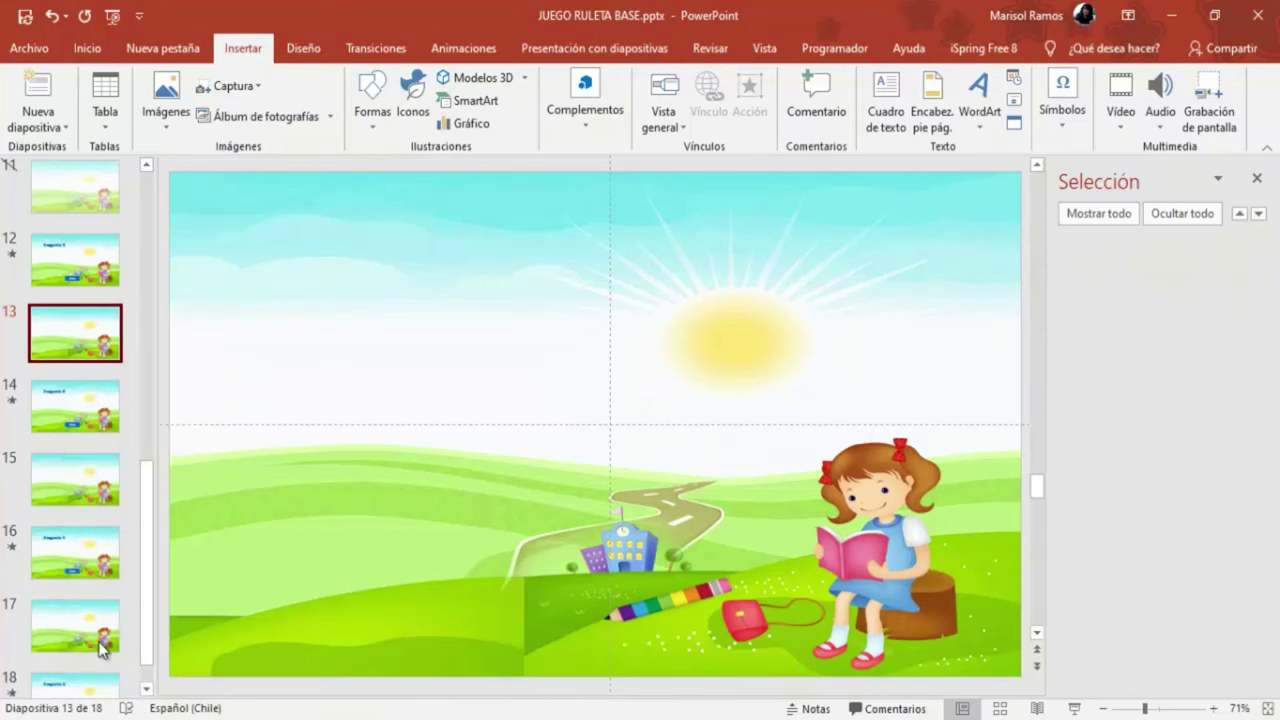
left_click(66, 490)
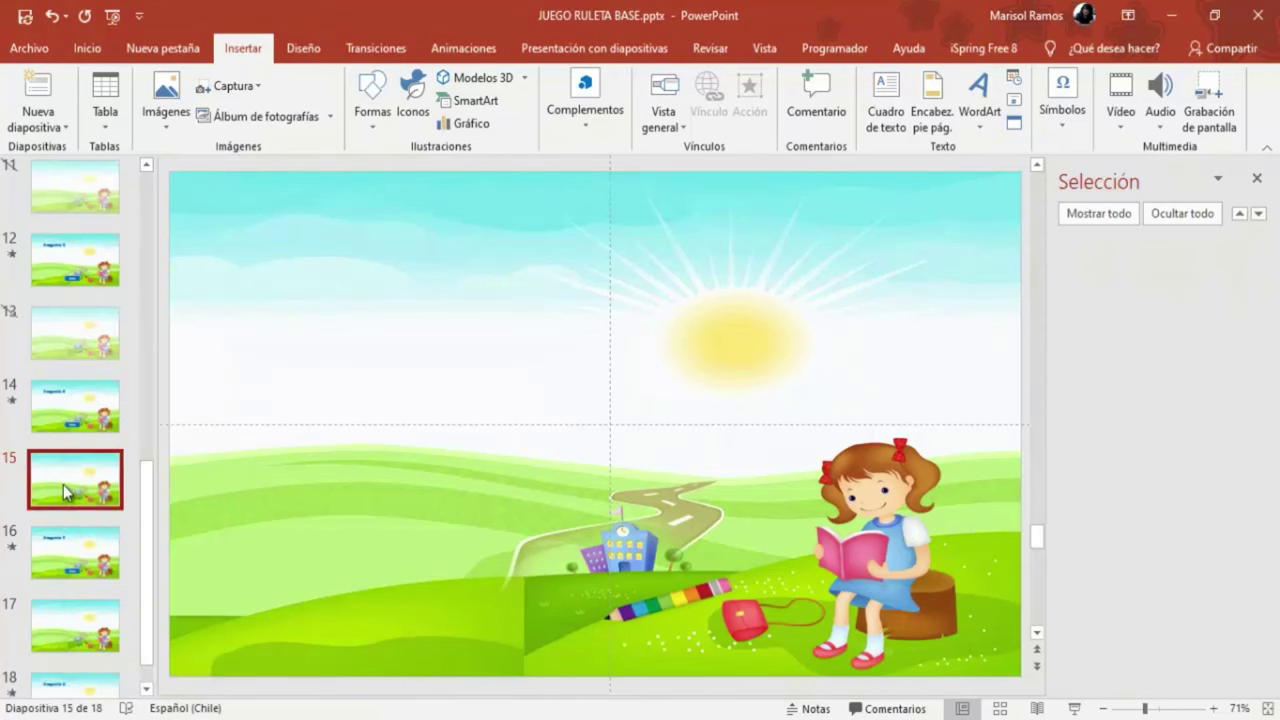
right_click(66, 490)
left_click(100, 444)
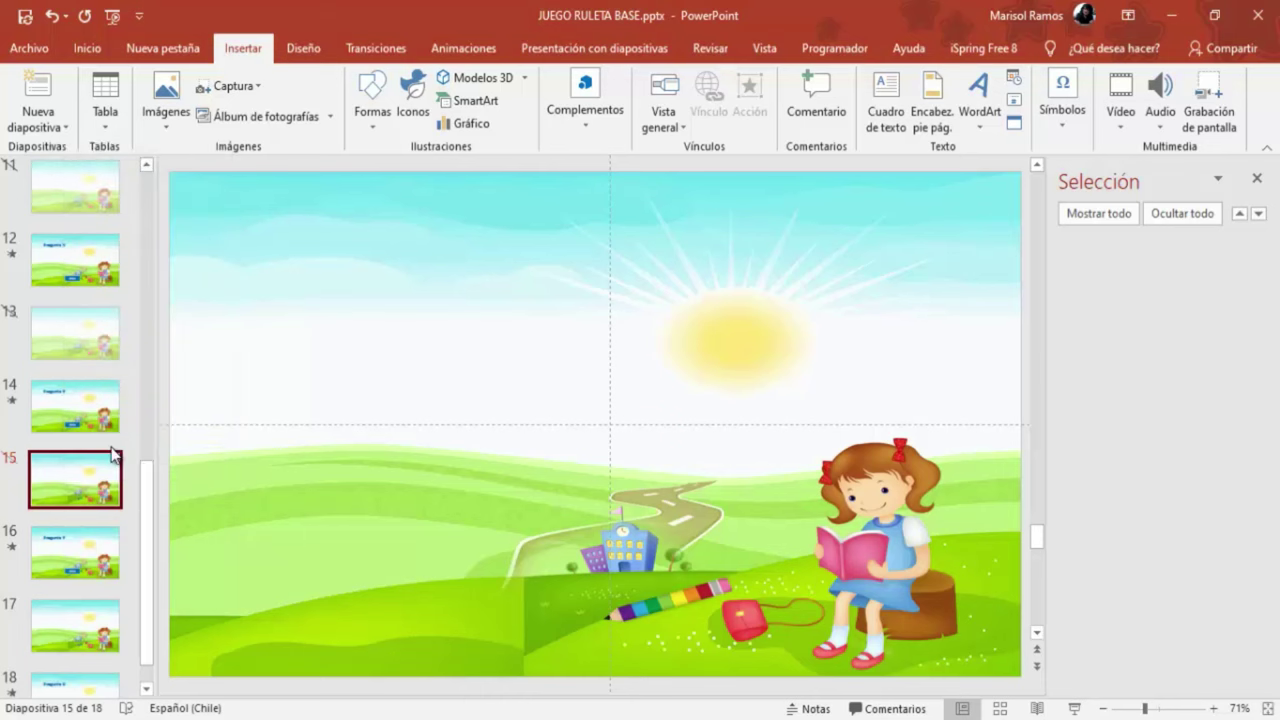
scroll(100, 505, "down", 1)
left_click(70, 567)
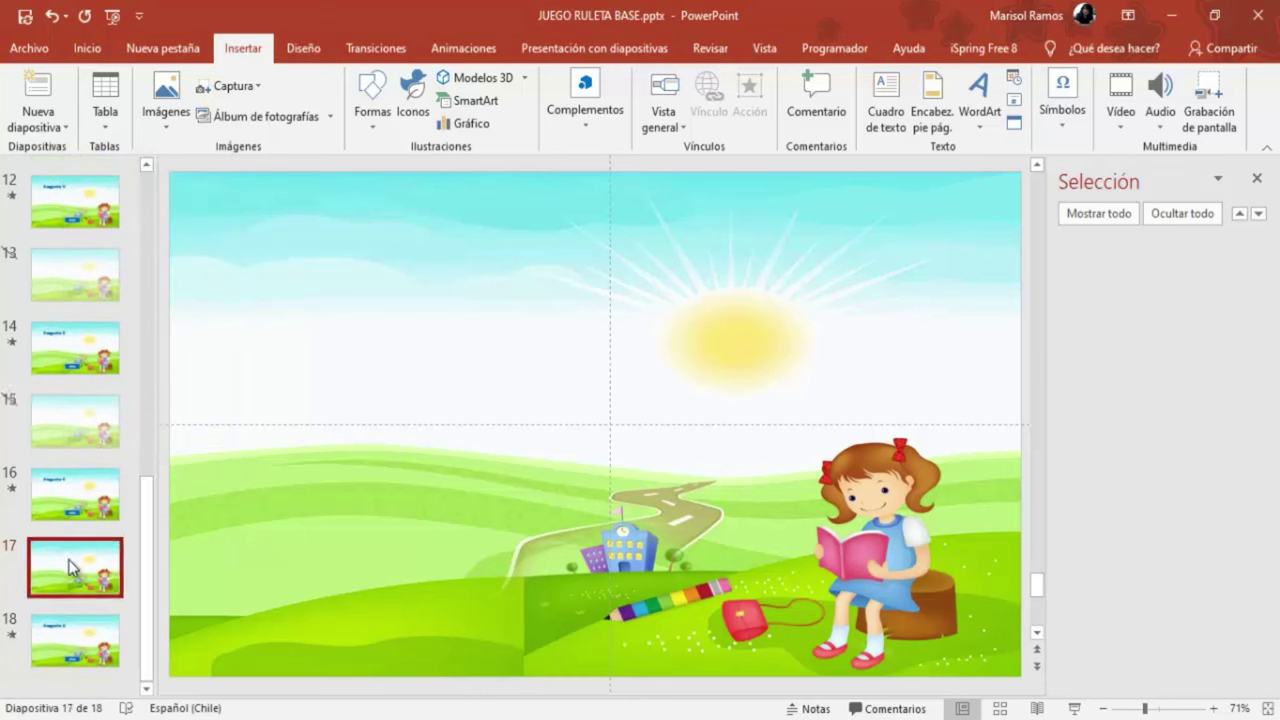
right_click(72, 567)
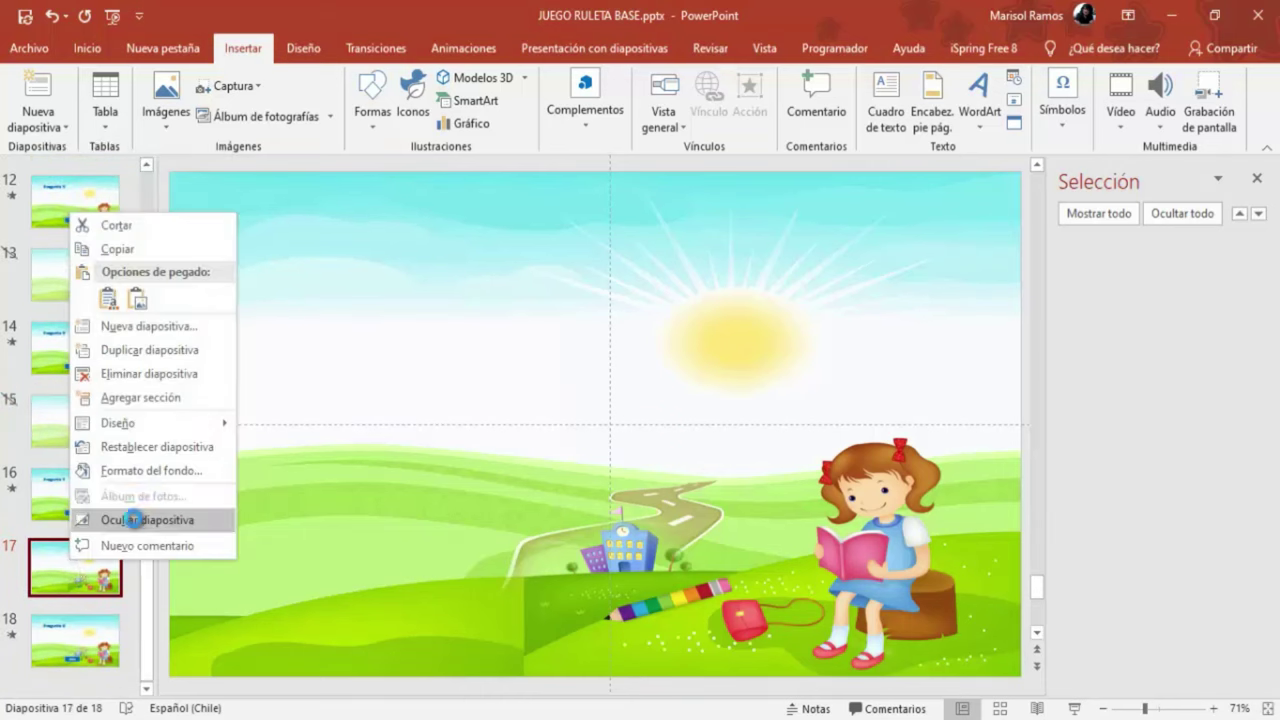
left_click(147, 519)
scroll(33, 520, "up", 2)
scroll(33, 520, "up", 3)
scroll(33, 520, "up", 3)
scroll(33, 520, "up", 4)
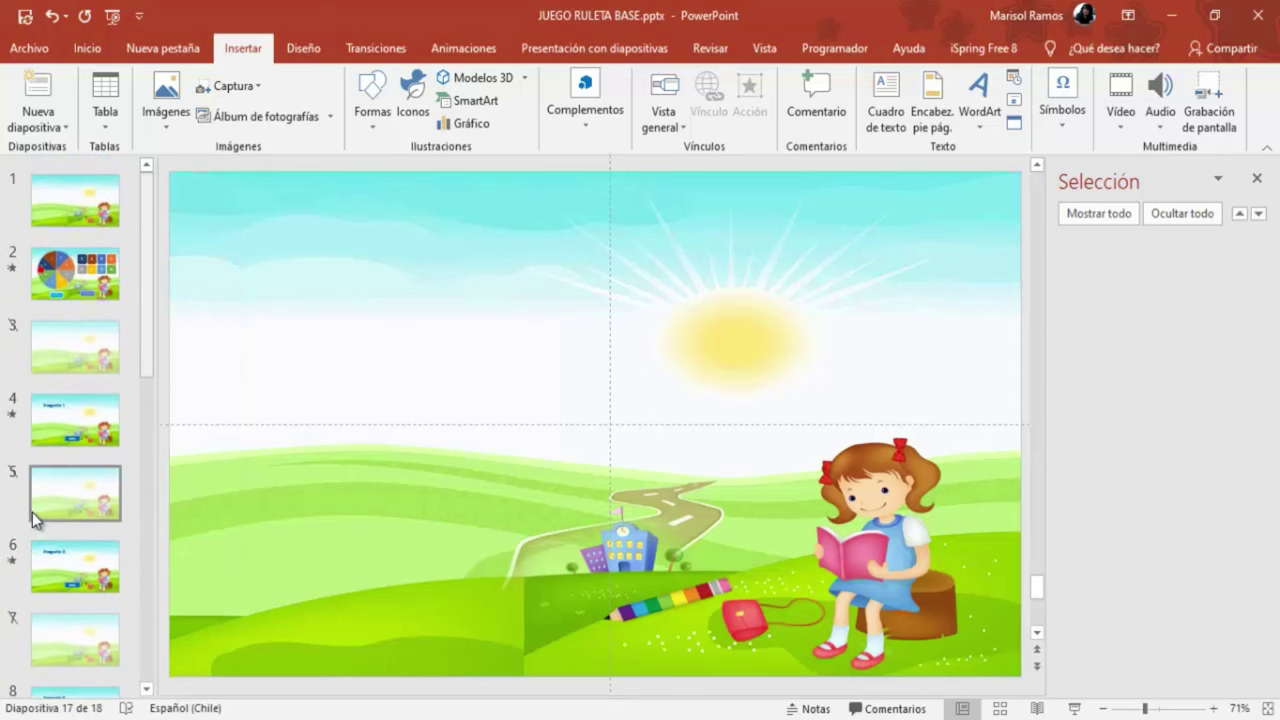
left_click(90, 197)
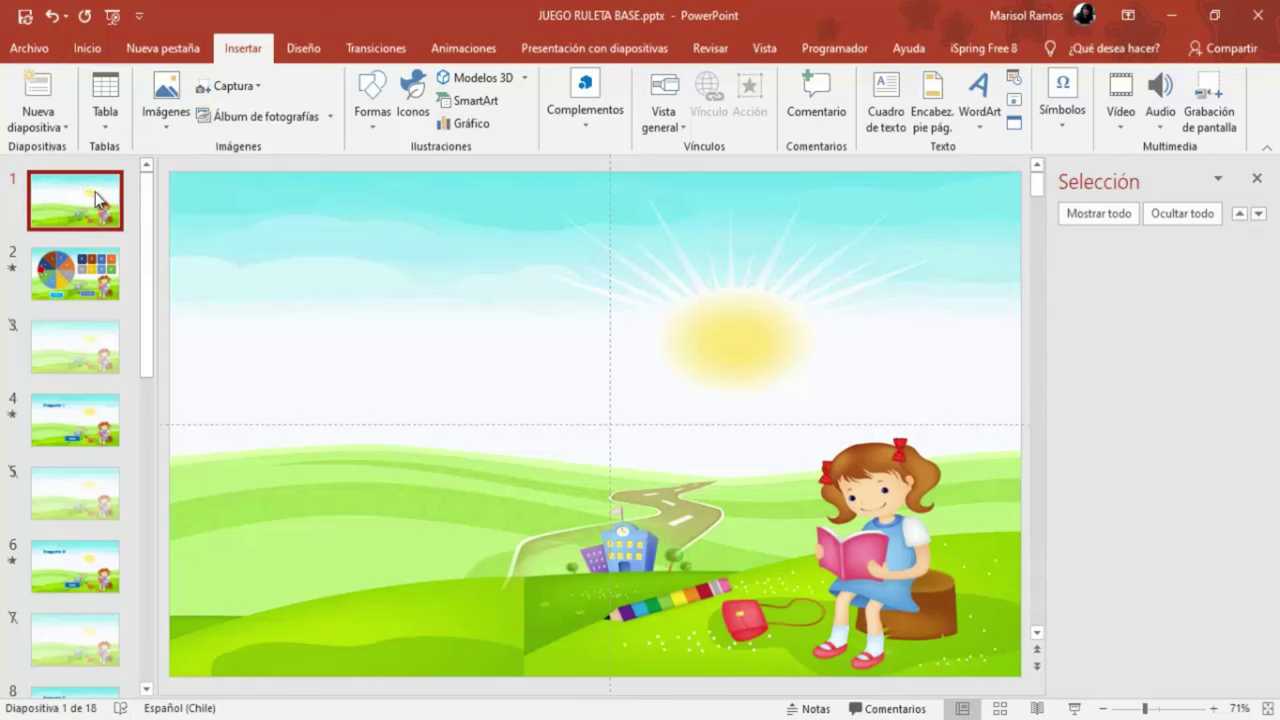
left_click(60, 423)
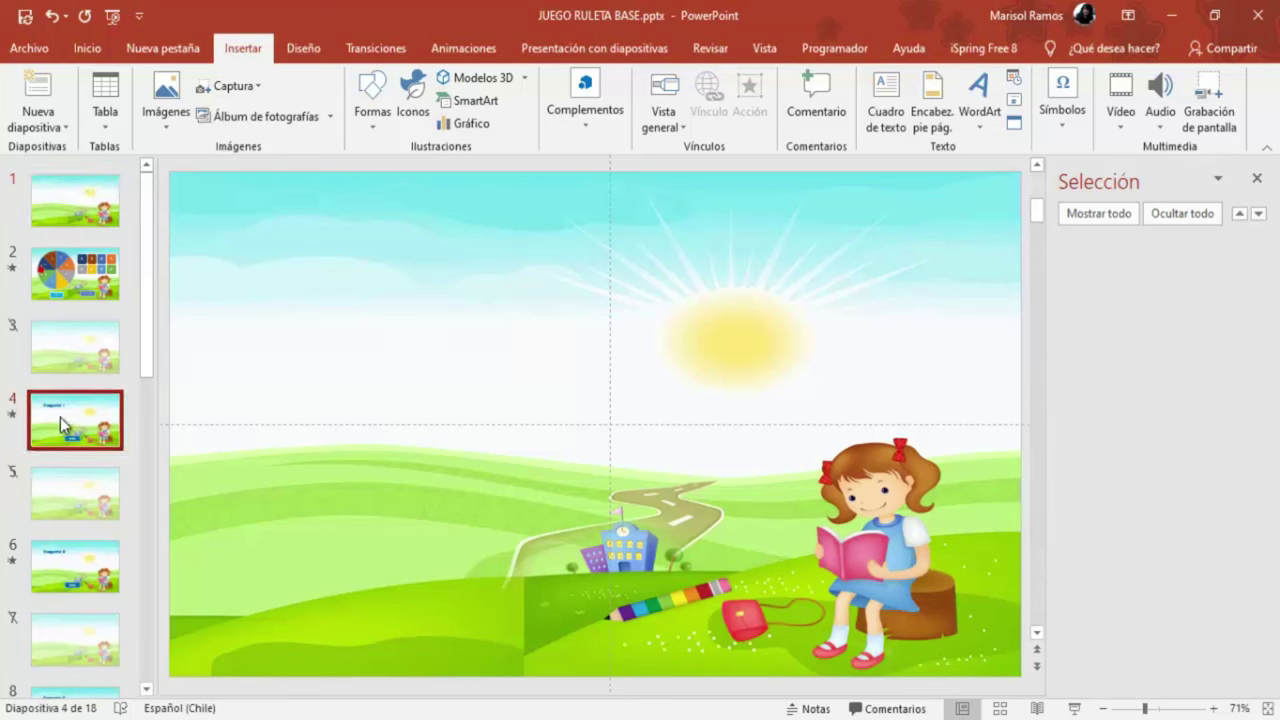
left_click(70, 200)
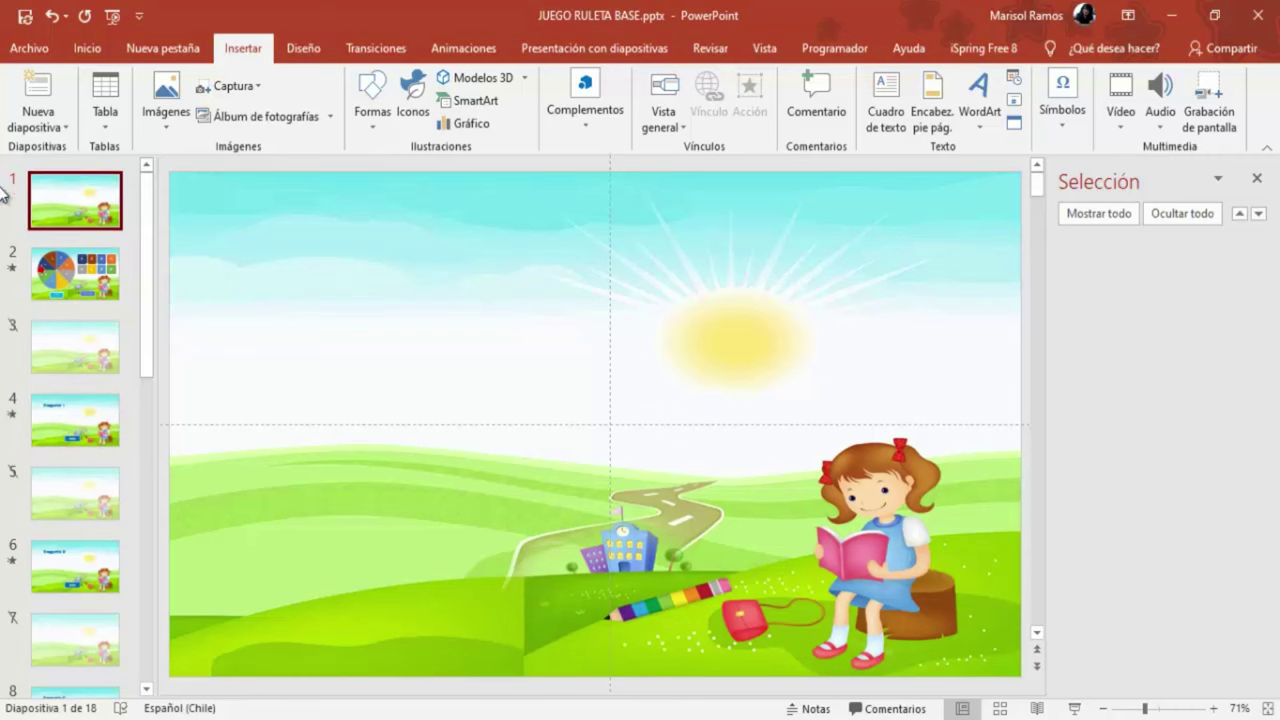
left_click(1075, 710)
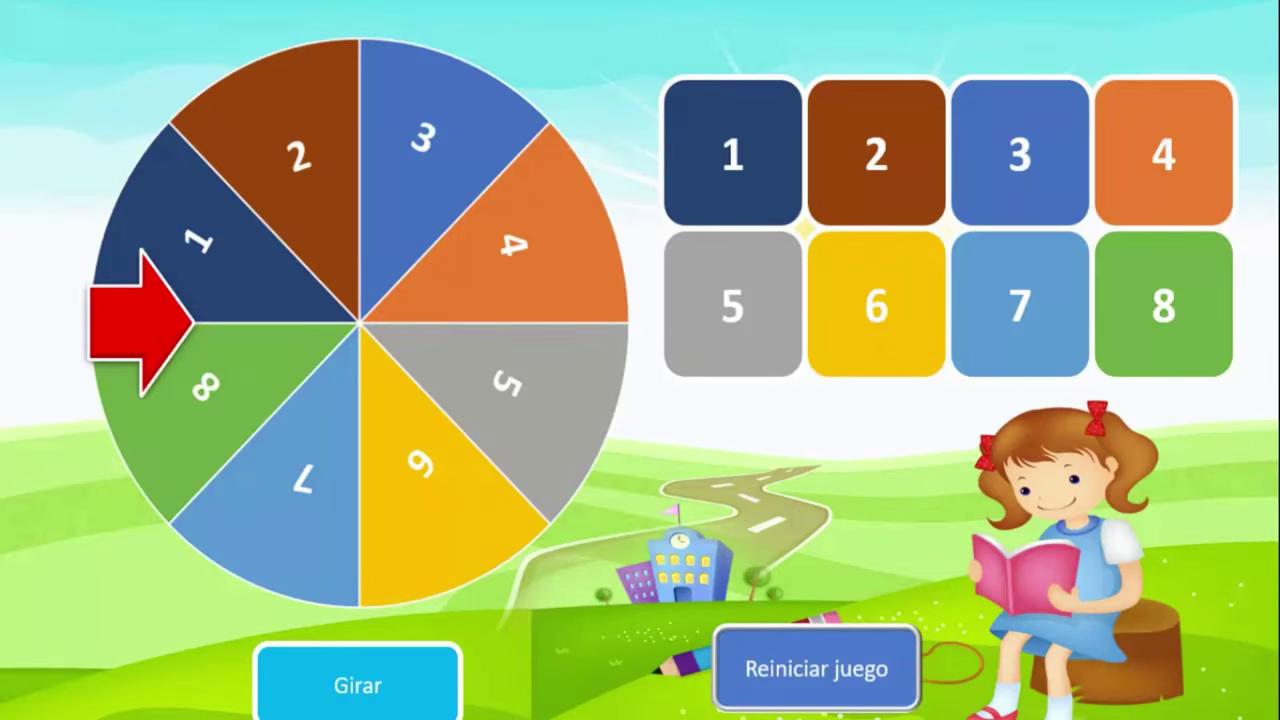
left_click(354, 688)
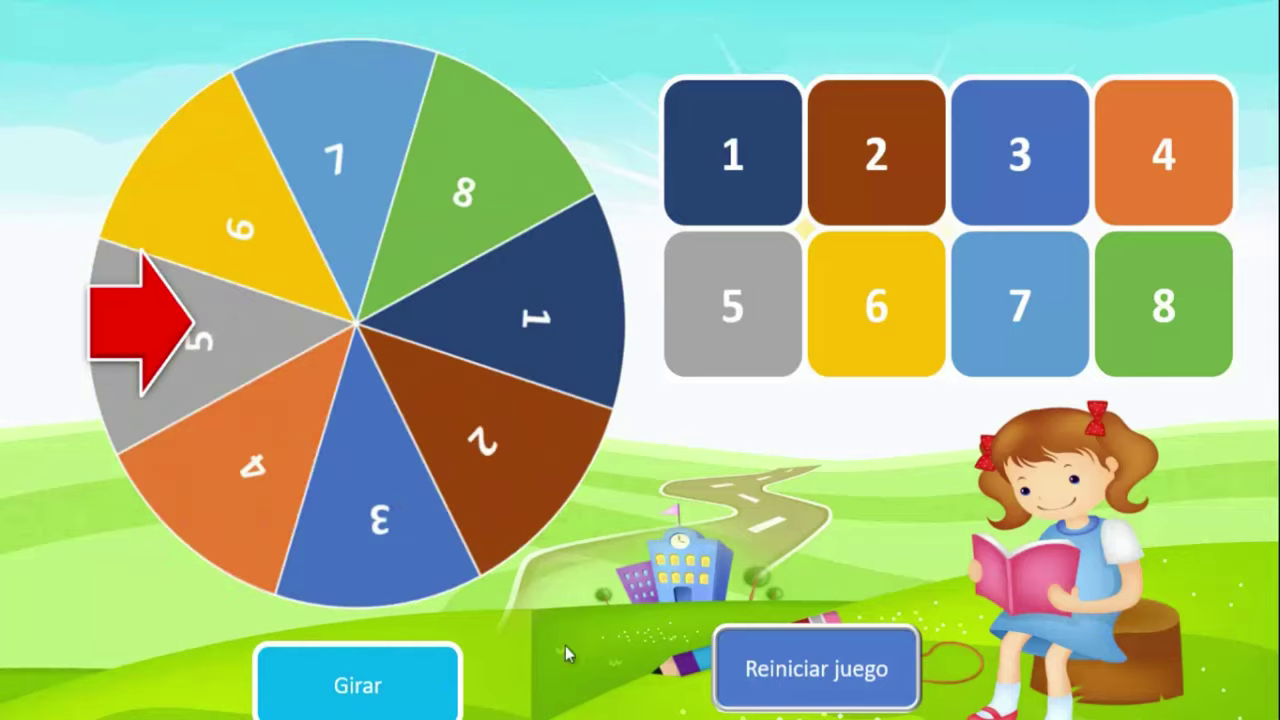
left_click(743, 292)
left_click(830, 460)
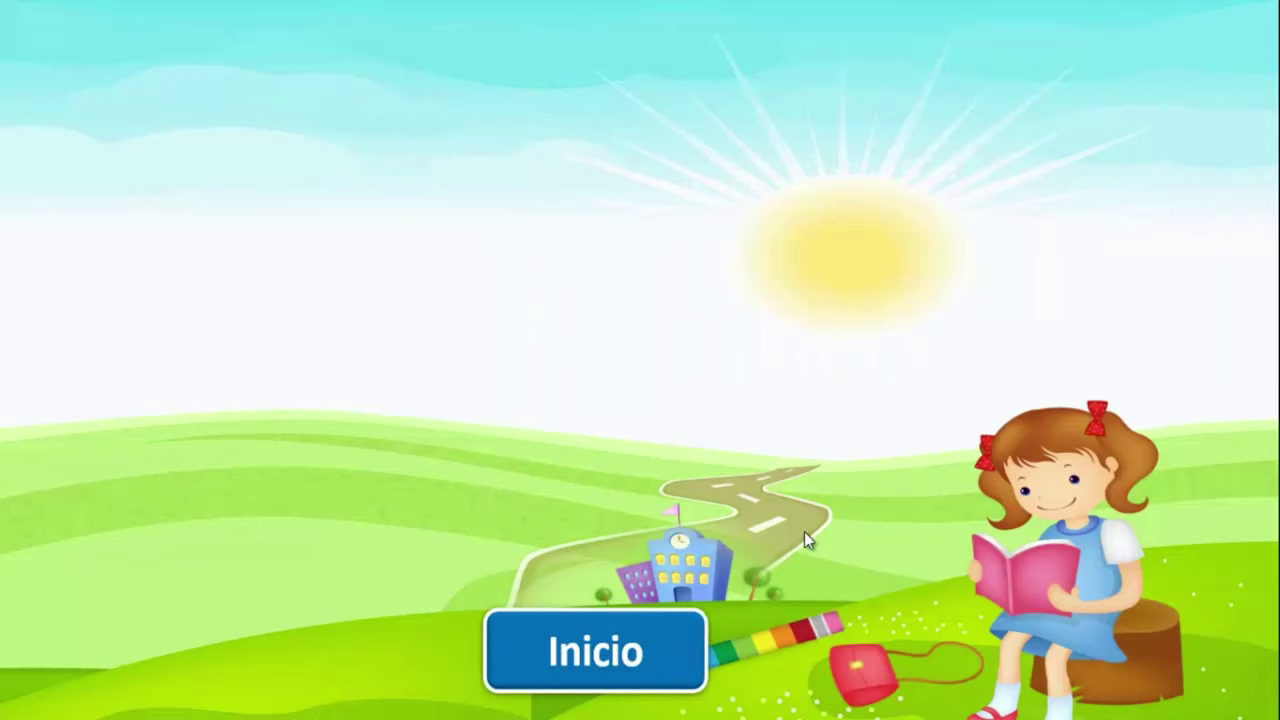
left_click(610, 640)
left_click(346, 688)
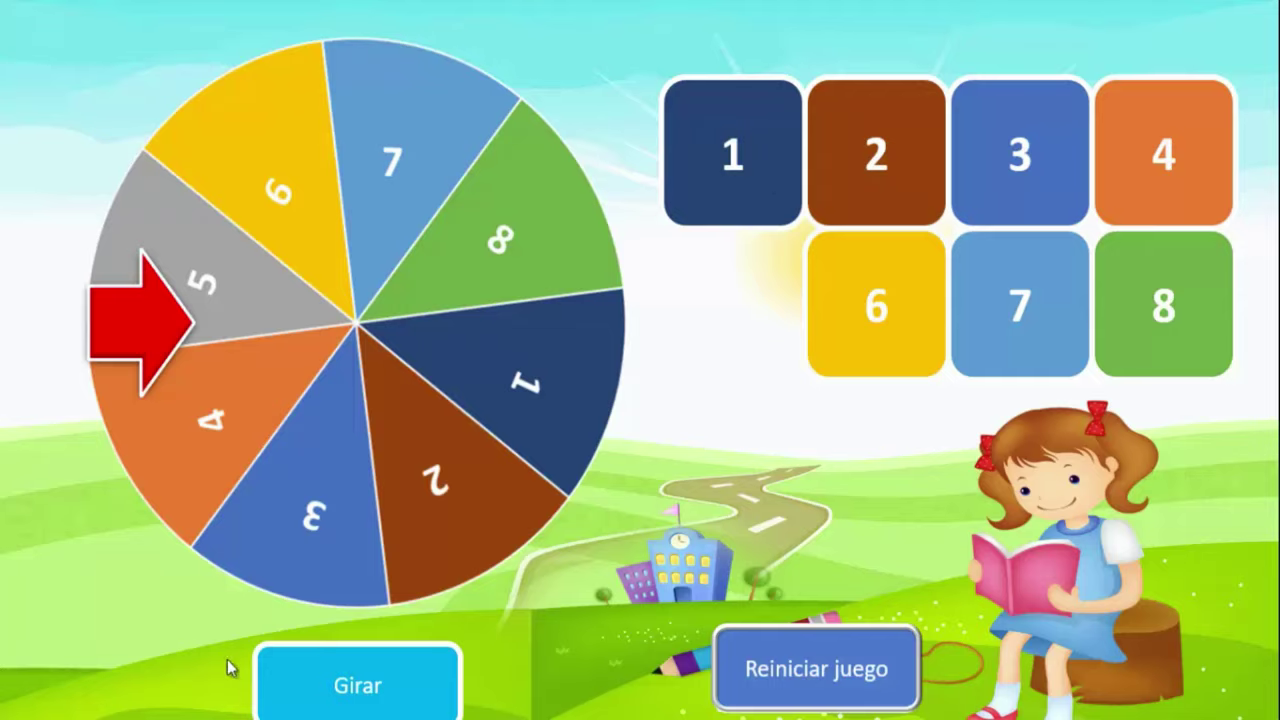
left_click(340, 686)
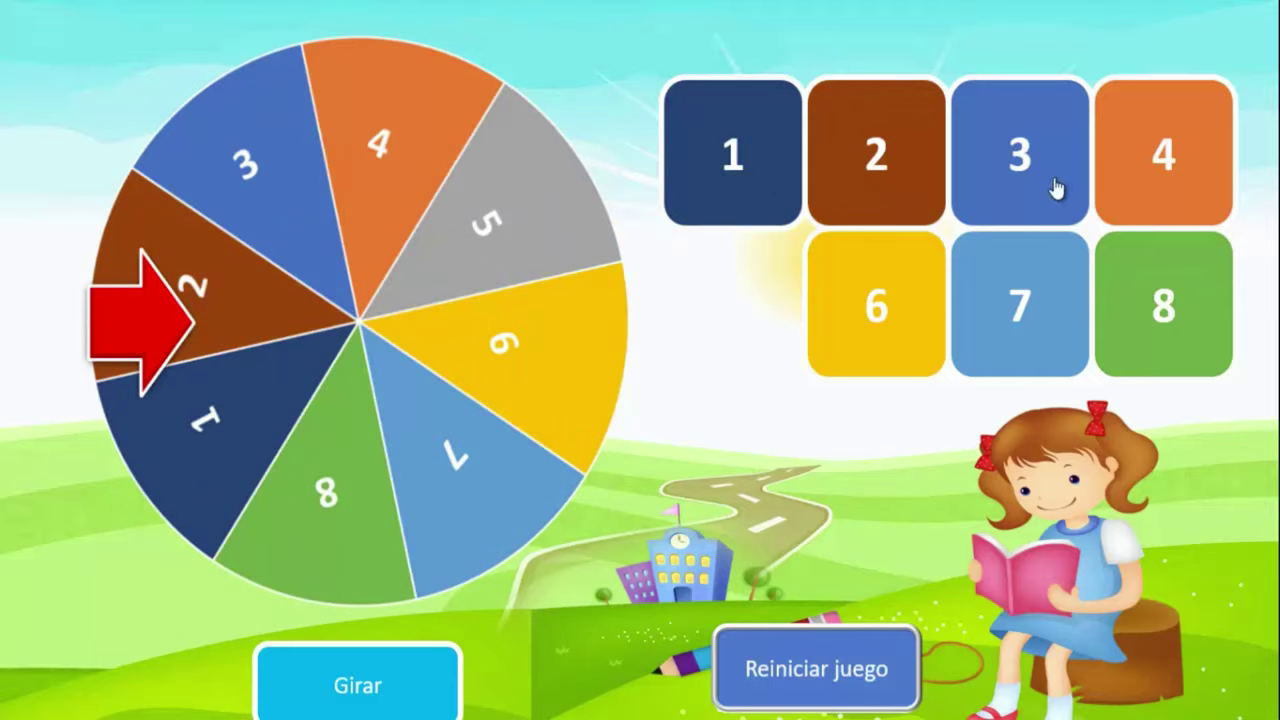
left_click(903, 163)
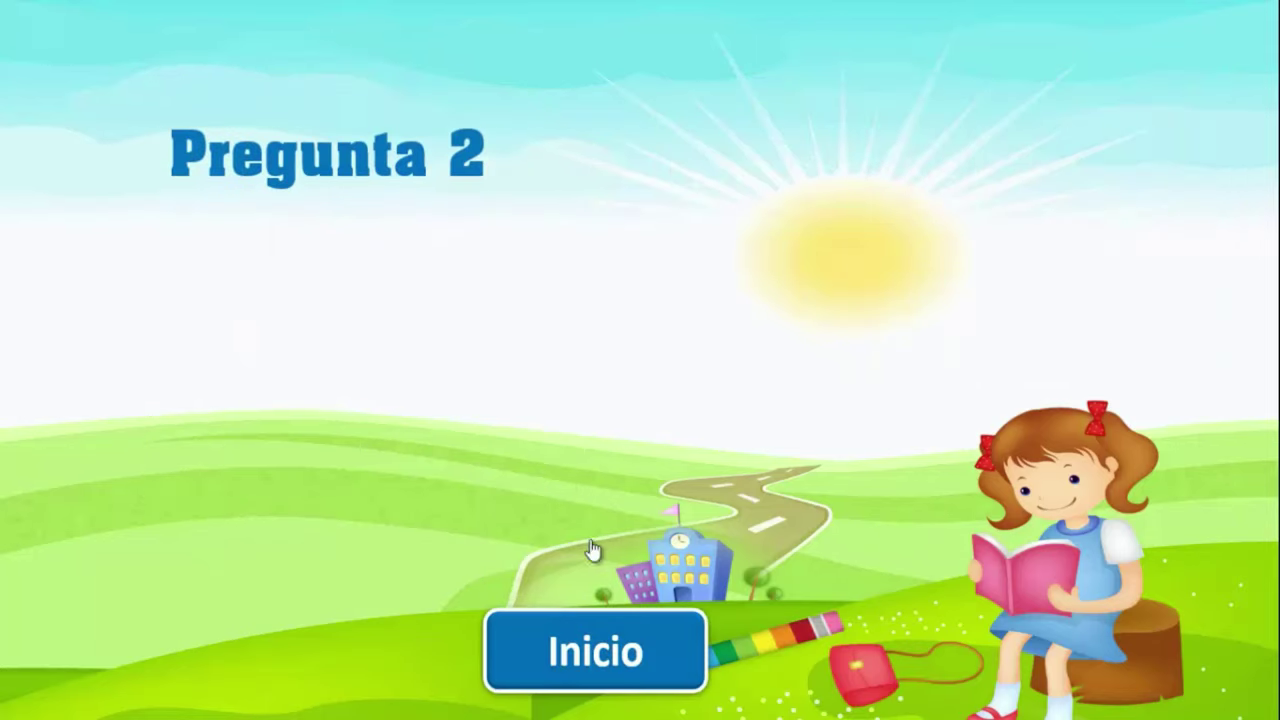
left_click(595, 653)
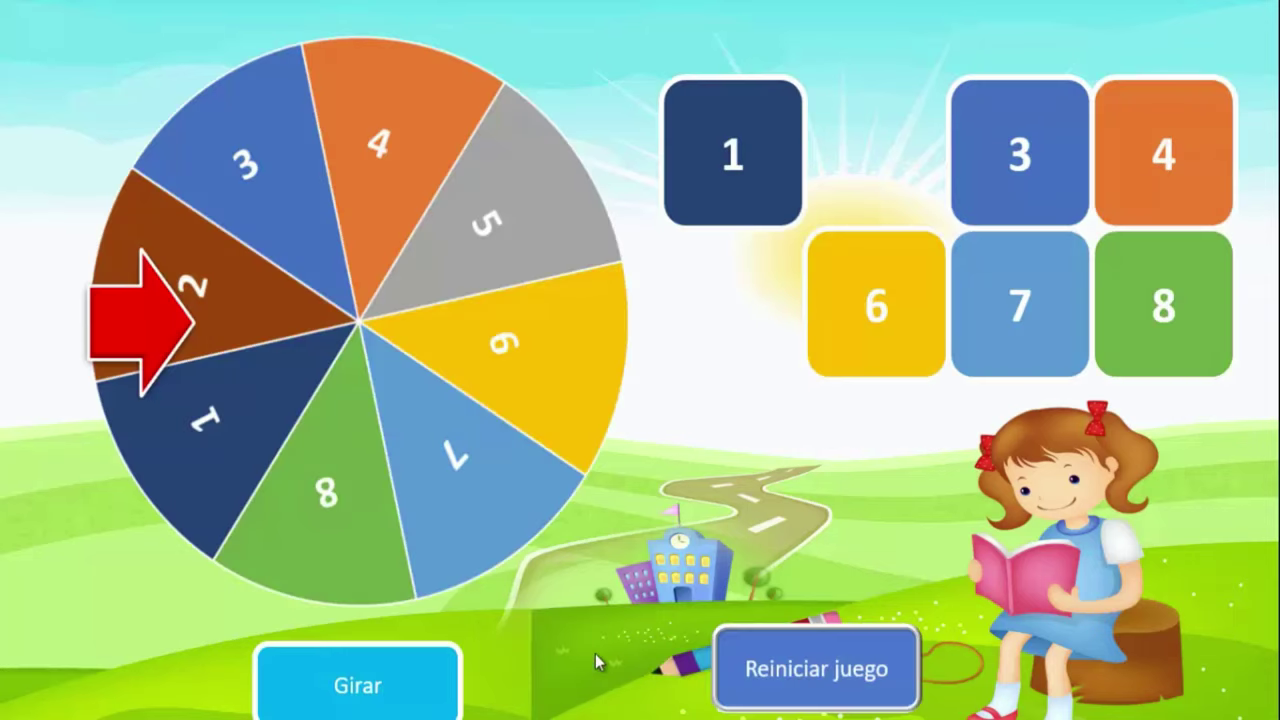
left_click(860, 680)
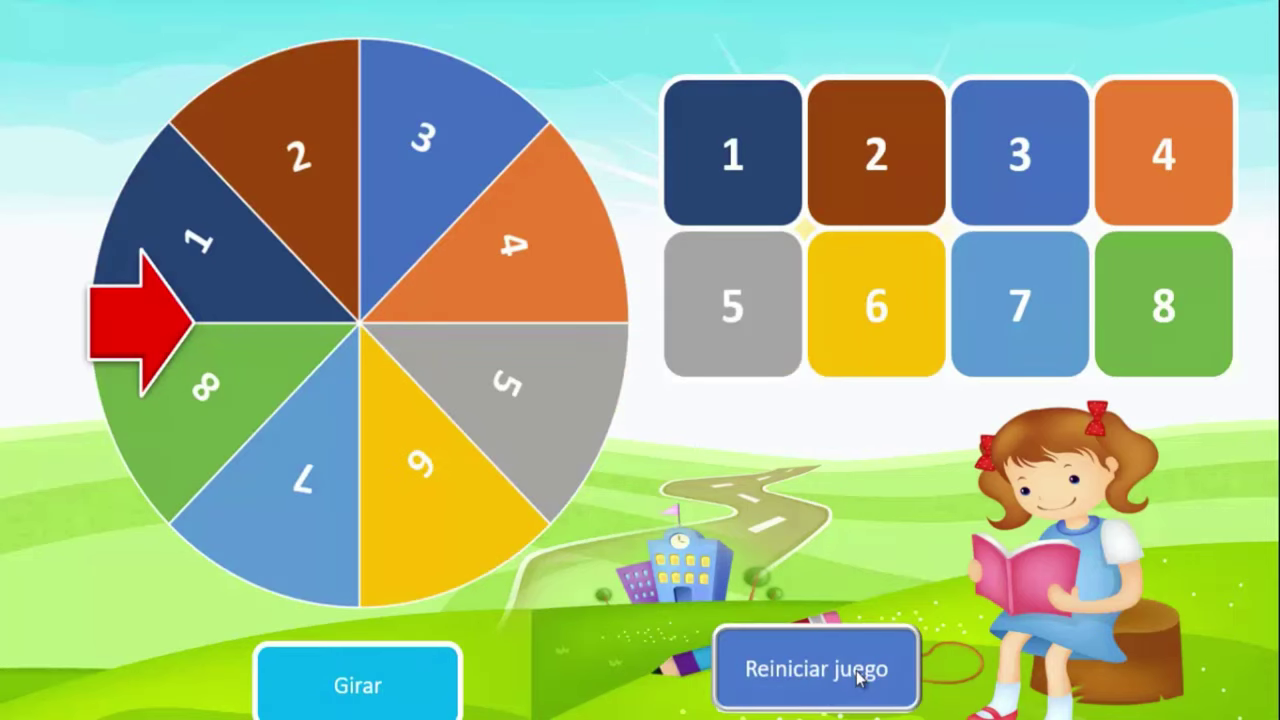
key("Escape")
left_click(70, 222)
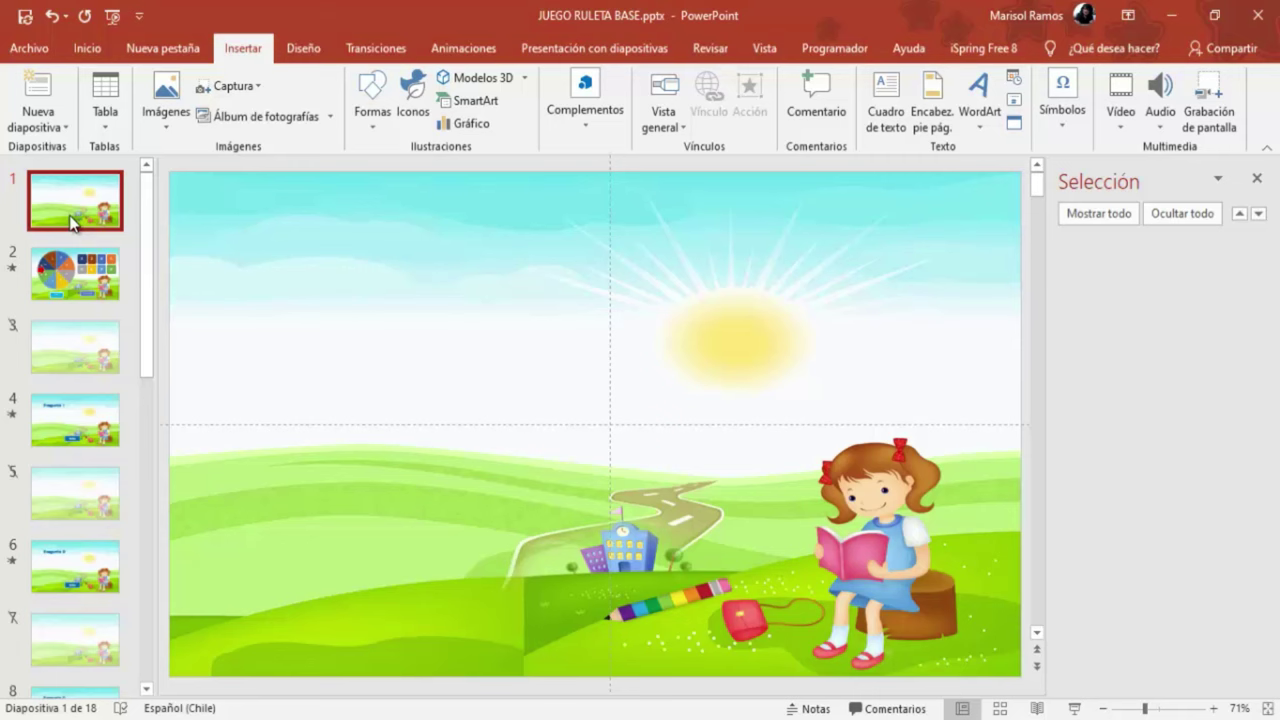
Step: Start Guardar como from the Archivo menu and choose the TIPS JUEGOS folder under Hoy
left_click(26, 50)
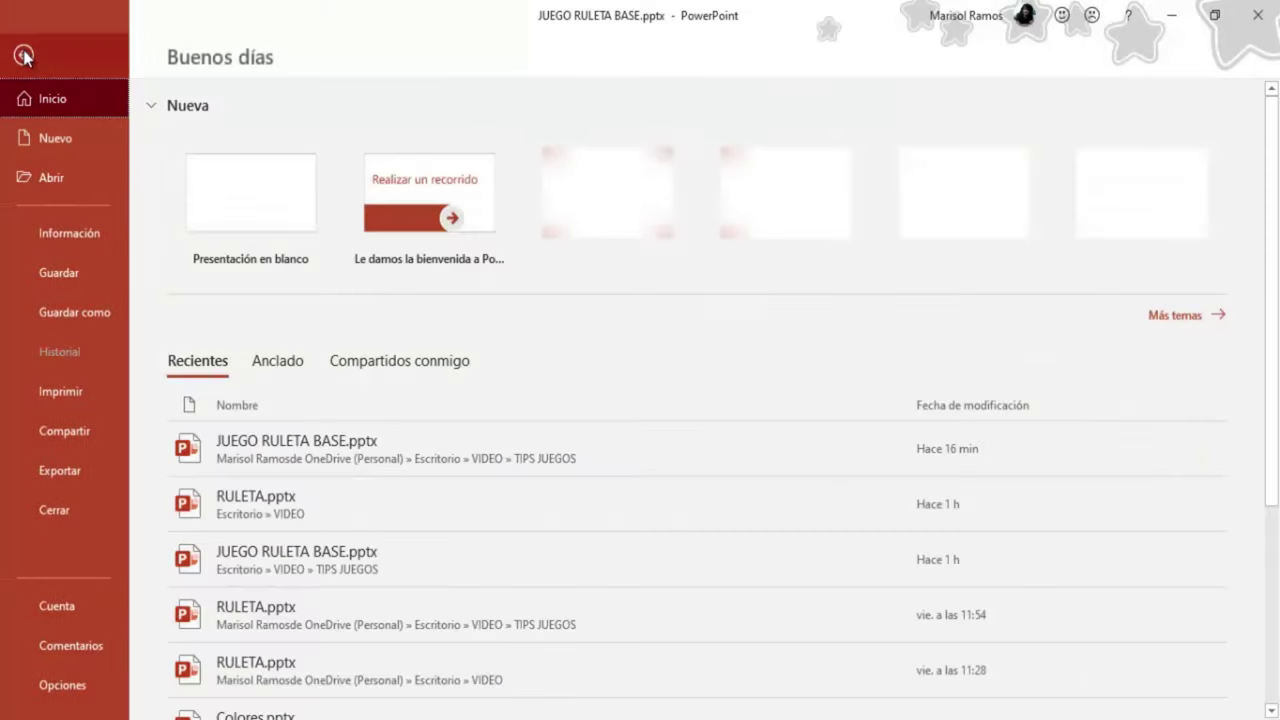
left_click(69, 314)
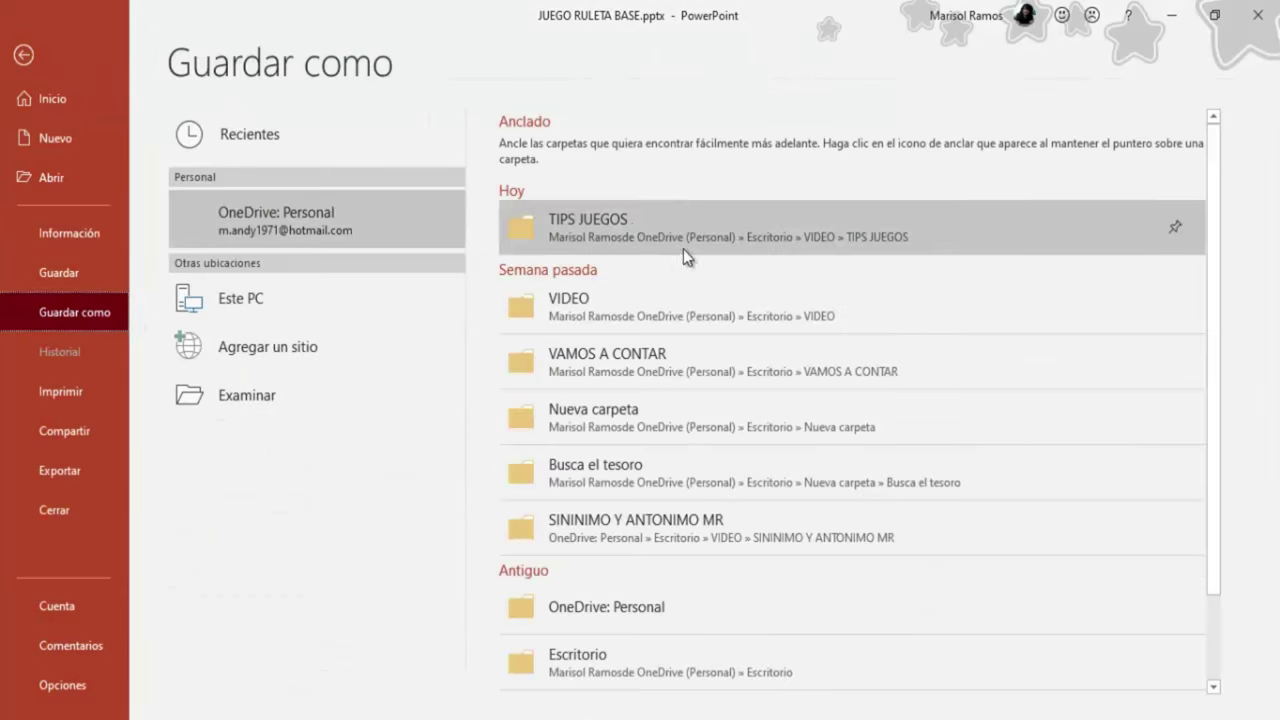
left_click(613, 222)
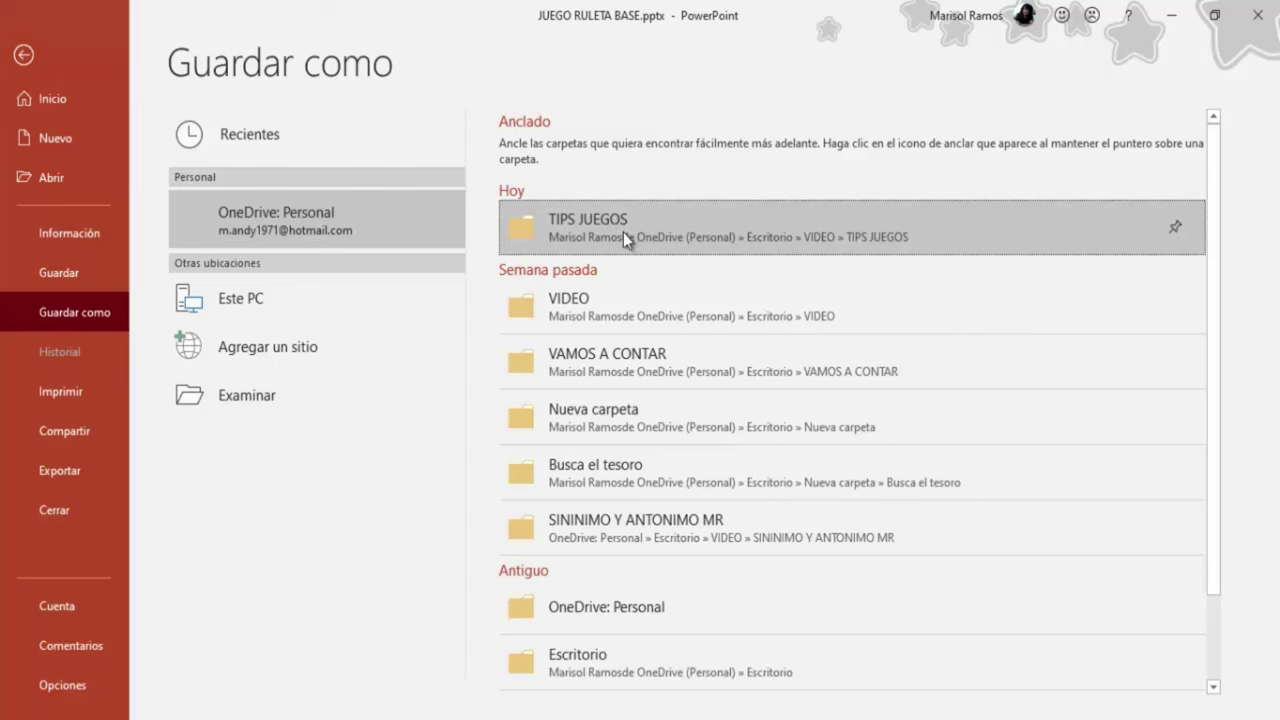
left_click(553, 232)
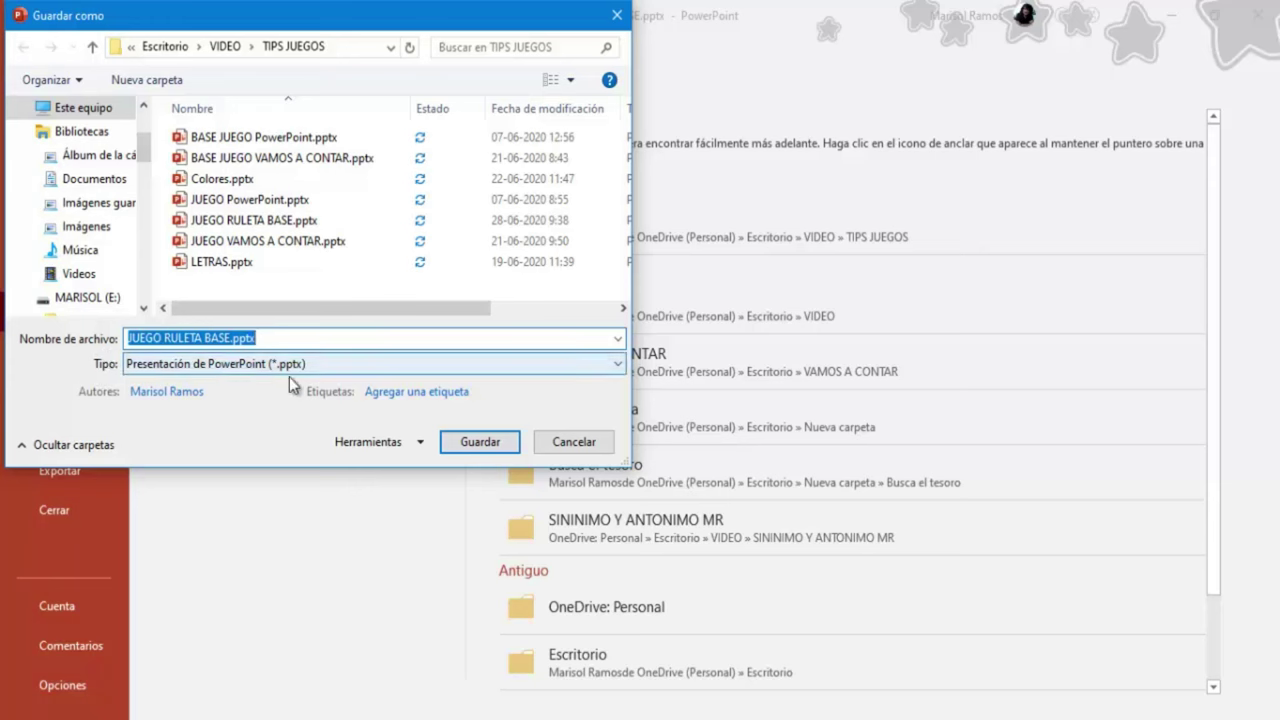
Step: Save JUEGO RULETA BASE as type Presentación con diapositivas de PowerPoint (*.ppsx)
left_click(618, 364)
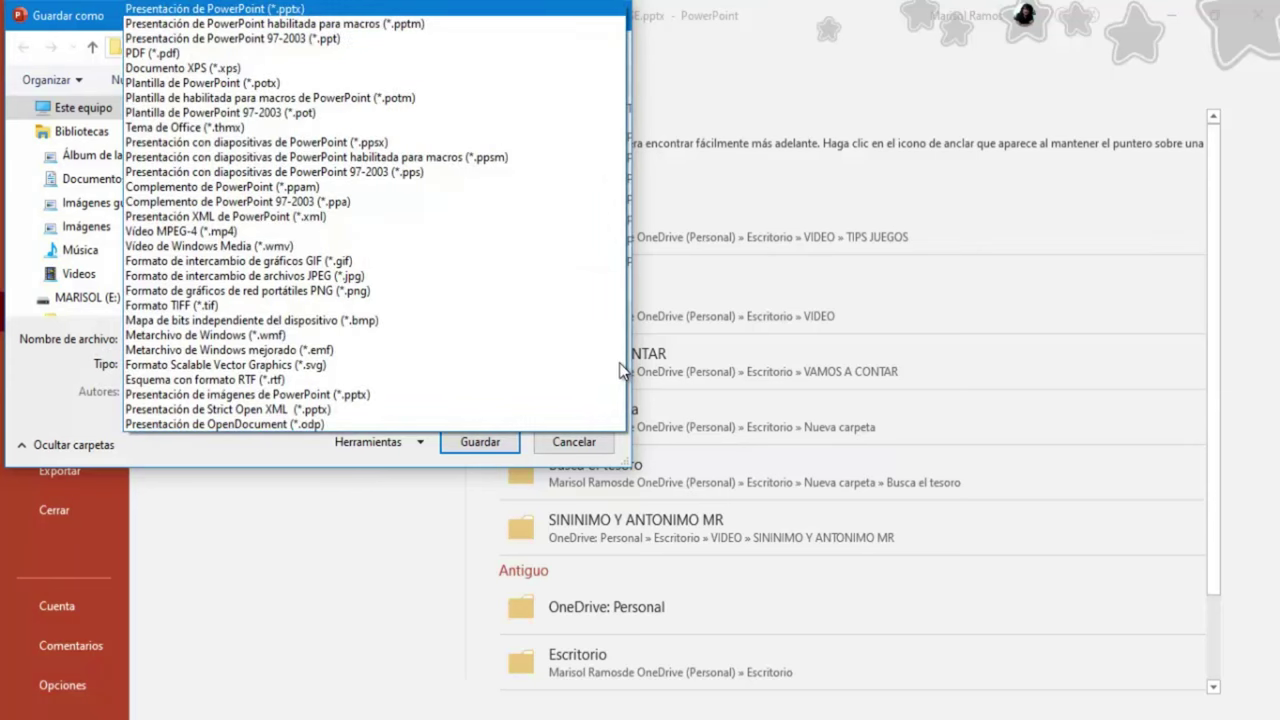
left_click(319, 143)
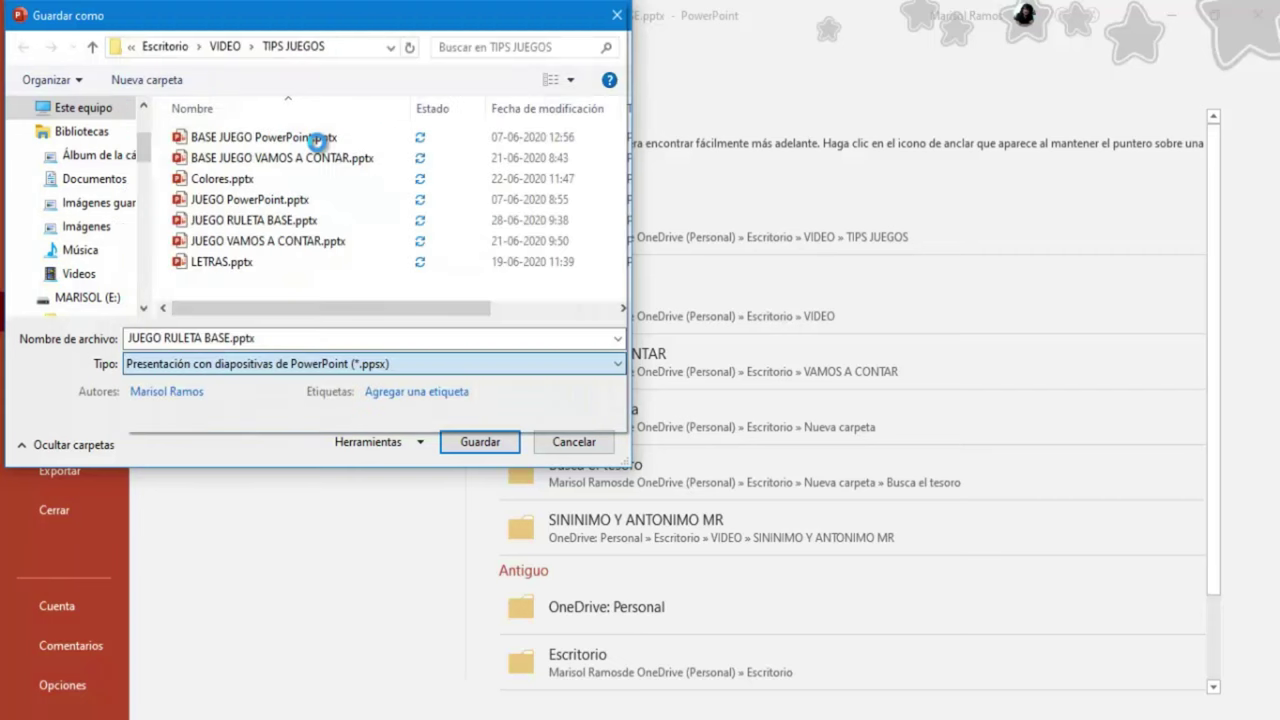
left_click(480, 449)
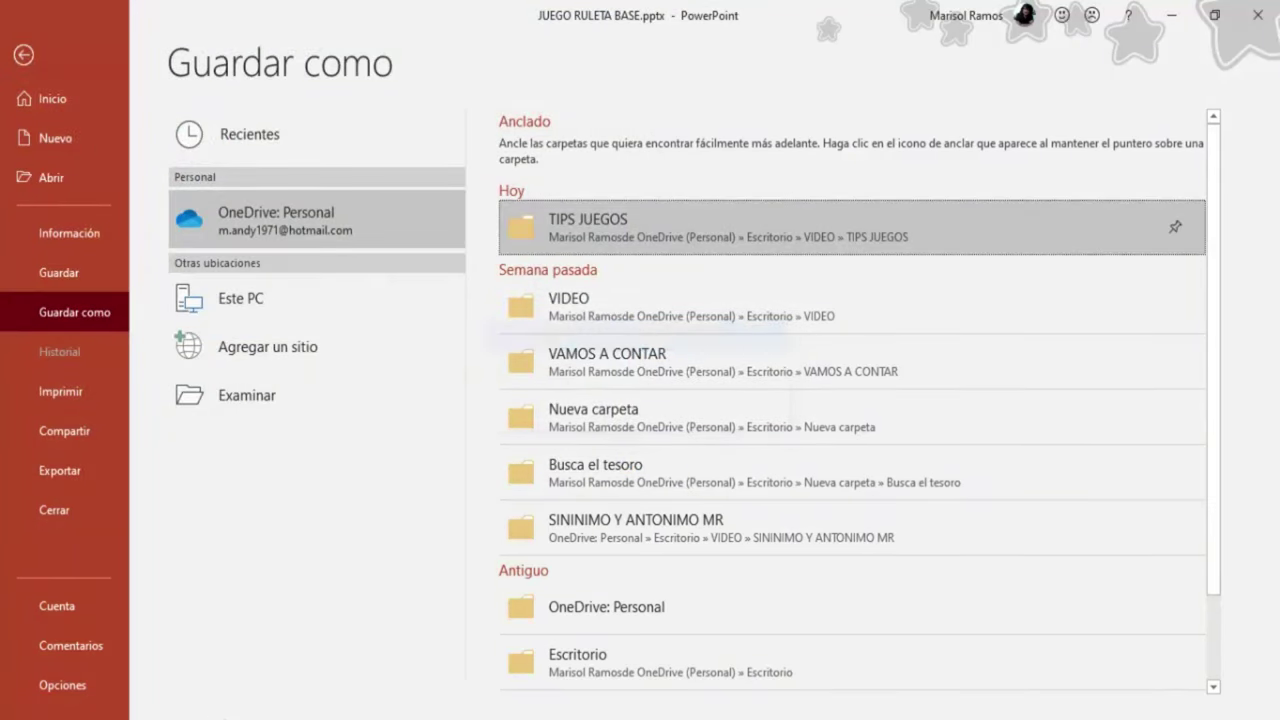
mouse_move(205, 716)
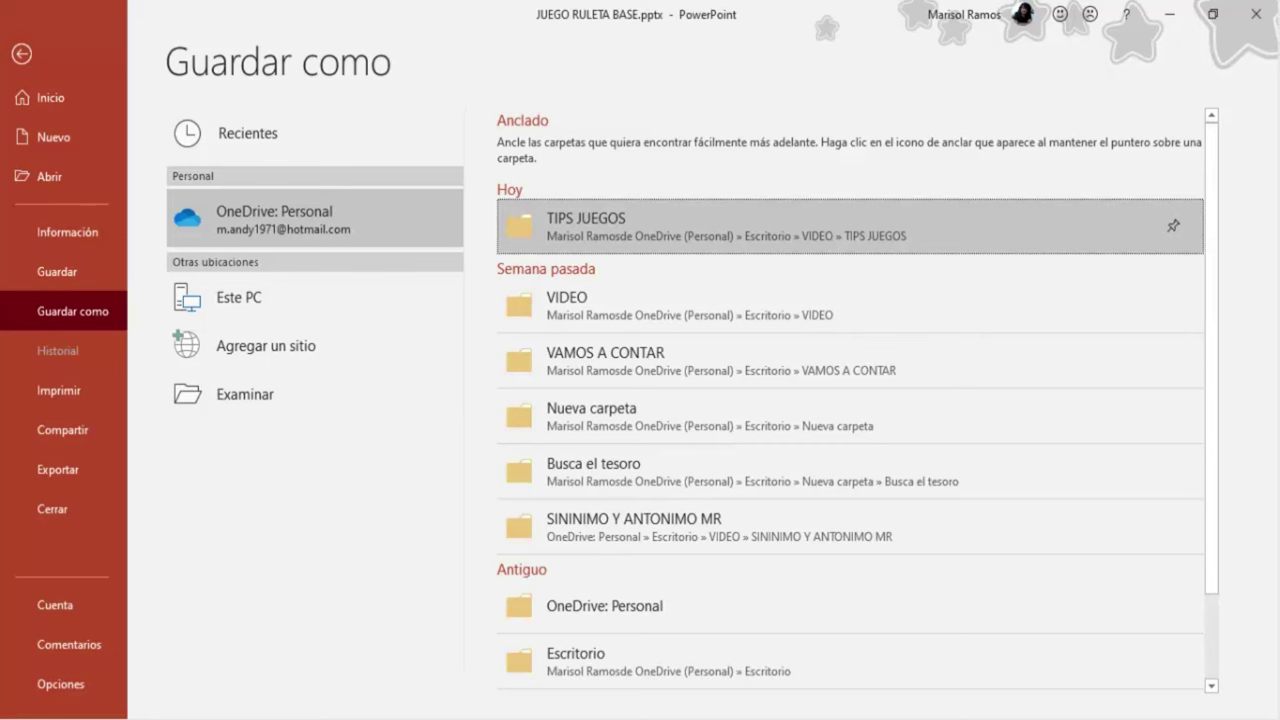
Step: Launch JUEGO RULETA BASE.ppsx from the TIPS JUEGOS folder window so it plays as a show
left_click(200, 658)
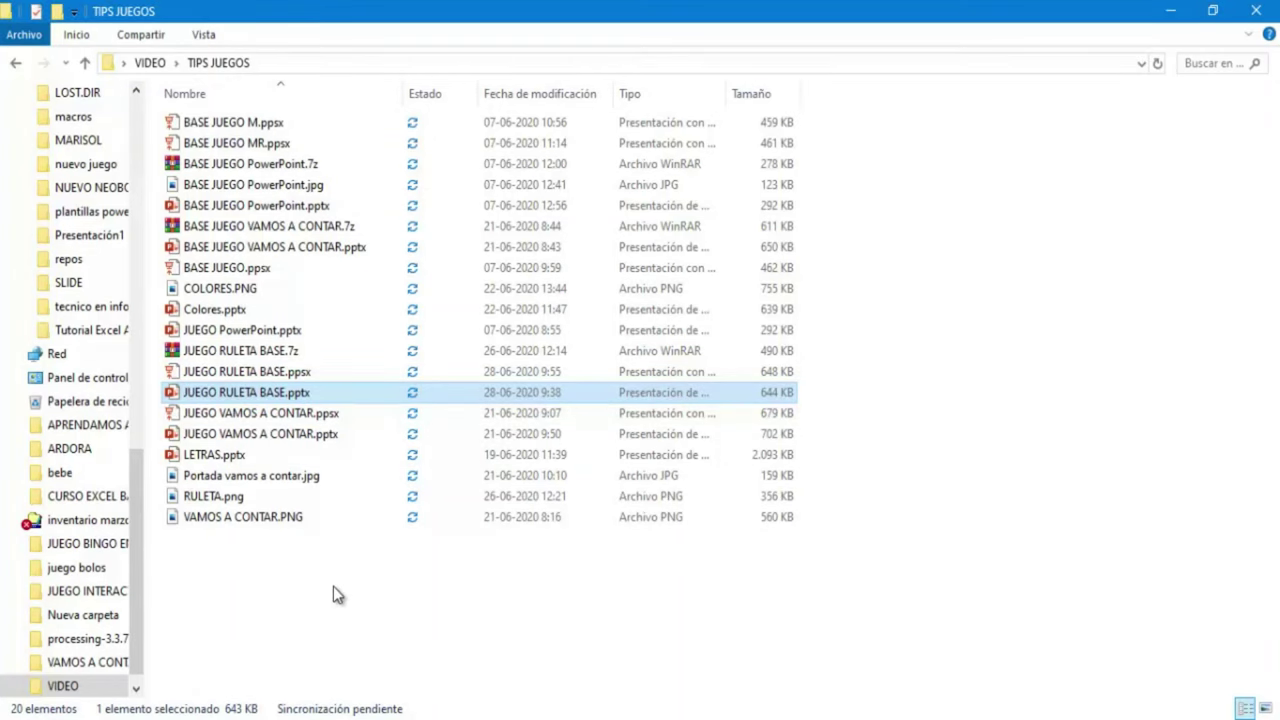
left_click_drag(263, 368, 222, 378)
left_click(222, 378)
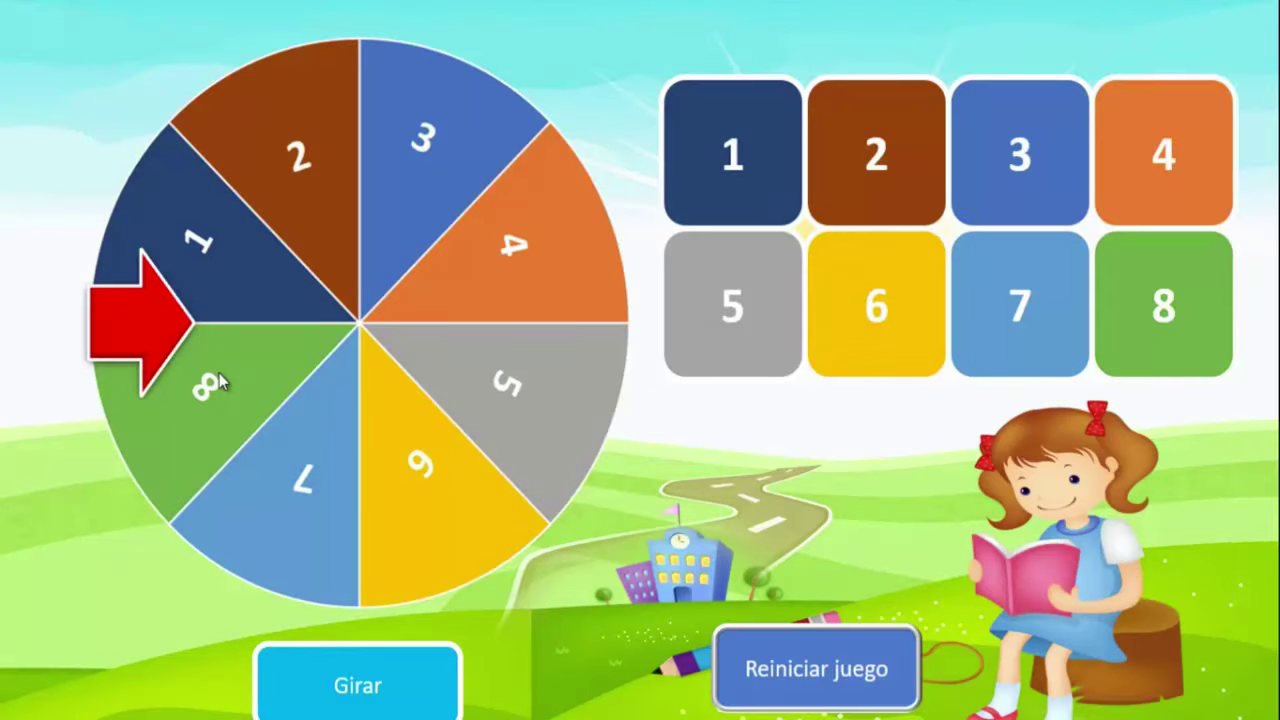
left_click(348, 690)
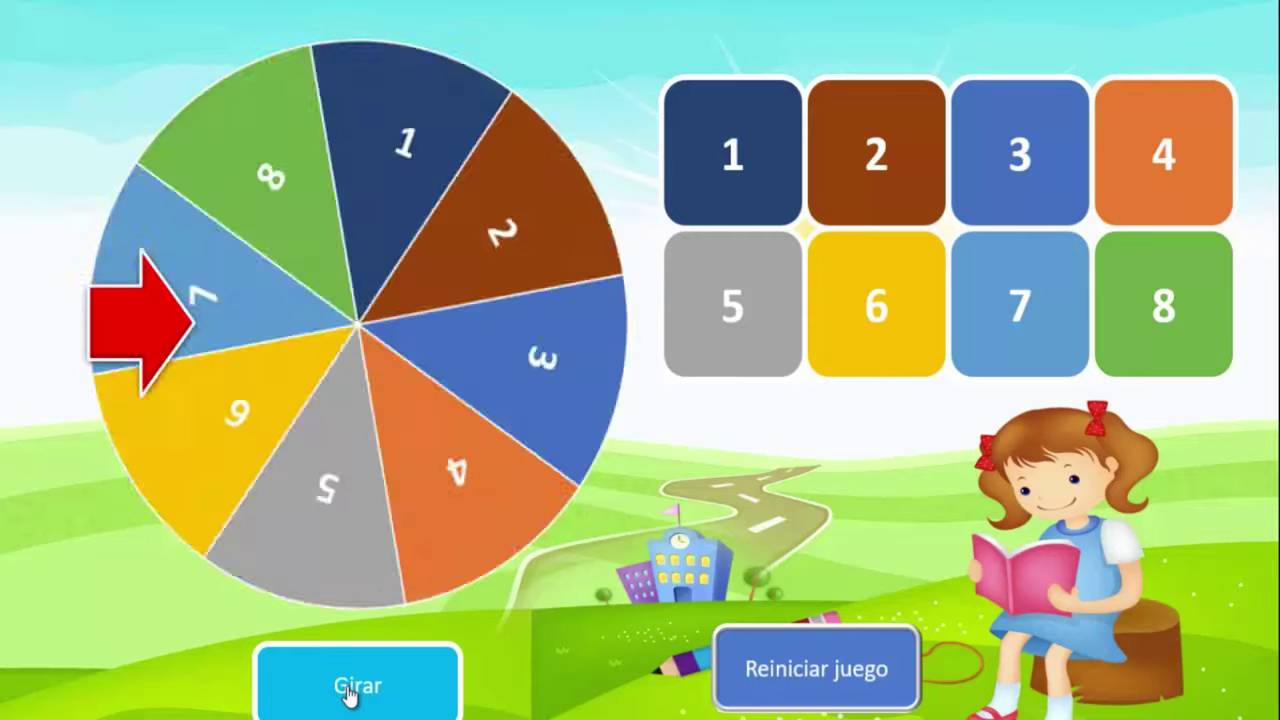
left_click(1158, 155)
left_click(1168, 178)
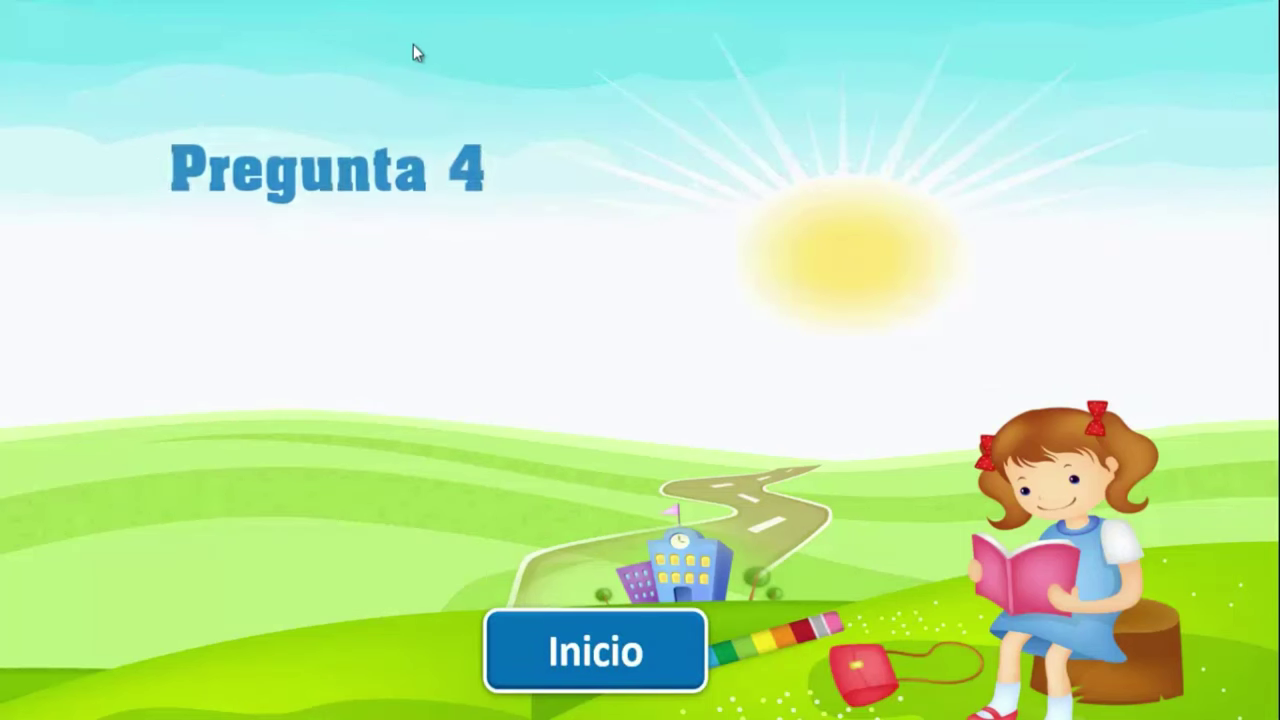
left_click(590, 652)
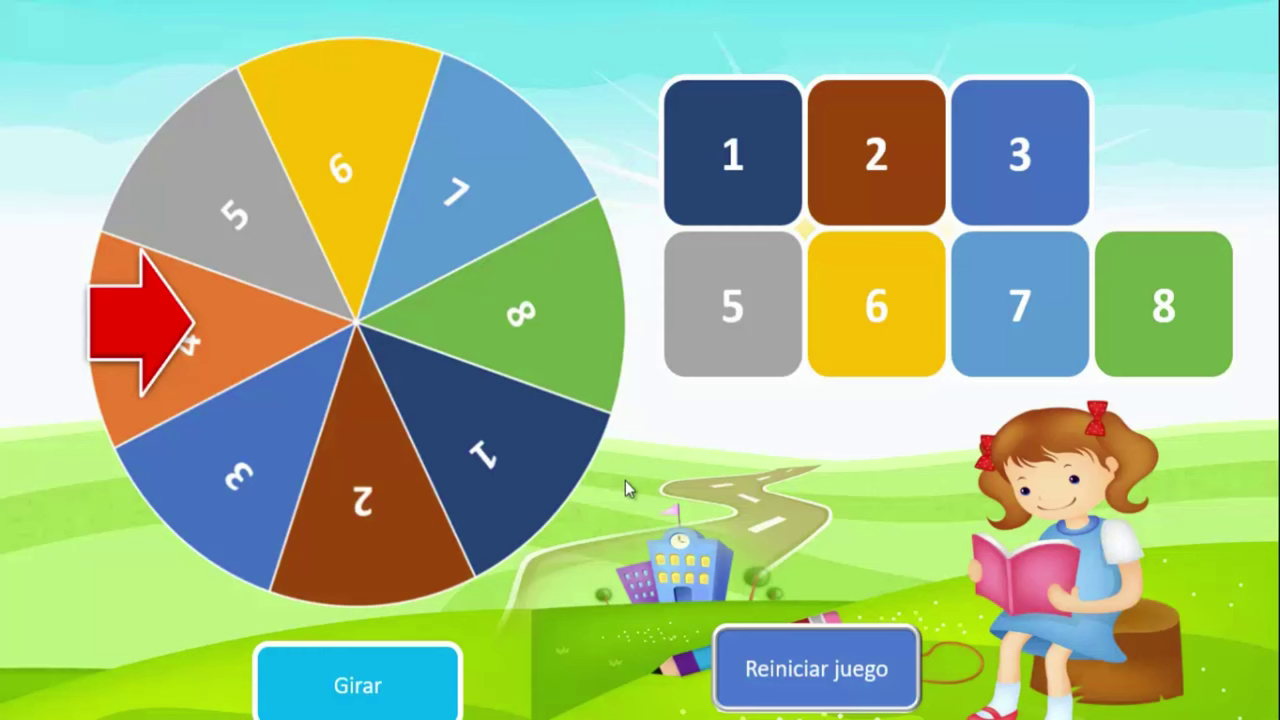
left_click(828, 667)
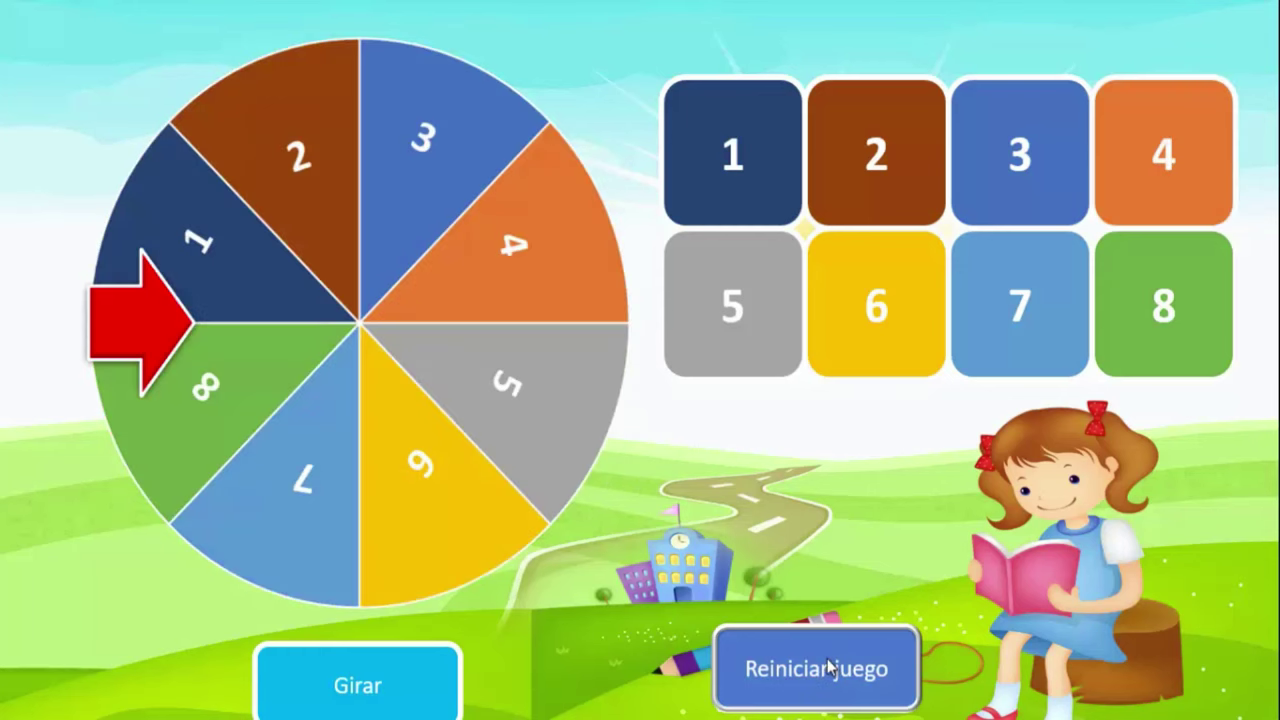